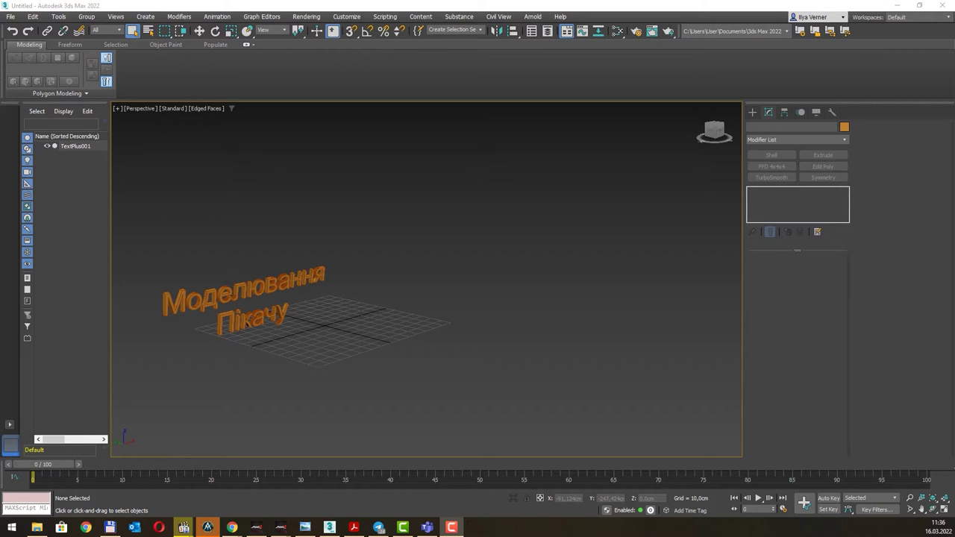
# - Open the reference image folder and pick out the left and front pika.jpg images
pyautogui.click(36, 527)
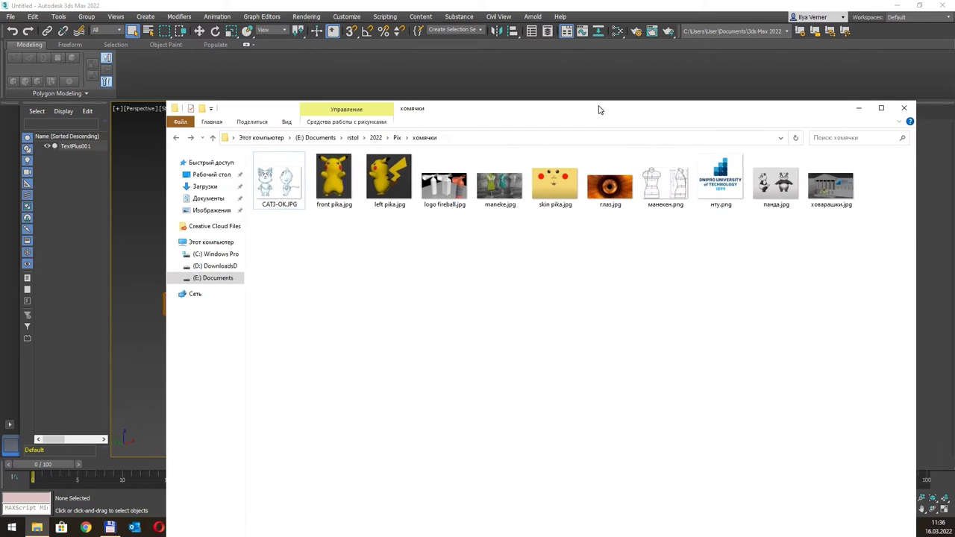
pyautogui.click(342, 176)
pyautogui.click(387, 175)
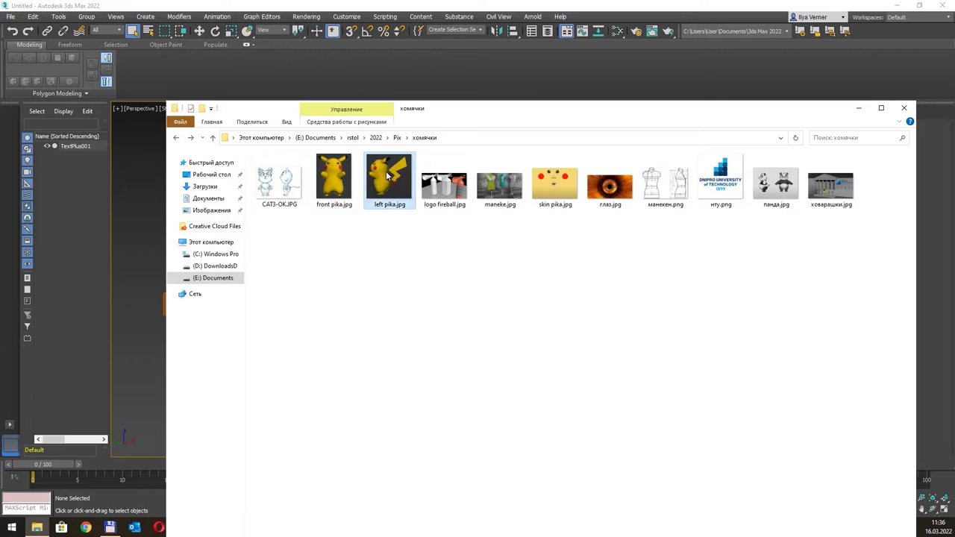
pyautogui.click(342, 179)
pyautogui.click(444, 183)
pyautogui.click(335, 184)
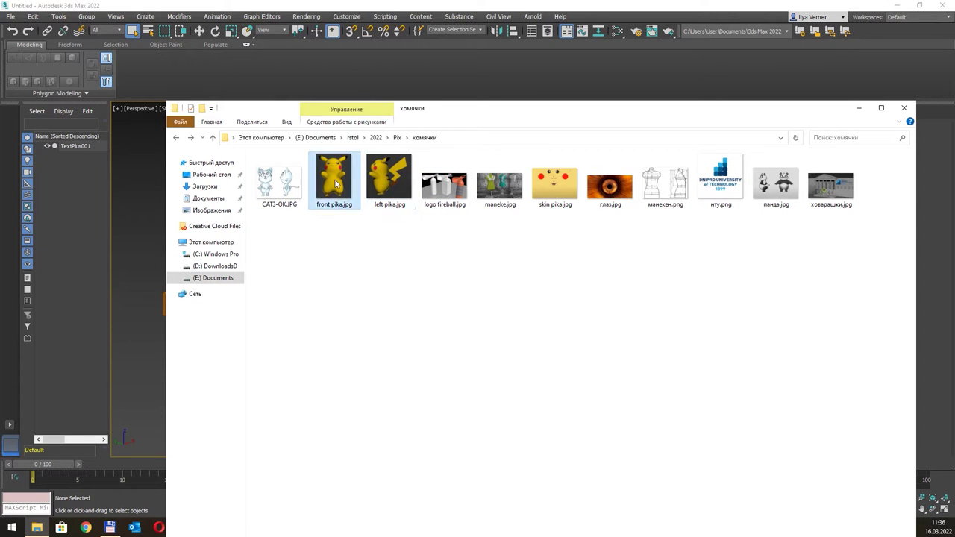
pyautogui.click(391, 174)
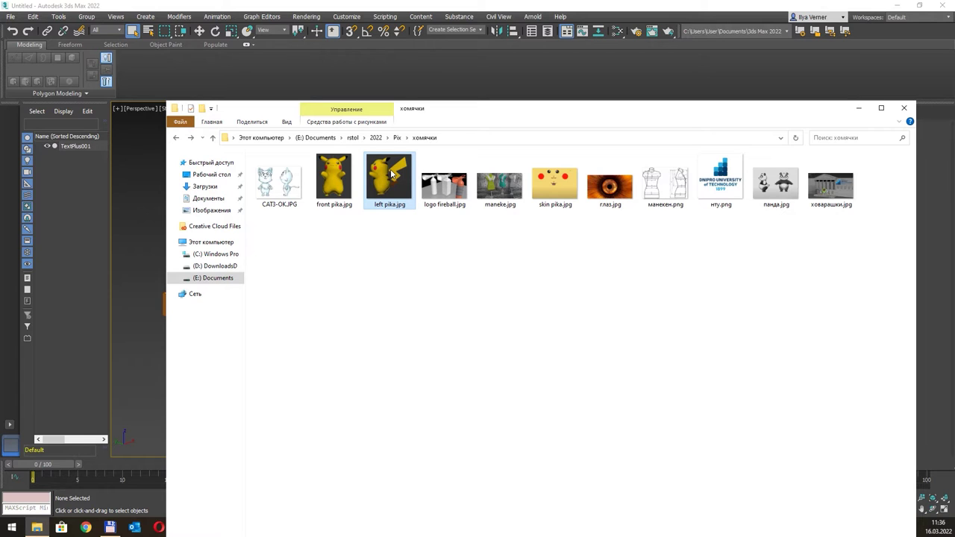
# - Preview the CAT3-OK.JPG and панда.jpg reference images, then set the folder aside
pyautogui.click(274, 175)
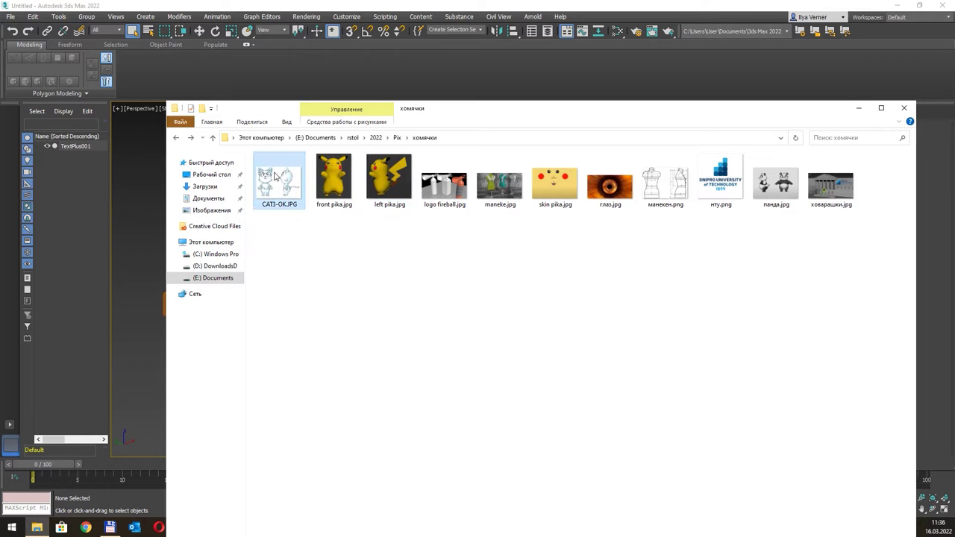
pyautogui.doubleClick(274, 174)
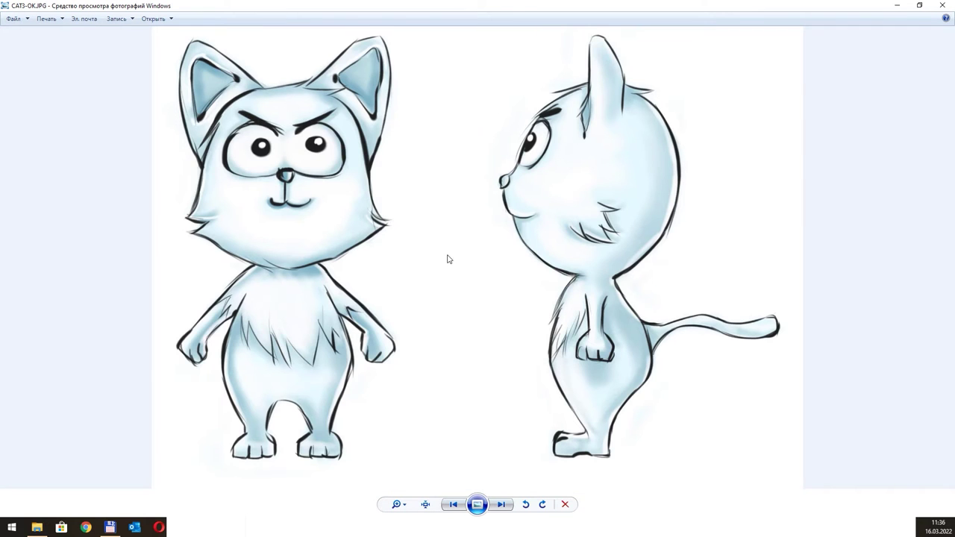
pyautogui.click(942, 5)
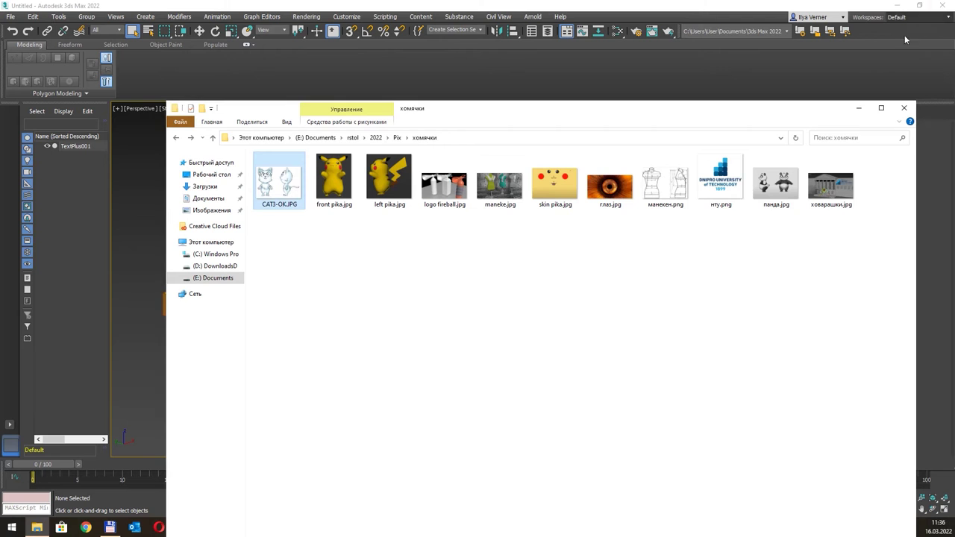
pyautogui.doubleClick(773, 187)
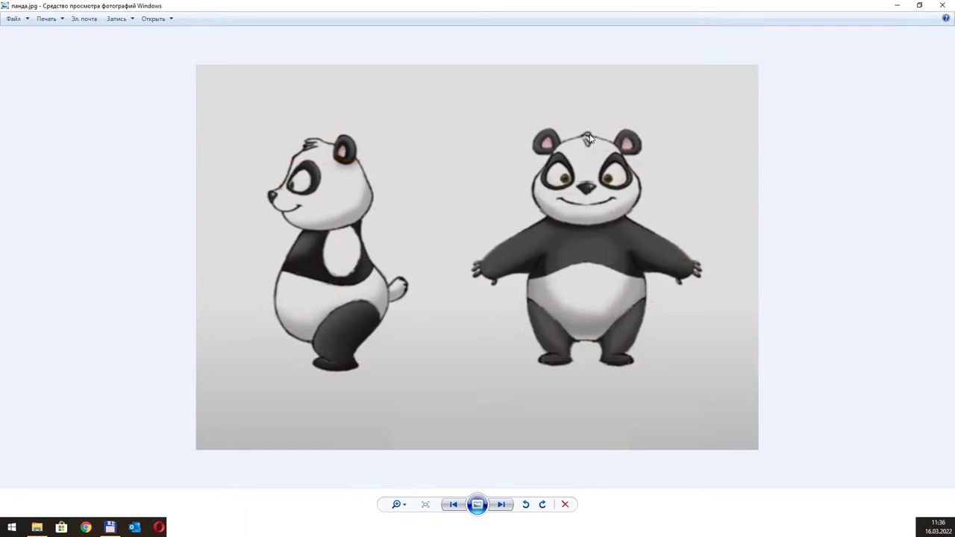
pyautogui.click(942, 6)
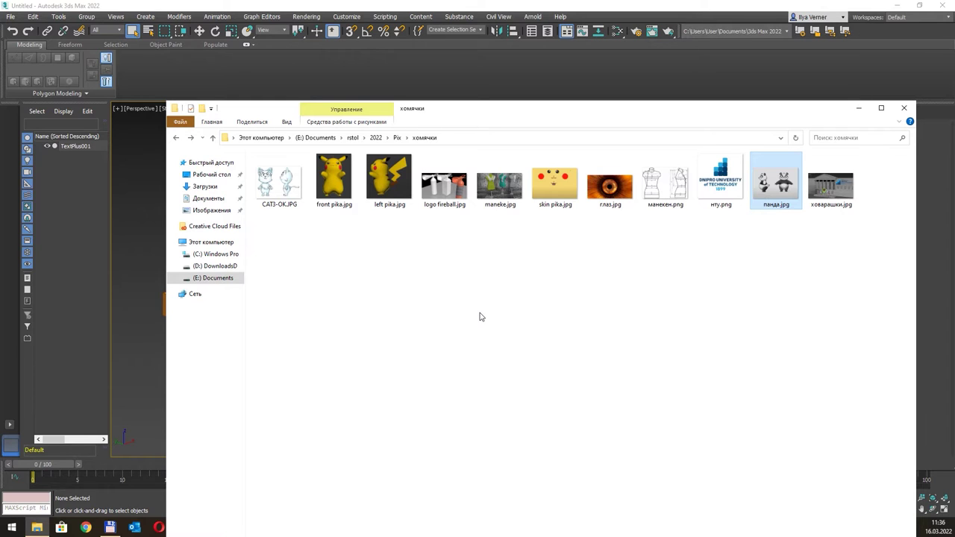
pyautogui.click(858, 108)
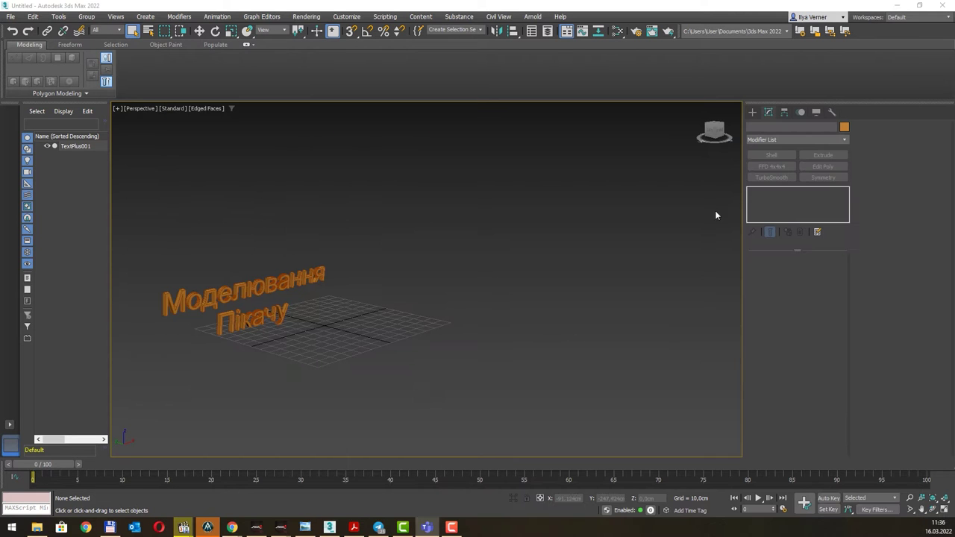
# - Create a plane in the viewport with 1 length segment and 1 width segment
pyautogui.click(752, 112)
pyautogui.click(805, 228)
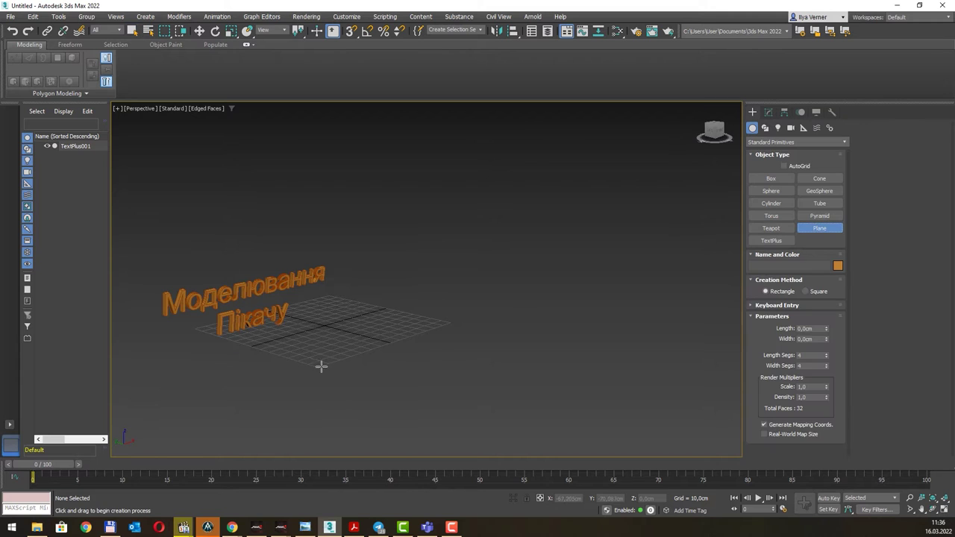
pyautogui.moveTo(320, 365); pyautogui.dragTo(483, 261)
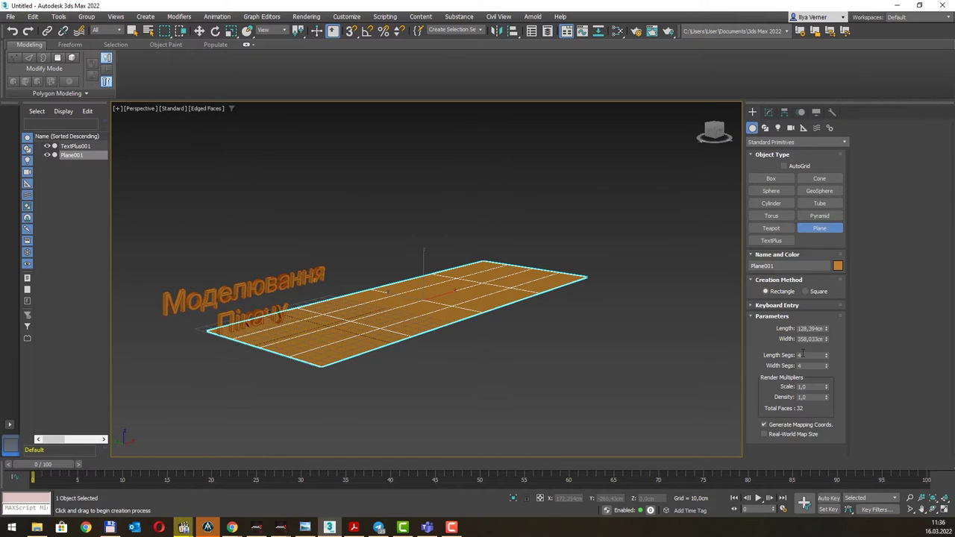
pyautogui.rightClick(826, 356)
pyautogui.rightClick(826, 365)
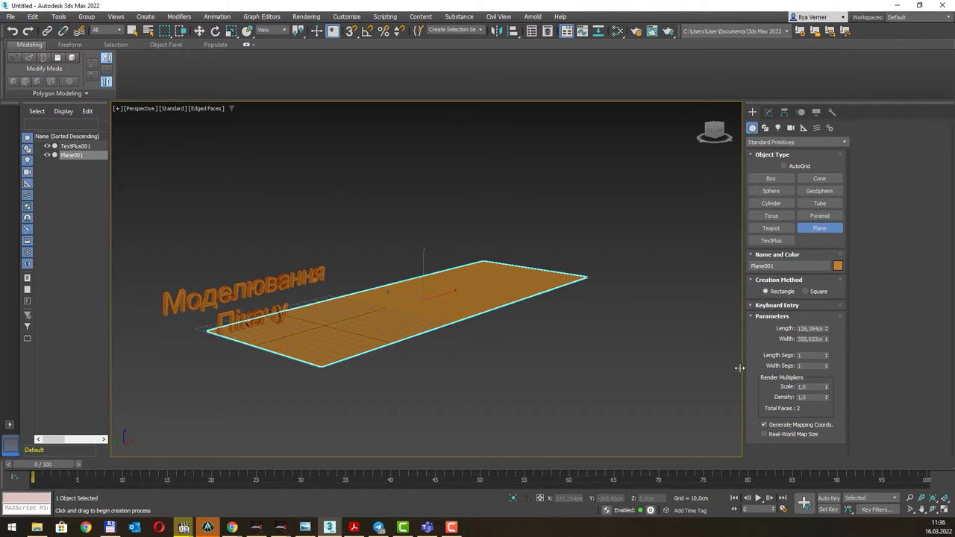
# - Rotate the plane 90° upright with Angle Snap and clone a flat copy, Plane002
pyautogui.press('e')
pyautogui.press('a')
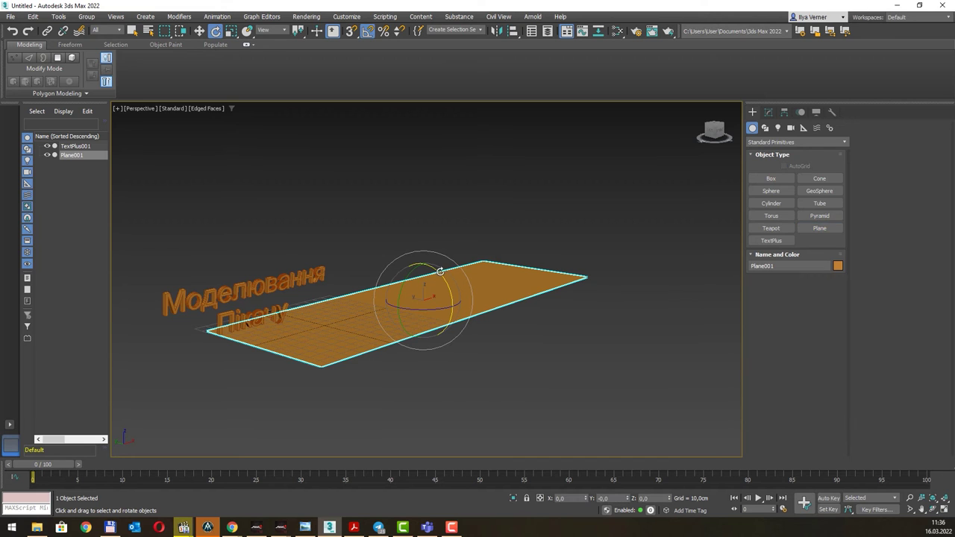
pyautogui.moveTo(440, 271); pyautogui.dragTo(472, 300)
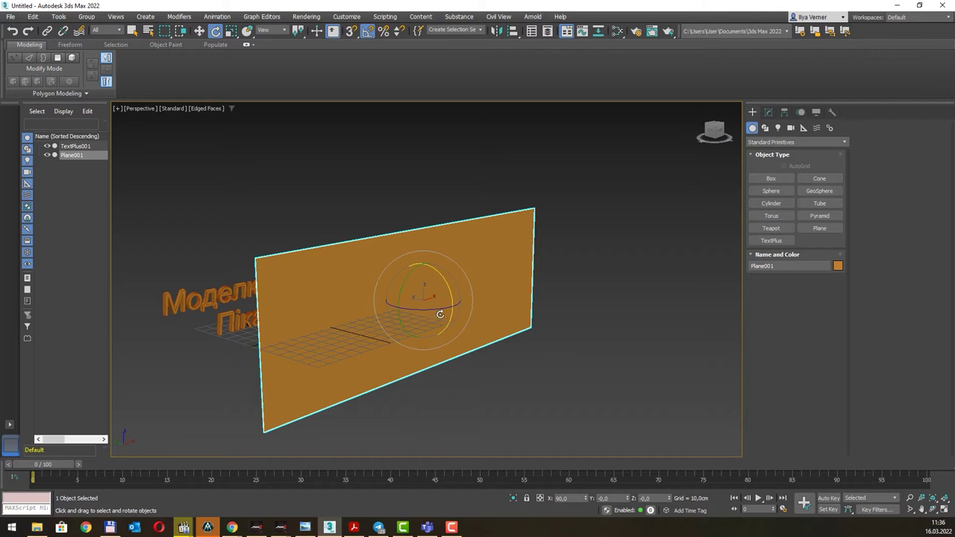
pyautogui.moveTo(449, 306); pyautogui.dragTo(445, 257)
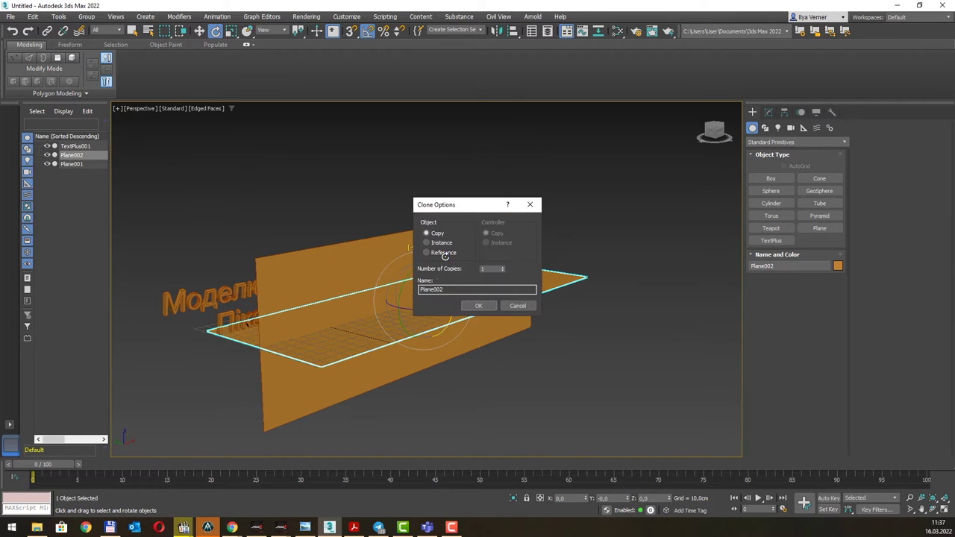
pyautogui.click(471, 304)
# - Slide the flat copy to the right and lower it beneath the upright plane
pyautogui.press('w')
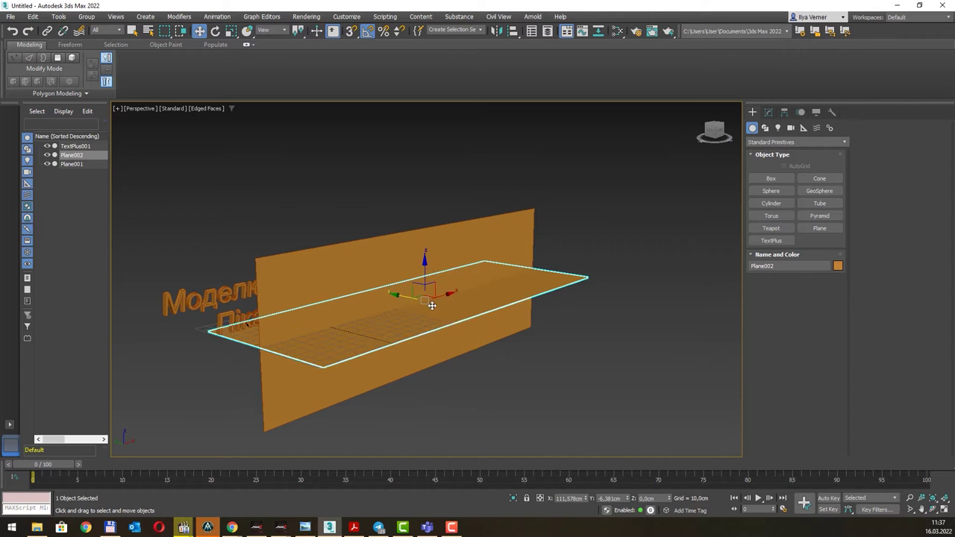
pyautogui.moveTo(398, 302); pyautogui.dragTo(598, 225)
pyautogui.click(418, 416)
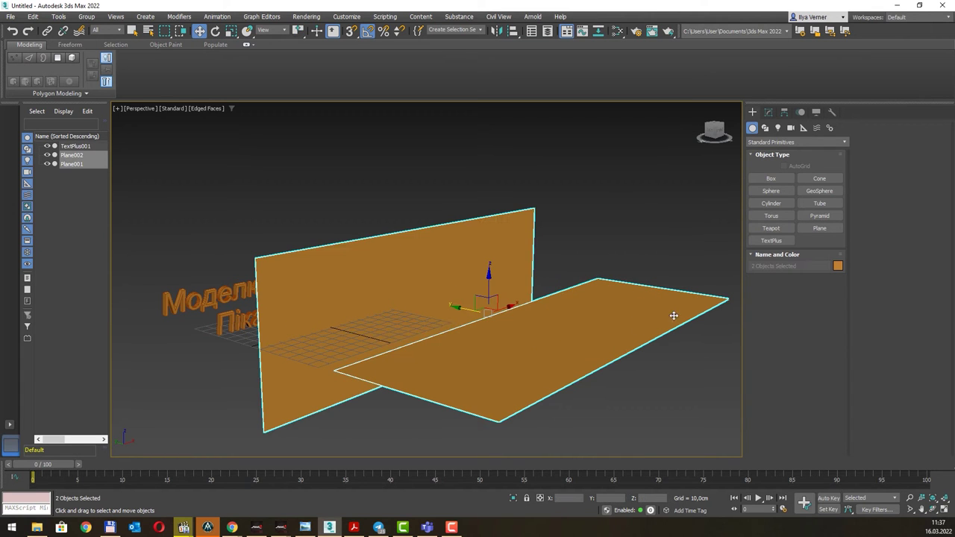
pyautogui.click(608, 316)
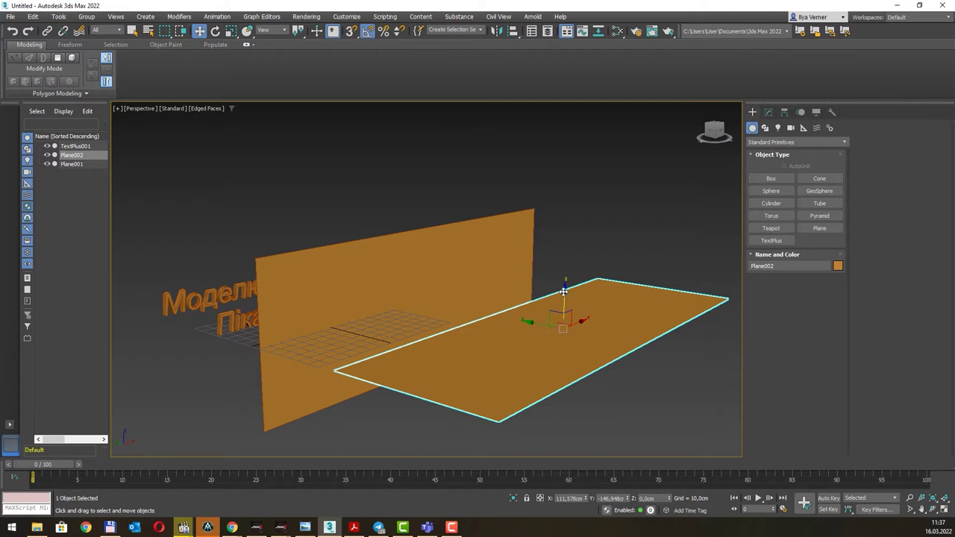
pyautogui.moveTo(561, 302); pyautogui.dragTo(560, 362)
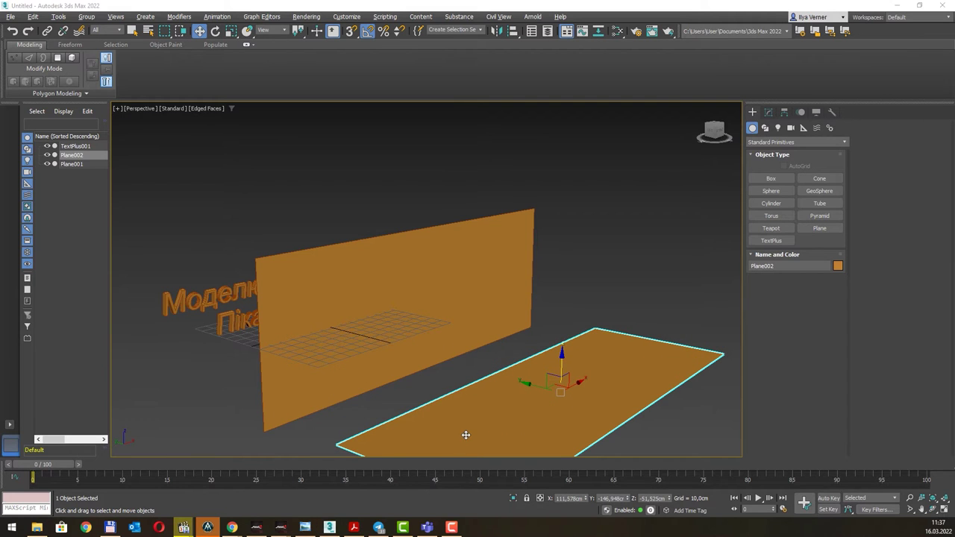
pyautogui.hotkey('alt', 'Tab')
# - Open left pika.jpg's properties and read its 245 x 243 pixel resolution in Details
pyautogui.rightClick(334, 213)
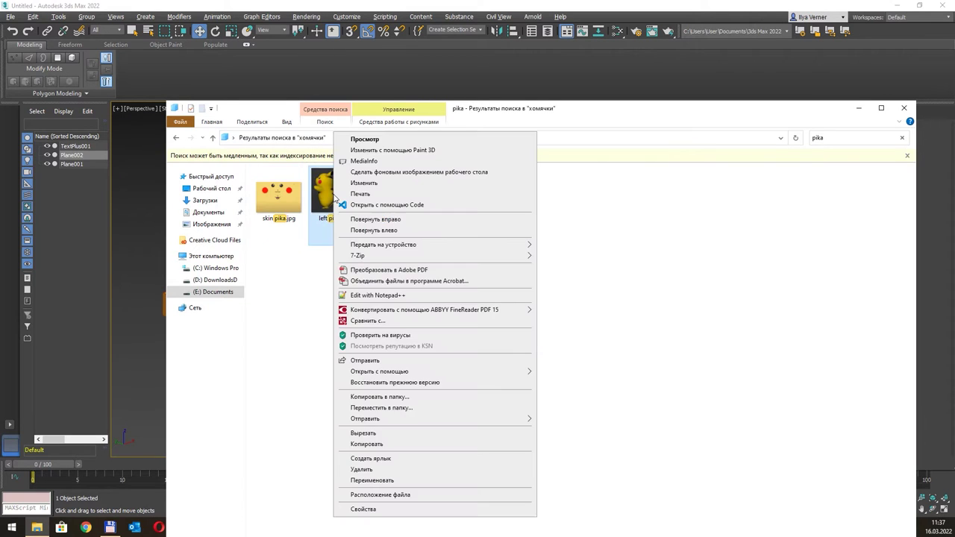
pyautogui.click(389, 509)
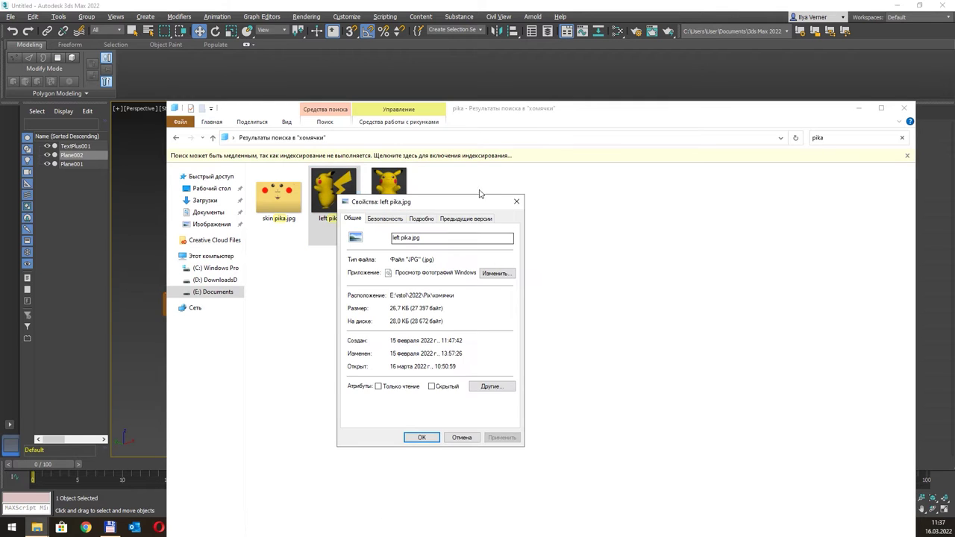
pyautogui.moveTo(437, 198)
pyautogui.mouseDown()
pyautogui.moveTo(602, 200)
pyautogui.moveTo(619, 191)
pyautogui.mouseUp()
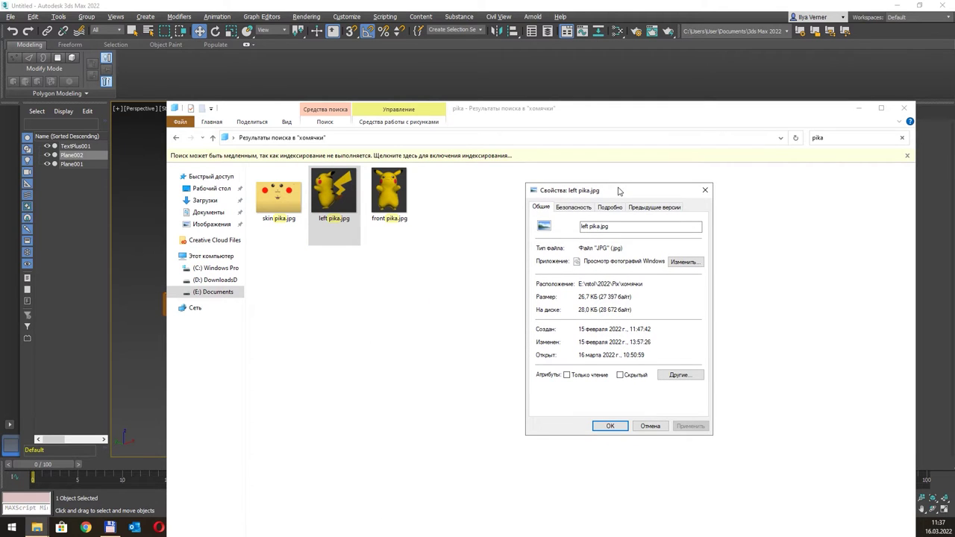
pyautogui.click(312, 227)
pyautogui.click(609, 208)
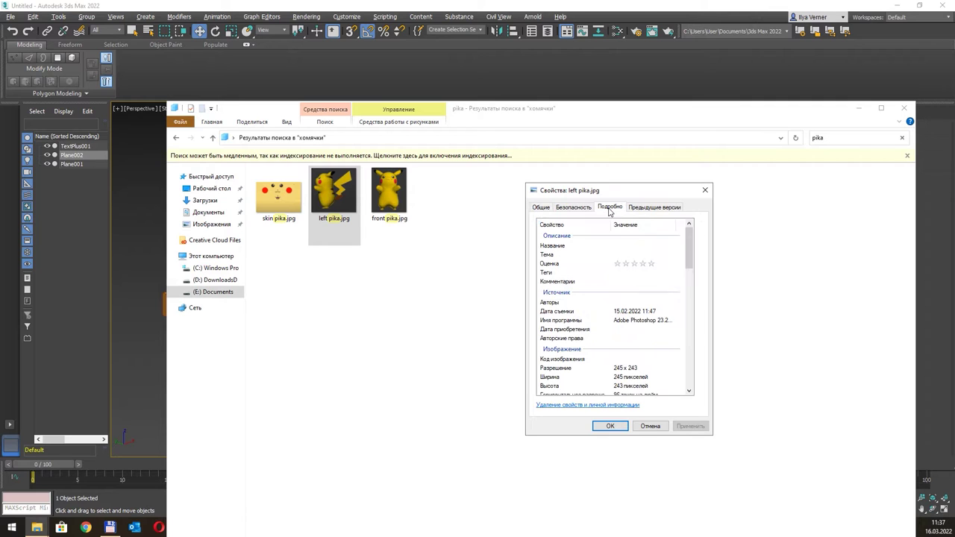
pyautogui.scroll(-2, 623, 310)
pyautogui.click(606, 319)
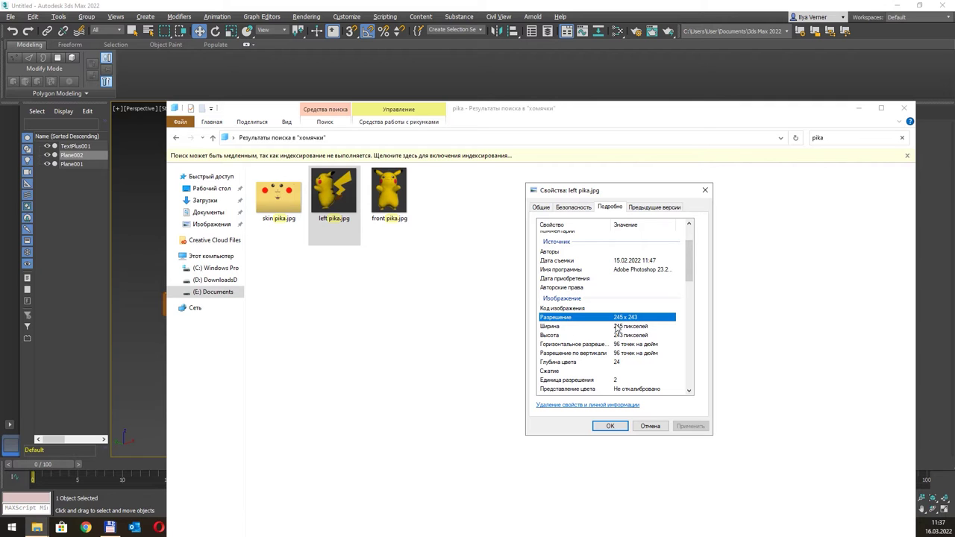
# - Select the upright plane in 3ds Max, then close the image properties window
pyautogui.click(679, 12)
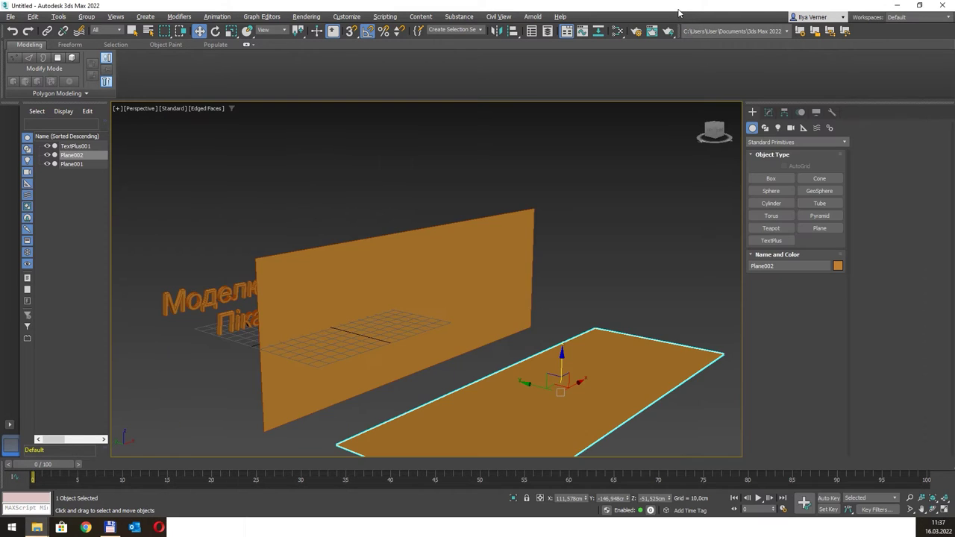
pyautogui.click(466, 279)
pyautogui.click(543, 373)
pyautogui.click(468, 278)
pyautogui.hotkey('alt', 'Tab')
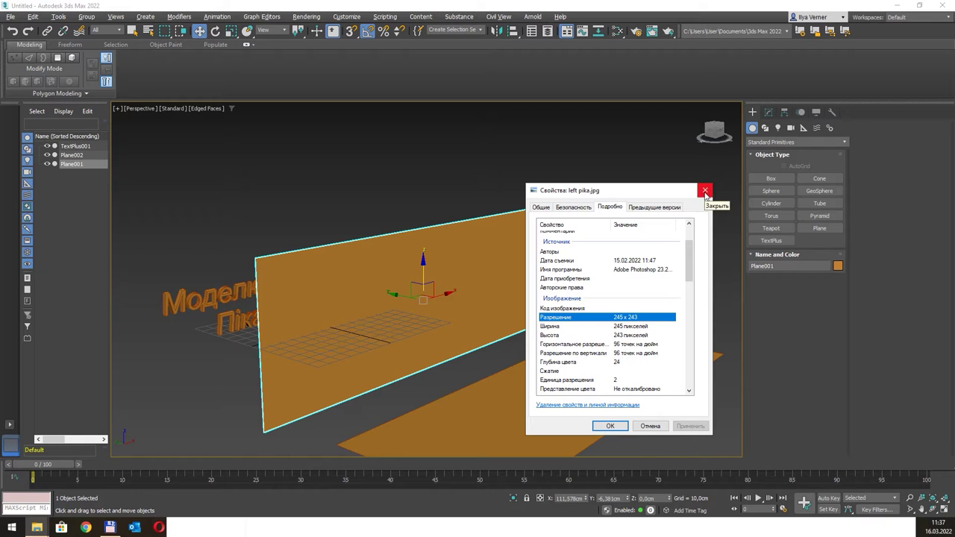
pyautogui.click(705, 193)
# - Set Plane001's Length to 243 cm and Width to 245 cm
pyautogui.click(769, 112)
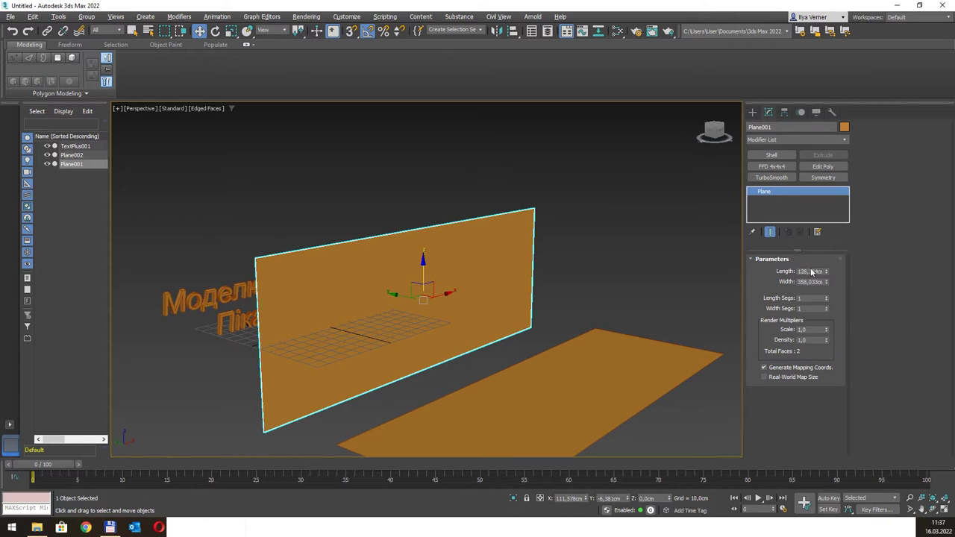
pyautogui.doubleClick(809, 271)
pyautogui.press('BackSpace')
pyautogui.write('43')
pyautogui.press('Tab')
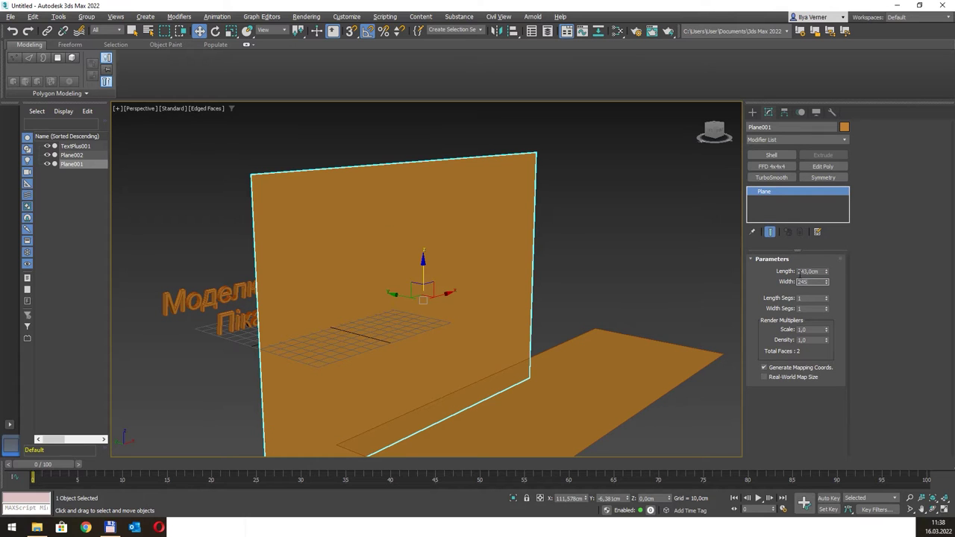
pyautogui.press('Return')
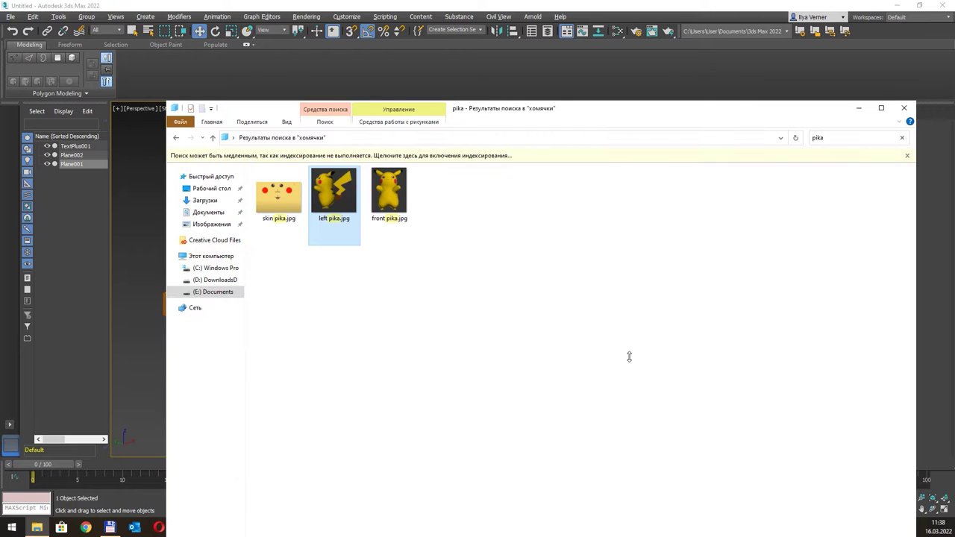
# - Drag left pika.jpg from Explorer onto the upright plane as its texture
pyautogui.moveTo(624, 120); pyautogui.dragTo(954, 147)
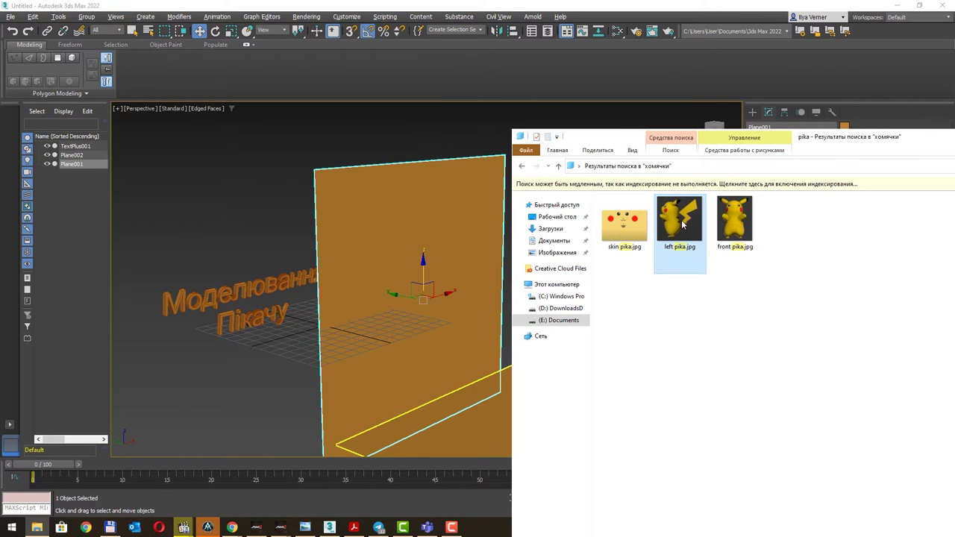
pyautogui.moveTo(680, 224); pyautogui.dragTo(438, 252)
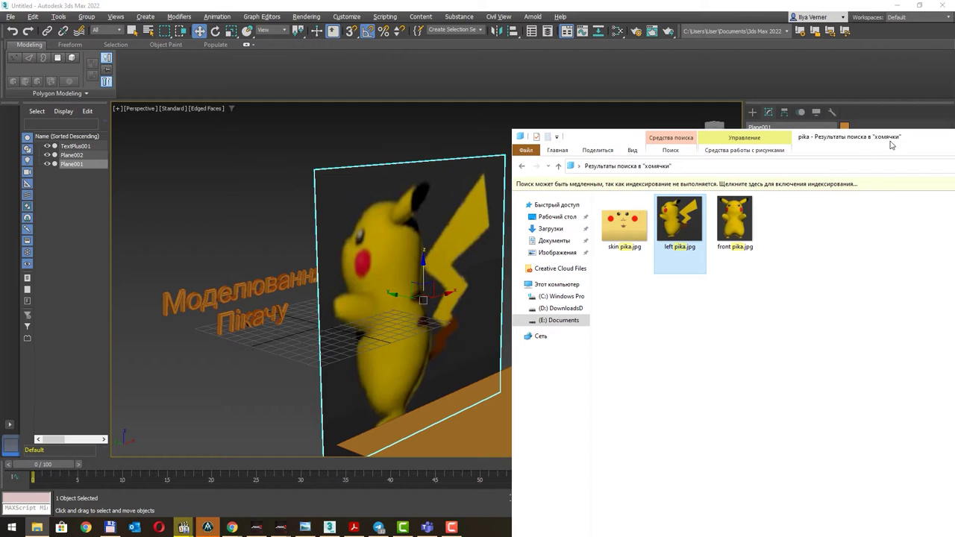
pyautogui.moveTo(891, 142); pyautogui.dragTo(326, 131)
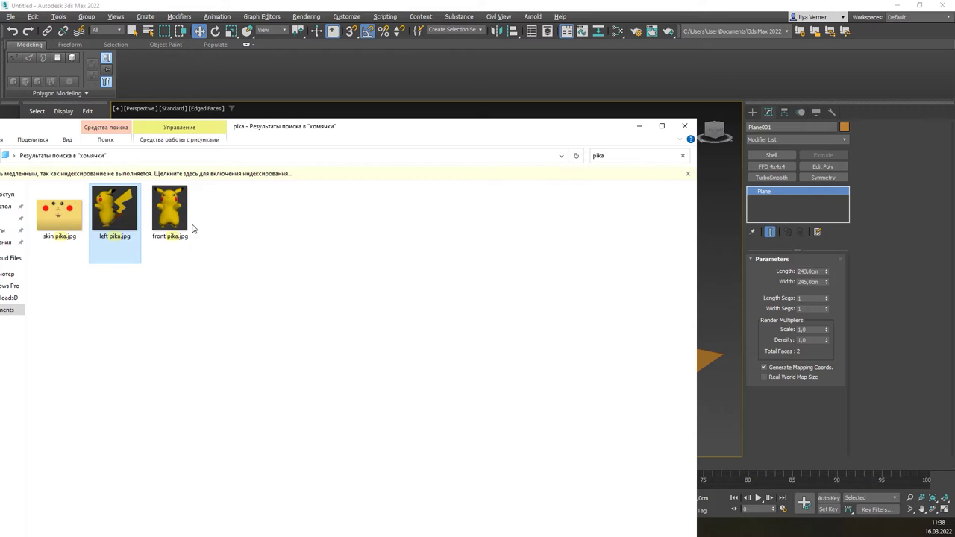
# - Read front pika.jpg's 282 x 362 pixel resolution in Details, then select the floor plane
pyautogui.click(170, 209)
pyautogui.rightClick(170, 208)
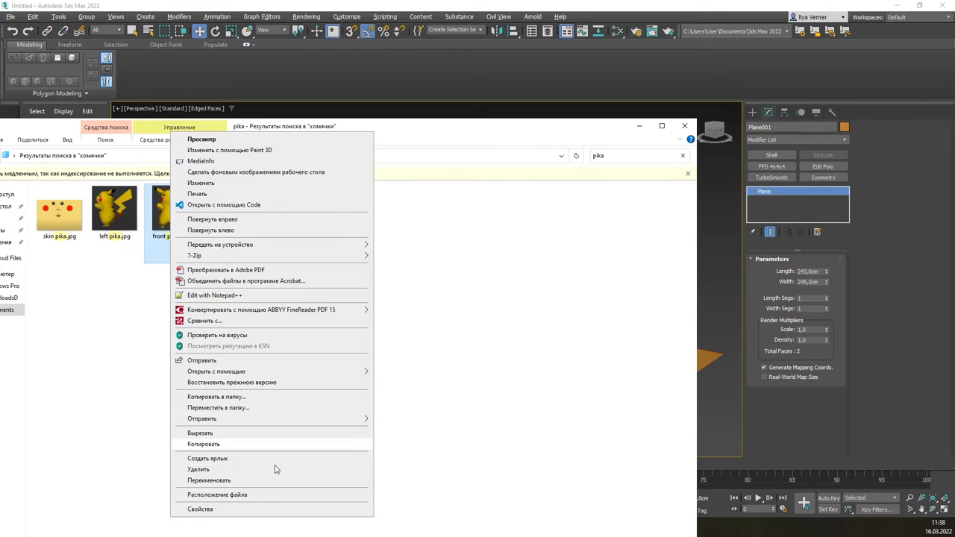
pyautogui.click(263, 513)
pyautogui.click(228, 233)
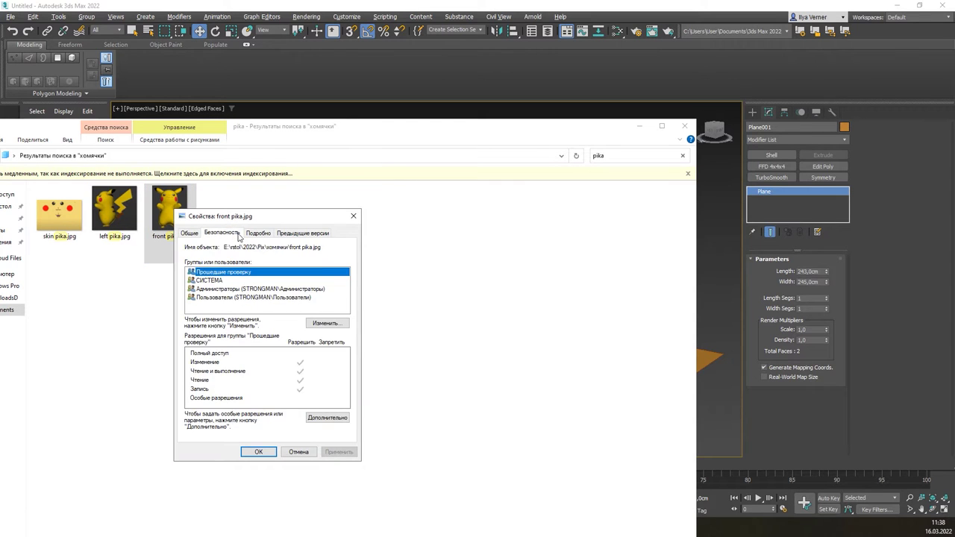
pyautogui.click(248, 233)
pyautogui.click(290, 395)
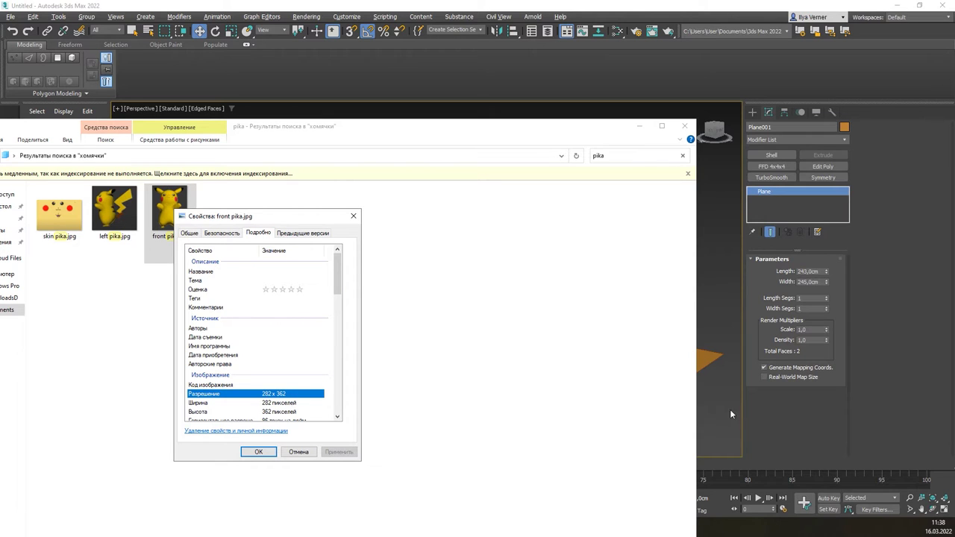
pyautogui.click(711, 360)
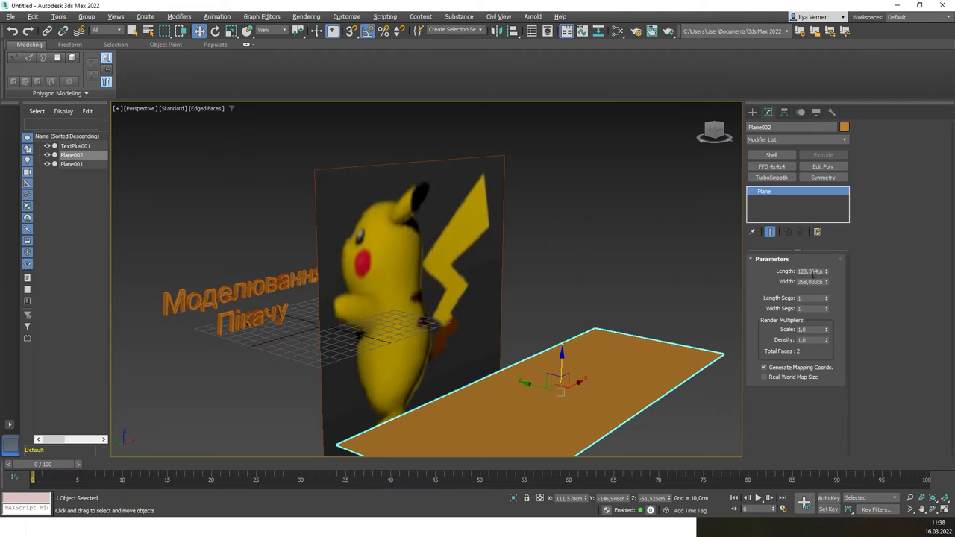
# - Set the floor plane's Length to 282 cm and Width to 362 cm
pyautogui.doubleClick(812, 271)
pyautogui.write('282')
pyautogui.press('Tab')
pyautogui.write('3')
pyautogui.press('Return')
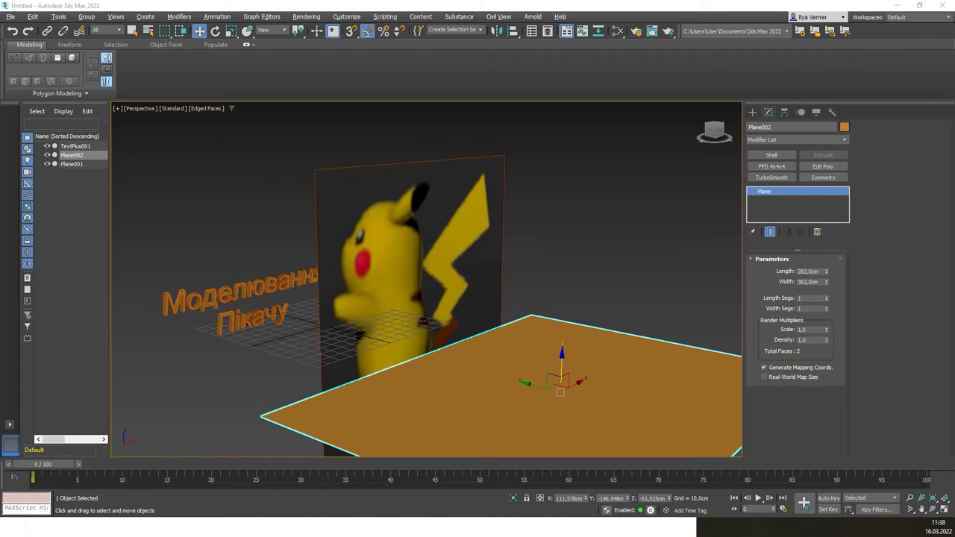
# - Drag front pika.jpg onto the floor plane as its texture
pyautogui.hotkey('alt', 'Tab')
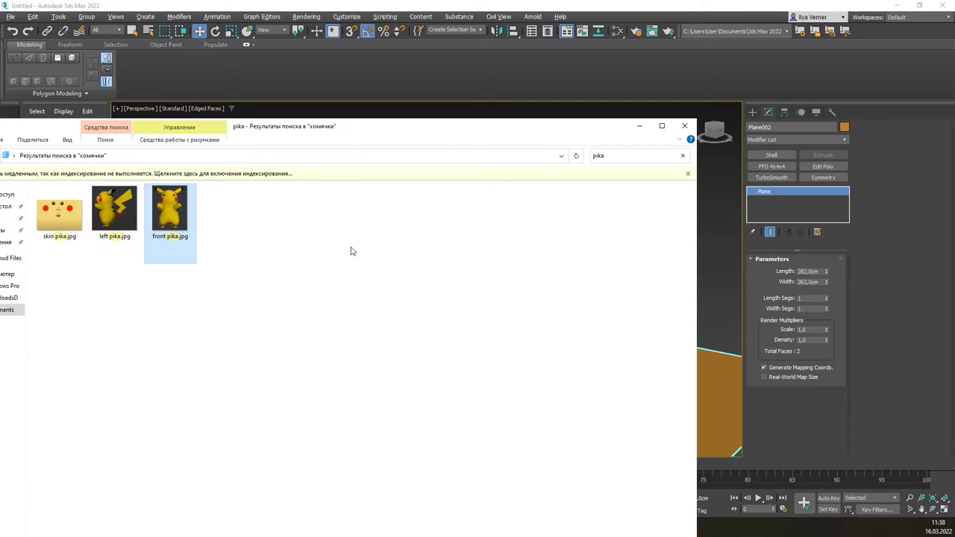
pyautogui.moveTo(170, 212); pyautogui.dragTo(723, 412)
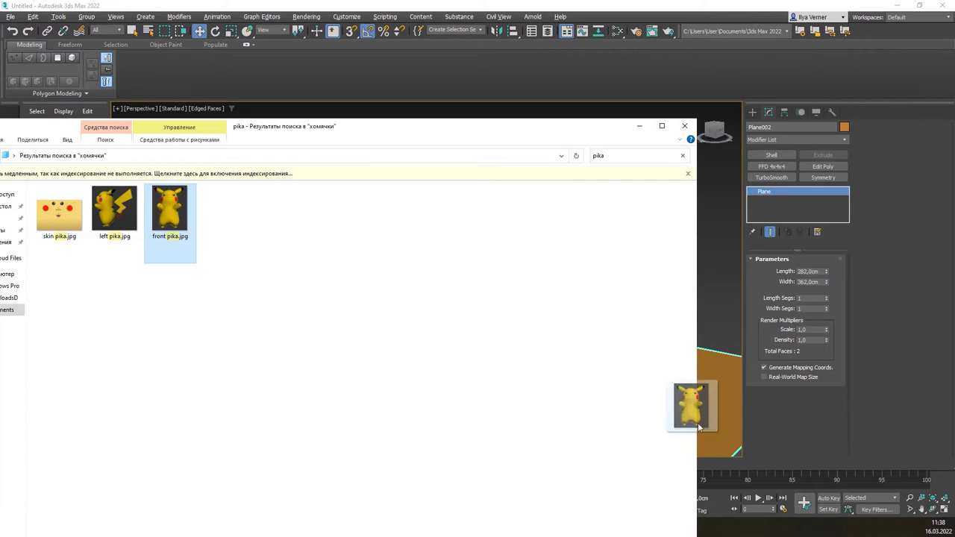
pyautogui.click(639, 126)
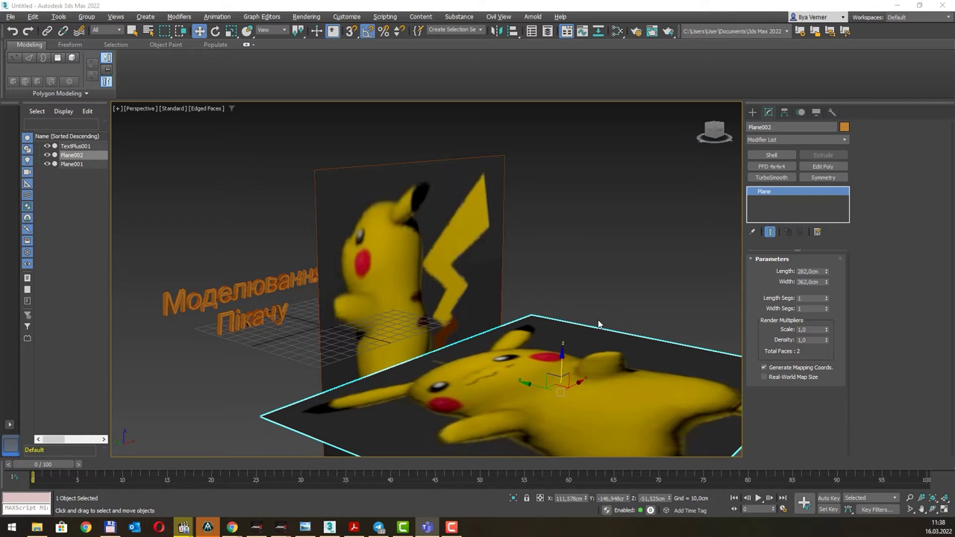
pyautogui.moveTo(599, 325); pyautogui.dragTo(566, 260, button='middle')
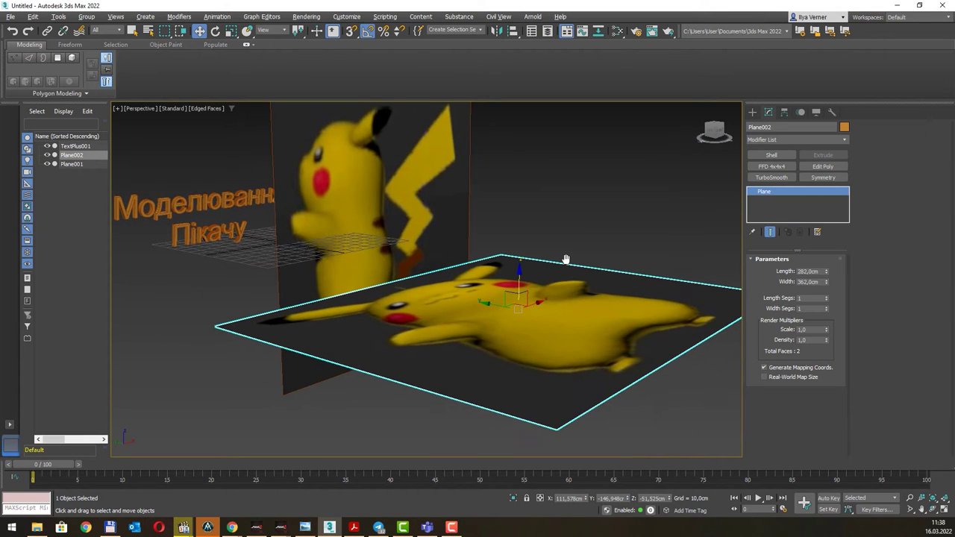
# - Rotate the front Pikachu plane 90° upright and move it to the right
pyautogui.press('e')
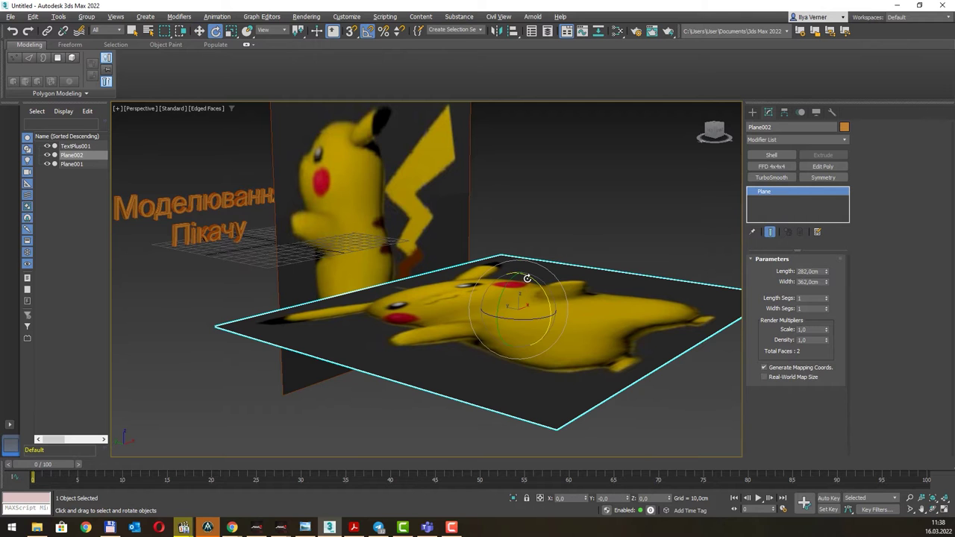
pyautogui.moveTo(527, 279)
pyautogui.mouseDown()
pyautogui.moveTo(556, 314)
pyautogui.moveTo(494, 319)
pyautogui.moveTo(514, 320)
pyautogui.mouseUp()
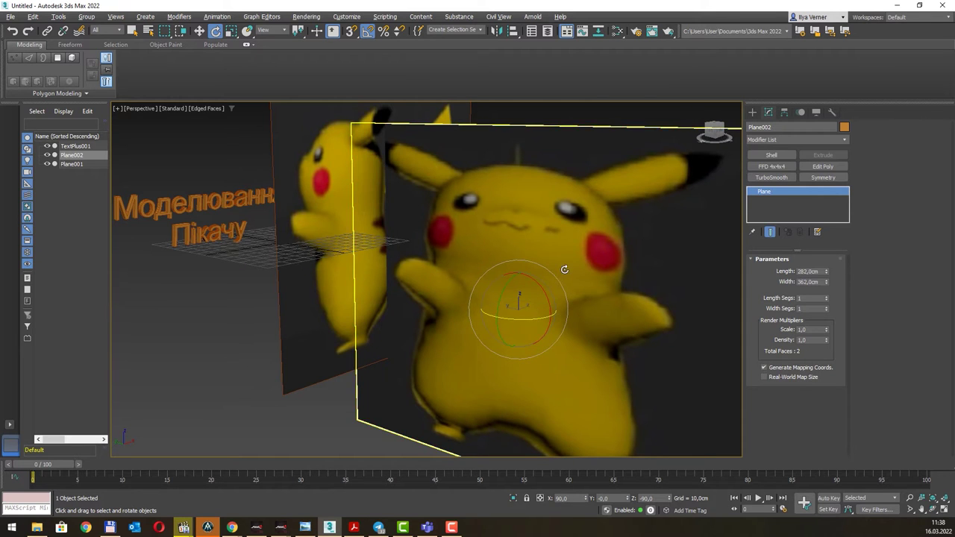
pyautogui.scroll(-2, 565, 270)
pyautogui.scroll(-2, 572, 267)
pyautogui.press('w')
pyautogui.moveTo(575, 269); pyautogui.dragTo(482, 312, button='middle')
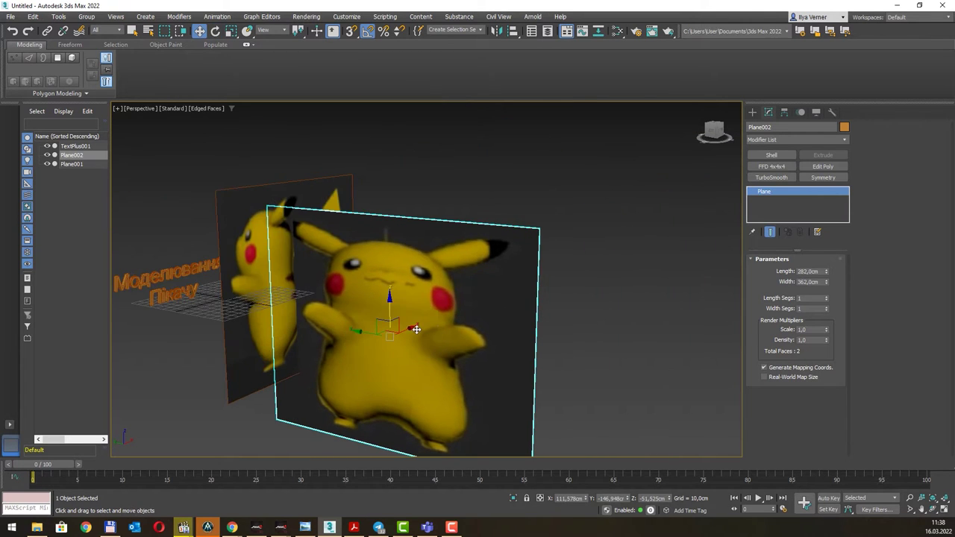
pyautogui.moveTo(415, 329); pyautogui.dragTo(497, 298)
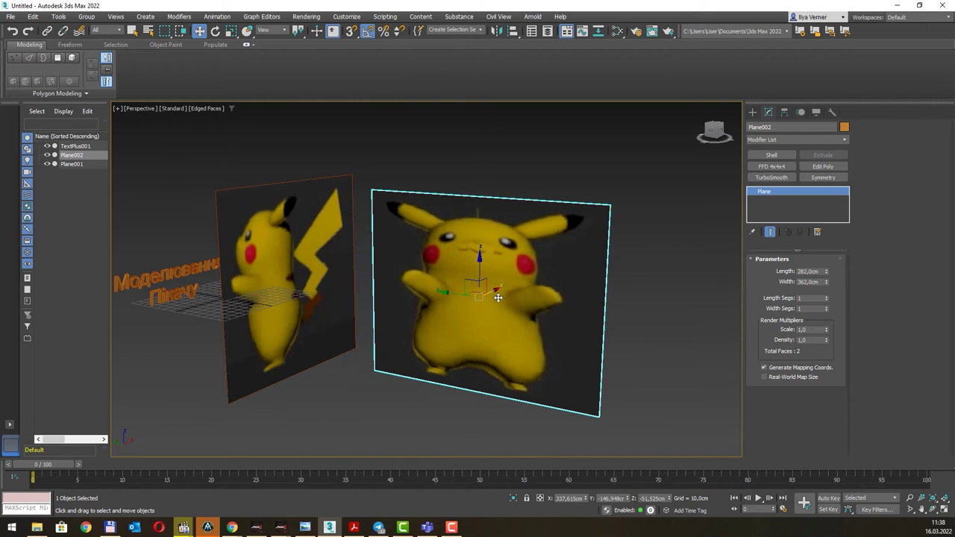
pyautogui.moveTo(518, 272); pyautogui.dragTo(638, 316, button='middle')
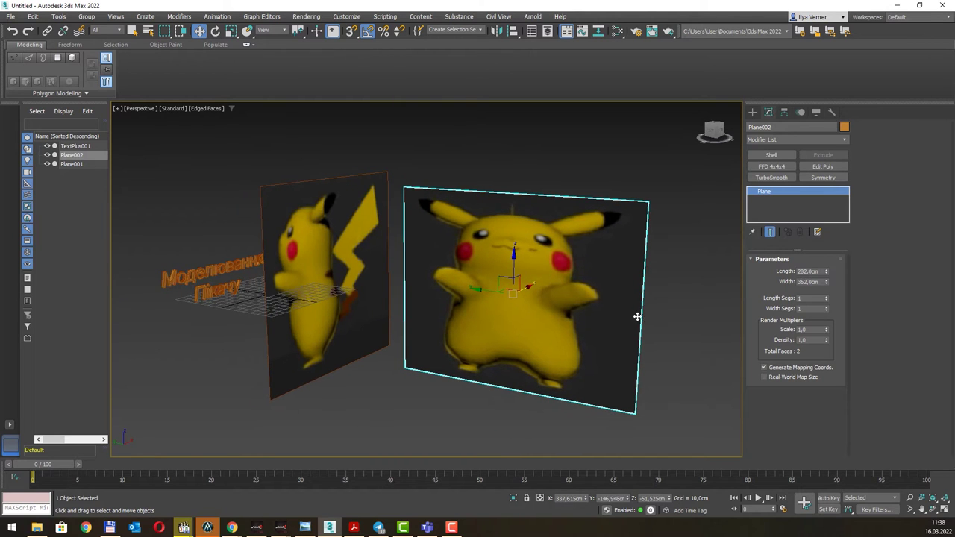
# - Swap the front plane's dimensions to Length 362 cm and Width 282 cm
pyautogui.doubleClick(805, 272)
pyautogui.press('Tab')
pyautogui.hotkey('shift', 'Tab')
pyautogui.write('362')
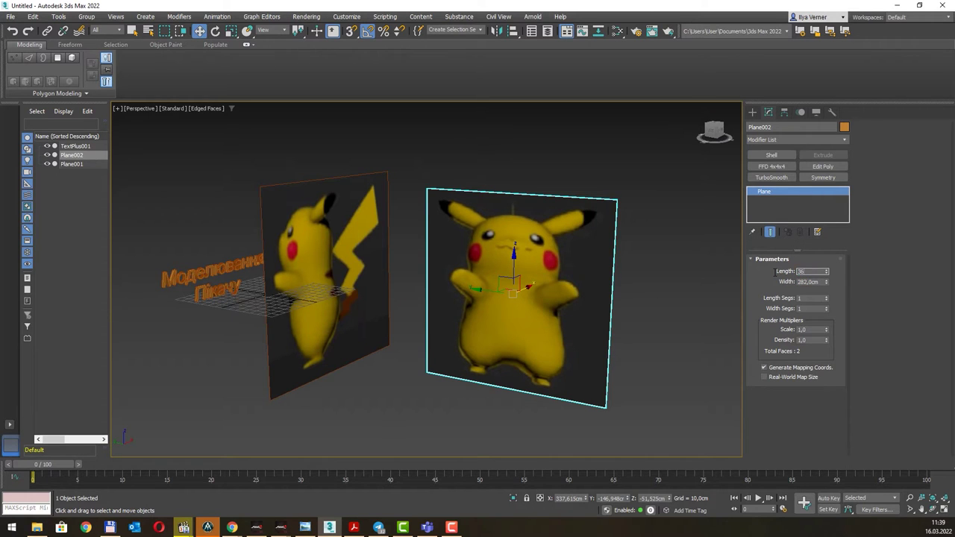
pyautogui.press('Return')
# - Raise the front Pikachu plane and move the side-view plane toward it
pyautogui.keyDown('alt'); pyautogui.moveTo(589, 283); pyautogui.dragTo(575, 287, button='middle'); pyautogui.keyUp('alt')
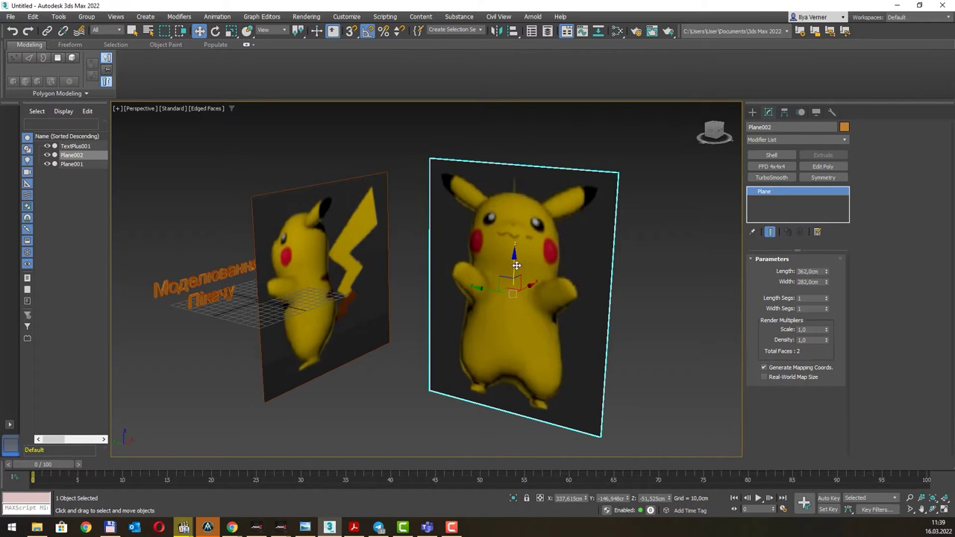
pyautogui.moveTo(517, 265); pyautogui.dragTo(521, 170)
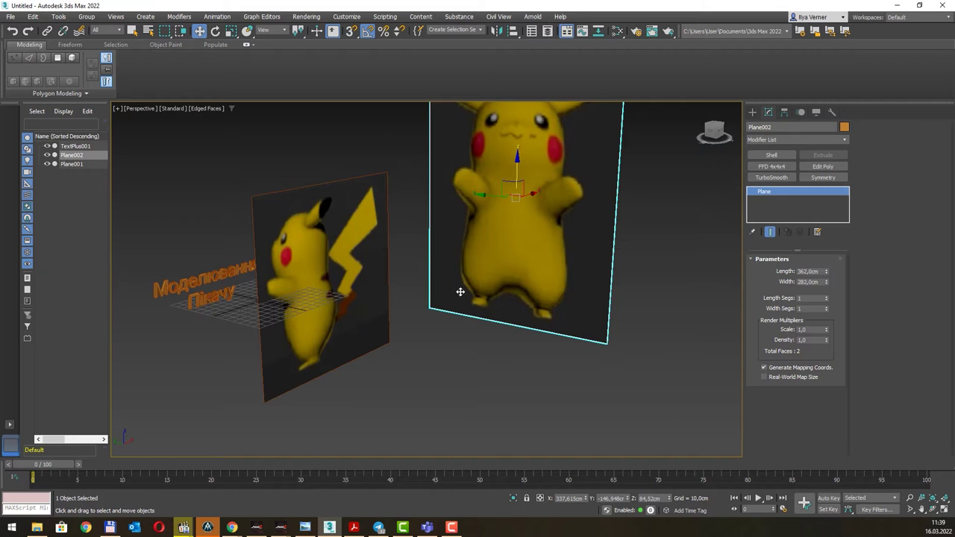
pyautogui.keyDown('alt'); pyautogui.moveTo(460, 291); pyautogui.dragTo(448, 273, button='middle'); pyautogui.keyUp('alt')
pyautogui.keyDown('alt'); pyautogui.moveTo(473, 234); pyautogui.dragTo(379, 302, button='middle'); pyautogui.keyUp('alt')
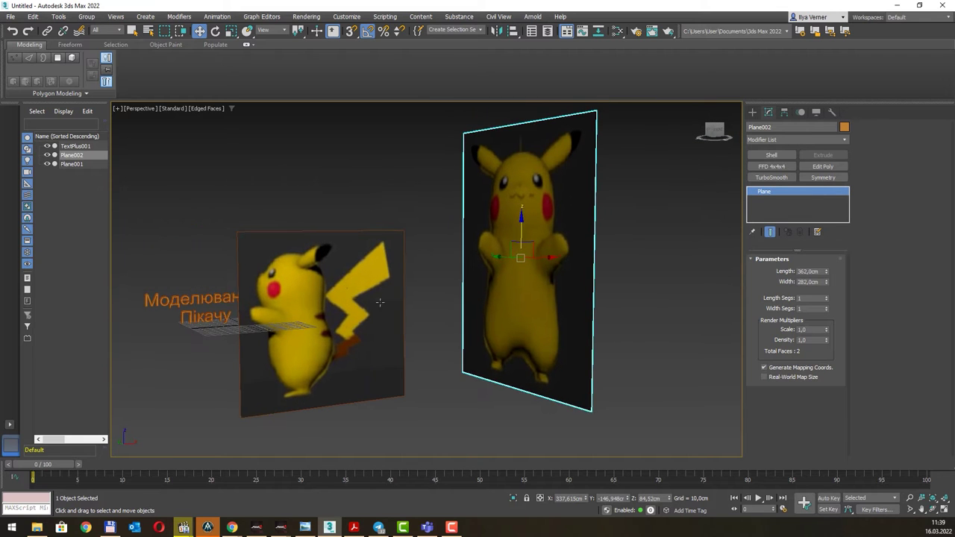
pyautogui.click(380, 302)
pyautogui.moveTo(347, 297)
pyautogui.mouseDown()
pyautogui.moveTo(425, 295)
pyautogui.moveTo(389, 274)
pyautogui.mouseUp()
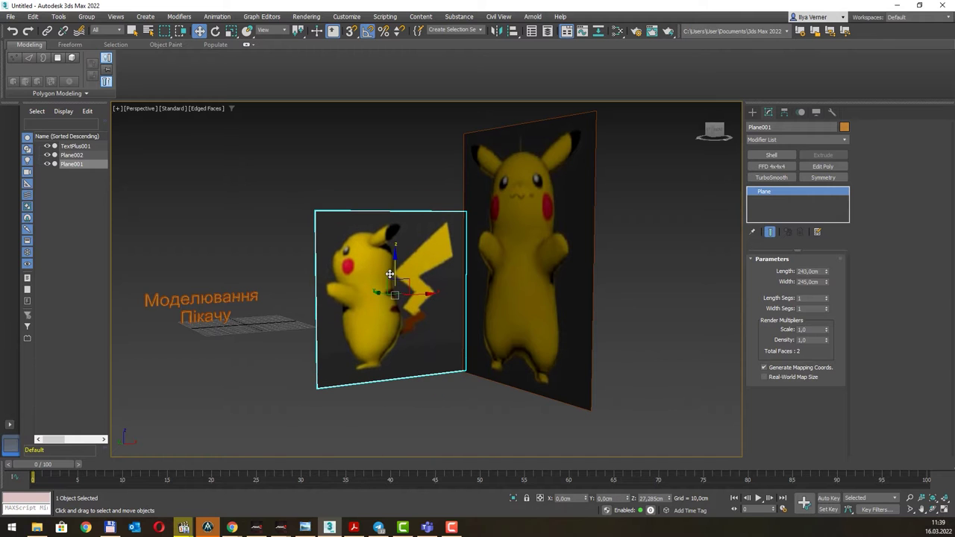
# - Scale the side-view Pikachu plane up to 115%
pyautogui.keyDown('alt'); pyautogui.moveTo(390, 273); pyautogui.dragTo(482, 263, button='middle'); pyautogui.keyUp('alt')
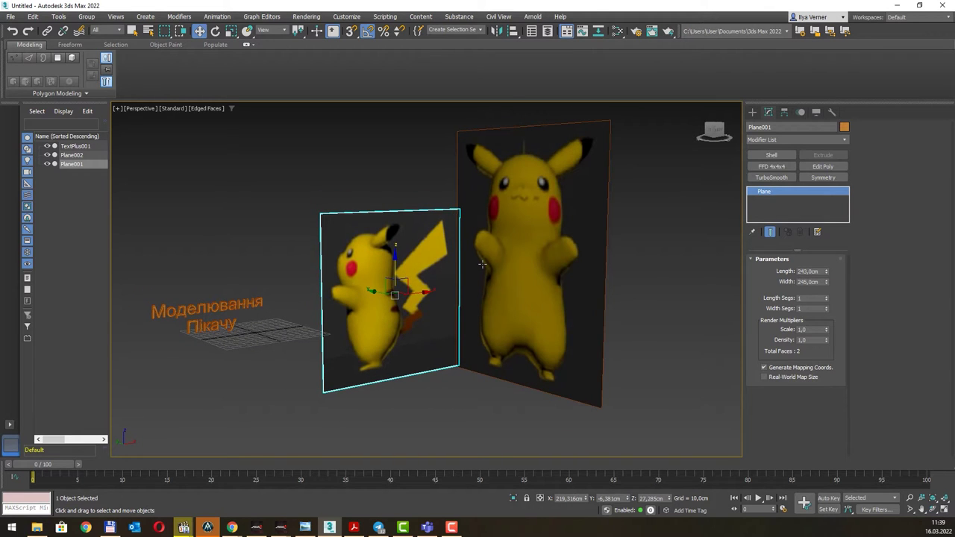
pyautogui.press('r')
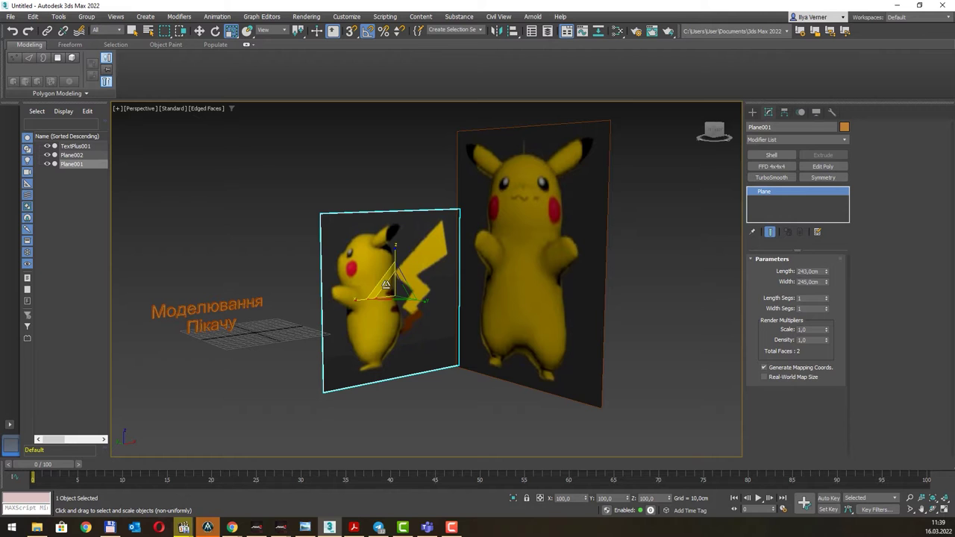
pyautogui.moveTo(386, 285); pyautogui.dragTo(406, 261)
pyautogui.press('w')
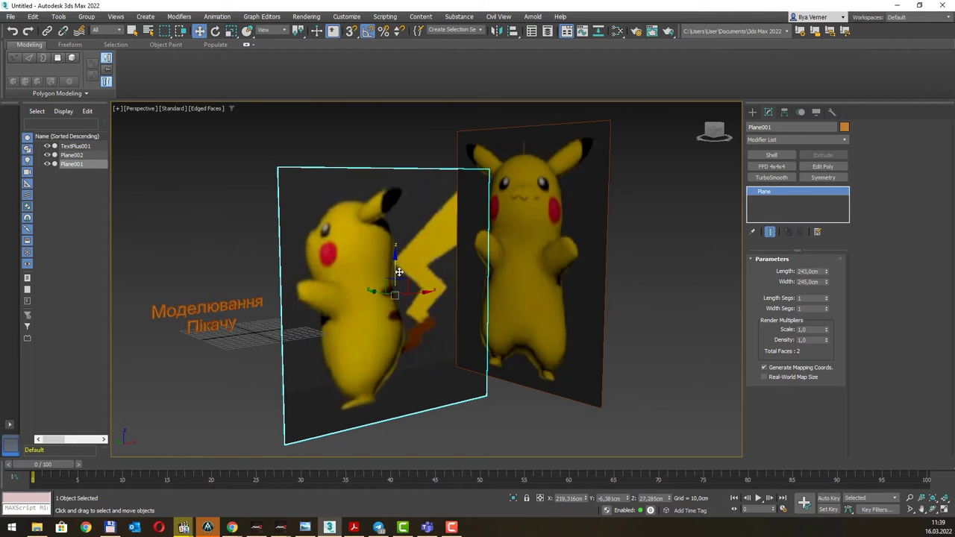
pyautogui.moveTo(400, 272)
pyautogui.keyDown('alt'); pyautogui.mouseDown(button='middle')
pyautogui.moveTo(490, 248)
pyautogui.moveTo(394, 239)
pyautogui.mouseUp(button='middle'); pyautogui.keyUp('alt')
pyautogui.press('e')
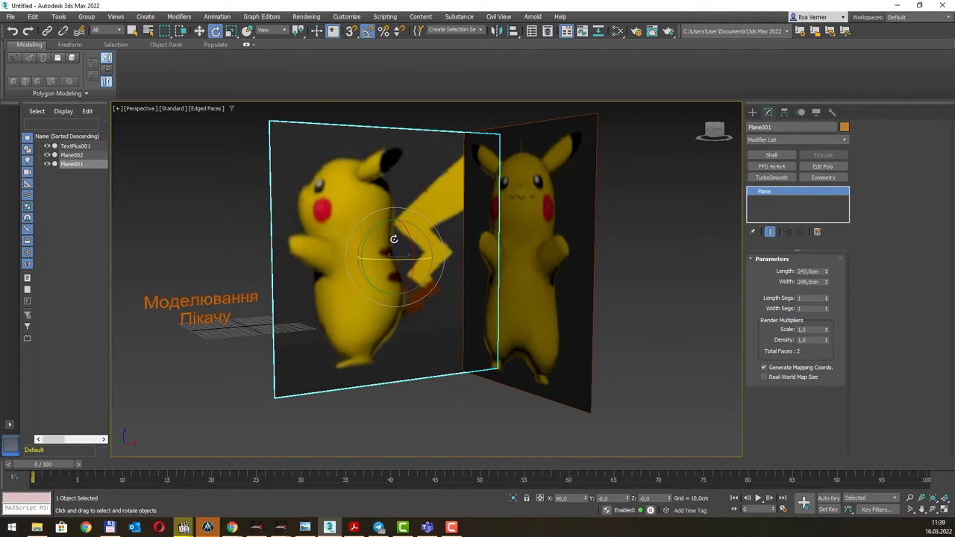
pyautogui.press('r')
pyautogui.moveTo(387, 240)
pyautogui.mouseDown()
pyautogui.moveTo(384, 231)
pyautogui.moveTo(471, 252)
pyautogui.mouseUp()
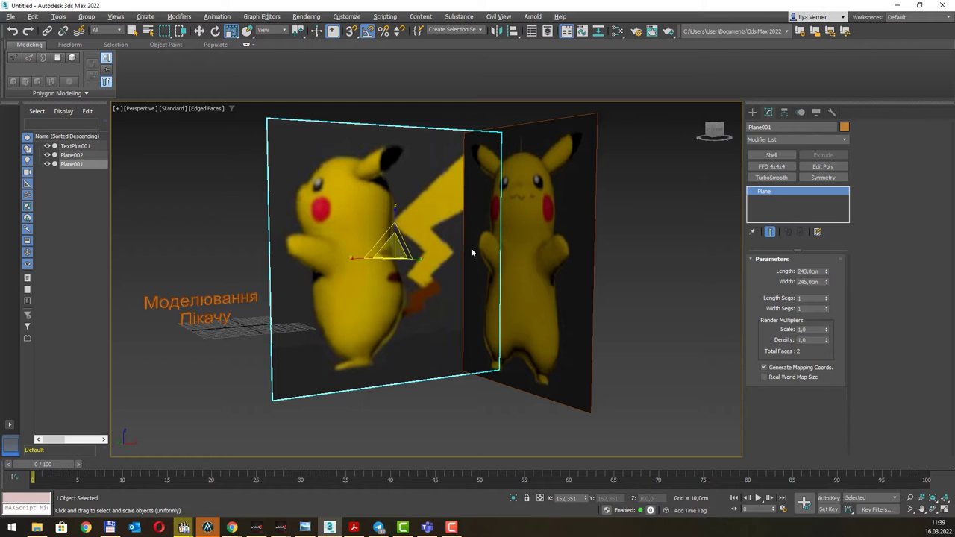
pyautogui.hotkey('alt', 'space')
pyautogui.press('Escape')
pyautogui.moveTo(433, 304)
pyautogui.keyDown('alt'); pyautogui.mouseDown(button='middle')
pyautogui.moveTo(536, 348)
pyautogui.moveTo(413, 304)
pyautogui.mouseUp(button='middle'); pyautogui.keyUp('alt')
# - Slide the side-view plane left so it meets the front plane at a corner
pyautogui.press('w')
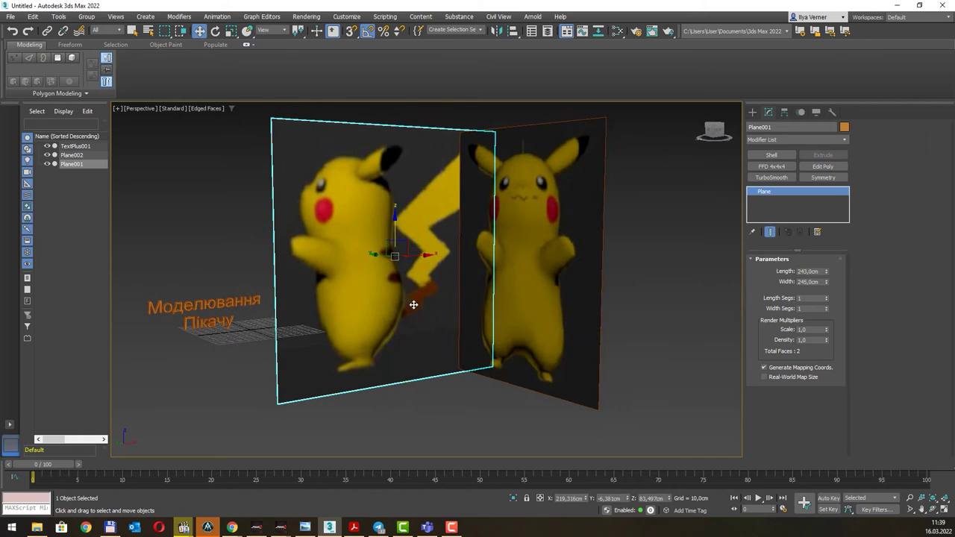
pyautogui.moveTo(422, 257); pyautogui.dragTo(382, 259)
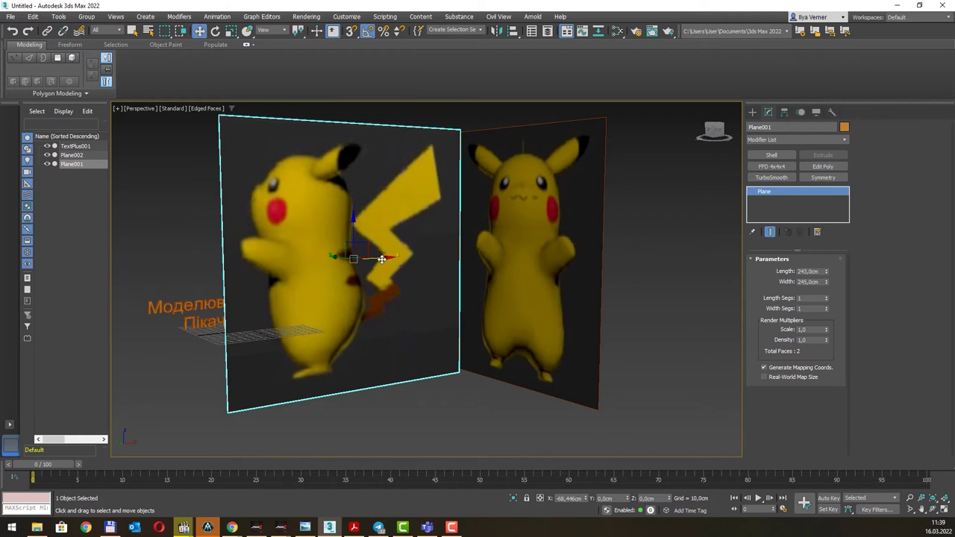
pyautogui.keyDown('alt'); pyautogui.moveTo(382, 259); pyautogui.dragTo(526, 404, button='middle'); pyautogui.keyUp('alt')
# - Select both reference planes and raise them together in the Front view
pyautogui.keyDown('ctrl'); pyautogui.click(507, 313); pyautogui.keyUp('ctrl')
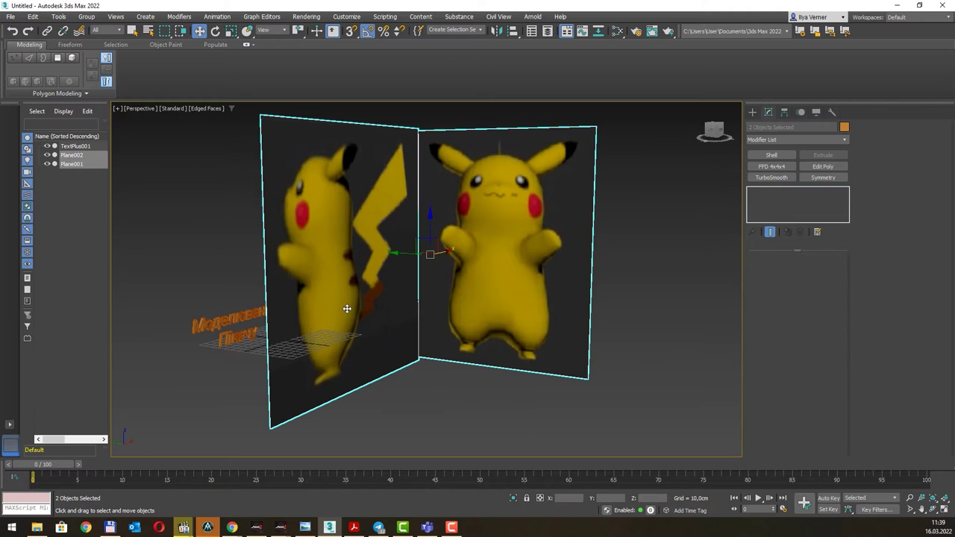
pyautogui.press('f')
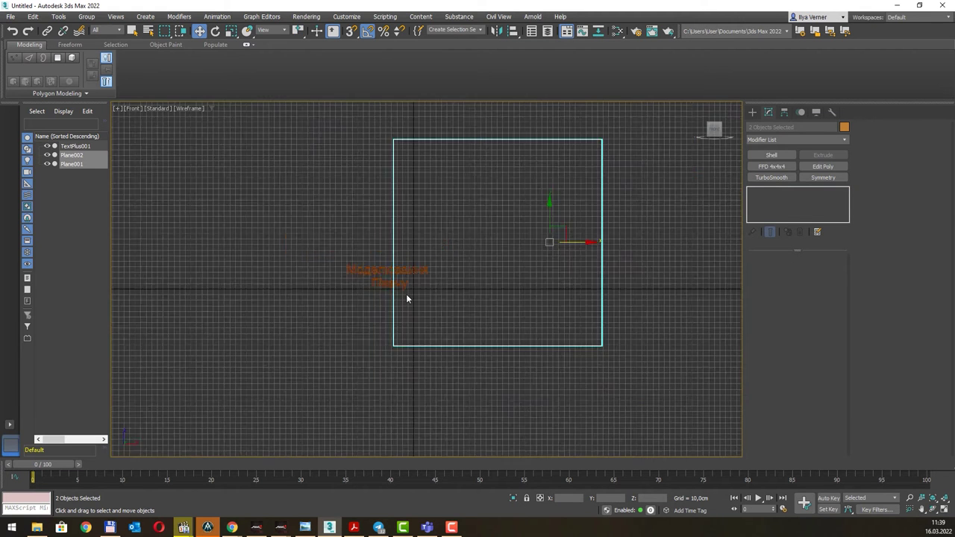
pyautogui.scroll(-2, 407, 298)
pyautogui.moveTo(508, 254); pyautogui.dragTo(497, 311, button='middle')
pyautogui.moveTo(497, 292); pyautogui.dragTo(495, 249)
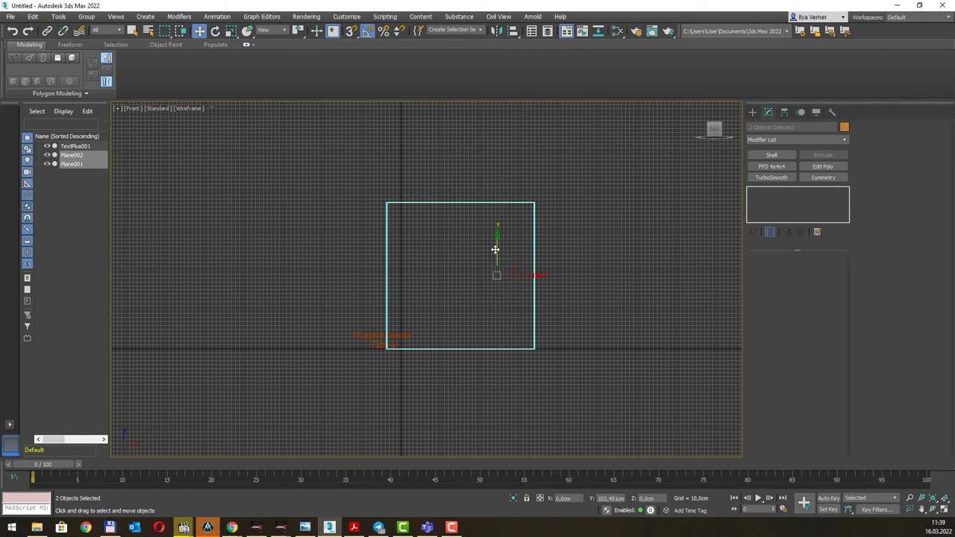
pyautogui.press('p')
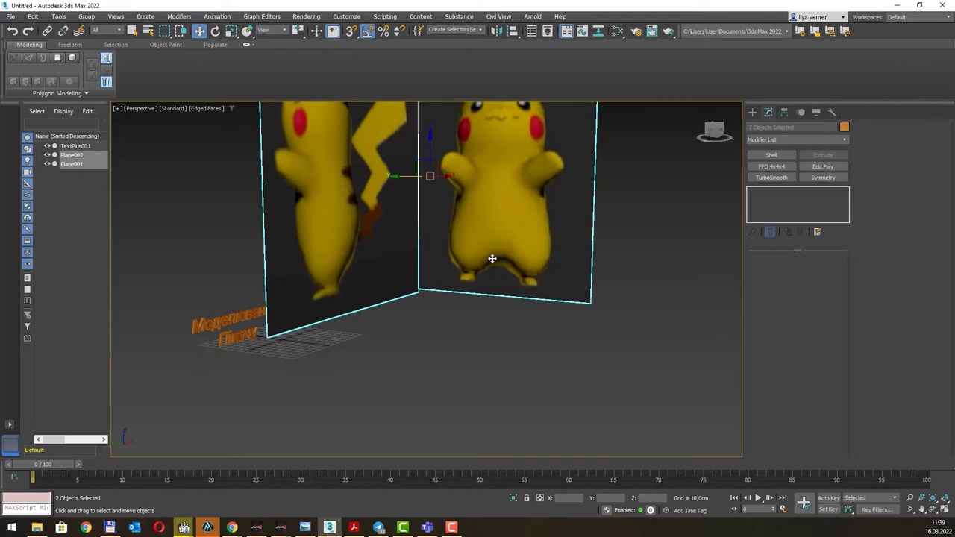
pyautogui.moveTo(493, 258)
pyautogui.keyDown('alt'); pyautogui.mouseDown(button='middle')
pyautogui.moveTo(451, 329)
pyautogui.moveTo(456, 324)
pyautogui.mouseUp(button='middle'); pyautogui.keyUp('alt')
# - Create a box about 175 x 178 x 60 cm in front of the references
pyautogui.click(752, 112)
pyautogui.click(770, 178)
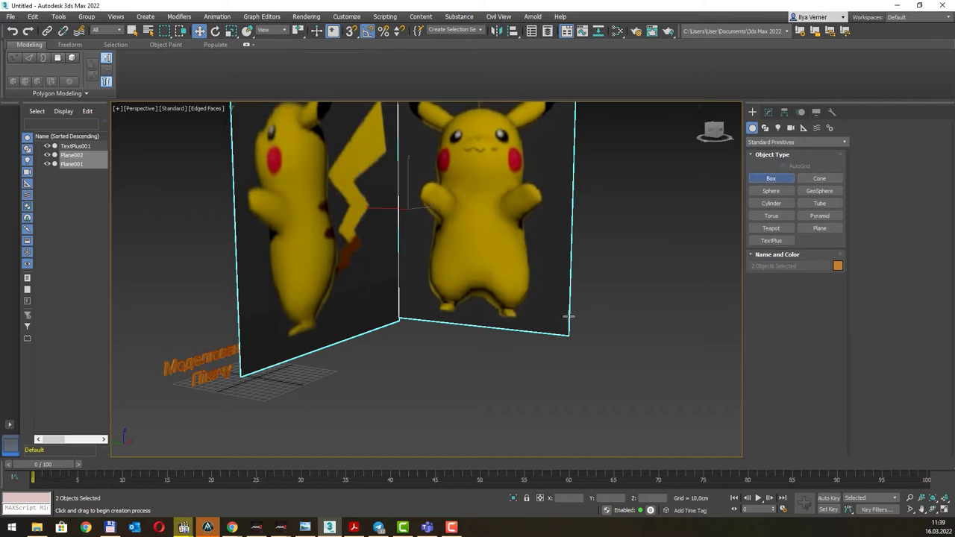
pyautogui.moveTo(421, 350); pyautogui.dragTo(489, 403)
pyautogui.click(487, 388)
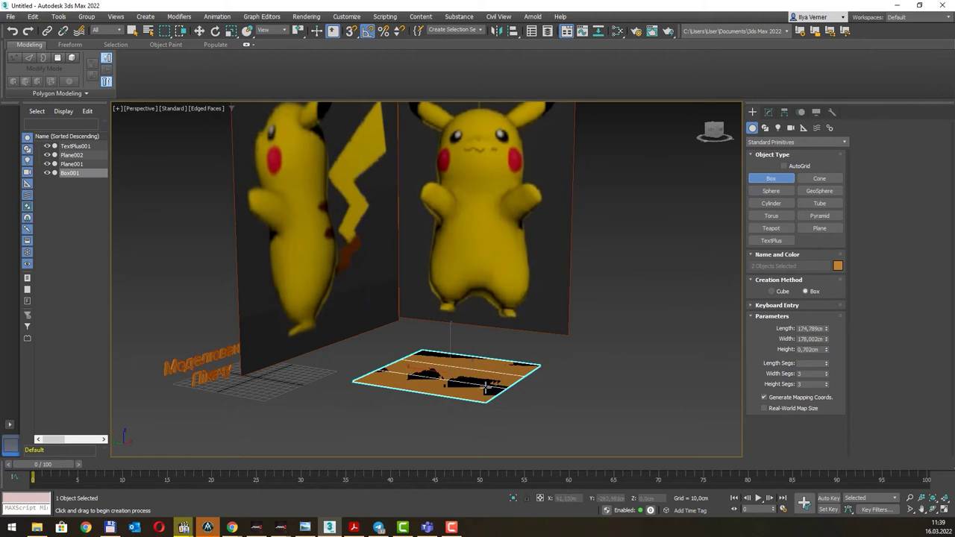
pyautogui.click(596, 344)
pyautogui.moveTo(599, 329)
pyautogui.keyDown('alt'); pyautogui.mouseDown(button='middle')
pyautogui.moveTo(583, 326)
pyautogui.moveTo(593, 332)
pyautogui.mouseUp(button='middle'); pyautogui.keyUp('alt')
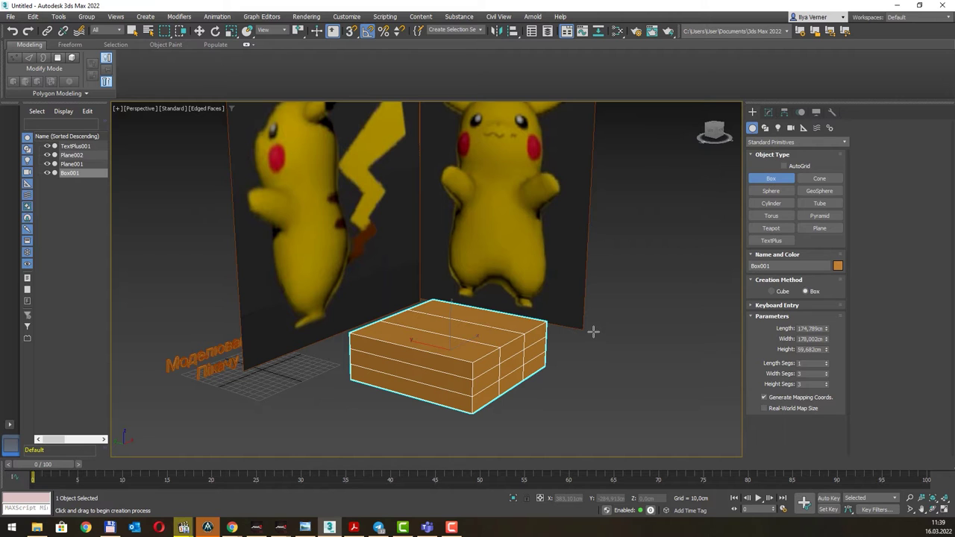
pyautogui.keyDown('alt'); pyautogui.moveTo(592, 284); pyautogui.dragTo(579, 320, button='middle'); pyautogui.keyUp('alt')
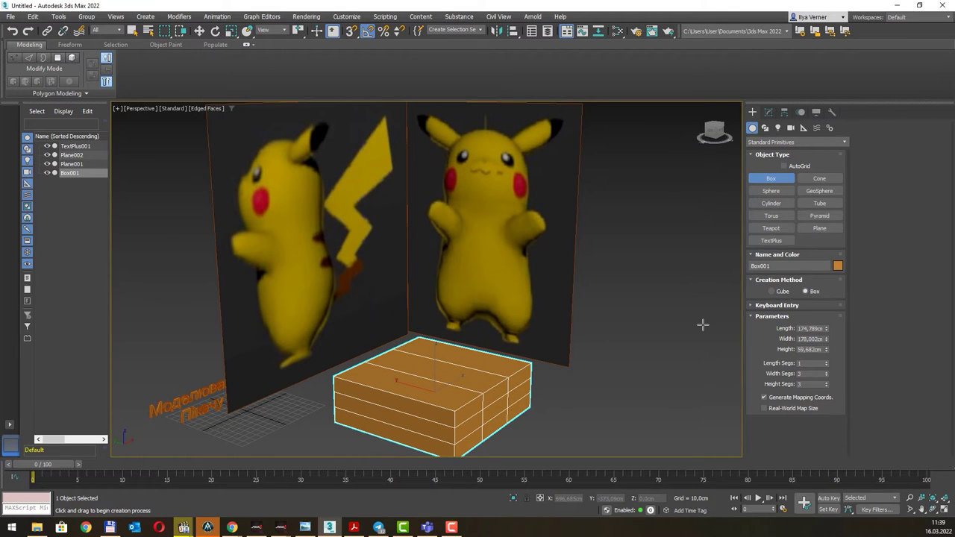
# - Set the box's Length, Width and Height segments to 2
pyautogui.doubleClick(813, 363)
pyautogui.write('2')
pyautogui.press('Tab')
pyautogui.doubleClick(799, 385)
pyautogui.write('2')
pyautogui.click(807, 373)
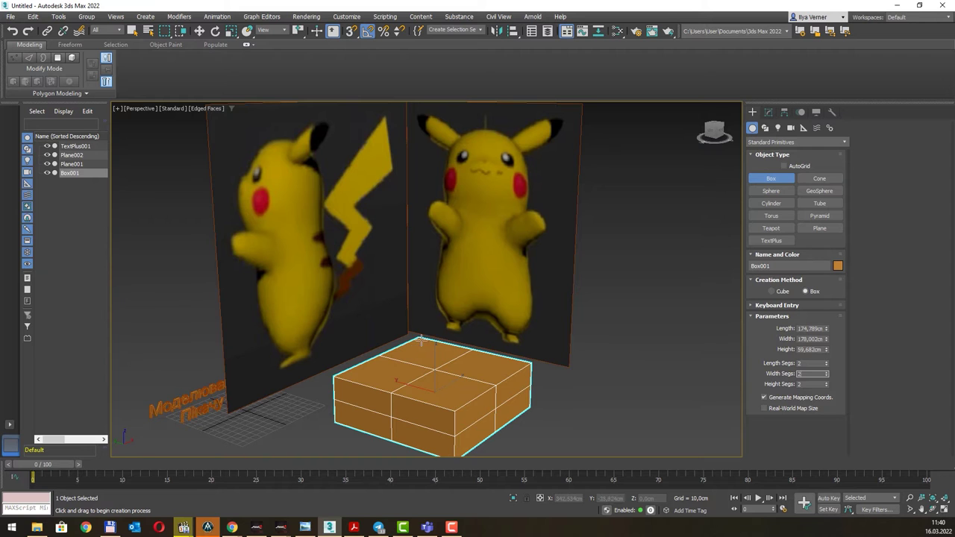
pyautogui.moveTo(421, 340)
pyautogui.keyDown('alt'); pyautogui.mouseDown(button='middle')
pyautogui.moveTo(453, 323)
pyautogui.moveTo(456, 334)
pyautogui.mouseUp(button='middle'); pyautogui.keyUp('alt')
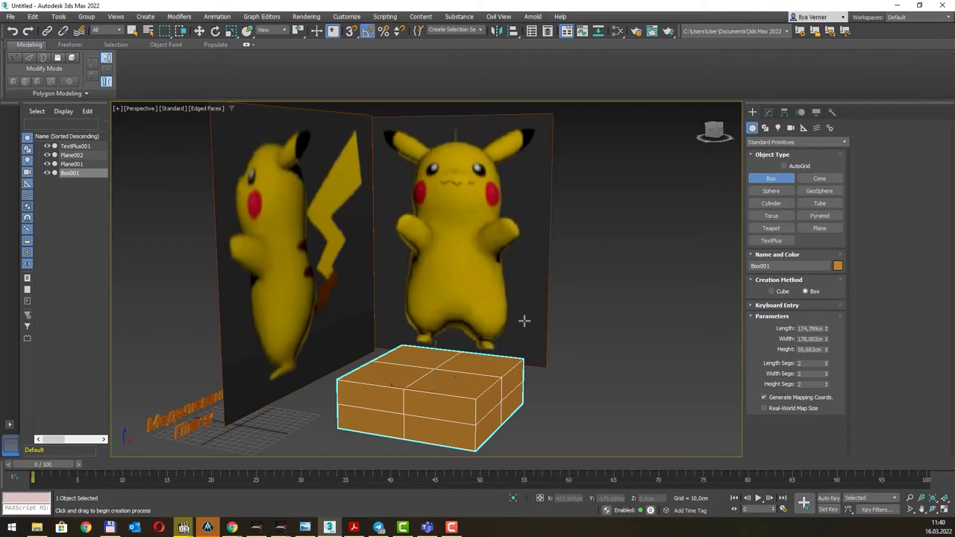
# - Make the box see-through and show the shaded Pikachu texture in the Left view
pyautogui.moveTo(456, 366); pyautogui.dragTo(458, 344, button='middle')
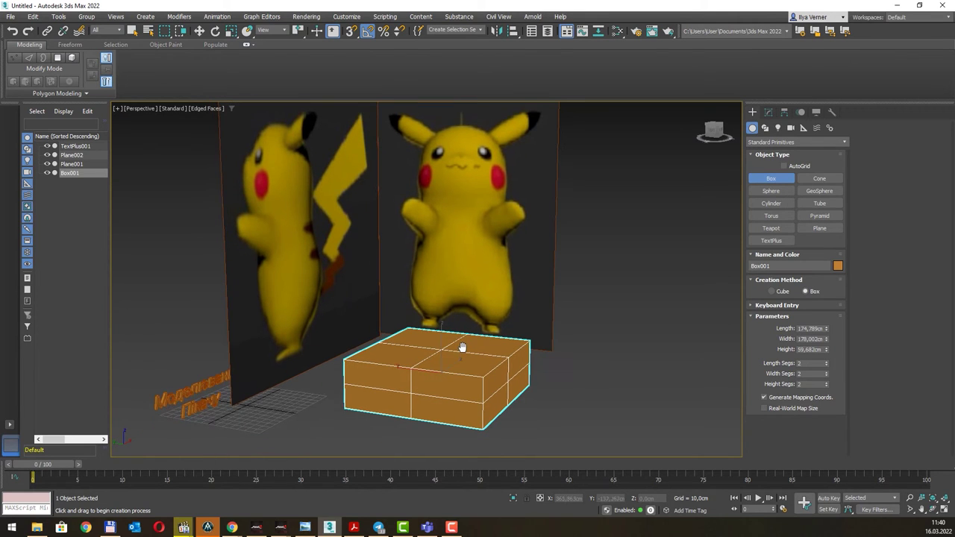
pyautogui.hotkey('alt', 'x')
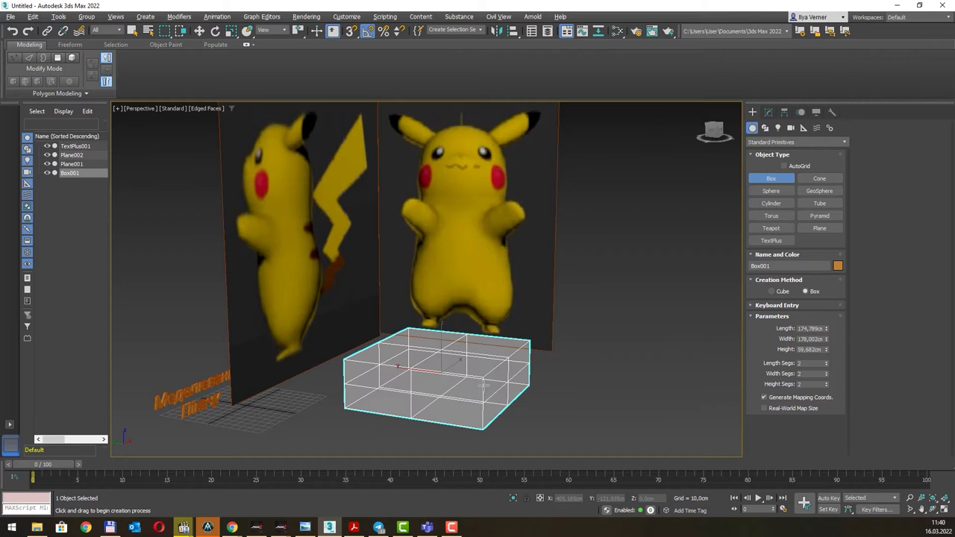
pyautogui.moveTo(451, 297); pyautogui.dragTo(453, 307, button='middle')
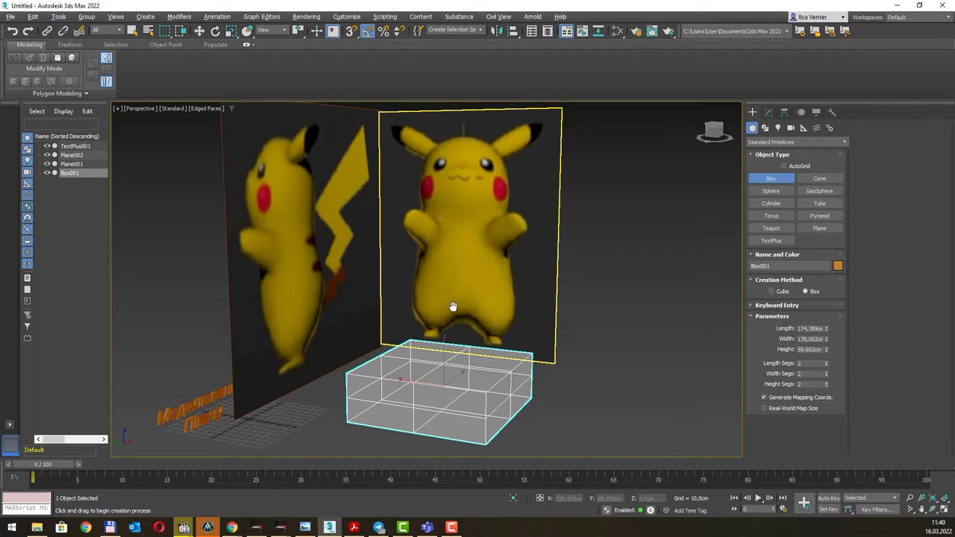
pyautogui.press('f')
pyautogui.press('F3')
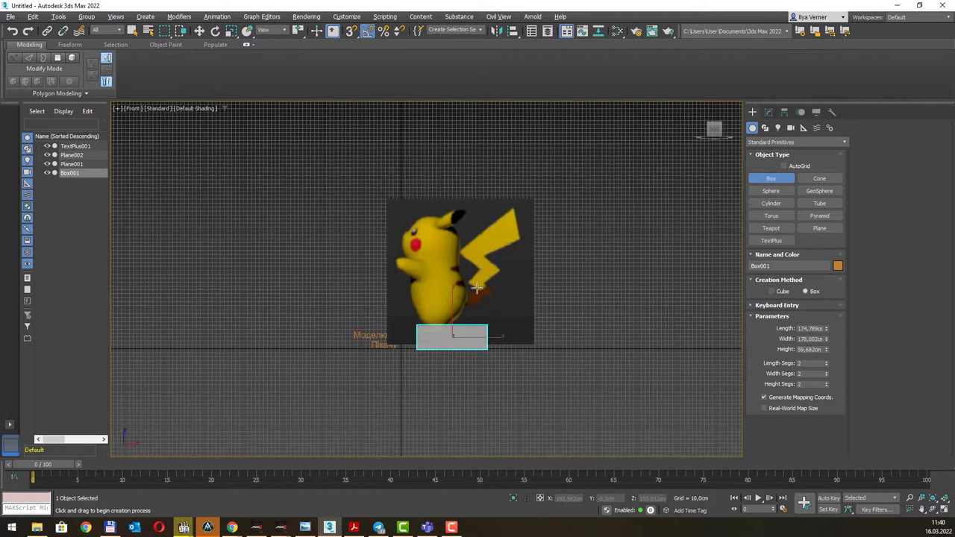
pyautogui.press('l')
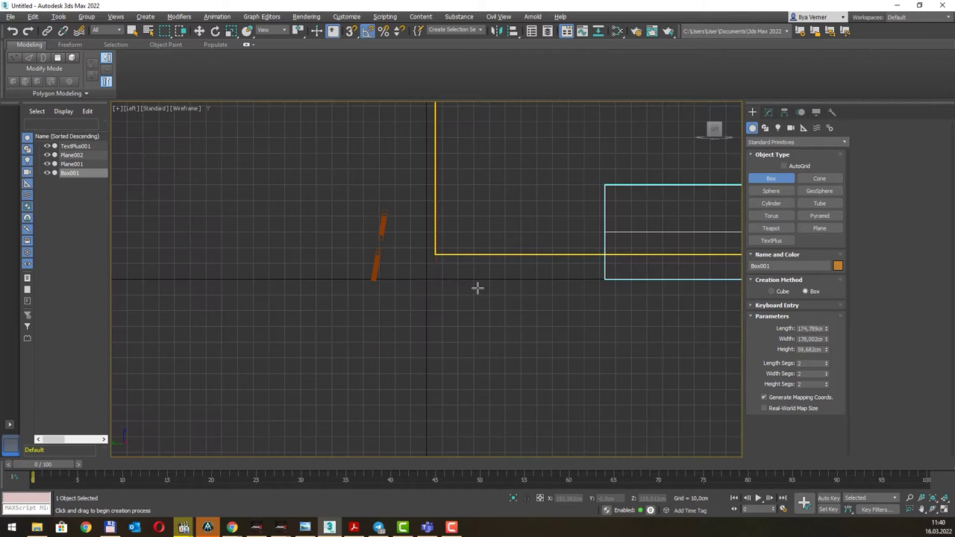
pyautogui.moveTo(550, 241); pyautogui.dragTo(409, 358, button='middle')
pyautogui.scroll(-3, 409, 359)
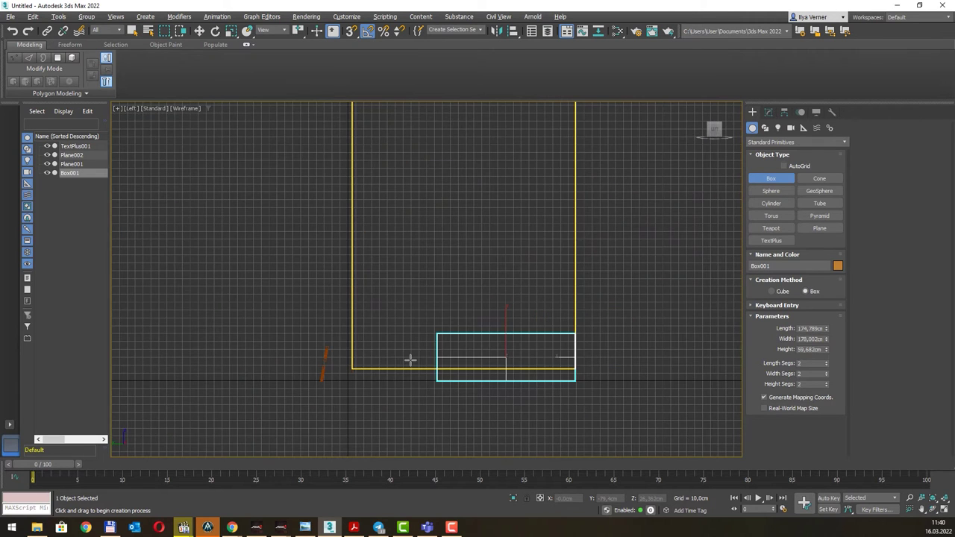
pyautogui.press('F3')
# - Move the box up onto Pikachu's chest and show edged faces
pyautogui.moveTo(499, 231); pyautogui.dragTo(486, 273, button='middle')
pyautogui.press('g')
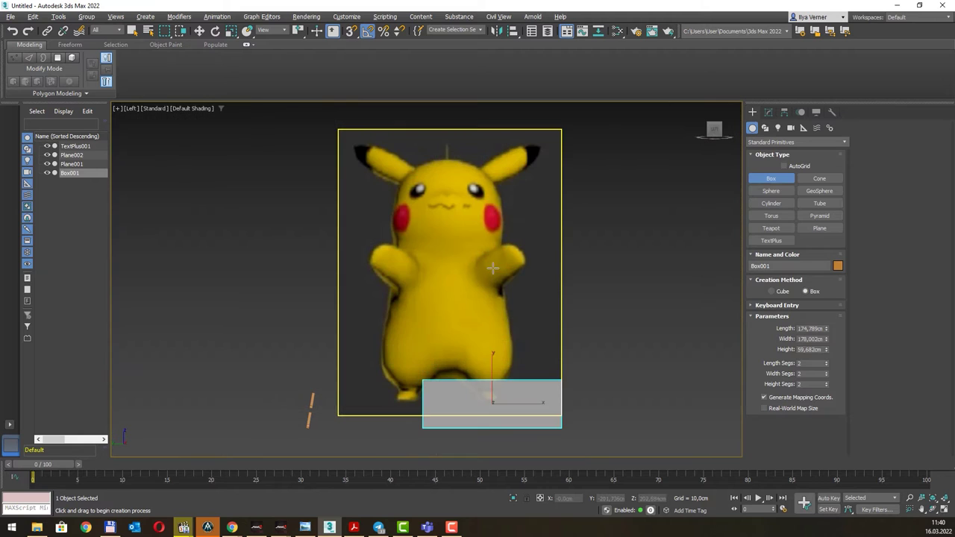
pyautogui.press('w')
pyautogui.moveTo(495, 392)
pyautogui.mouseDown()
pyautogui.moveTo(505, 273)
pyautogui.moveTo(542, 282)
pyautogui.moveTo(500, 270)
pyautogui.mouseUp()
pyautogui.press('F4')
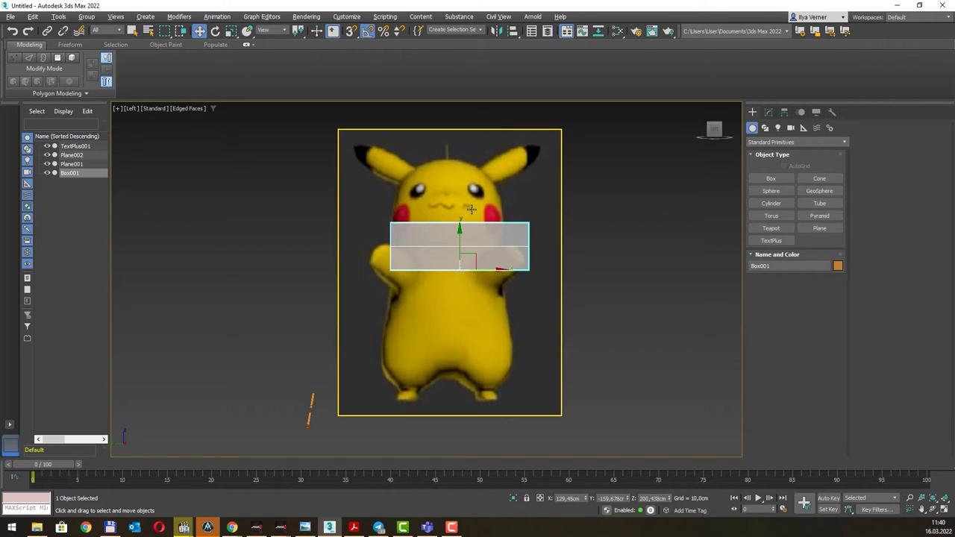
# - Tilt the box slightly and move it up over Pikachu's face
pyautogui.press('e')
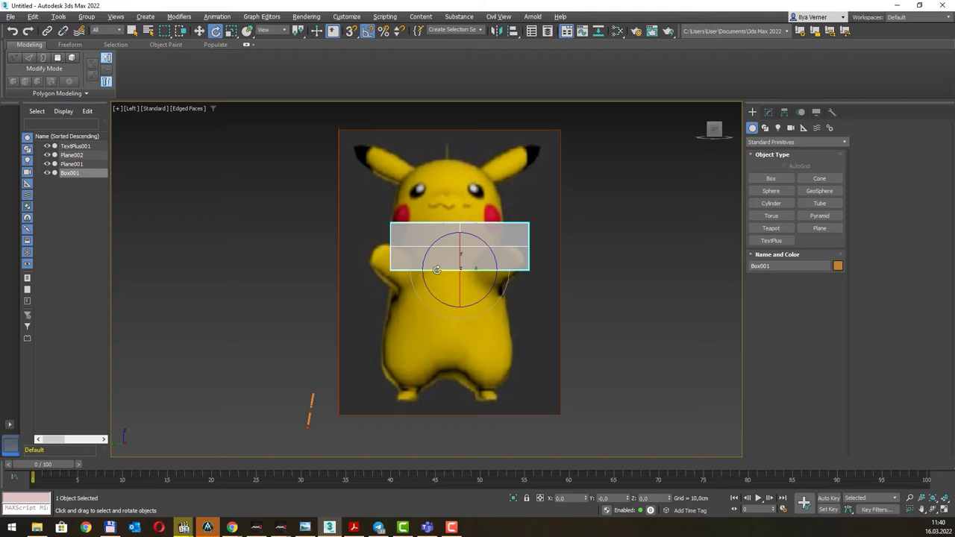
pyautogui.moveTo(445, 269); pyautogui.dragTo(481, 270)
pyautogui.click(623, 228)
pyautogui.click(485, 247)
pyautogui.click(767, 113)
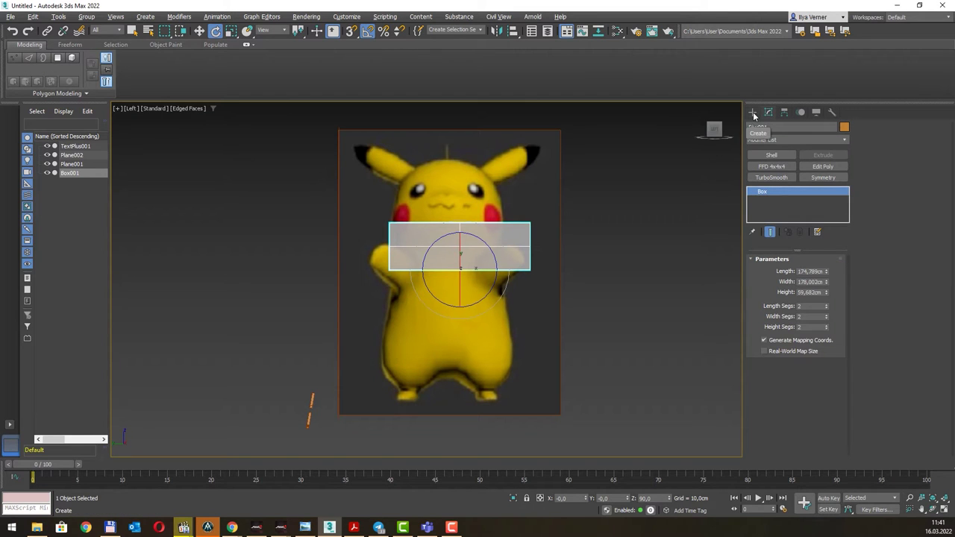
pyautogui.click(753, 113)
pyautogui.press('w')
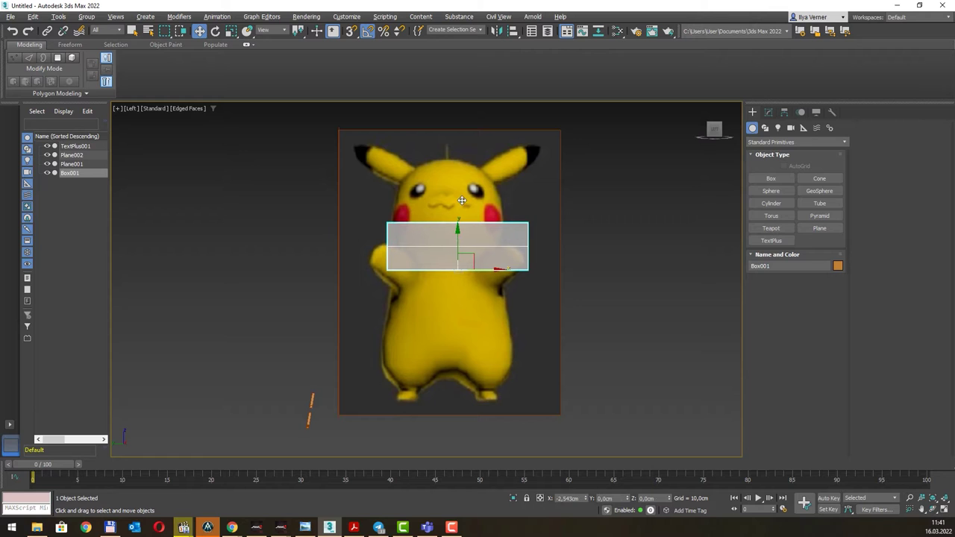
pyautogui.moveTo(458, 240); pyautogui.dragTo(455, 188)
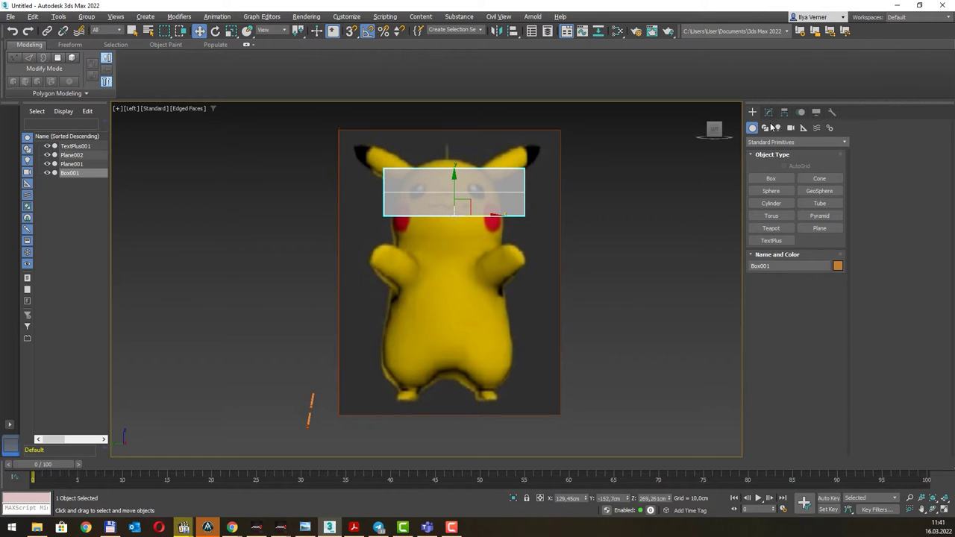
# - Set the box length to 178.285 cm and centre it on Pikachu's head
pyautogui.click(768, 112)
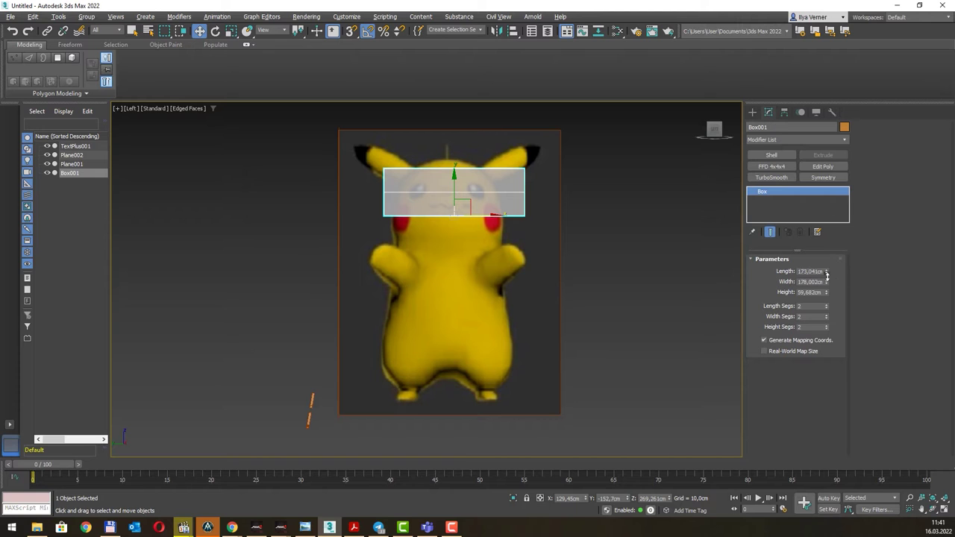
pyautogui.moveTo(826, 275)
pyautogui.mouseDown()
pyautogui.moveTo(827, 299)
pyautogui.moveTo(827, 272)
pyautogui.mouseUp()
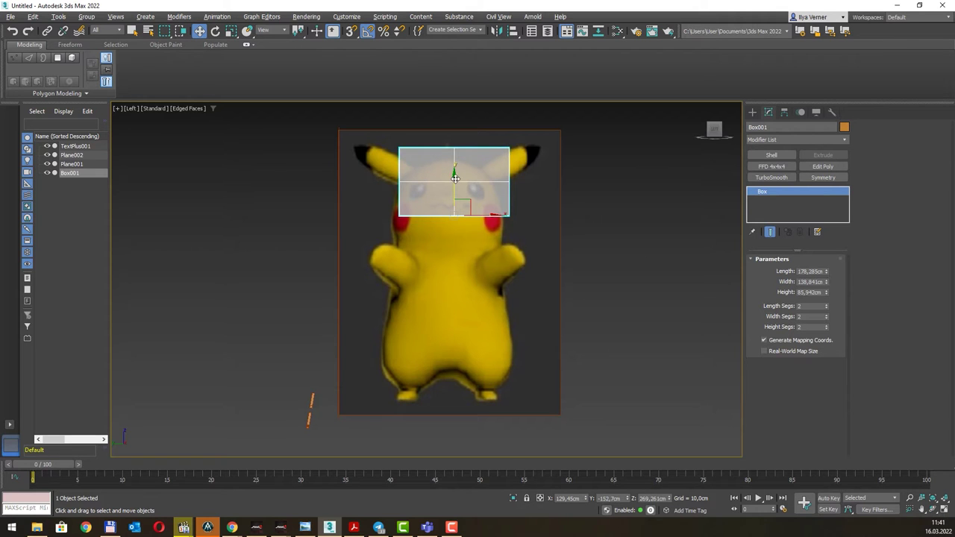
pyautogui.moveTo(456, 177); pyautogui.dragTo(456, 196)
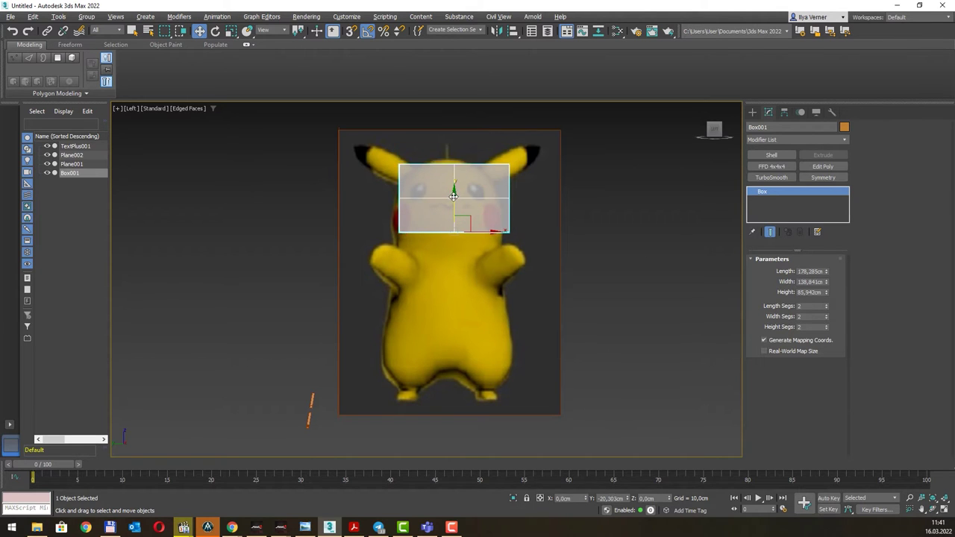
pyautogui.moveTo(489, 232); pyautogui.dragTo(485, 232)
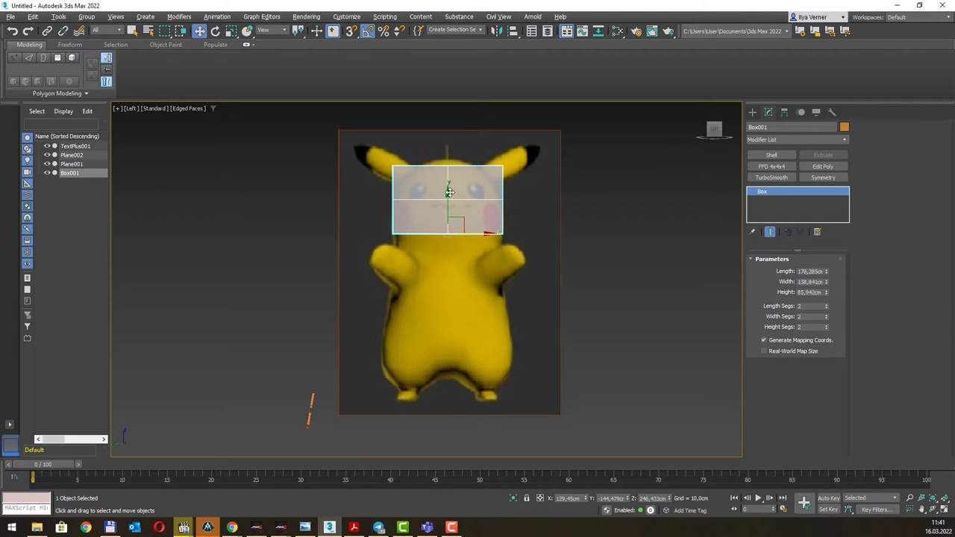
pyautogui.keyDown('alt'); pyautogui.moveTo(502, 227); pyautogui.dragTo(483, 193, button='middle'); pyautogui.keyUp('alt')
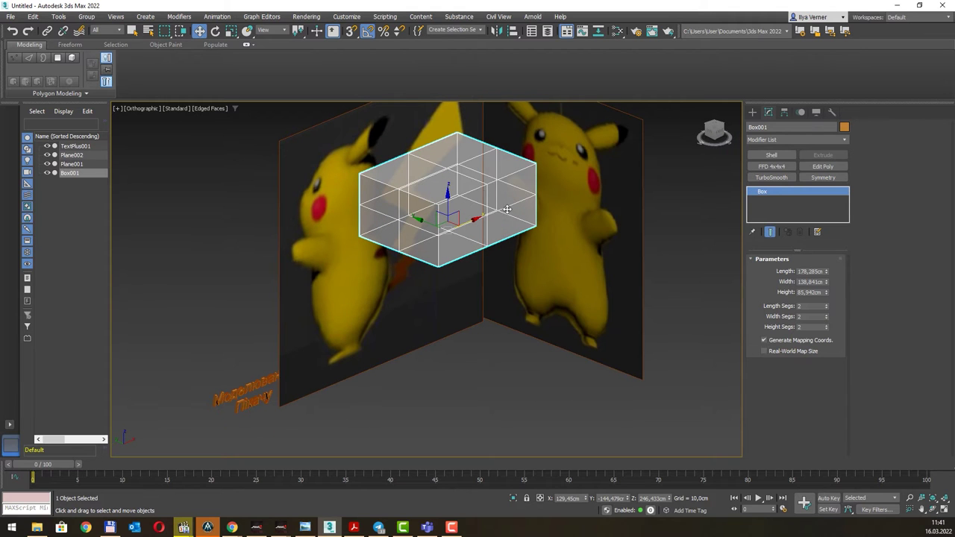
# - In the Front view, slide the box left over the head and trim its length to 155.322 cm
pyautogui.keyDown('alt'); pyautogui.moveTo(536, 222); pyautogui.dragTo(493, 210, button='middle'); pyautogui.keyUp('alt')
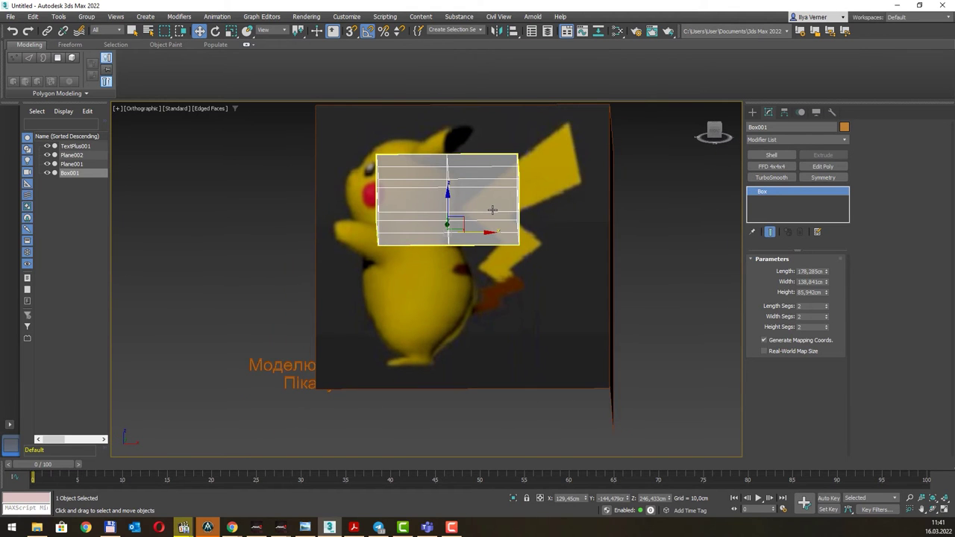
pyautogui.press('f')
pyautogui.scroll(3, 457, 234)
pyautogui.scroll(2, 456, 234)
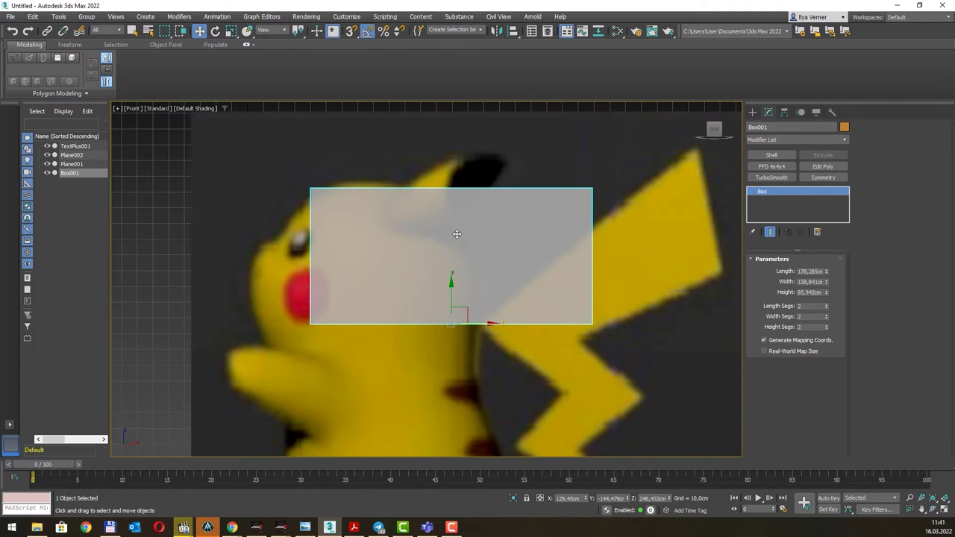
pyautogui.moveTo(489, 325); pyautogui.dragTo(424, 322)
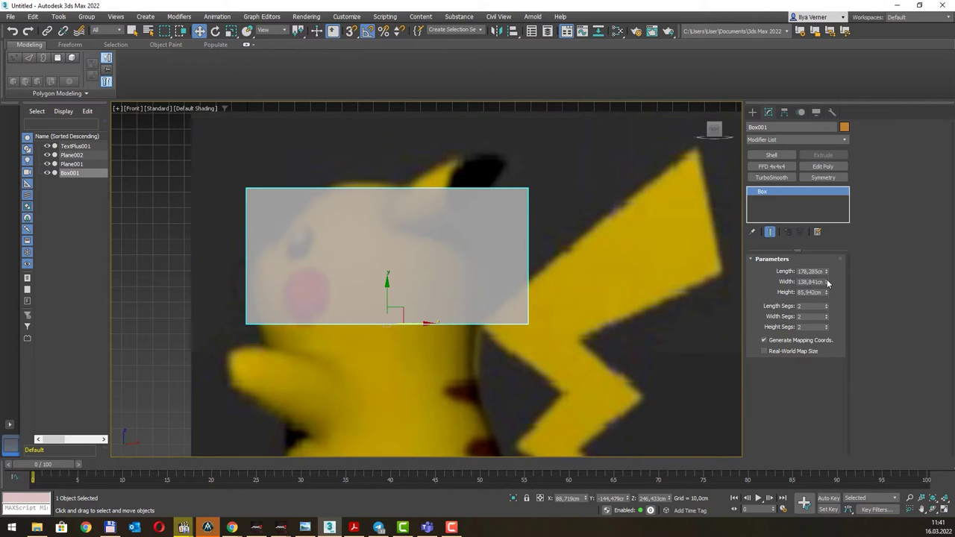
pyautogui.moveTo(826, 272); pyautogui.dragTo(826, 306)
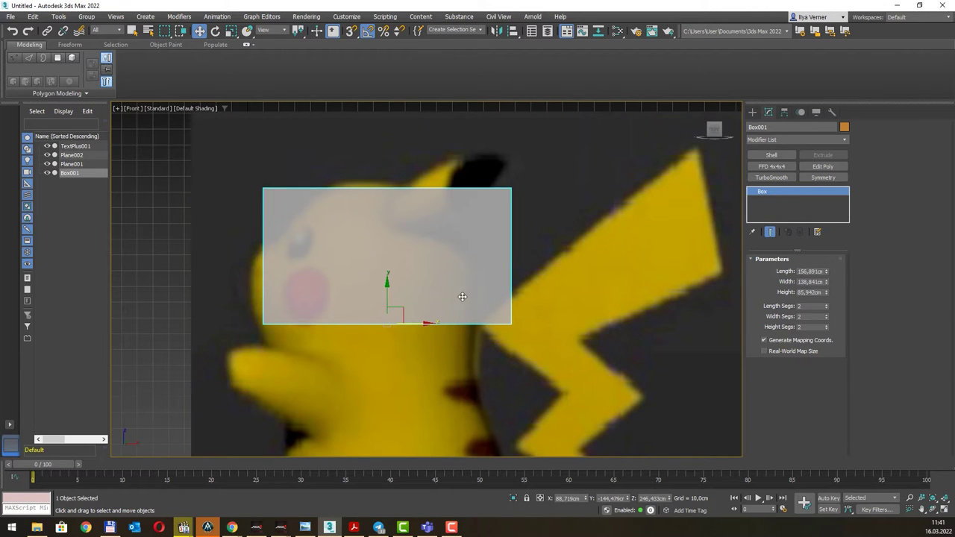
pyautogui.moveTo(431, 323); pyautogui.dragTo(410, 323)
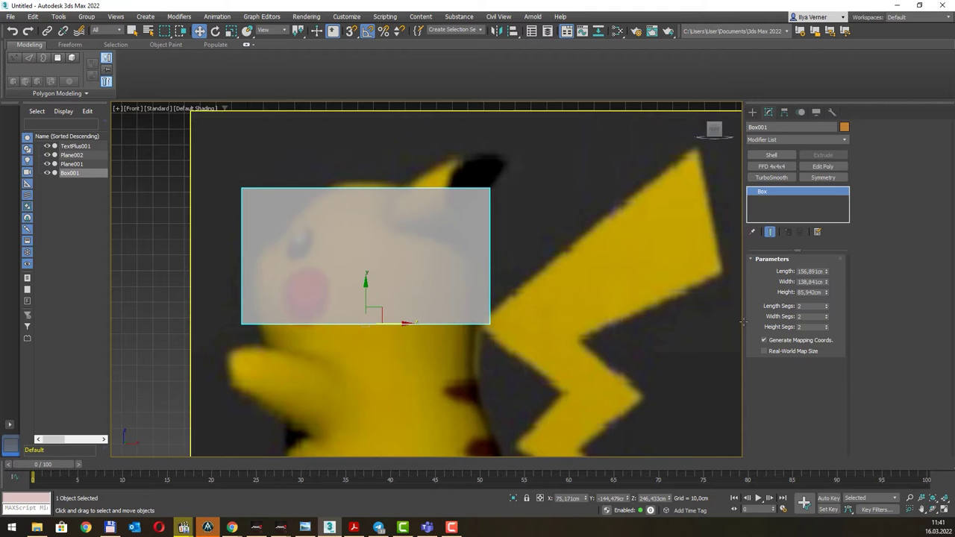
pyautogui.moveTo(826, 279); pyautogui.dragTo(826, 283)
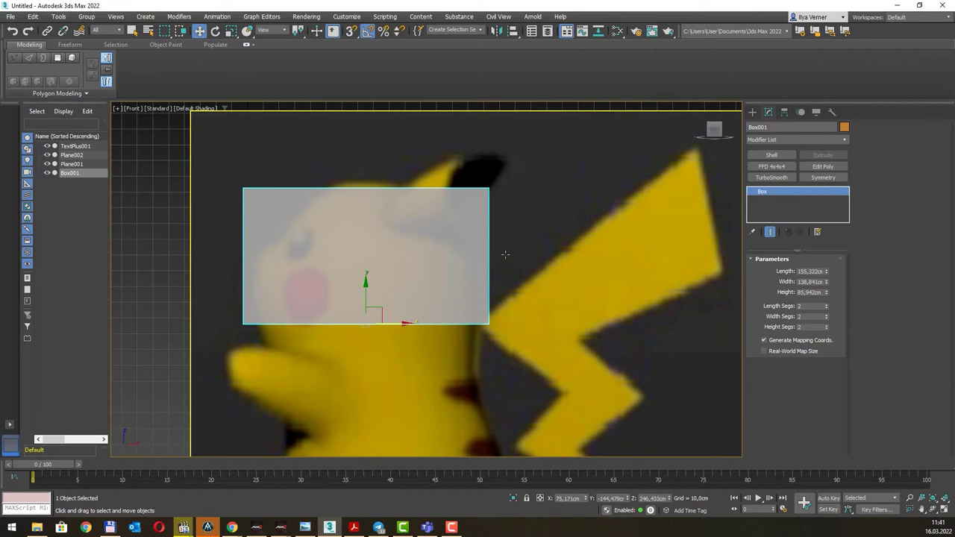
pyautogui.press('p')
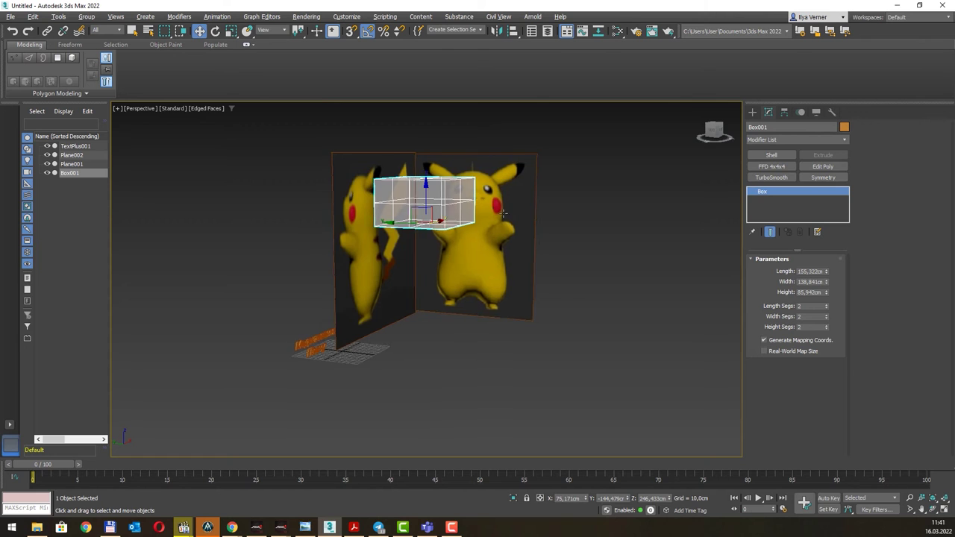
pyautogui.moveTo(503, 214)
pyautogui.keyDown('alt'); pyautogui.mouseDown(button='middle')
pyautogui.moveTo(433, 203)
pyautogui.moveTo(440, 217)
pyautogui.mouseUp(button='middle'); pyautogui.keyUp('alt')
pyautogui.press('q')
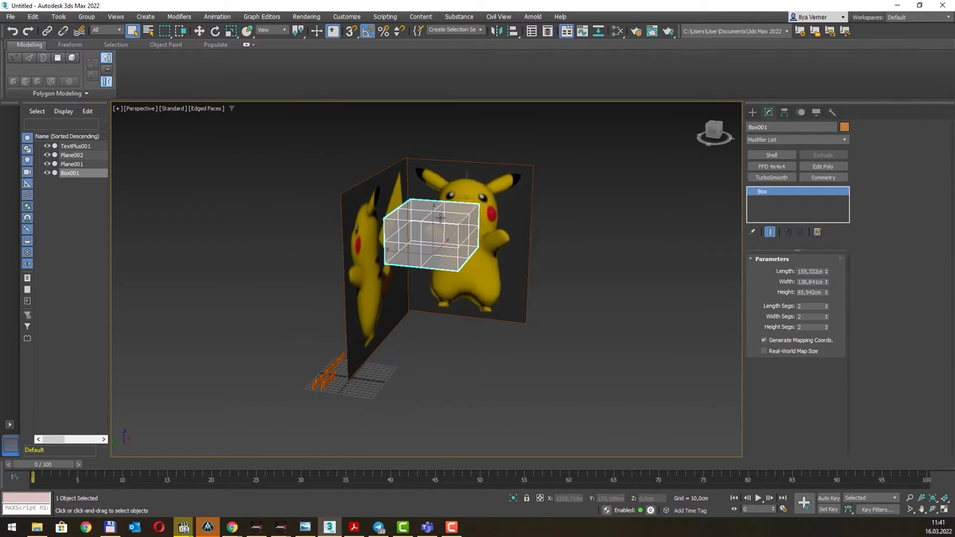
pyautogui.scroll(2, 439, 218)
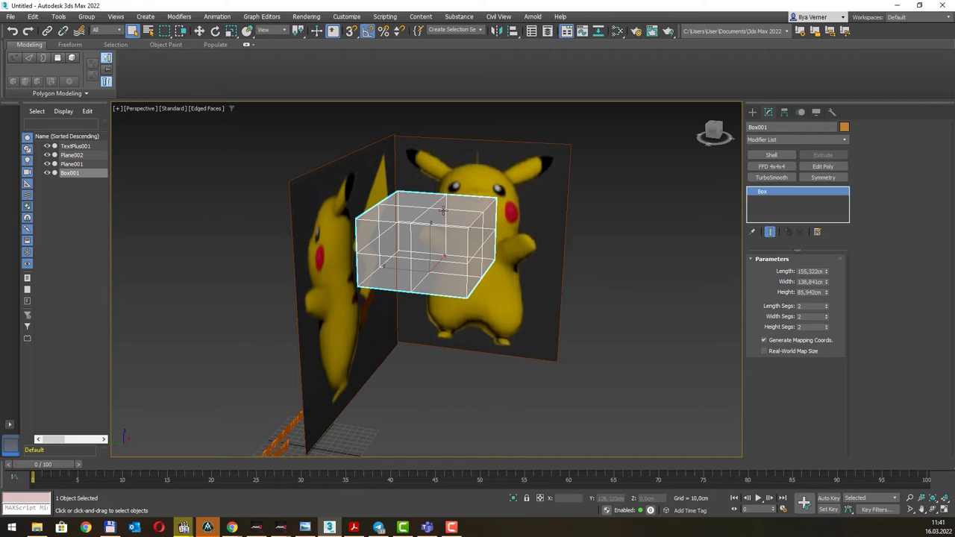
# - Add a Spherify modifier to the box and set its Percent to 43
pyautogui.click(844, 142)
pyautogui.write('Spherify')
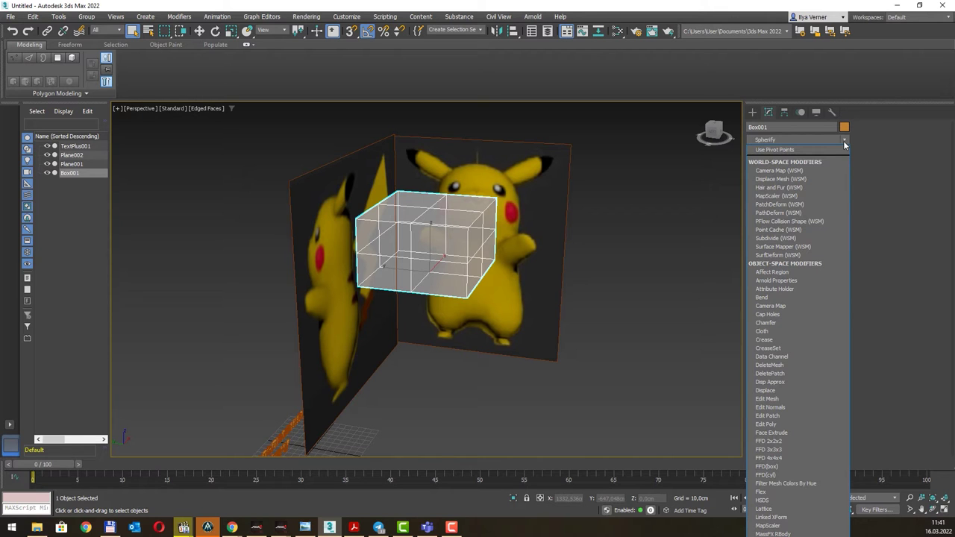
pyautogui.press('Return')
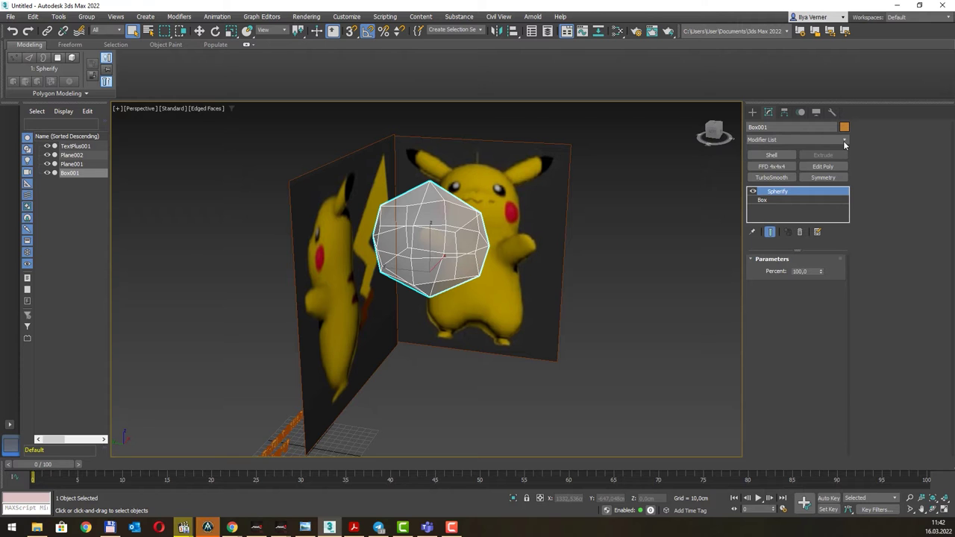
pyautogui.moveTo(616, 284)
pyautogui.keyDown('alt'); pyautogui.mouseDown(button='middle')
pyautogui.moveTo(572, 247)
pyautogui.moveTo(566, 263)
pyautogui.mouseUp(button='middle'); pyautogui.keyUp('alt')
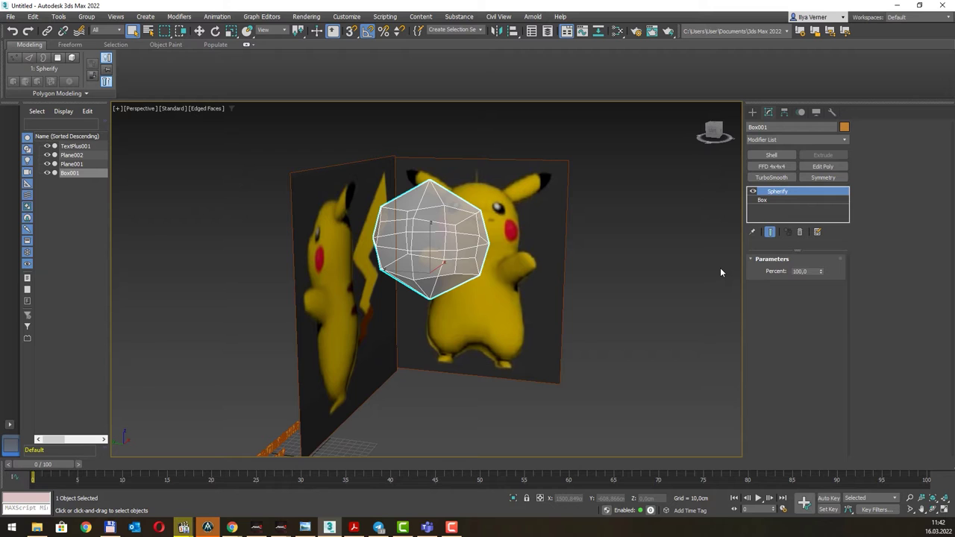
pyautogui.rightClick(822, 272)
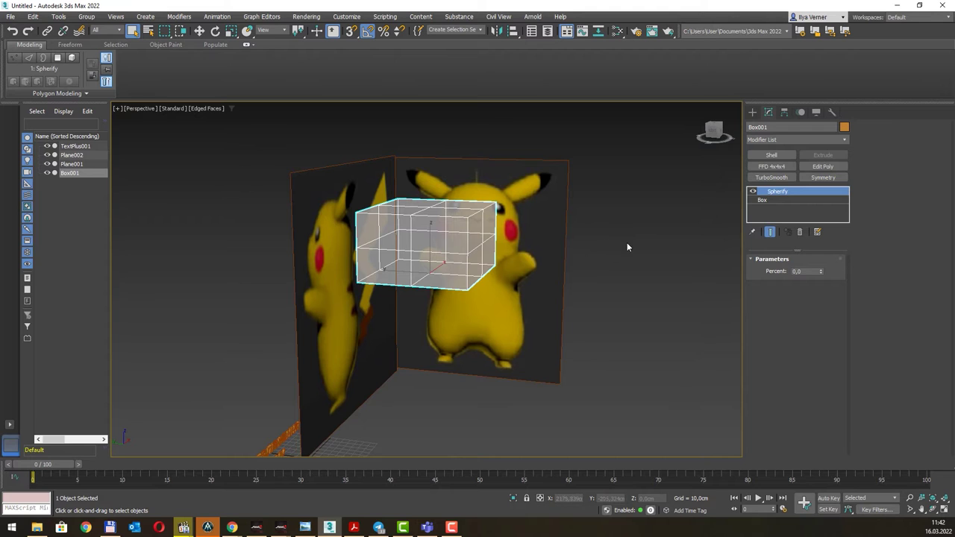
pyautogui.moveTo(822, 272); pyautogui.dragTo(826, 249)
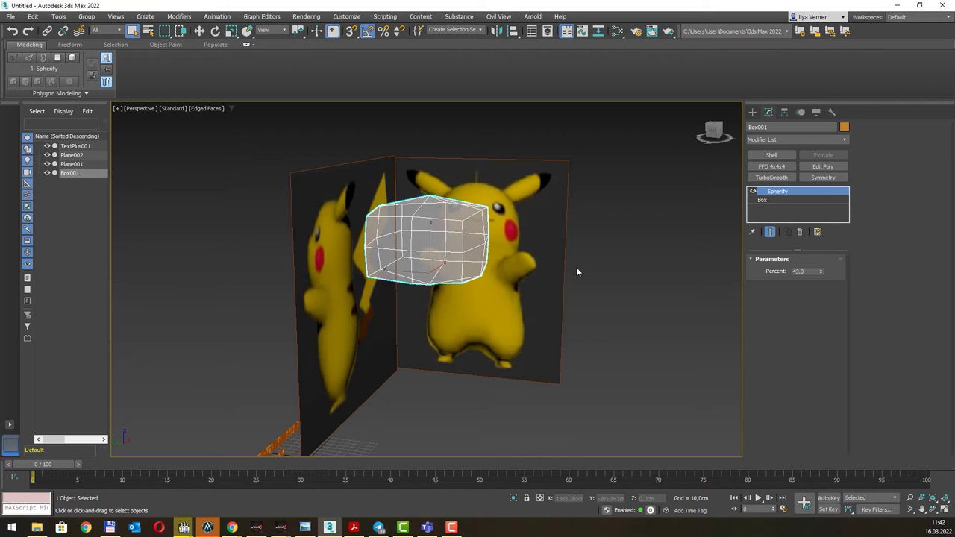
# - In the Left view, raise the box's Spherify Percent to 61
pyautogui.press('l')
pyautogui.press('z')
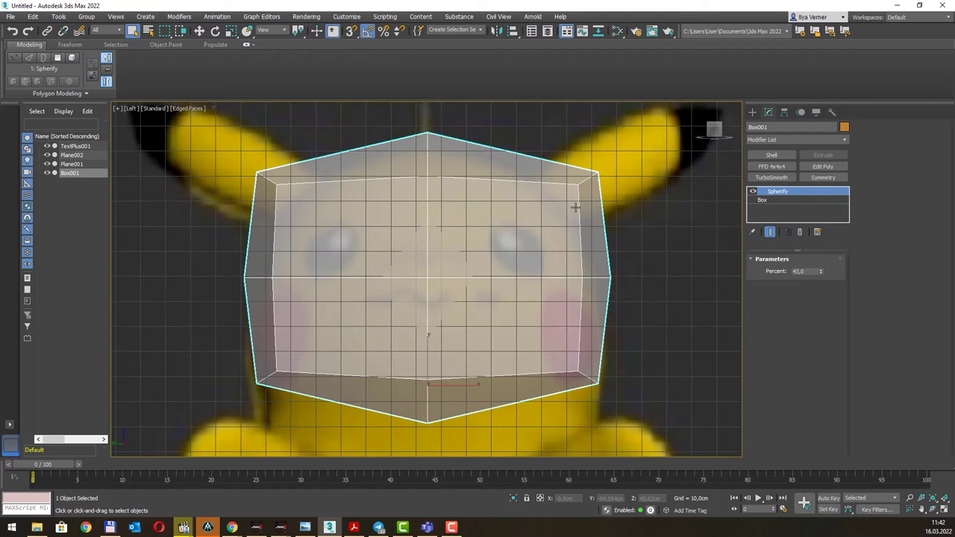
pyautogui.scroll(-2, 572, 216)
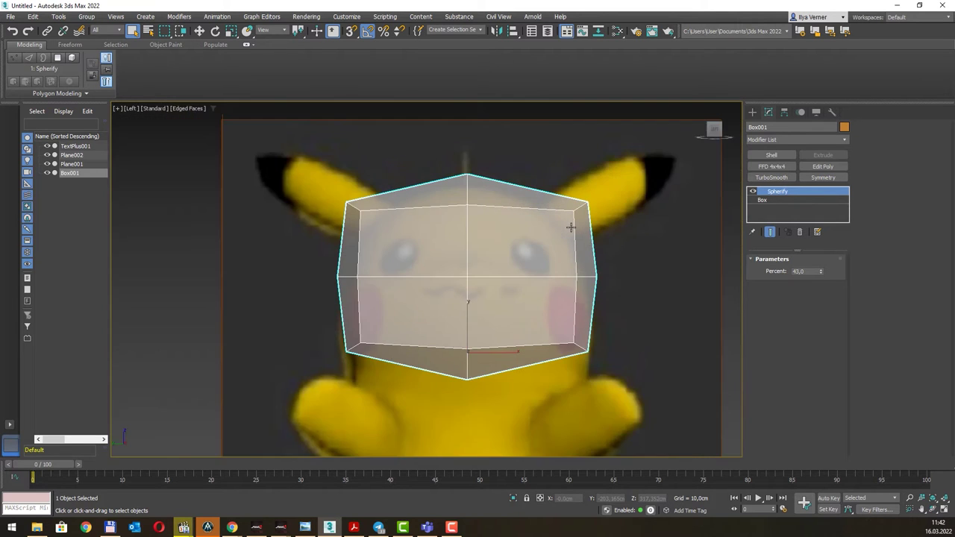
pyautogui.scroll(-2, 571, 221)
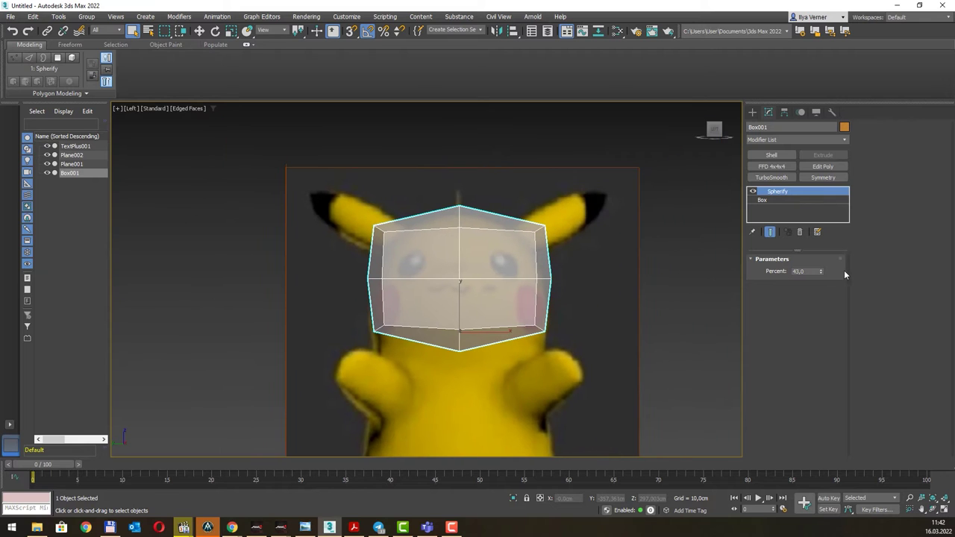
pyautogui.click(820, 274)
pyautogui.moveTo(820, 273); pyautogui.dragTo(823, 260)
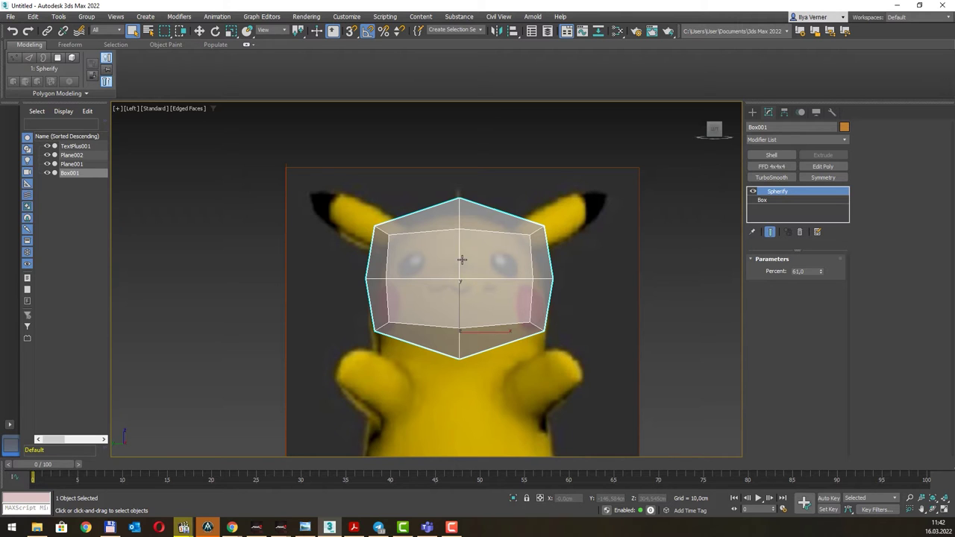
# - Show edged faces and lower the box slightly to centre it on Pikachu's face in both views
pyautogui.press('f')
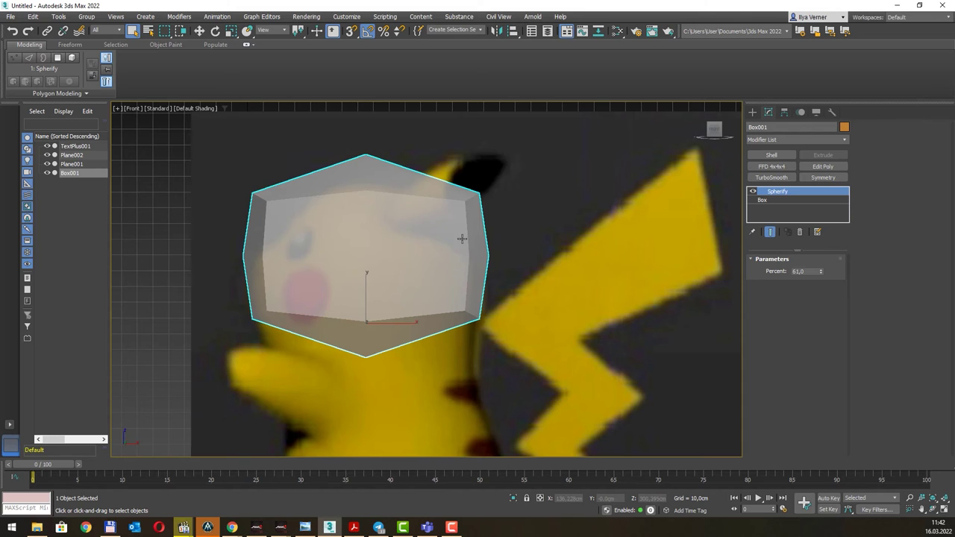
pyautogui.press('F4')
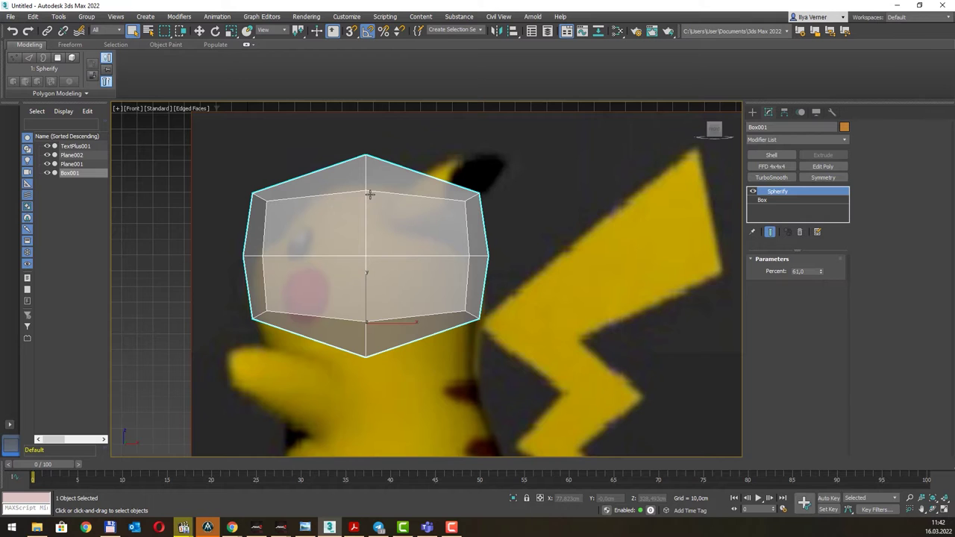
pyautogui.press('l')
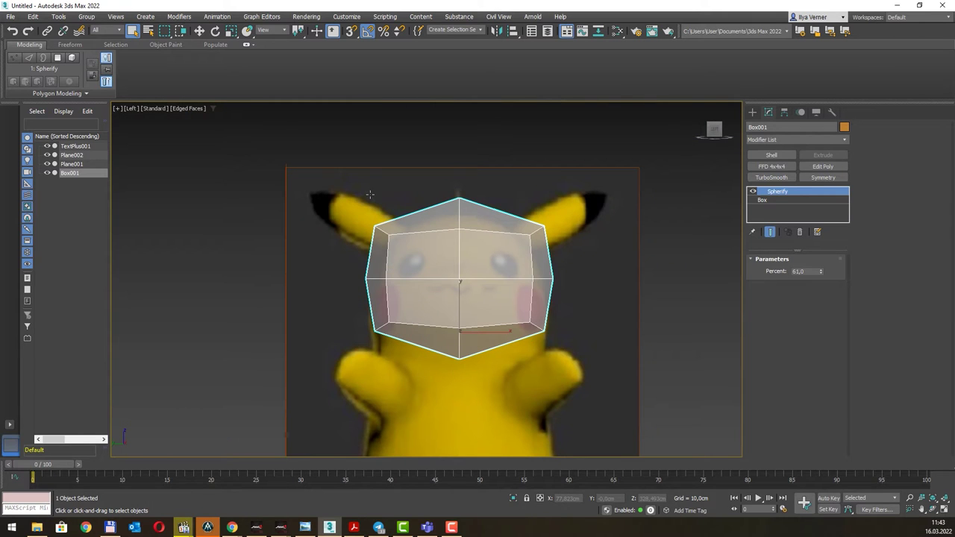
pyautogui.press('w')
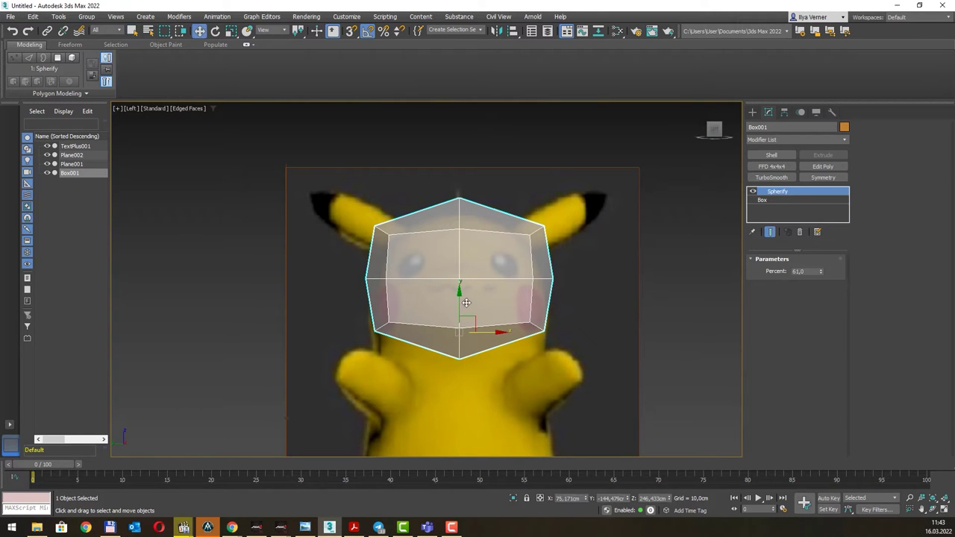
pyautogui.moveTo(461, 299); pyautogui.dragTo(461, 308)
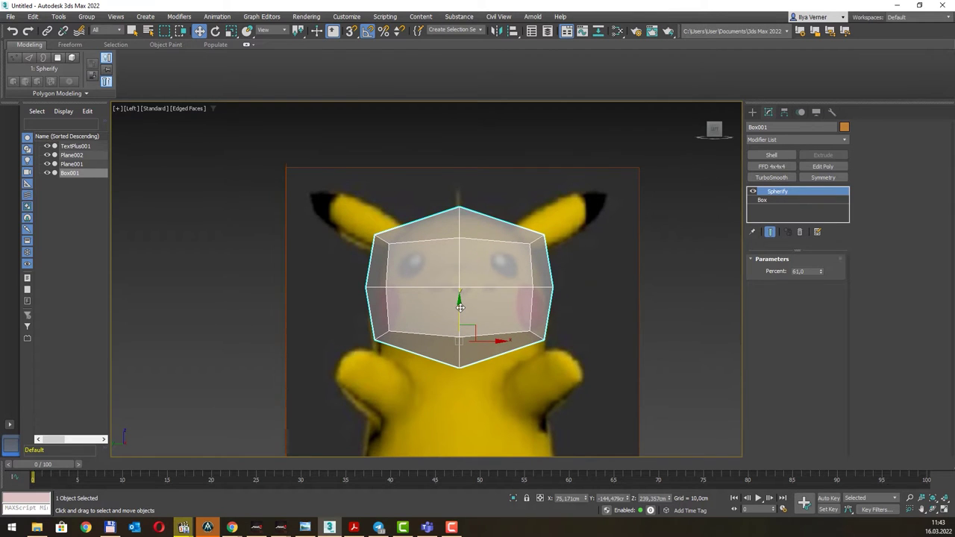
pyautogui.press('f')
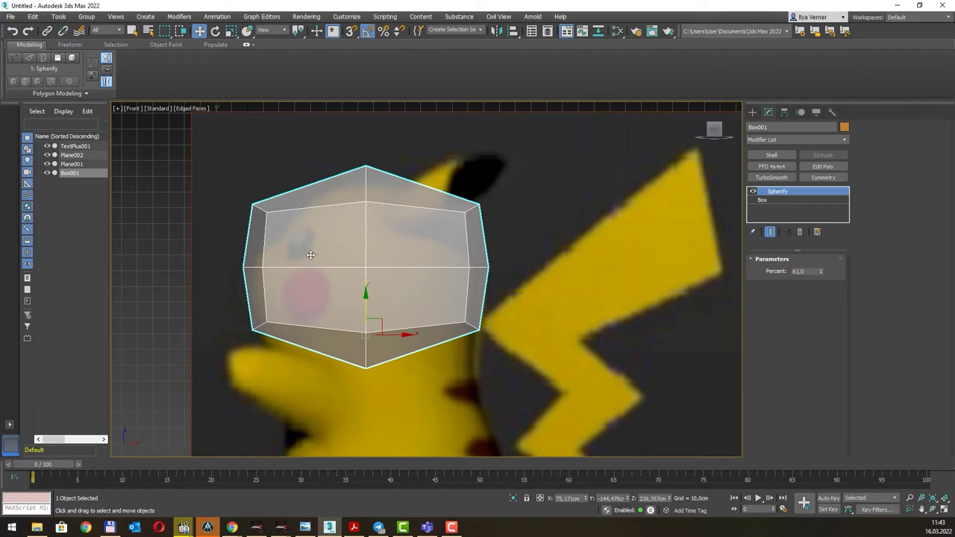
# - Set the box's Object Properties Visibility to 0.5 so the reference shows through
pyautogui.press('l')
pyautogui.scroll(2, 518, 288)
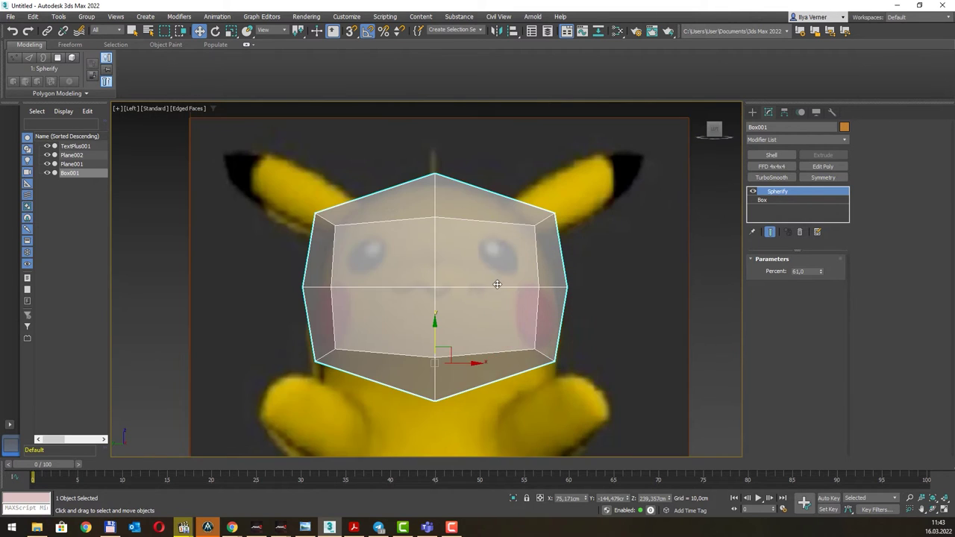
pyautogui.rightClick(496, 283)
pyautogui.click(555, 353)
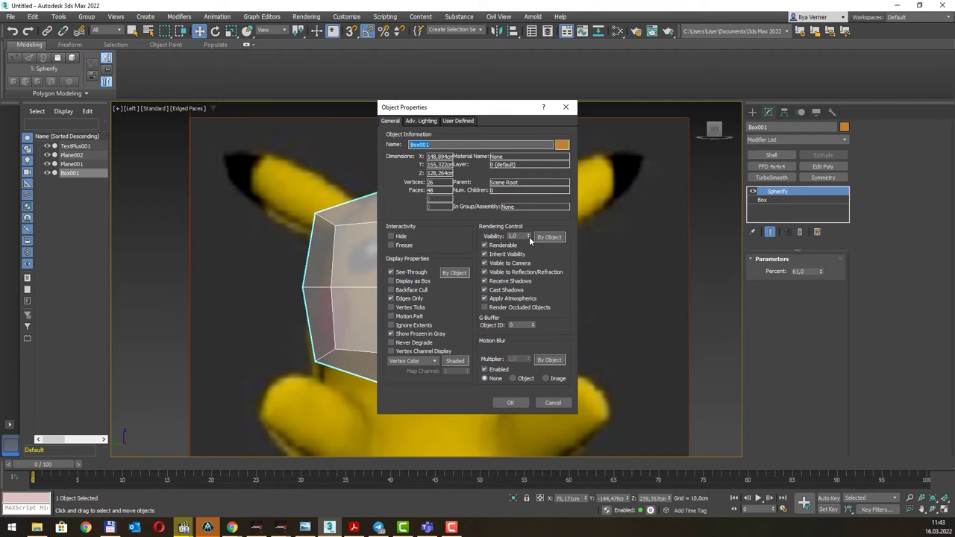
pyautogui.moveTo(529, 237); pyautogui.dragTo(529, 246)
pyautogui.click(513, 403)
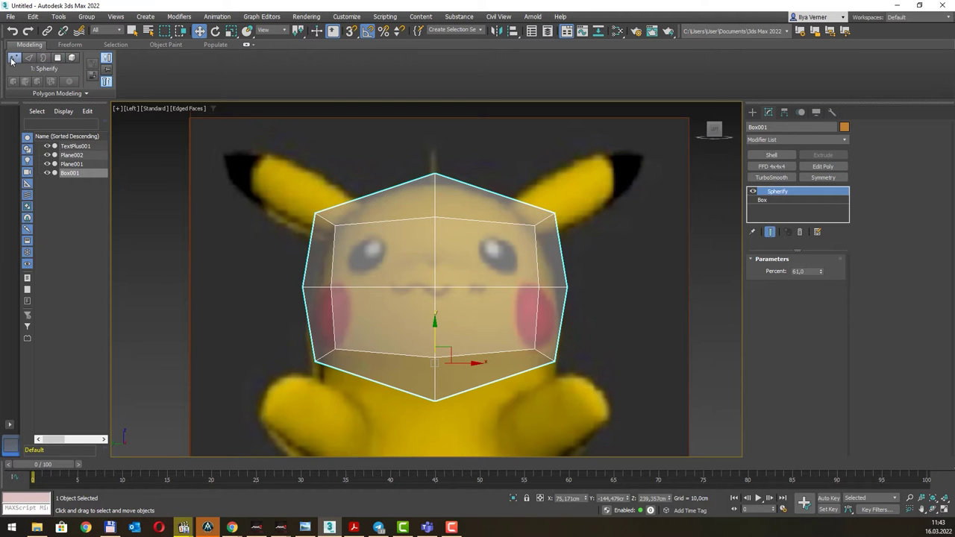
# - Add an Edit Poly modifier and scale the top vertex ring narrower while raising it
pyautogui.click(16, 59)
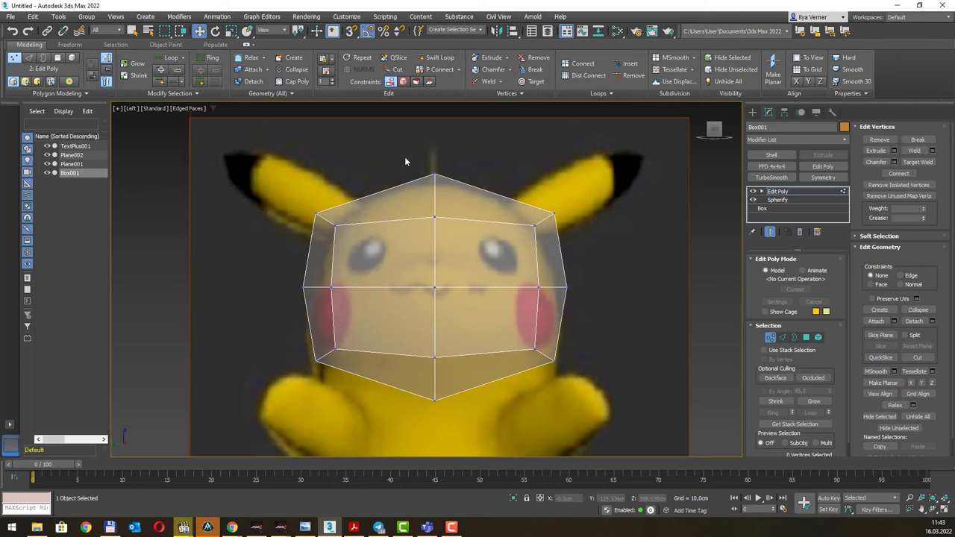
pyautogui.moveTo(404, 157); pyautogui.dragTo(471, 192)
pyautogui.moveTo(436, 149); pyautogui.dragTo(299, 192)
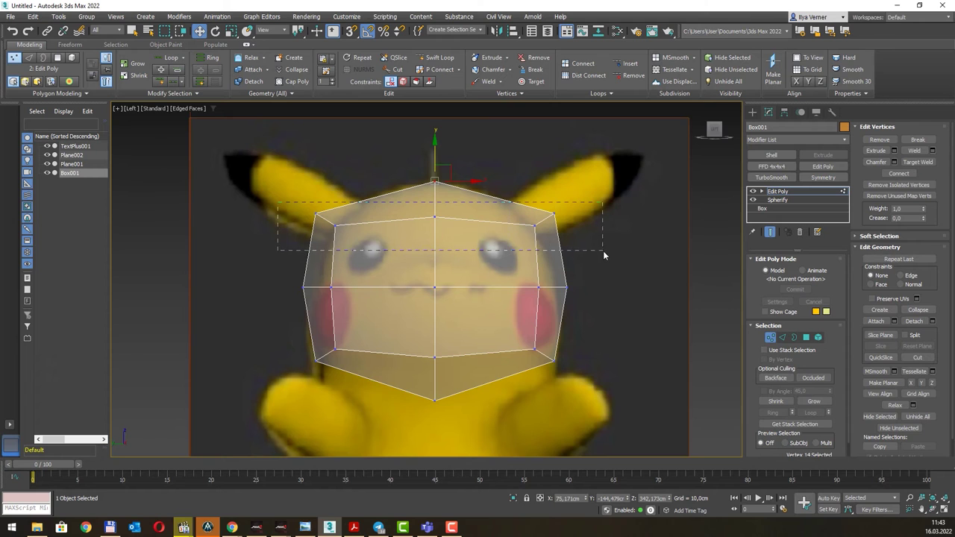
pyautogui.moveTo(604, 254); pyautogui.dragTo(603, 251)
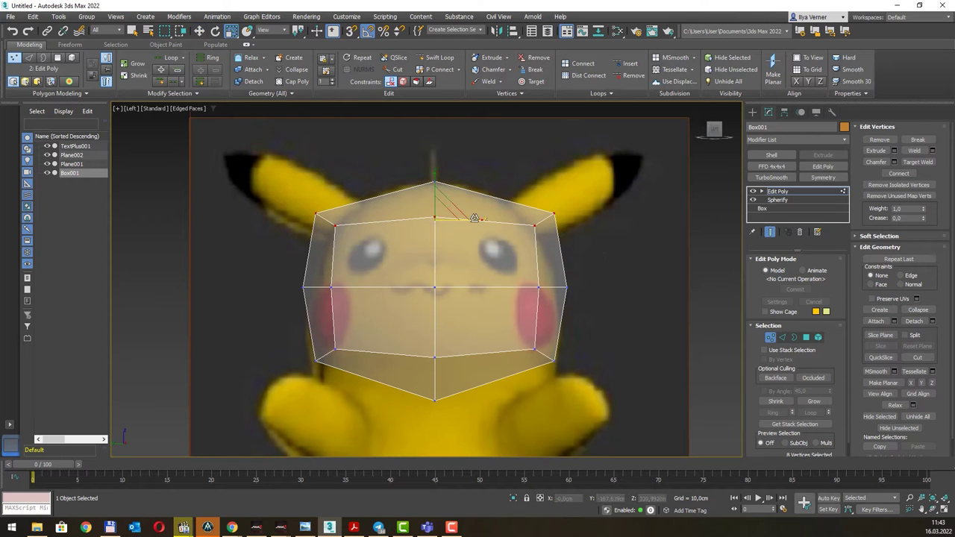
pyautogui.moveTo(474, 218); pyautogui.dragTo(463, 218)
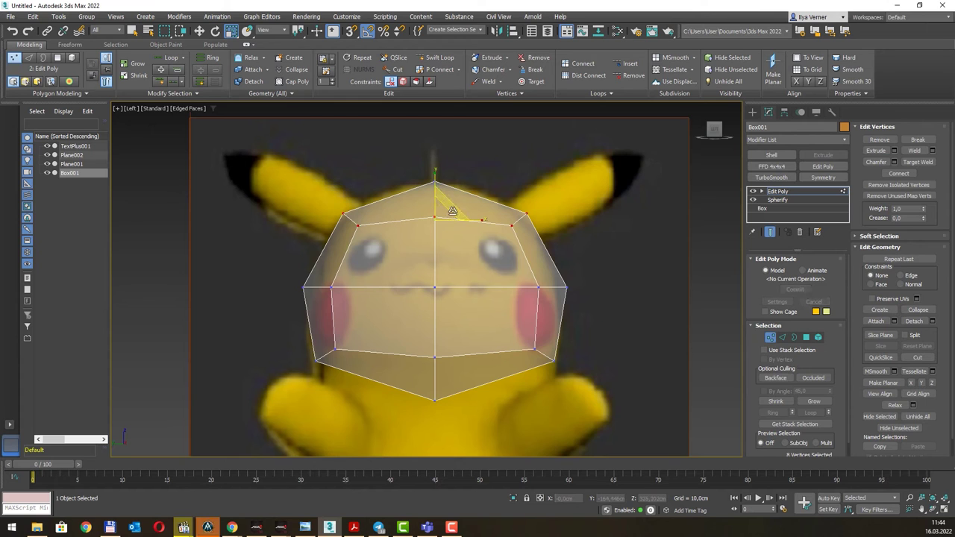
pyautogui.press('w')
pyautogui.moveTo(436, 199); pyautogui.dragTo(437, 181)
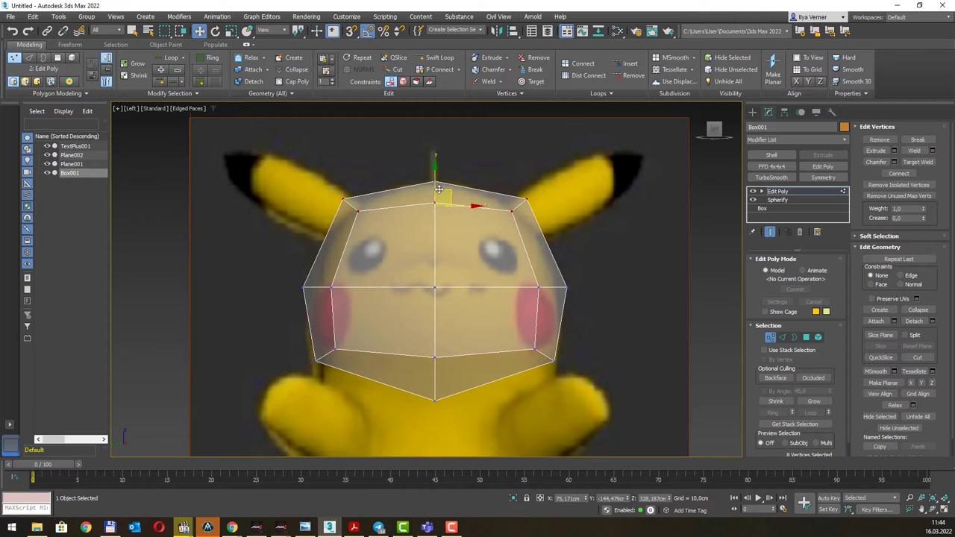
pyautogui.press('r')
pyautogui.moveTo(477, 213); pyautogui.dragTo(466, 205)
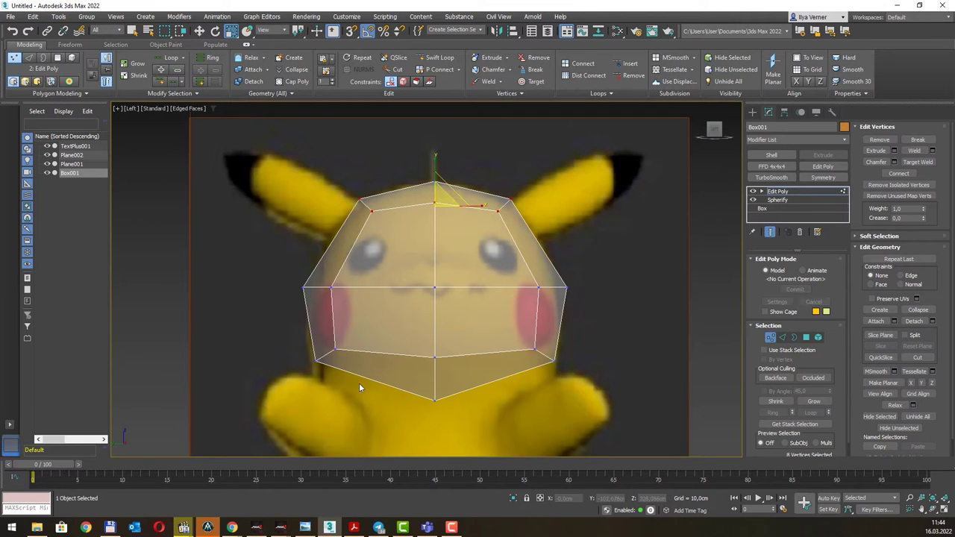
# - Widen the bottom vertex ring and lift the lowest vertex to flatten the base
pyautogui.moveTo(617, 319); pyautogui.dragTo(618, 318)
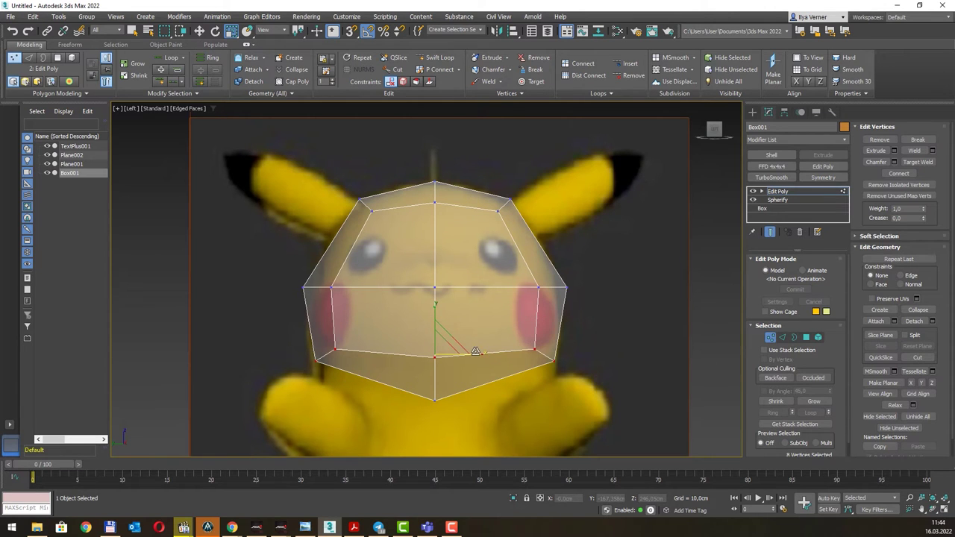
pyautogui.moveTo(475, 349); pyautogui.dragTo(477, 352)
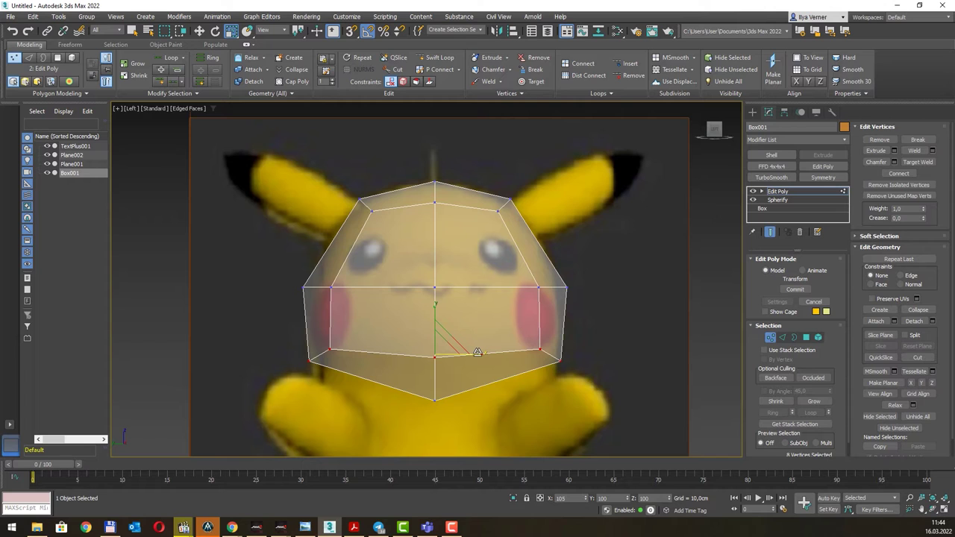
pyautogui.click(489, 359)
pyautogui.click(435, 399)
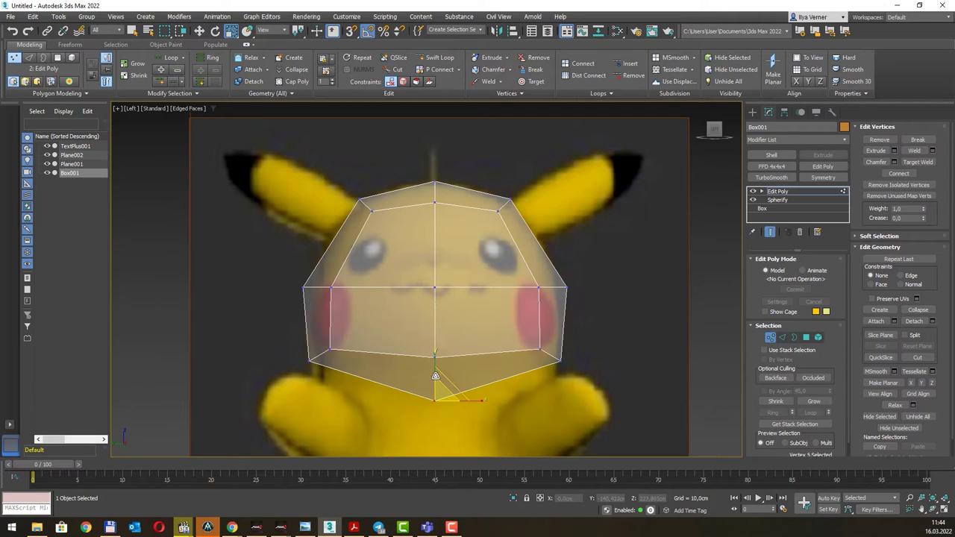
pyautogui.press('w')
pyautogui.moveTo(435, 375); pyautogui.dragTo(438, 339)
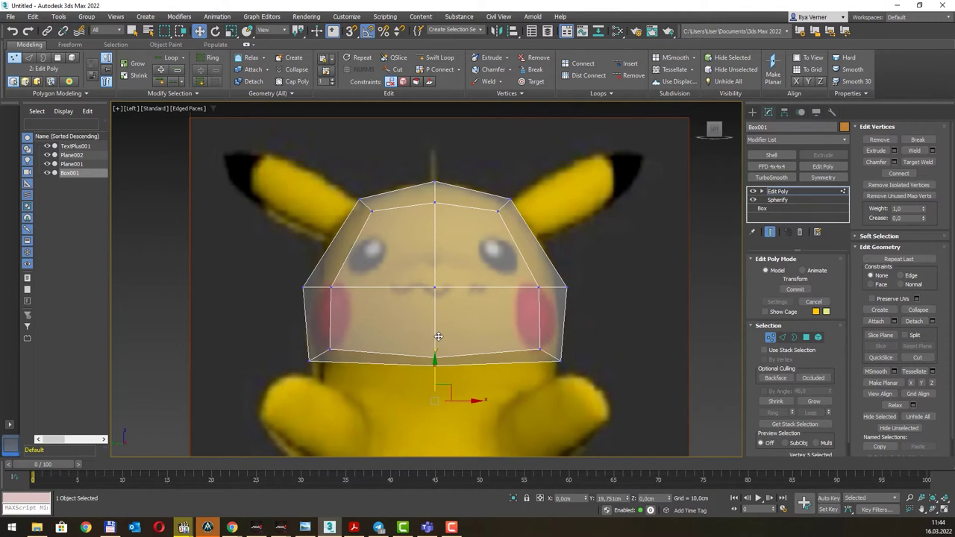
# - In the Front view, move the upper and lower corner vertices to follow Pikachu's head outline
pyautogui.press('f')
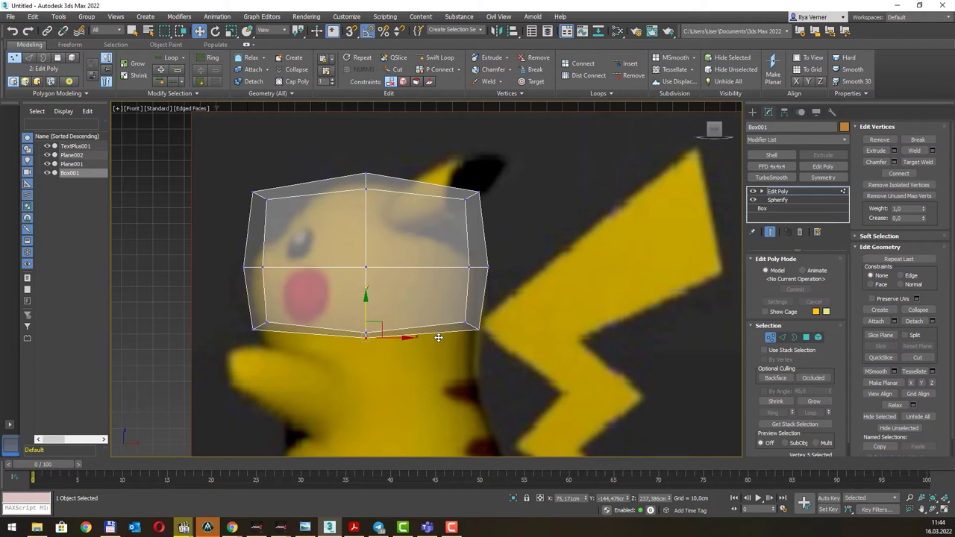
pyautogui.moveTo(245, 185); pyautogui.dragTo(298, 226)
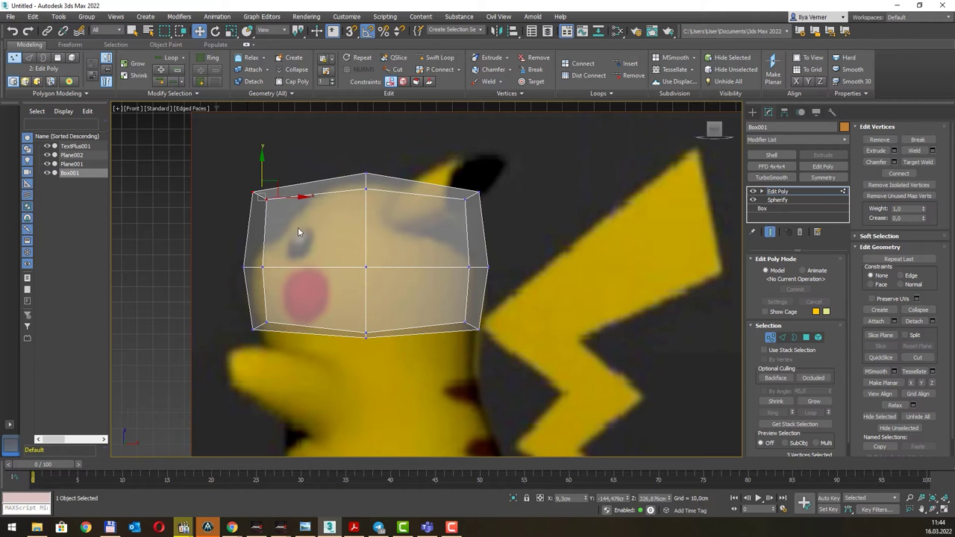
pyautogui.moveTo(279, 195); pyautogui.dragTo(333, 192)
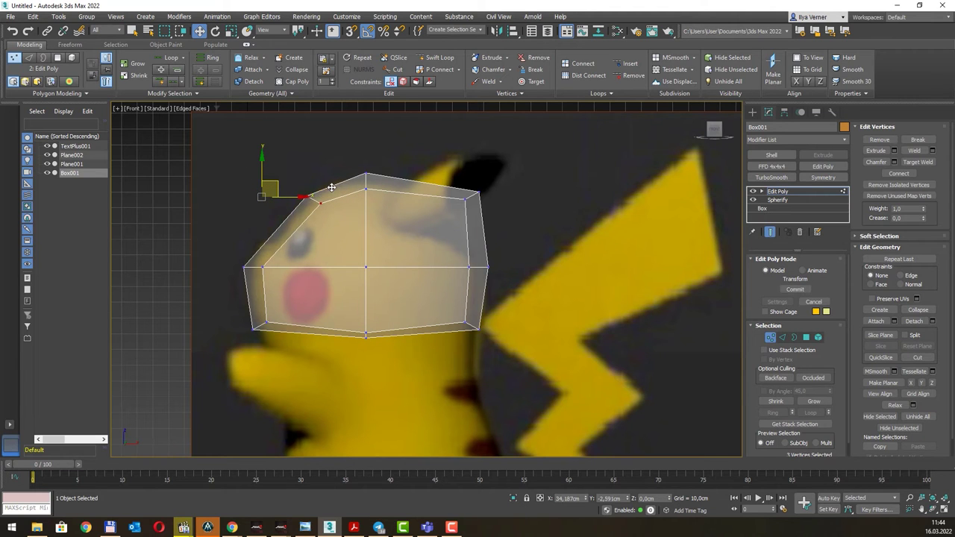
pyautogui.click(468, 197)
pyautogui.moveTo(485, 180); pyautogui.dragTo(461, 195)
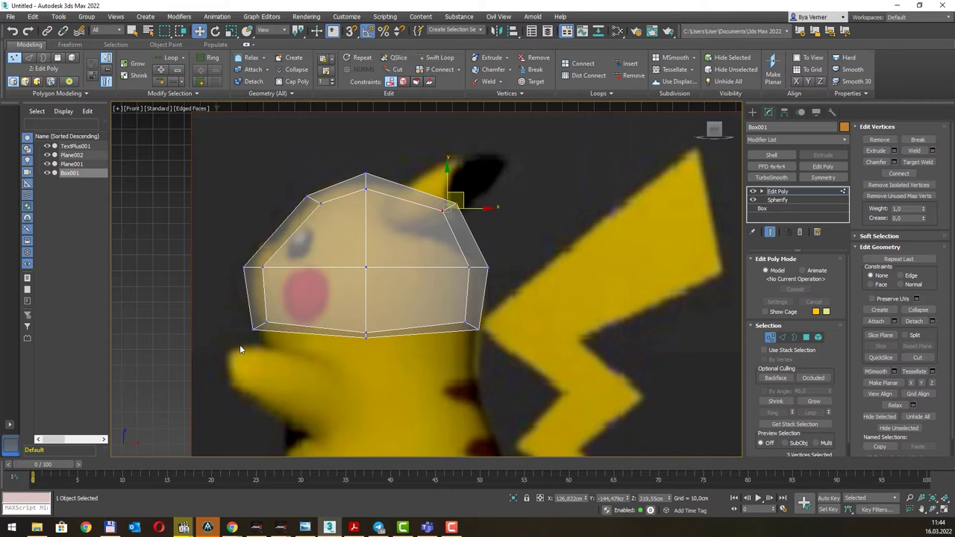
pyautogui.moveTo(239, 344)
pyautogui.mouseDown()
pyautogui.moveTo(290, 314)
pyautogui.moveTo(272, 310)
pyautogui.mouseUp()
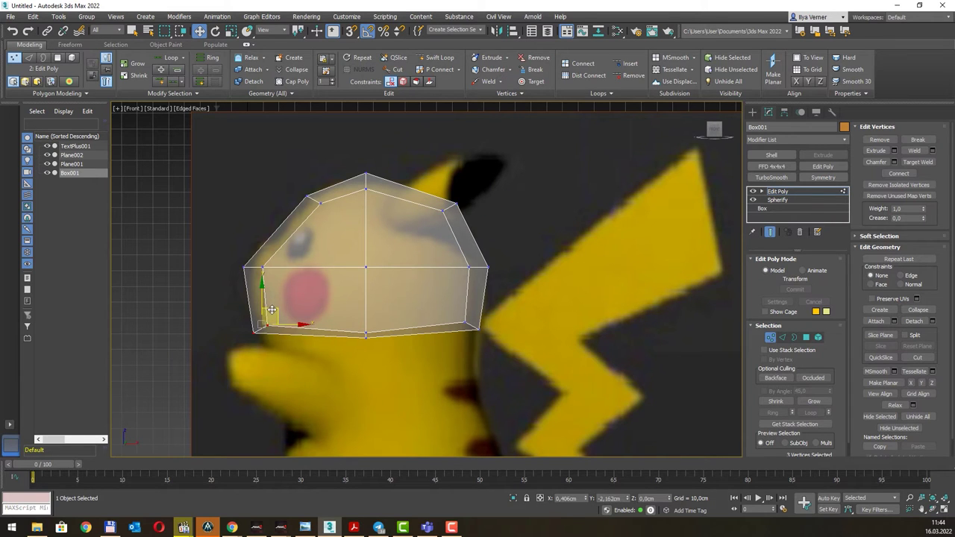
pyautogui.click(472, 326)
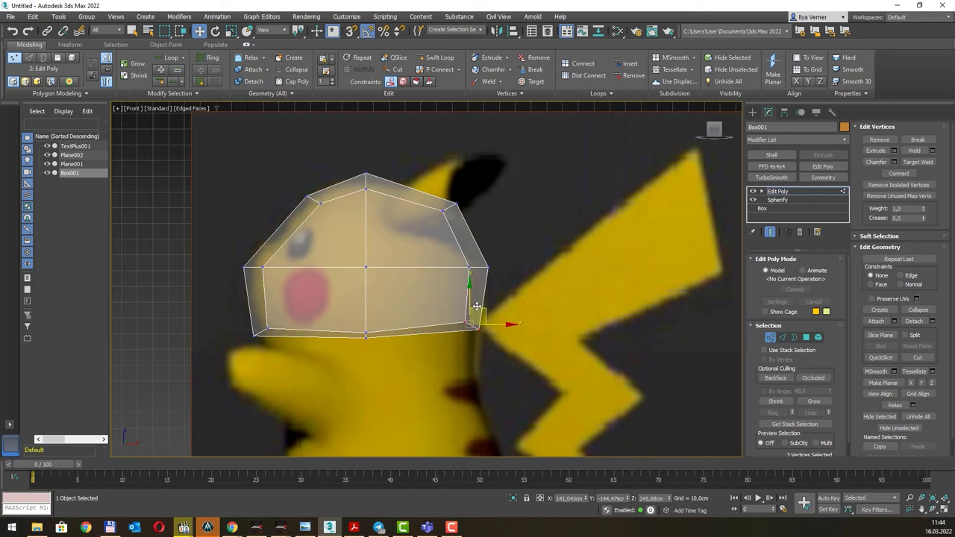
pyautogui.moveTo(476, 306); pyautogui.dragTo(481, 321)
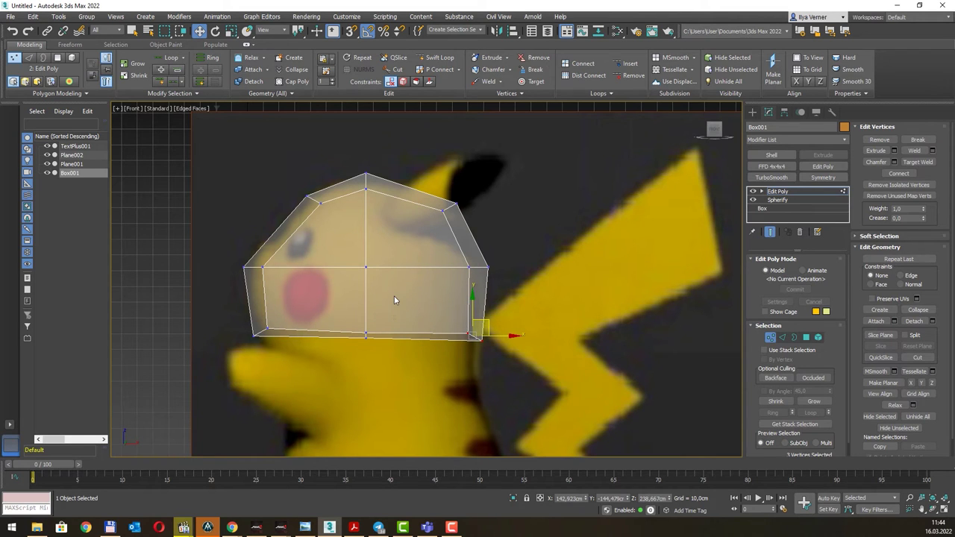
pyautogui.press('l')
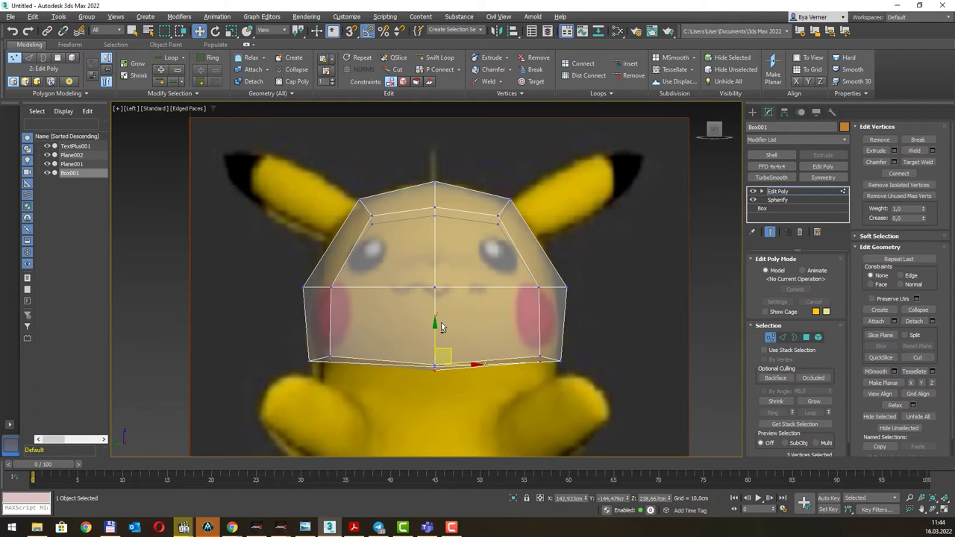
# - At Polygon level, select the four polygons on the underside of the head
pyautogui.keyDown('alt'); pyautogui.moveTo(441, 327); pyautogui.dragTo(441, 306, button='middle'); pyautogui.keyUp('alt')
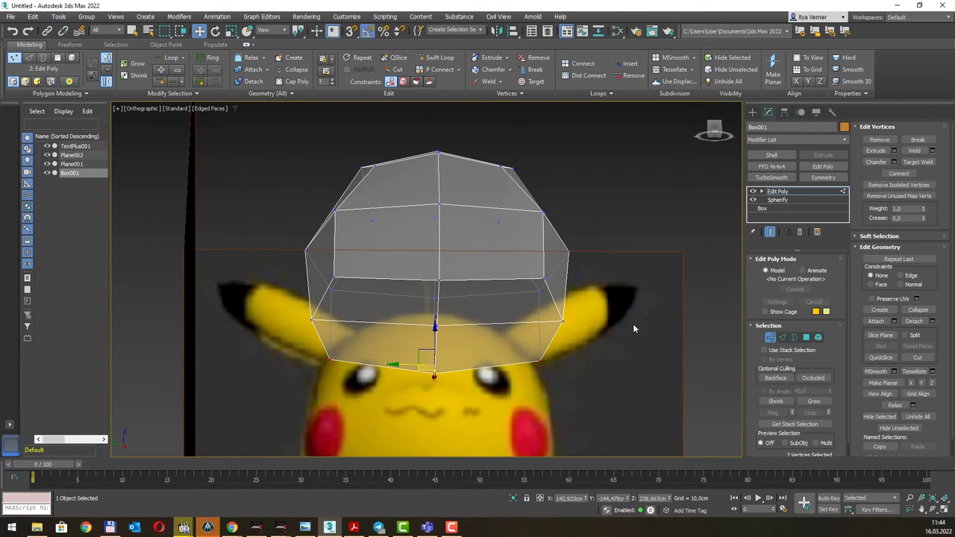
pyautogui.click(805, 337)
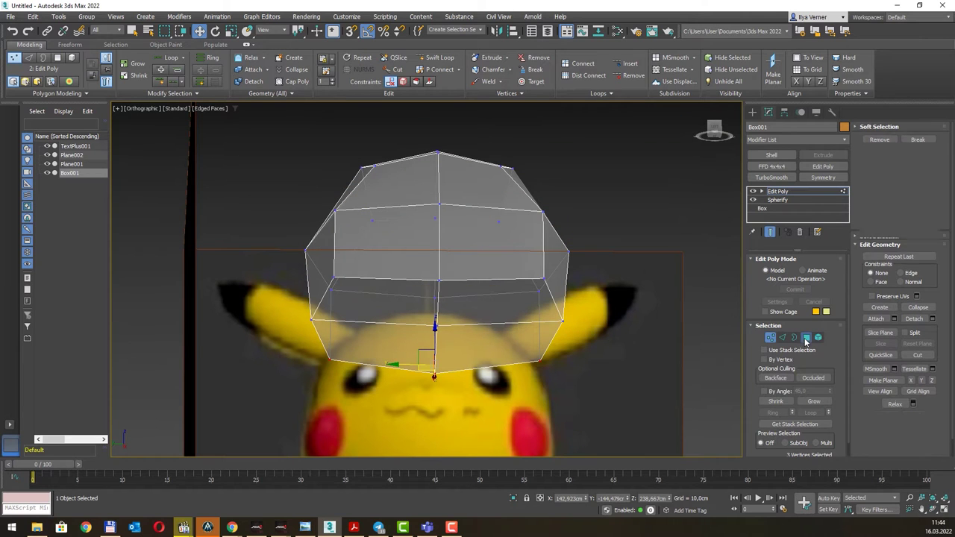
pyautogui.click(414, 356)
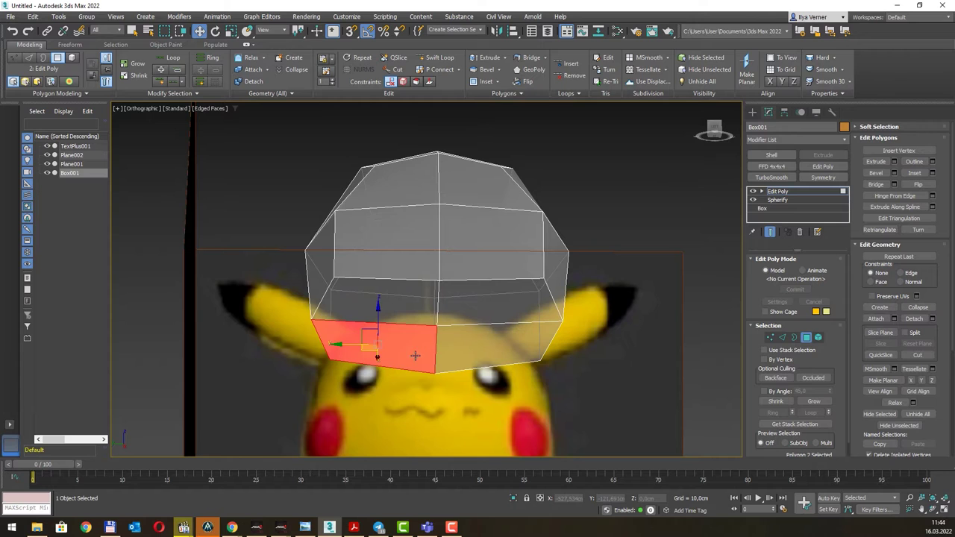
pyautogui.keyDown('ctrl'); pyautogui.click(403, 313); pyautogui.keyUp('ctrl')
pyautogui.keyDown('ctrl'); pyautogui.click(488, 313); pyautogui.keyUp('ctrl')
pyautogui.keyDown('ctrl'); pyautogui.click(480, 347); pyautogui.keyUp('ctrl')
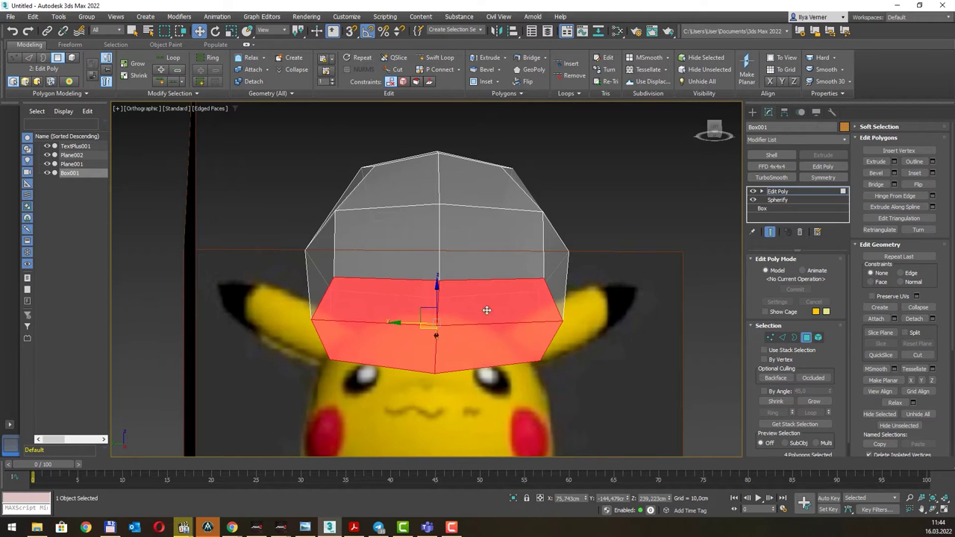
# - Zoom out and pan the Left view to show the whole Pikachu reference
pyautogui.press('l')
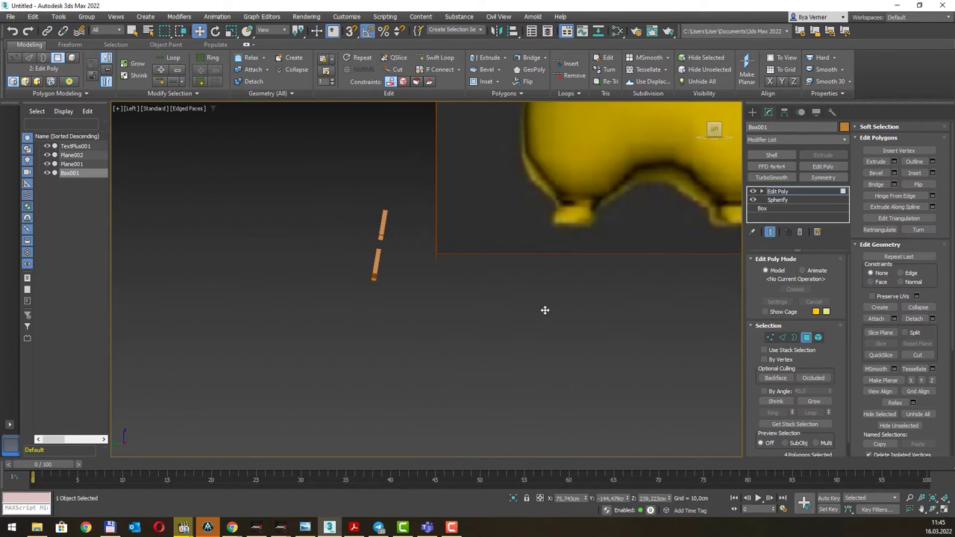
pyautogui.scroll(-3, 546, 312)
pyautogui.press('z')
pyautogui.scroll(-1, 567, 240)
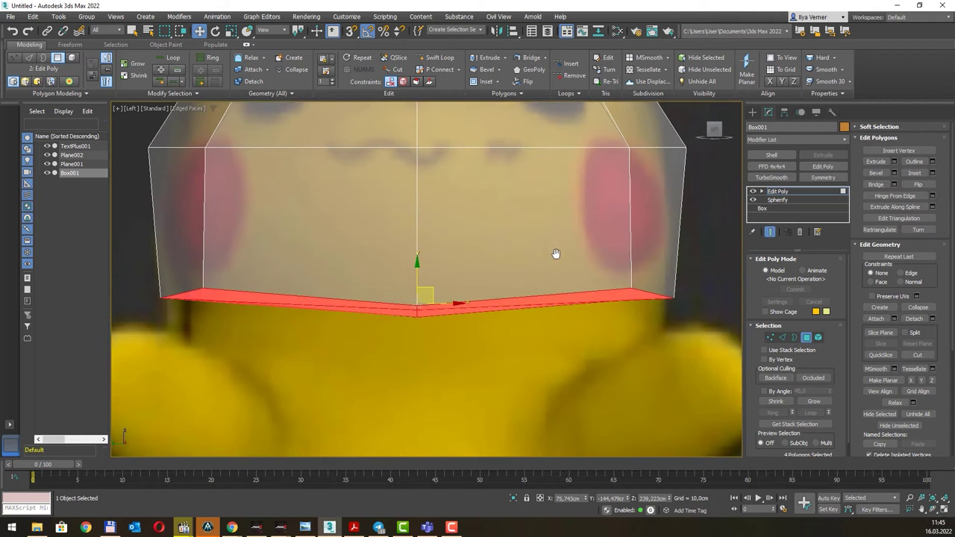
pyautogui.scroll(-2, 550, 259)
pyautogui.scroll(-1, 543, 266)
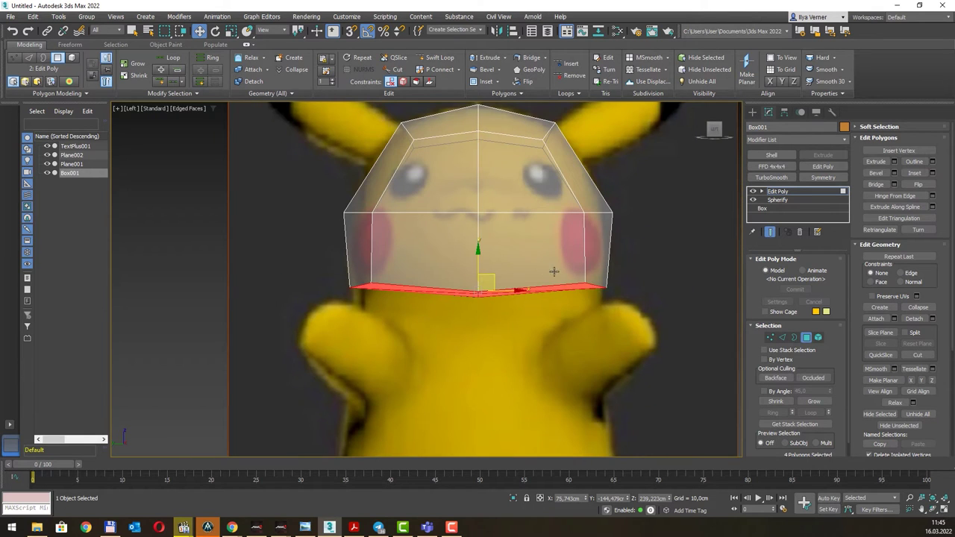
pyautogui.scroll(-1, 558, 271)
pyautogui.scroll(-1, 562, 271)
pyautogui.scroll(-1, 559, 270)
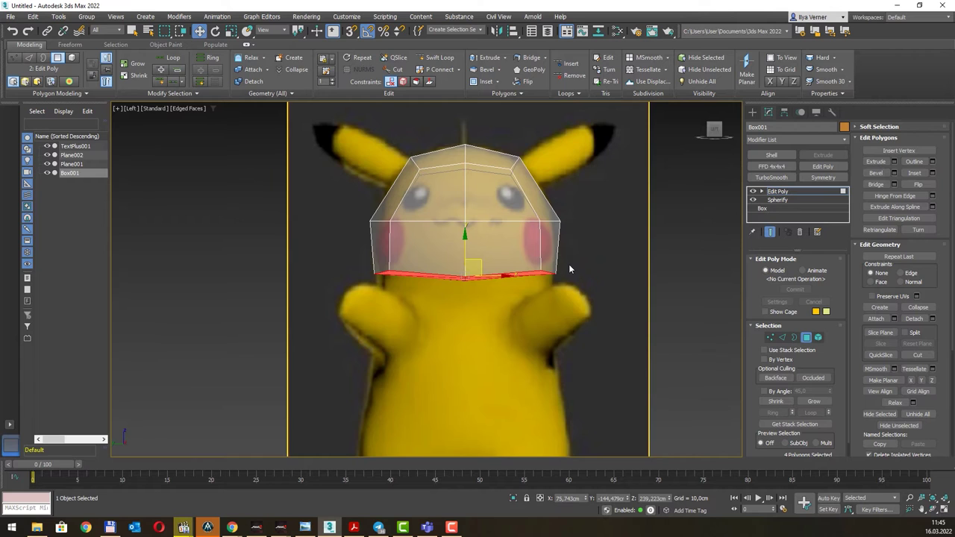
pyautogui.moveTo(572, 268); pyautogui.dragTo(517, 243, button='middle')
pyautogui.scroll(-1, 534, 240)
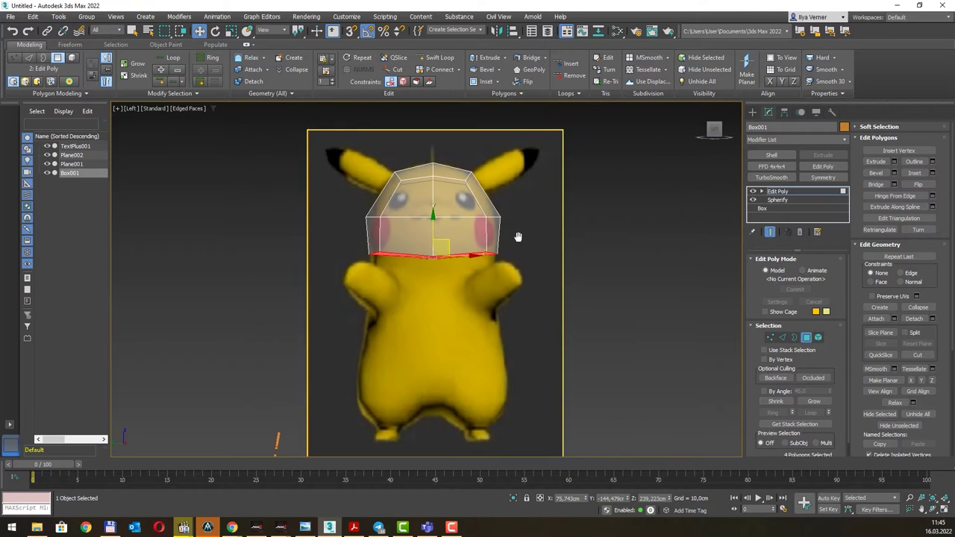
pyautogui.scroll(-1, 510, 237)
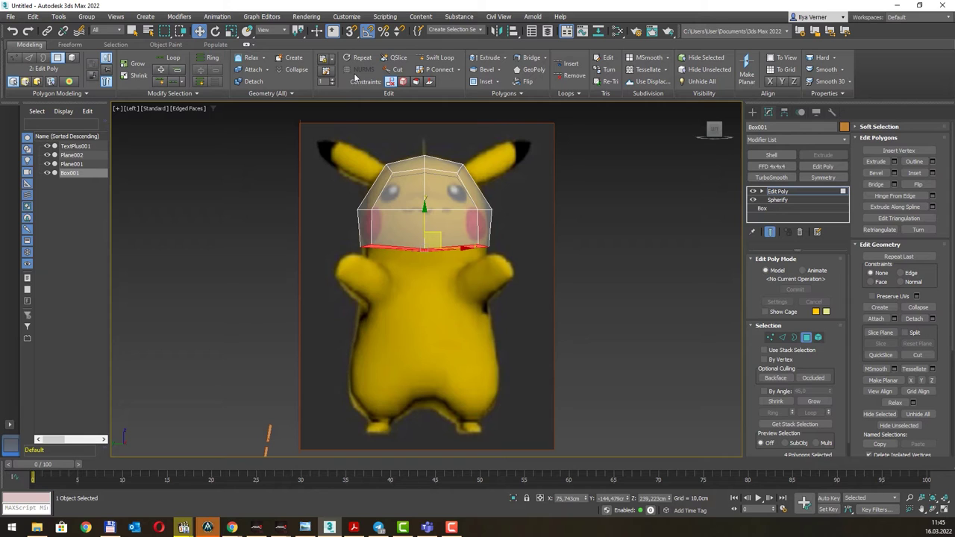
# - Convert the head box to an Editable Poly
pyautogui.click(789, 192)
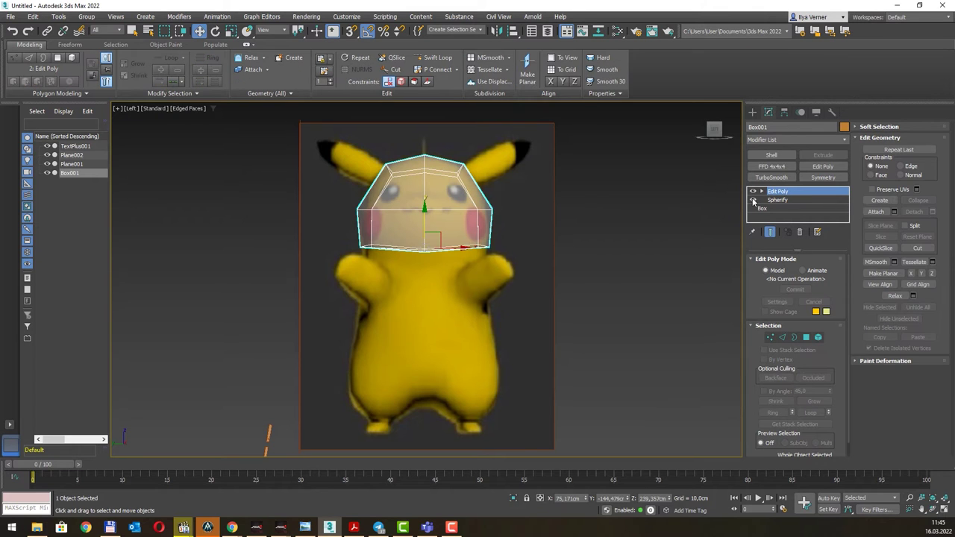
pyautogui.rightClick(431, 199)
pyautogui.moveTo(457, 301)
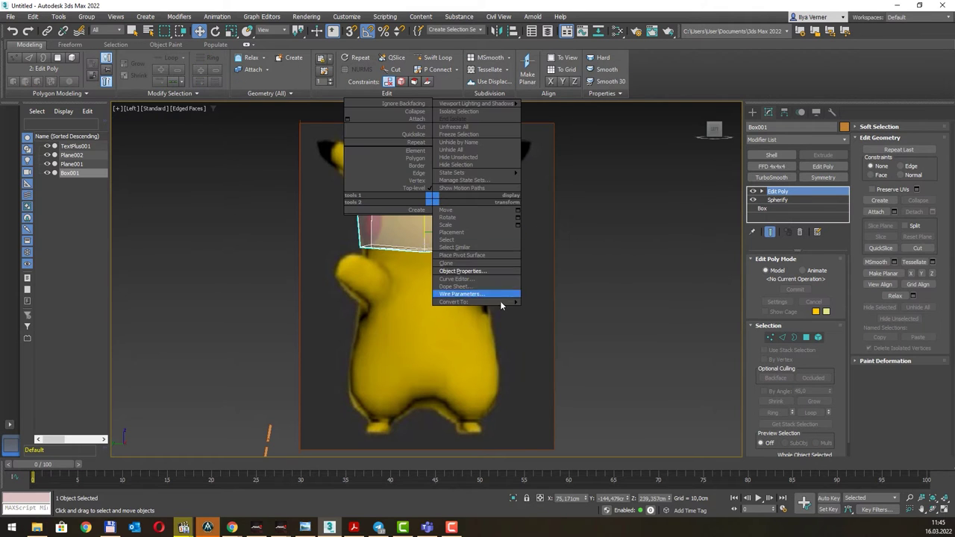
pyautogui.click(556, 309)
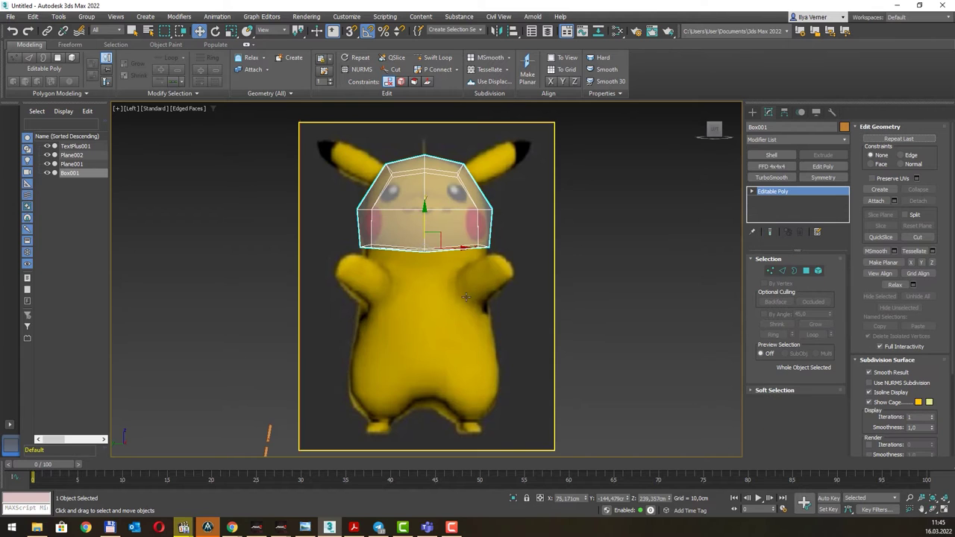
# - Drag-select the band of four faces along the head's bottom and frame them in the Left view
pyautogui.keyDown('alt'); pyautogui.moveTo(473, 276); pyautogui.dragTo(408, 241, button='middle'); pyautogui.keyUp('alt')
pyautogui.press('q')
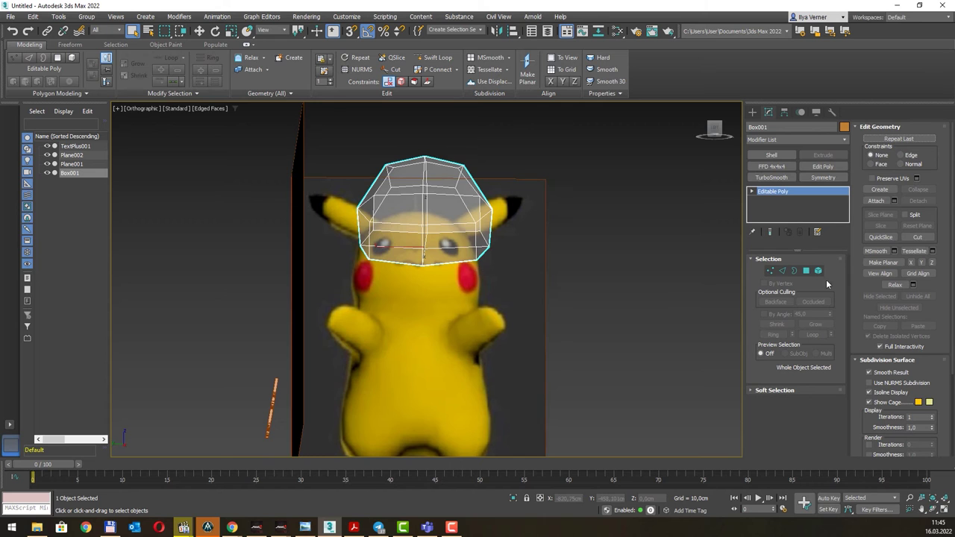
pyautogui.click(806, 271)
pyautogui.moveTo(351, 227); pyautogui.dragTo(496, 253)
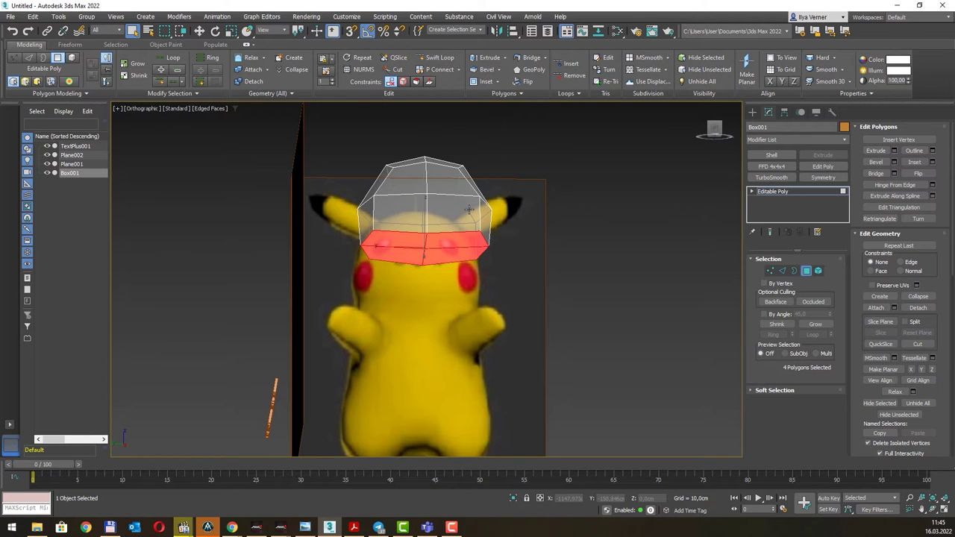
pyautogui.press('l')
pyautogui.press('z')
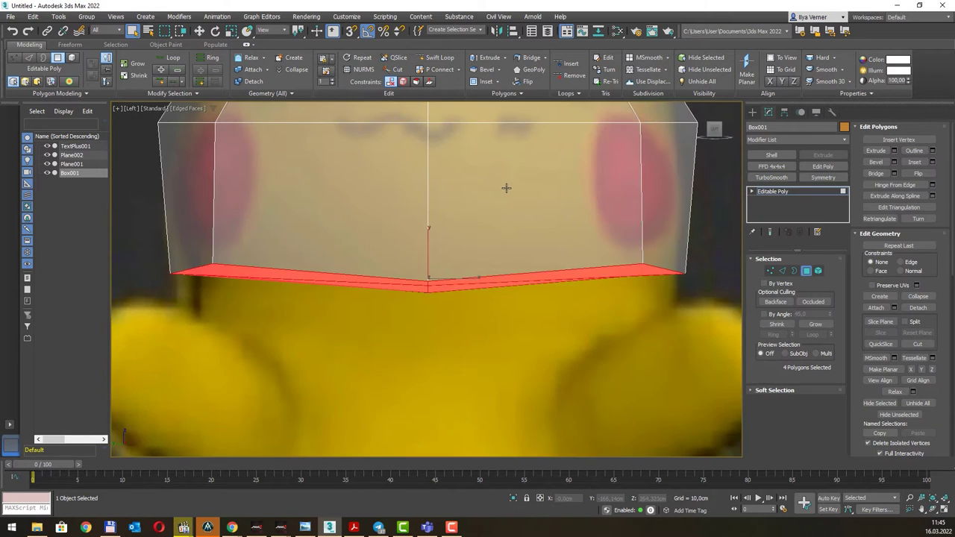
pyautogui.scroll(-4, 506, 188)
pyautogui.moveTo(505, 187); pyautogui.dragTo(509, 220, button='middle')
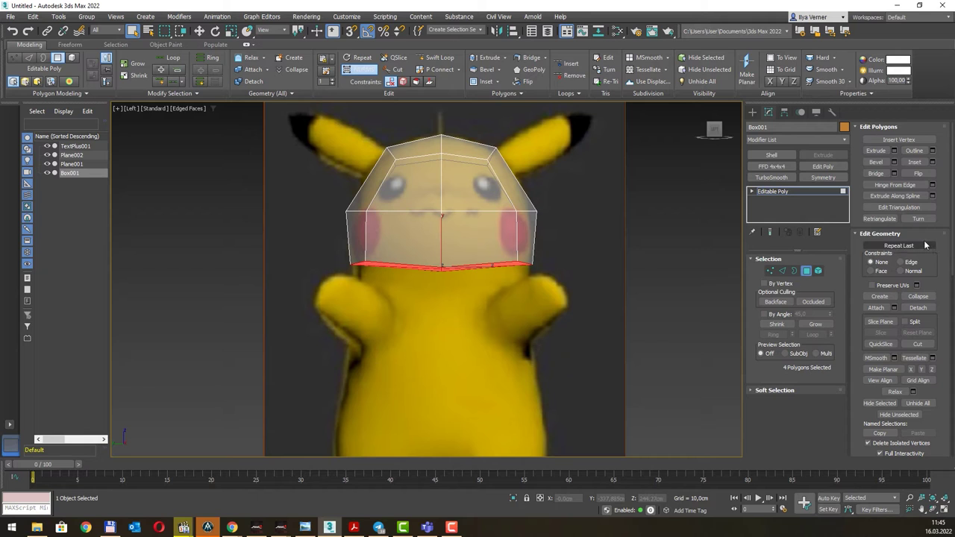
# - Enable Use NURMS Subdivision on Box001, then collapse Material IDs and reopen Edit Geometry
pyautogui.click(858, 234)
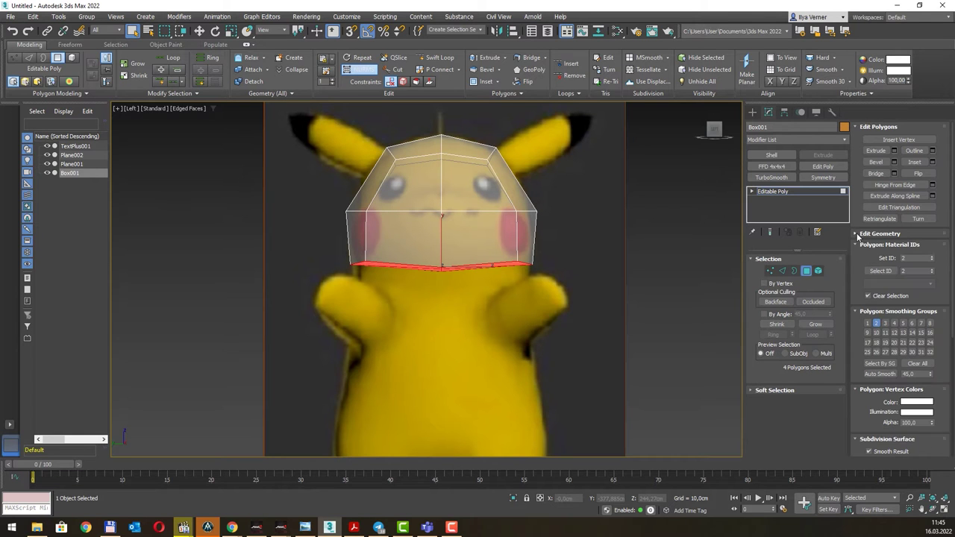
pyautogui.scroll(-3, 922, 365)
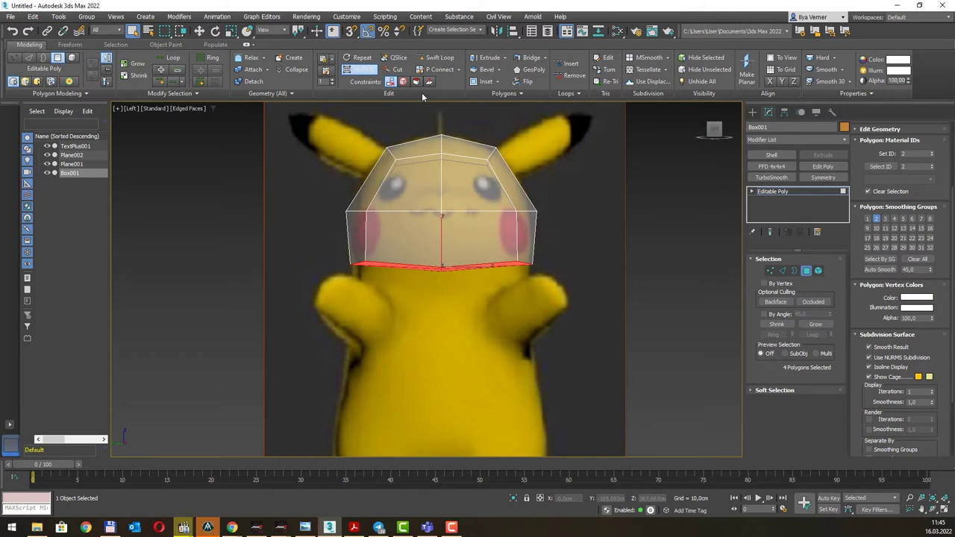
pyautogui.click(904, 360)
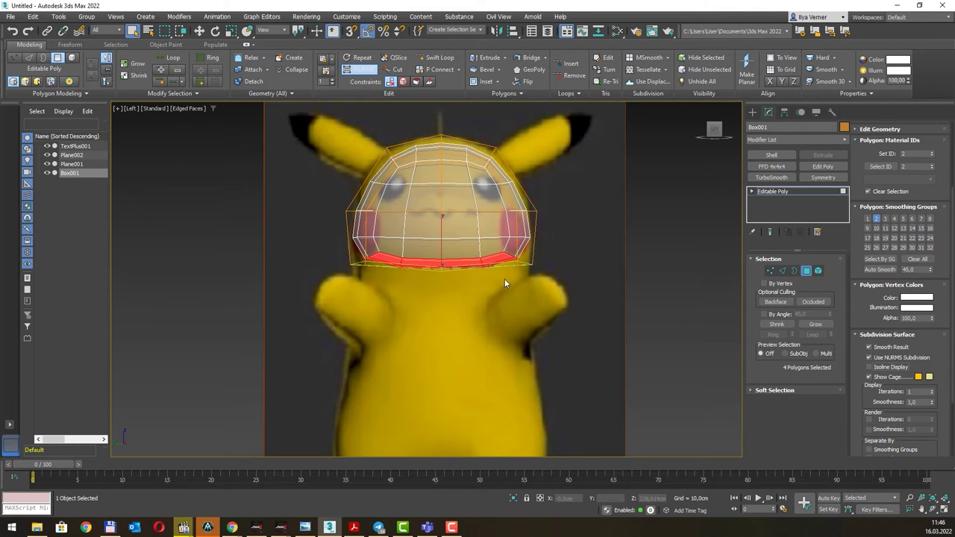
pyautogui.moveTo(505, 278); pyautogui.dragTo(468, 283, button='middle')
pyautogui.scroll(-3, 484, 277)
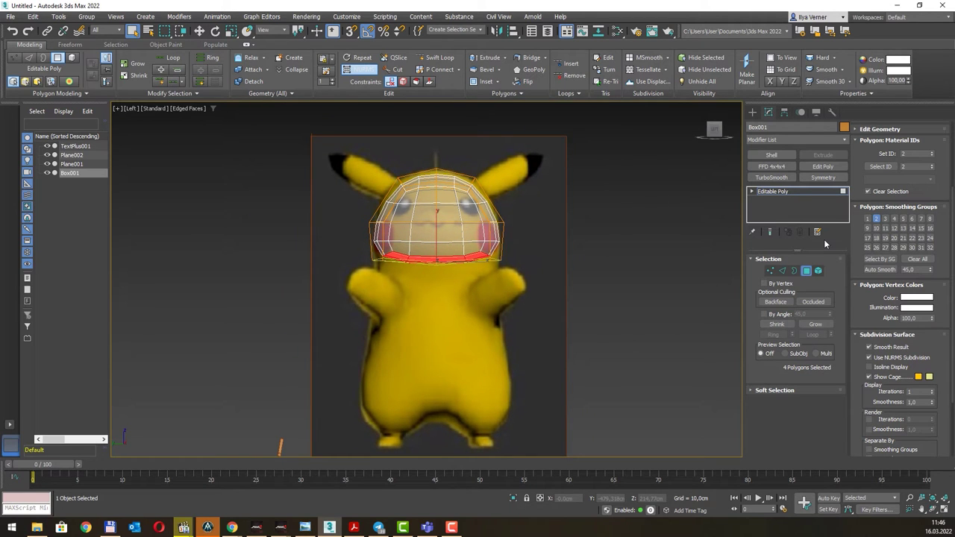
pyautogui.click(866, 144)
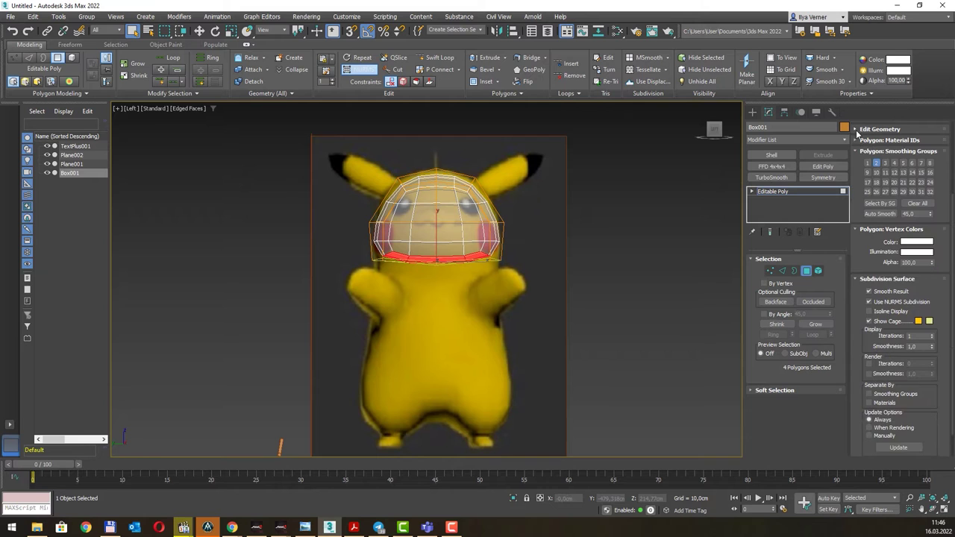
pyautogui.click(858, 130)
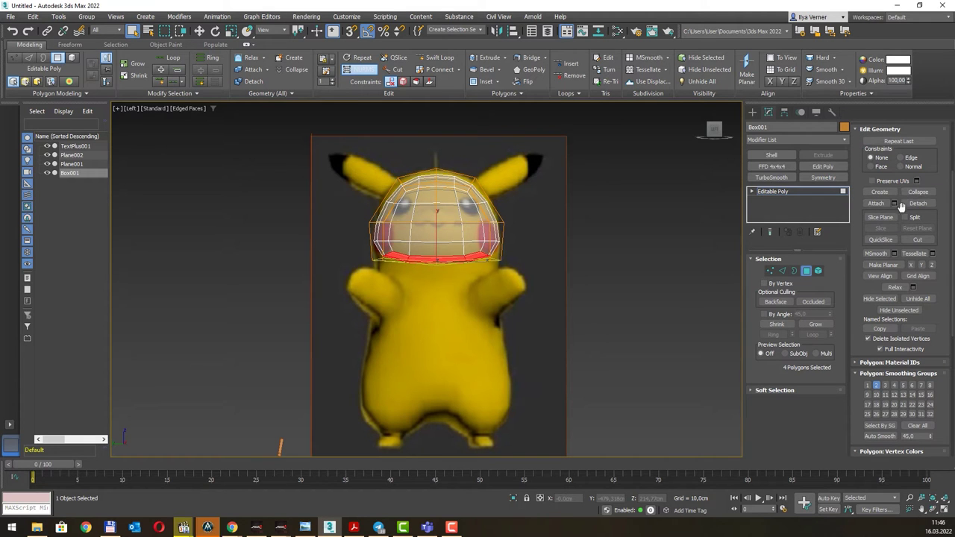
pyautogui.scroll(3, 903, 202)
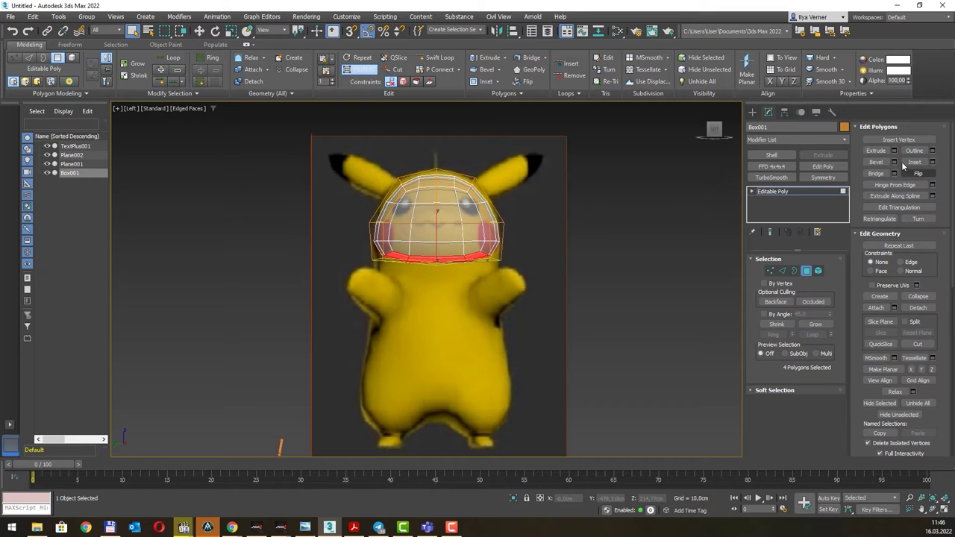
# - Extrude the head's four underside faces with a height of about 30.3 cm
pyautogui.click(893, 151)
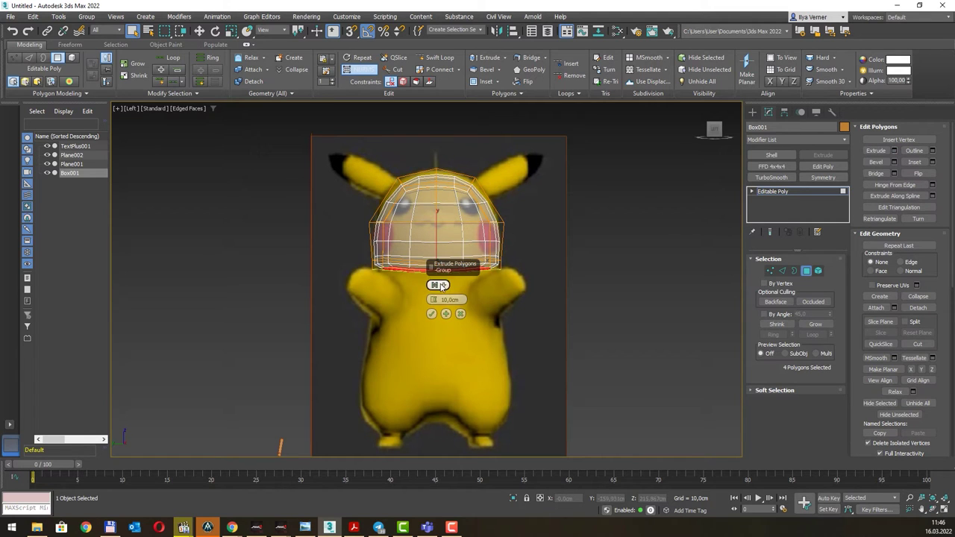
pyautogui.moveTo(432, 300)
pyautogui.mouseDown()
pyautogui.moveTo(443, 263)
pyautogui.moveTo(443, 287)
pyautogui.moveTo(442, 277)
pyautogui.mouseUp()
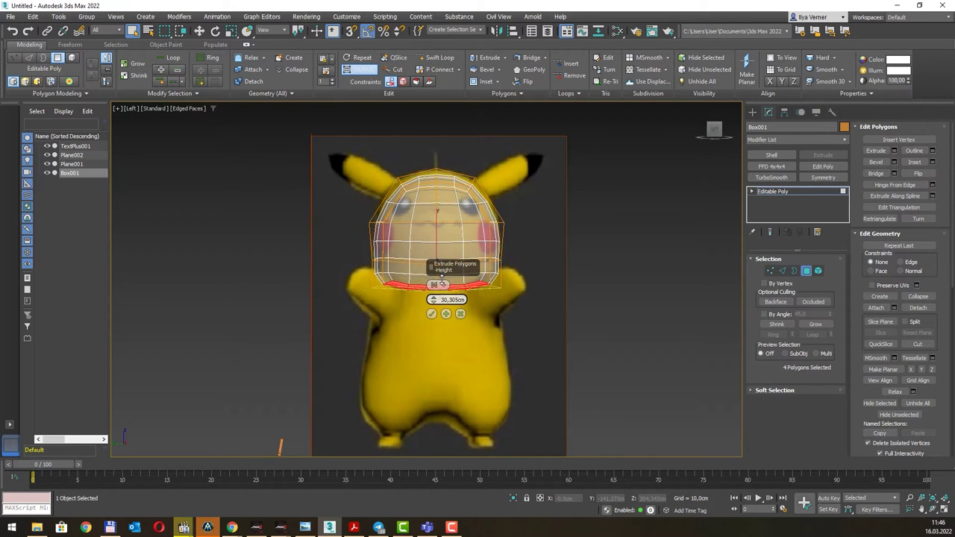
pyautogui.click(431, 313)
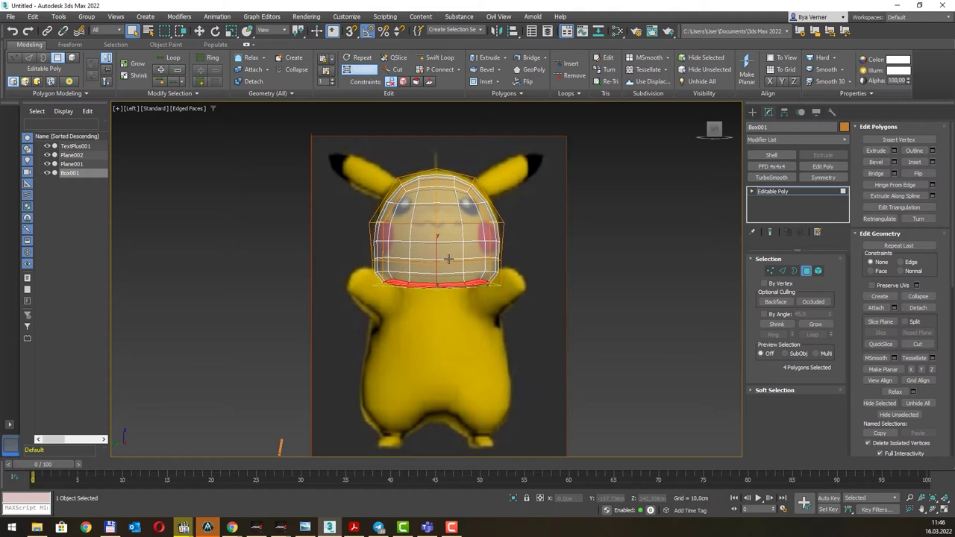
pyautogui.press('w')
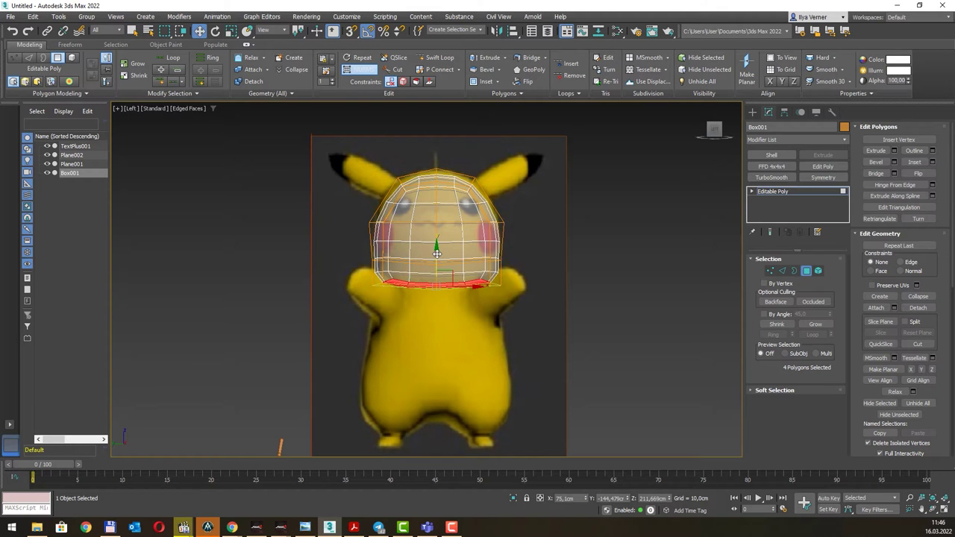
# - Drag the extruded bottom faces down along Y to Pikachu's lower body
pyautogui.moveTo(437, 254); pyautogui.dragTo(438, 320)
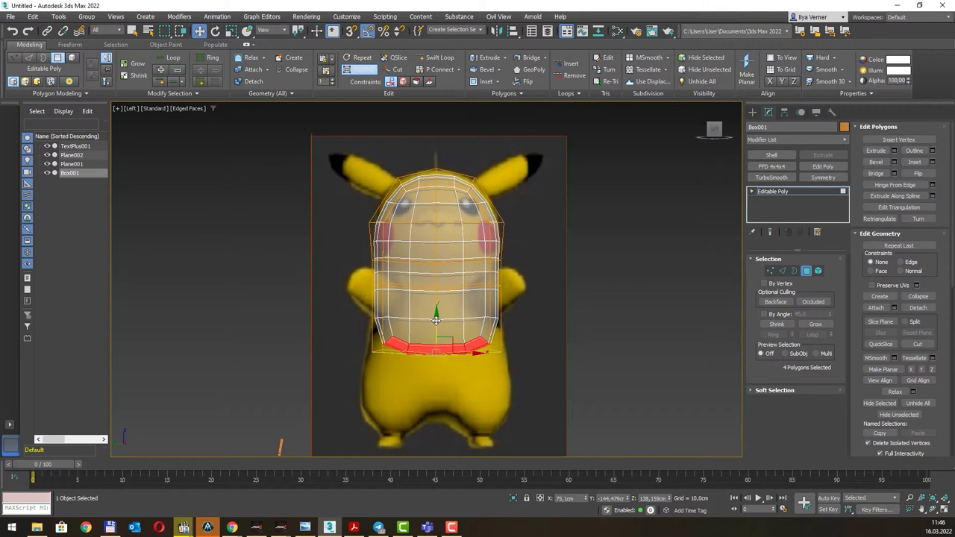
pyautogui.moveTo(435, 320); pyautogui.dragTo(436, 379)
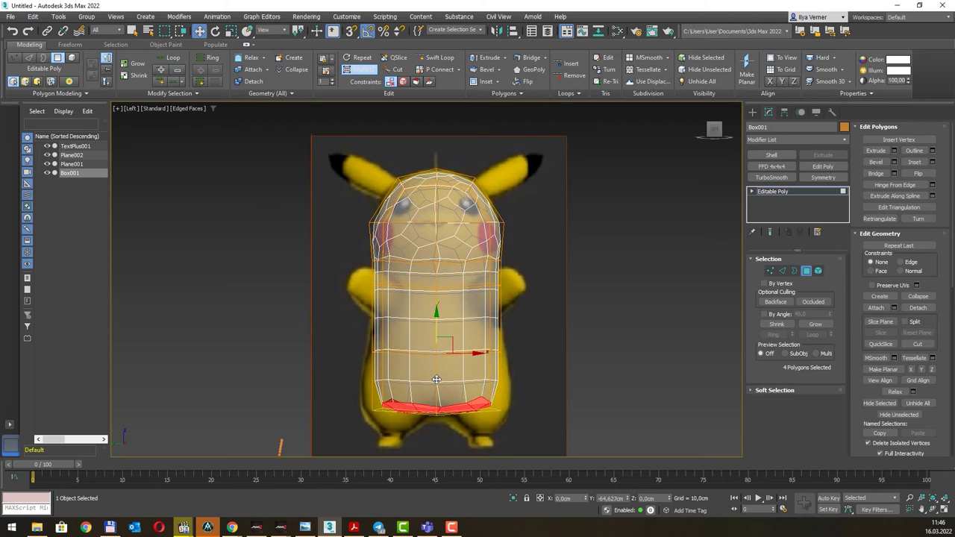
pyautogui.moveTo(436, 380); pyautogui.dragTo(436, 386)
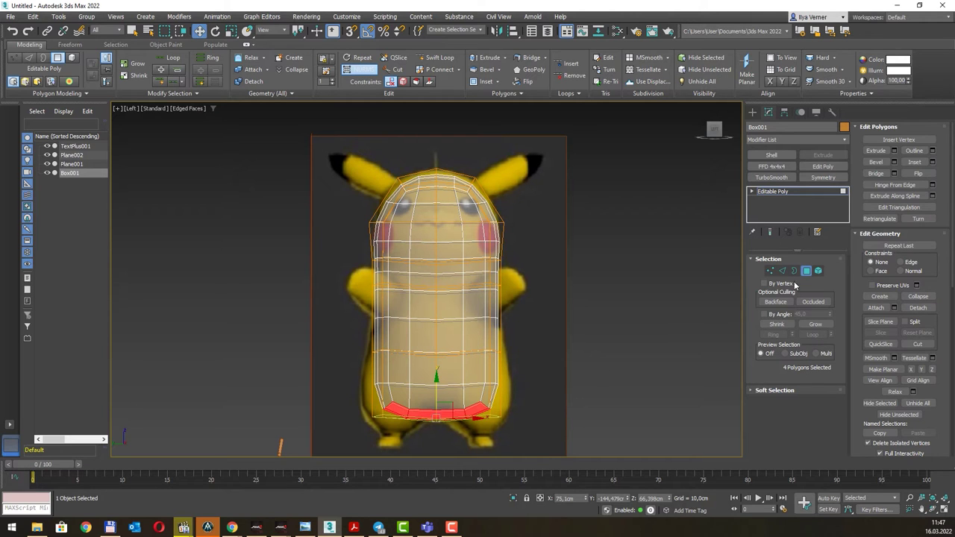
# - At vertex level, scale the vertex row below the head inward to pinch a neck
pyautogui.click(773, 272)
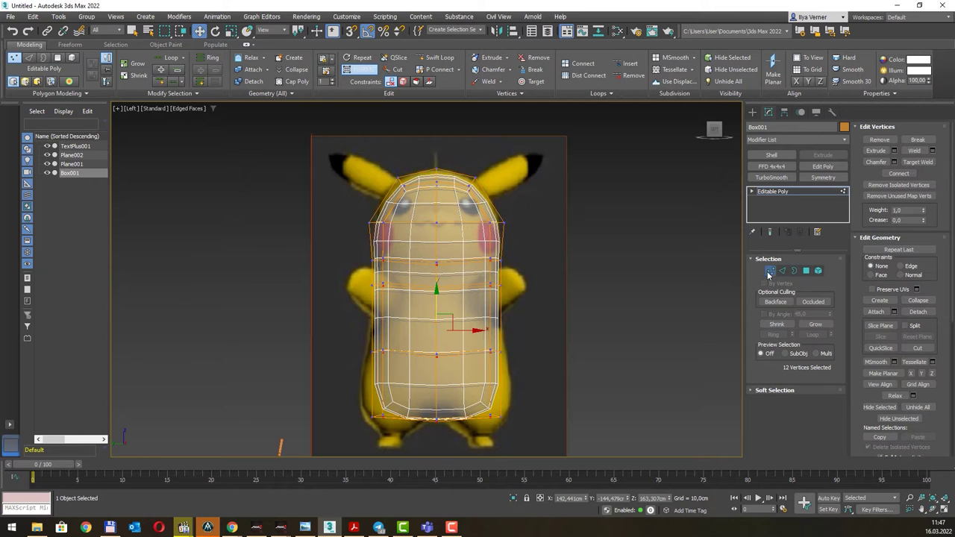
pyautogui.moveTo(538, 367); pyautogui.dragTo(549, 370)
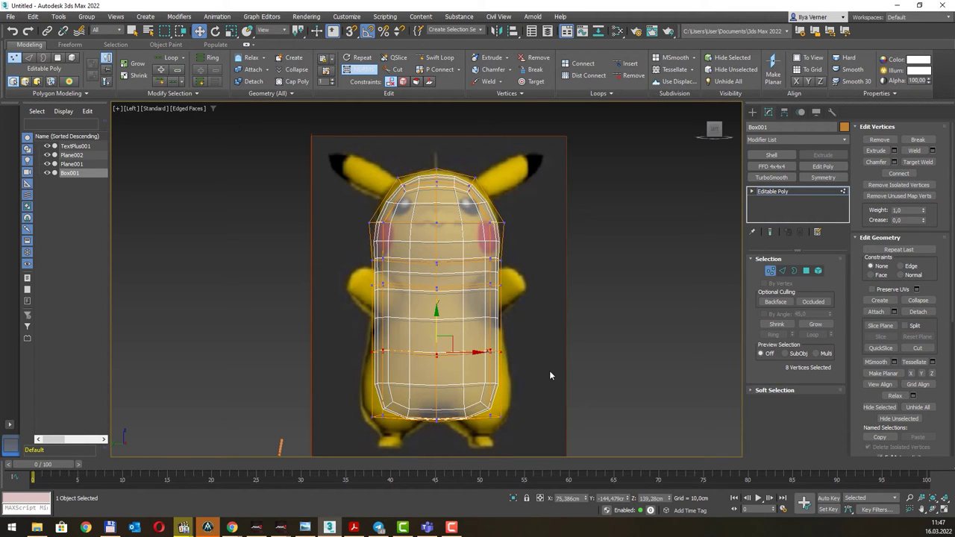
pyautogui.moveTo(460, 341); pyautogui.dragTo(316, 281)
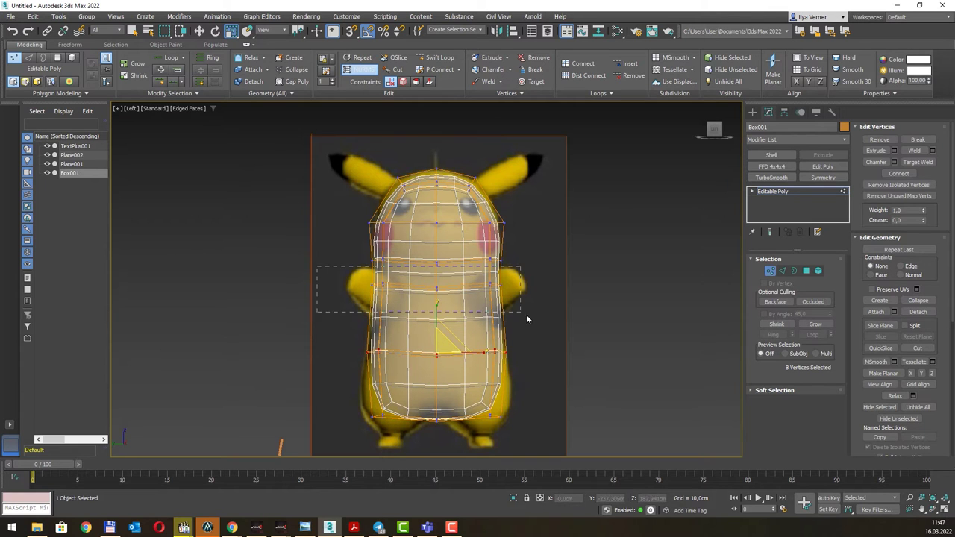
pyautogui.moveTo(526, 320); pyautogui.dragTo(522, 313)
pyautogui.press('r')
pyautogui.moveTo(446, 283); pyautogui.dragTo(447, 286)
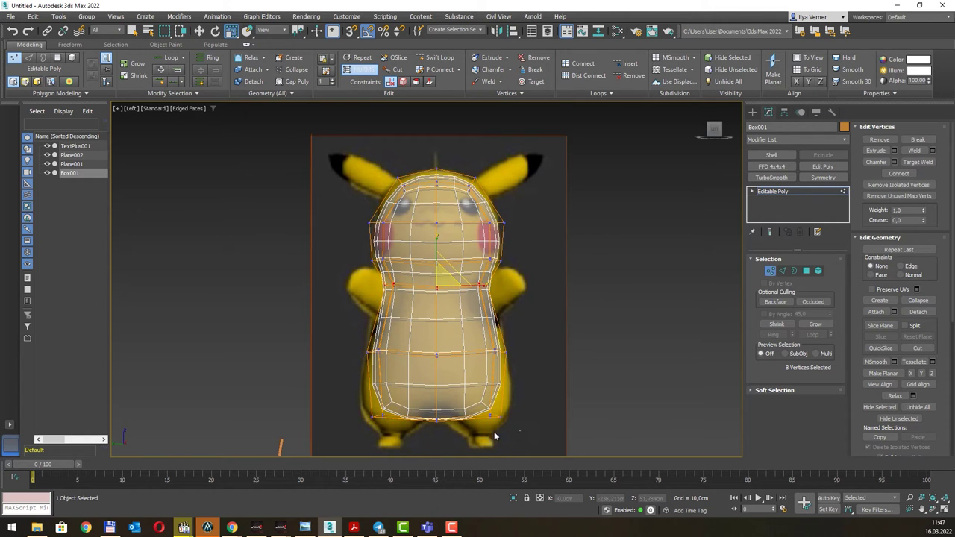
pyautogui.moveTo(522, 436); pyautogui.dragTo(354, 403)
# - In Front view, move the body's right-edge vertices toward the bottom-right corner
pyautogui.press('f')
pyautogui.scroll(-3, 447, 330)
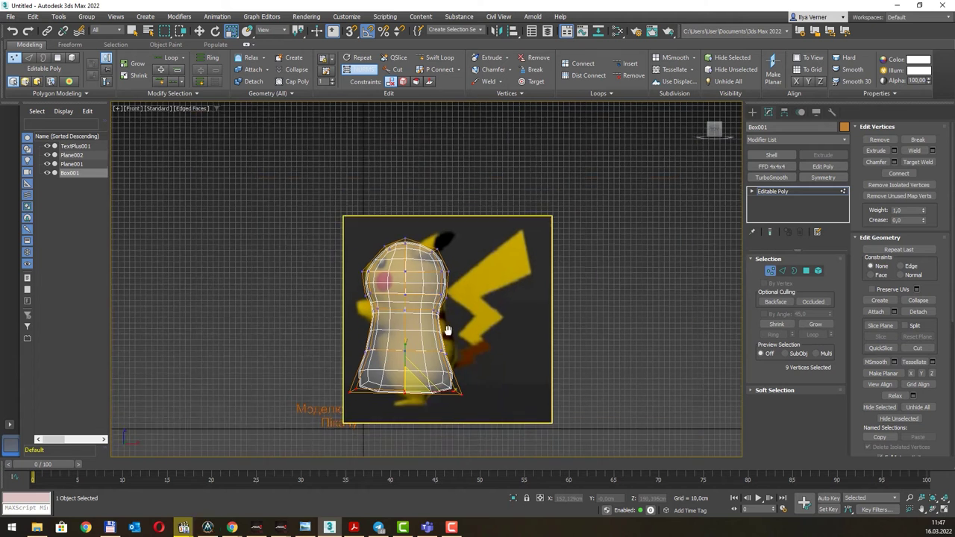
pyautogui.scroll(2, 448, 331)
pyautogui.click(429, 276)
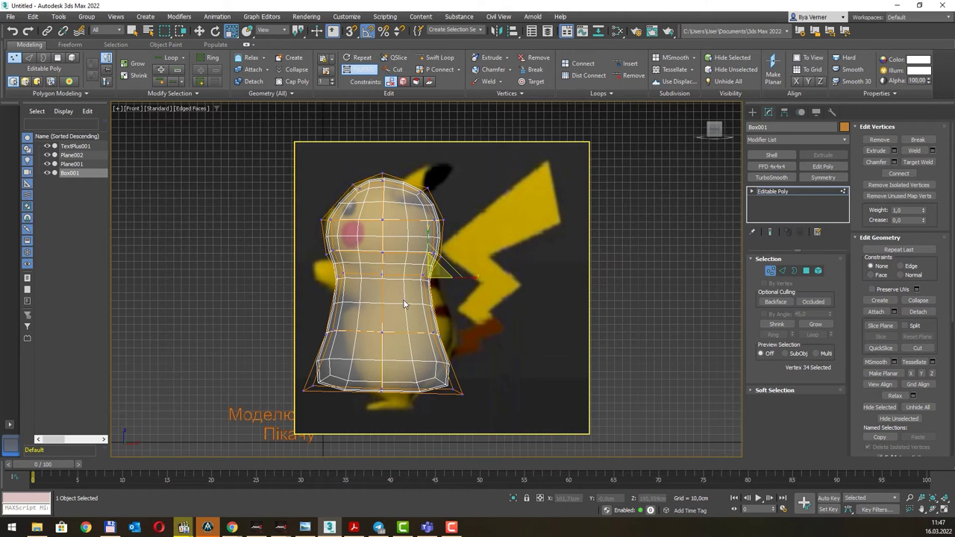
pyautogui.press('w')
pyautogui.moveTo(418, 388); pyautogui.dragTo(466, 319)
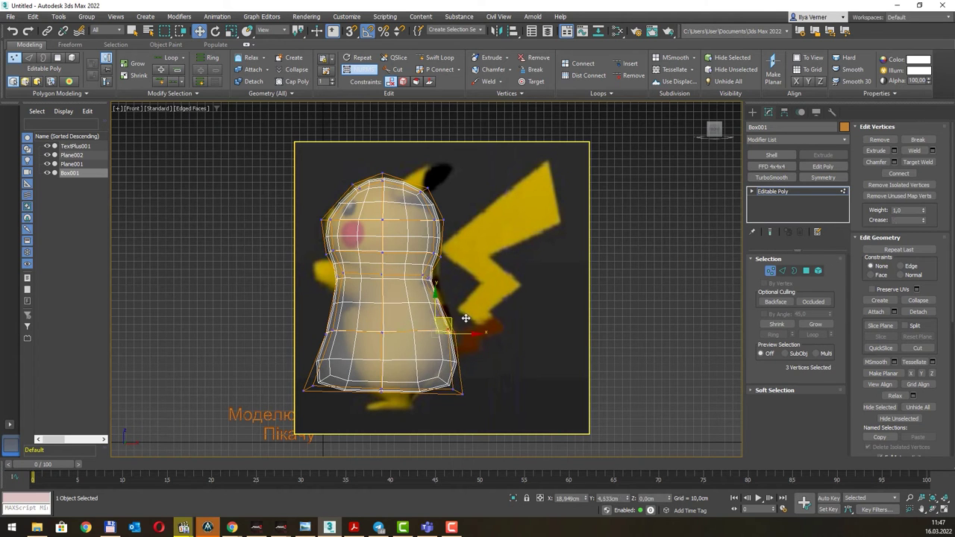
pyautogui.moveTo(502, 416)
pyautogui.mouseDown()
pyautogui.moveTo(447, 382)
pyautogui.moveTo(457, 376)
pyautogui.mouseUp()
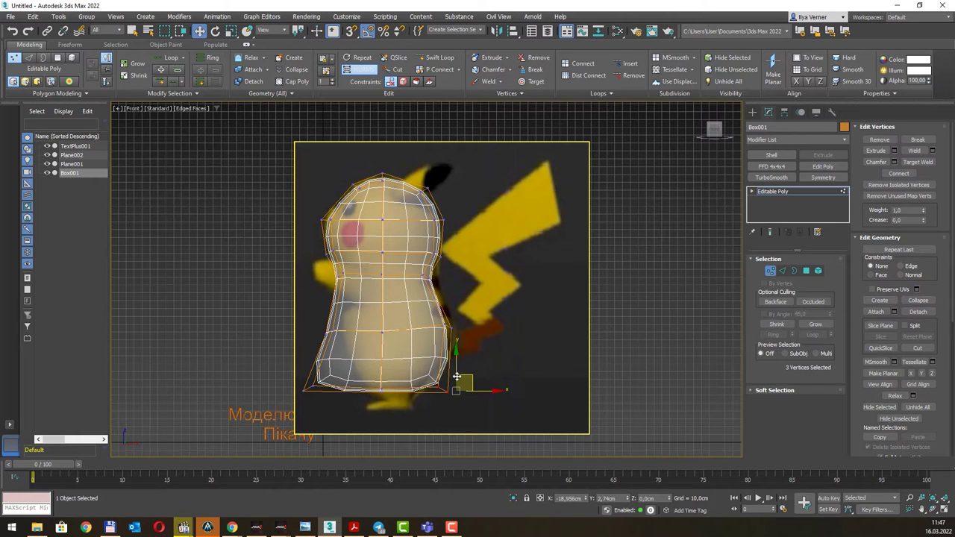
# - Shift the lower-left vertices right to slim the bottom of the body
pyautogui.moveTo(283, 328); pyautogui.dragTo(340, 422)
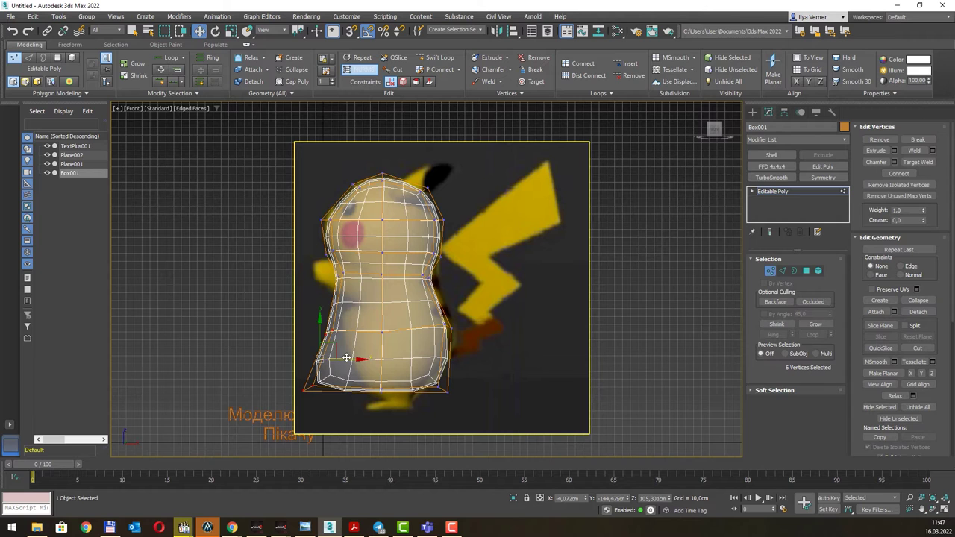
pyautogui.moveTo(346, 358); pyautogui.dragTo(365, 358)
pyautogui.moveTo(352, 413); pyautogui.dragTo(313, 370)
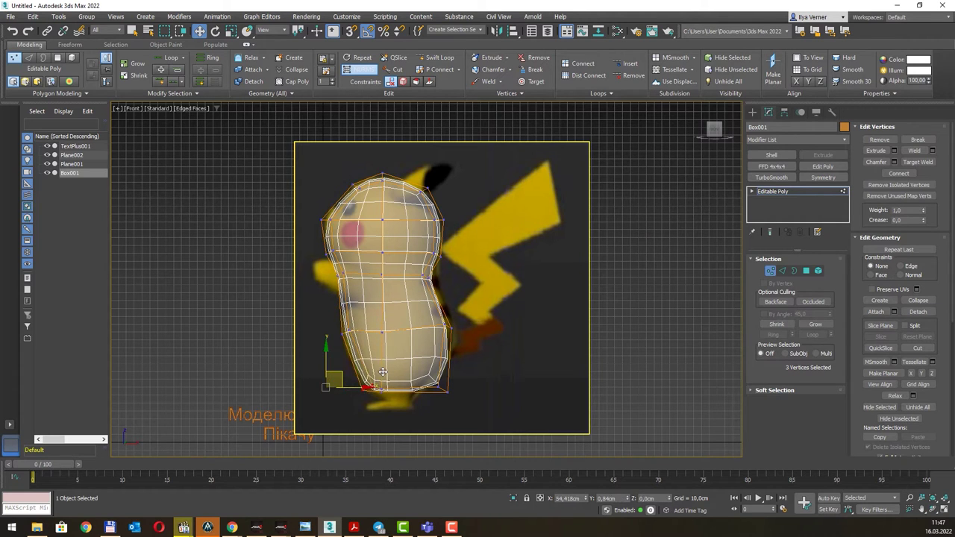
pyautogui.moveTo(382, 372); pyautogui.dragTo(412, 371)
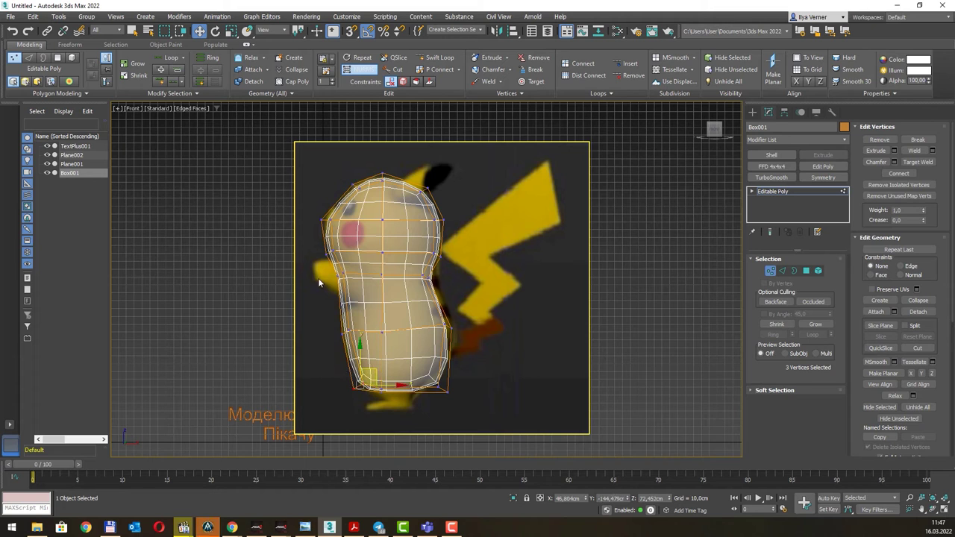
pyautogui.click(337, 276)
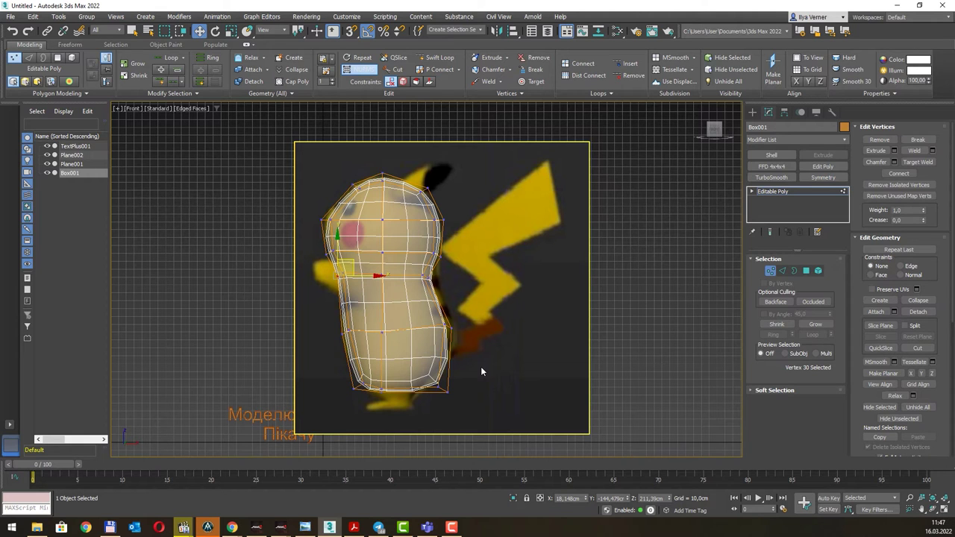
# - In Left view, select two bottom polygons, nudge them down and scale them narrower
pyautogui.press('l')
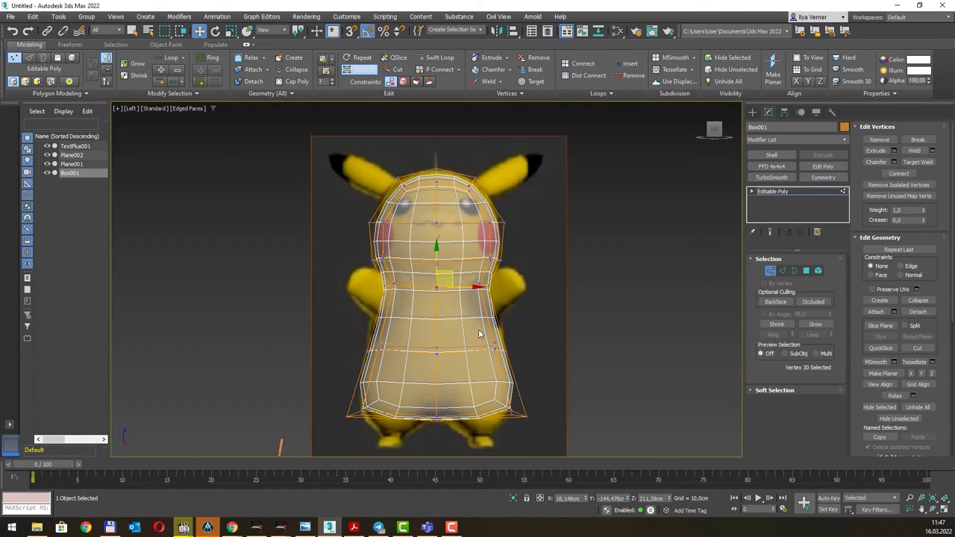
pyautogui.moveTo(540, 338); pyautogui.dragTo(523, 298, button='middle')
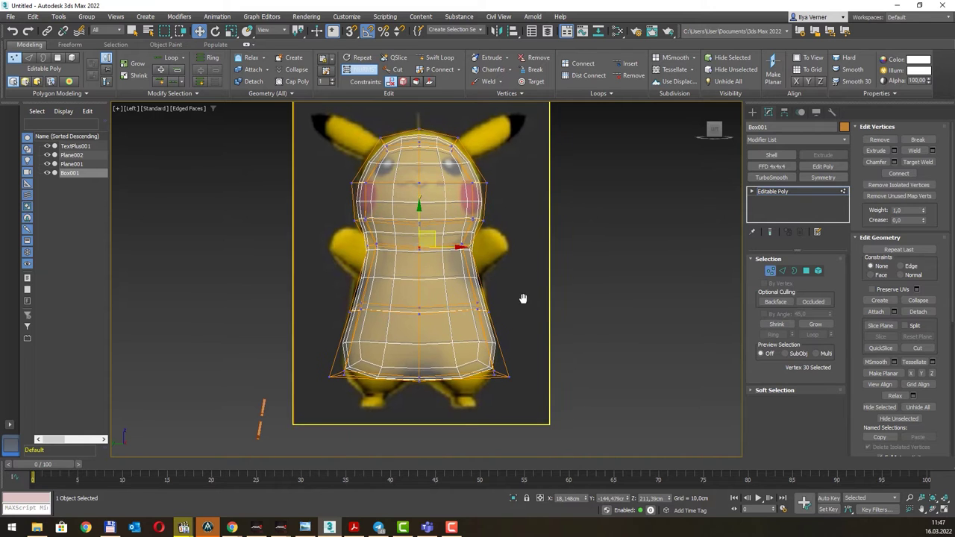
pyautogui.click(808, 271)
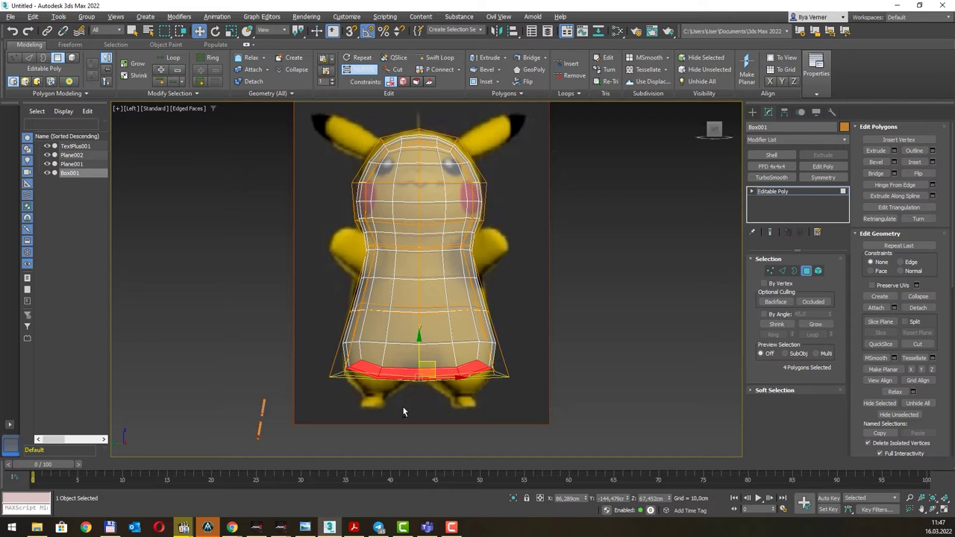
pyautogui.keyDown('alt'); pyautogui.moveTo(402, 406); pyautogui.dragTo(321, 336); pyautogui.keyUp('alt')
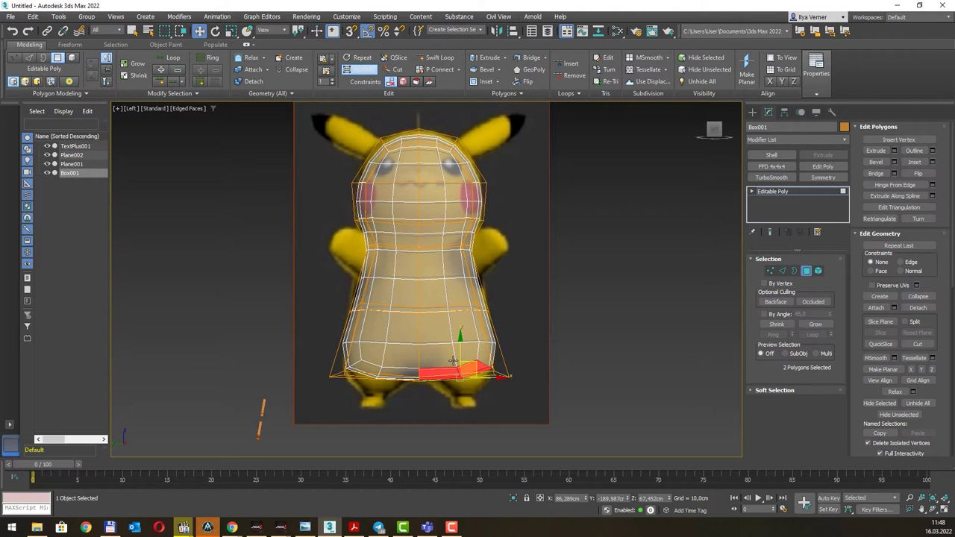
pyautogui.moveTo(453, 361)
pyautogui.mouseDown()
pyautogui.moveTo(465, 353)
pyautogui.moveTo(479, 383)
pyautogui.moveTo(474, 335)
pyautogui.moveTo(487, 380)
pyautogui.mouseUp()
pyautogui.press('r')
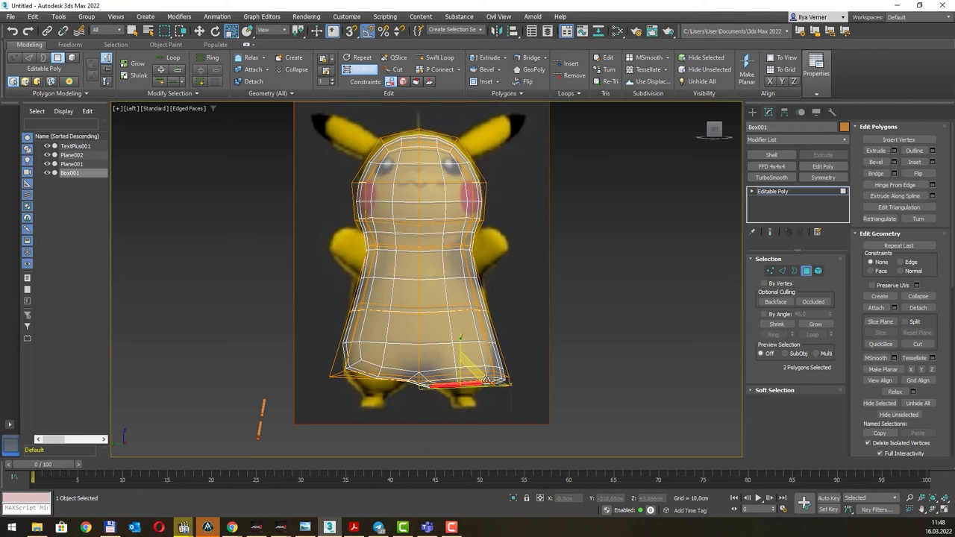
pyautogui.keyDown('alt'); pyautogui.moveTo(492, 366); pyautogui.dragTo(469, 382, button='middle'); pyautogui.keyUp('alt')
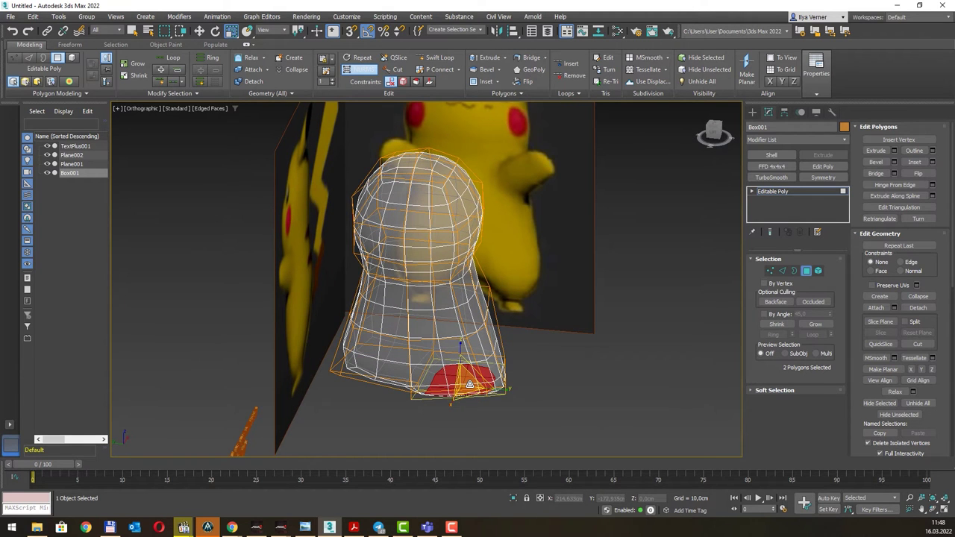
pyautogui.moveTo(469, 382); pyautogui.dragTo(473, 401)
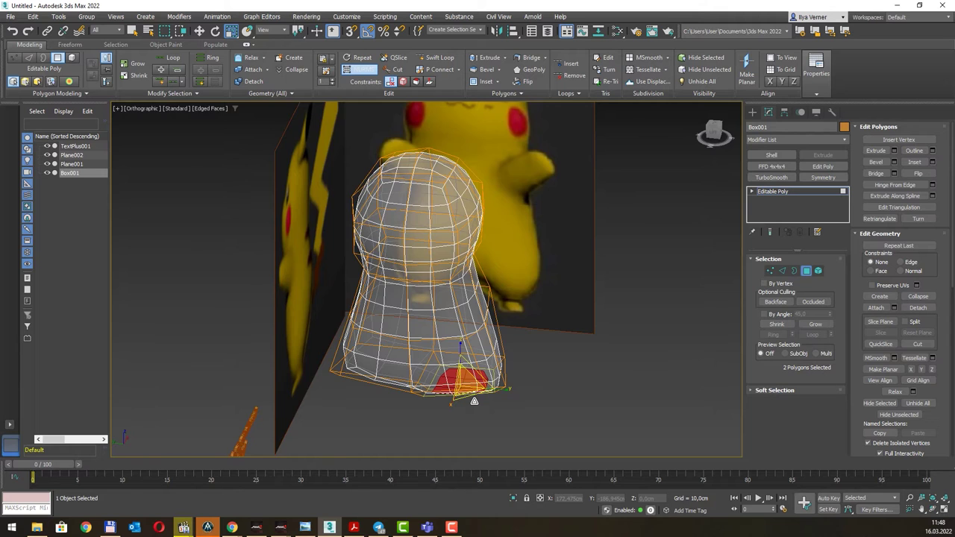
pyautogui.press('l')
pyautogui.press('z')
pyautogui.scroll(-5, 526, 285)
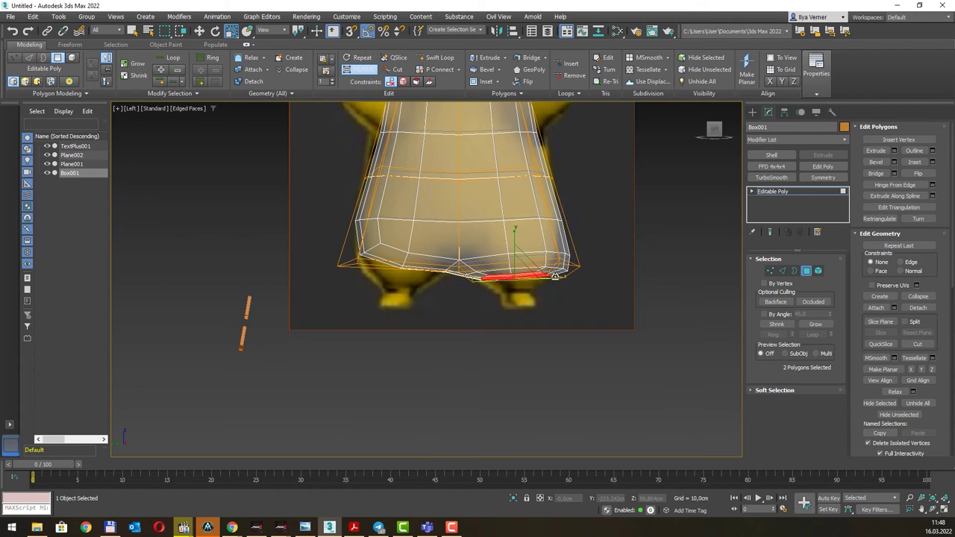
pyautogui.moveTo(556, 276); pyautogui.dragTo(526, 326, button='middle')
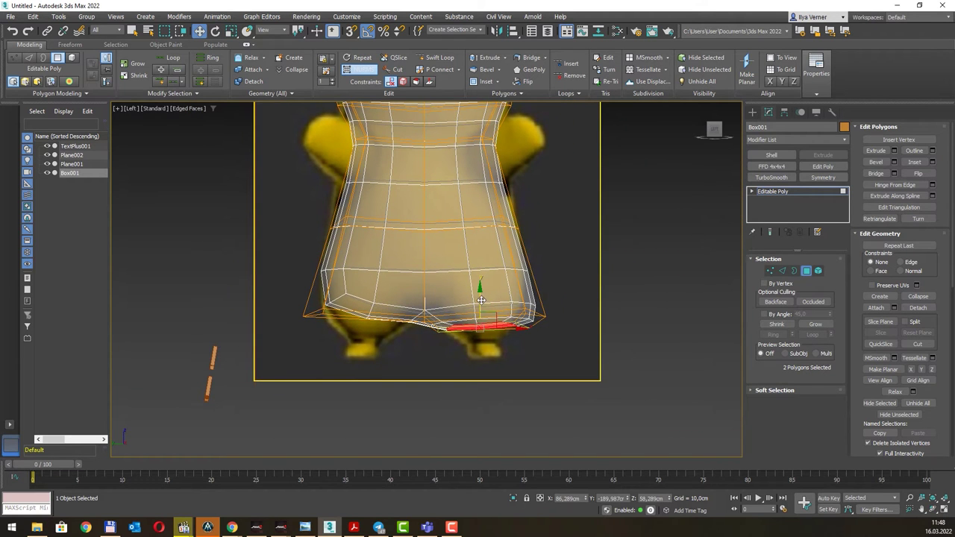
# - Shift-extrude a foot segment about 22 cm down and shrink its end to about 71%
pyautogui.hotkey('shift', 'e')
pyautogui.moveTo(482, 300)
pyautogui.mouseDown()
pyautogui.moveTo(483, 328)
pyautogui.moveTo(491, 314)
pyautogui.mouseUp()
pyautogui.keyDown('alt'); pyautogui.moveTo(491, 314); pyautogui.dragTo(524, 352, button='middle'); pyautogui.keyUp('alt')
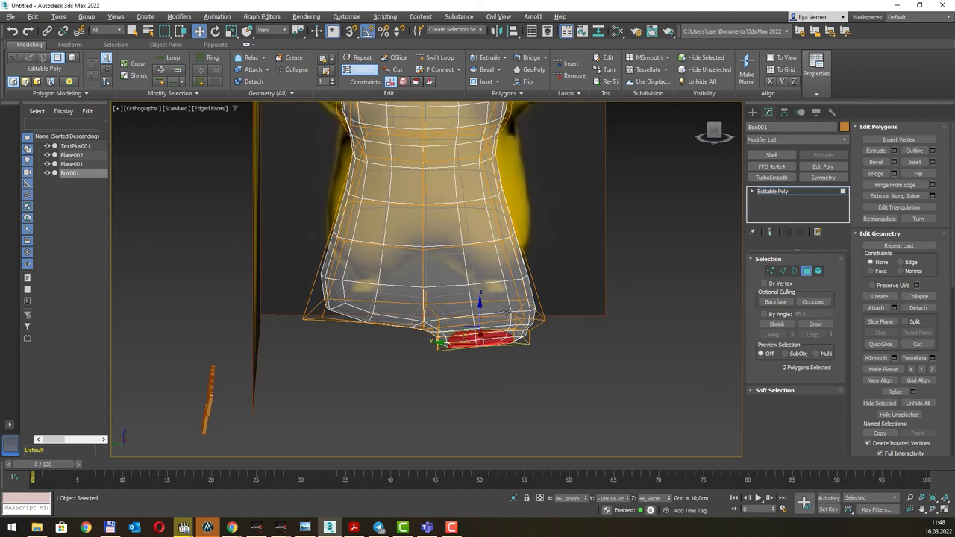
pyautogui.press('r')
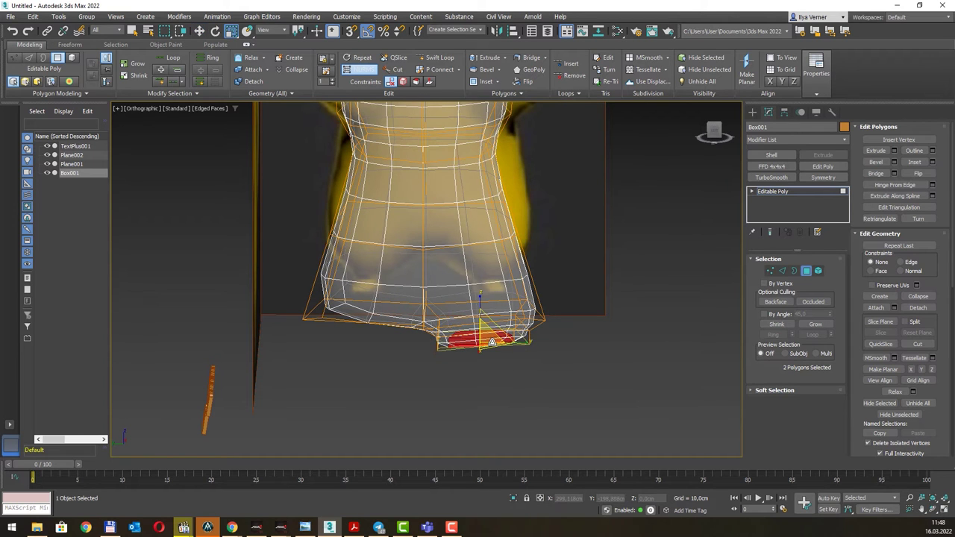
pyautogui.moveTo(490, 340); pyautogui.dragTo(497, 364)
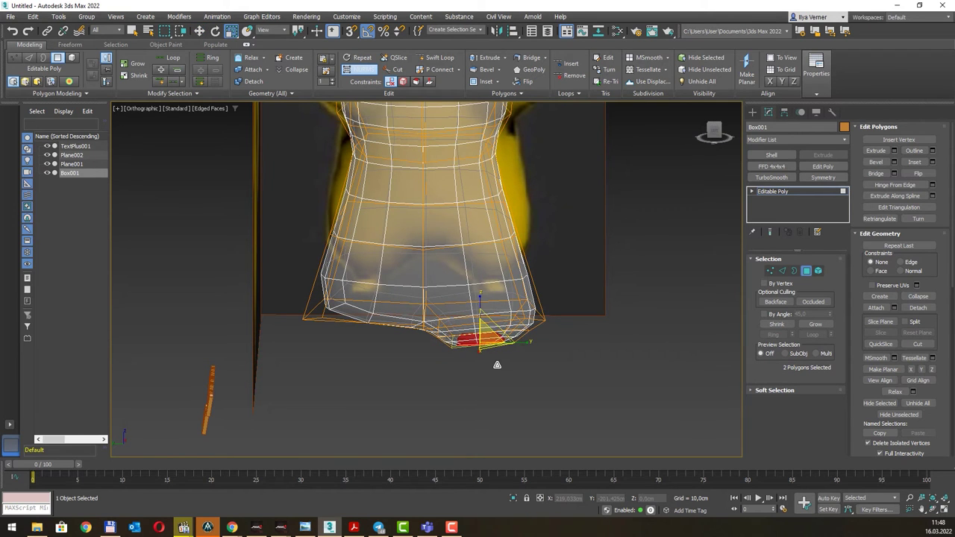
pyautogui.press('l')
pyautogui.press('z')
pyautogui.scroll(-3, 500, 302)
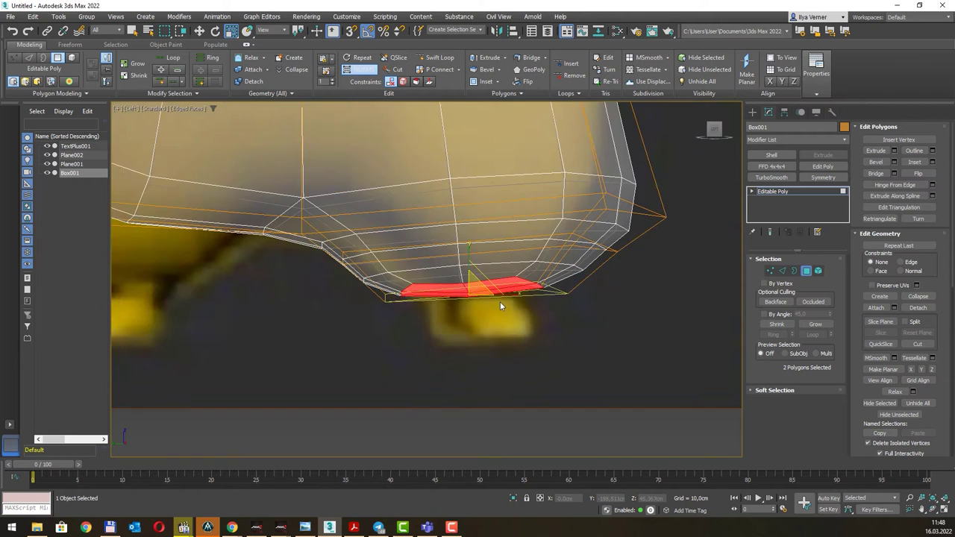
pyautogui.scroll(-2, 500, 301)
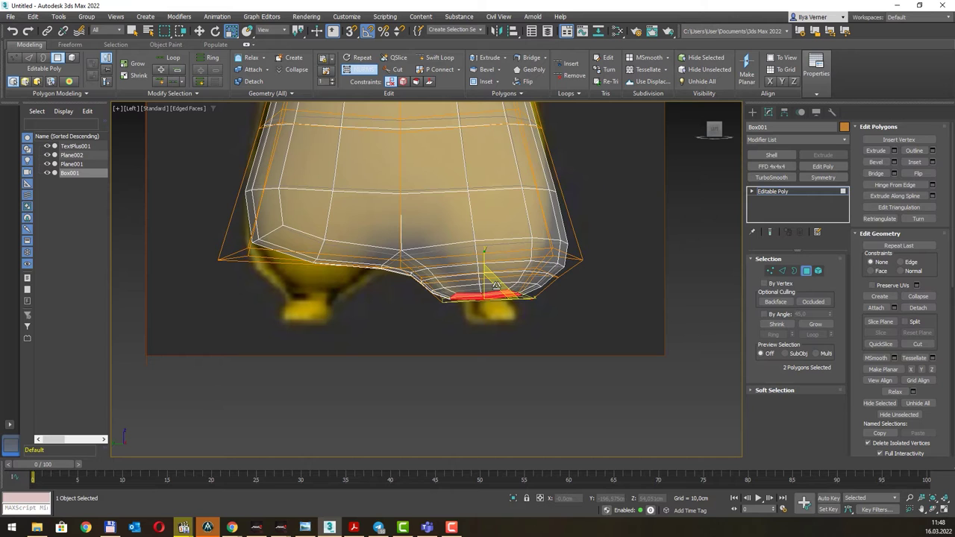
# - Move the foot end further down and select the face at its tip
pyautogui.press('w')
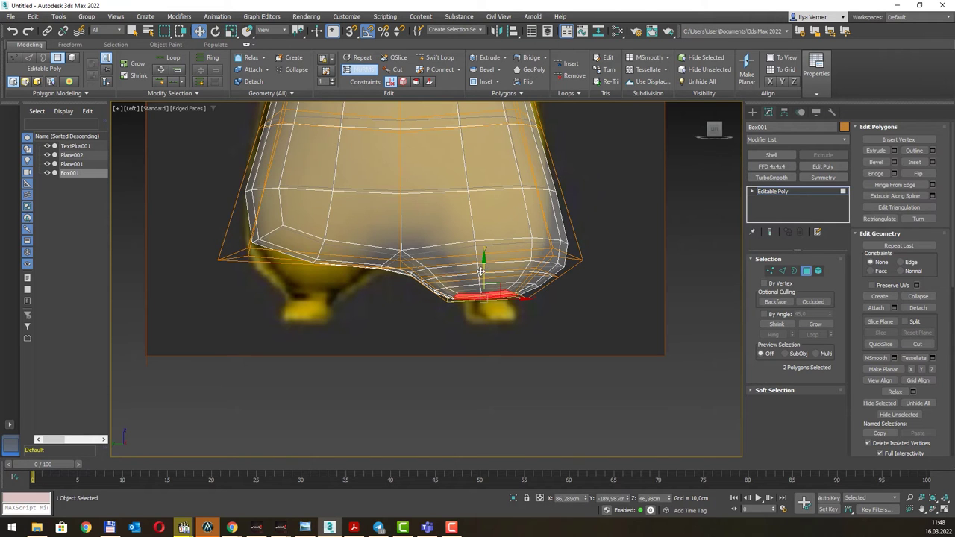
pyautogui.moveTo(481, 272); pyautogui.dragTo(489, 292)
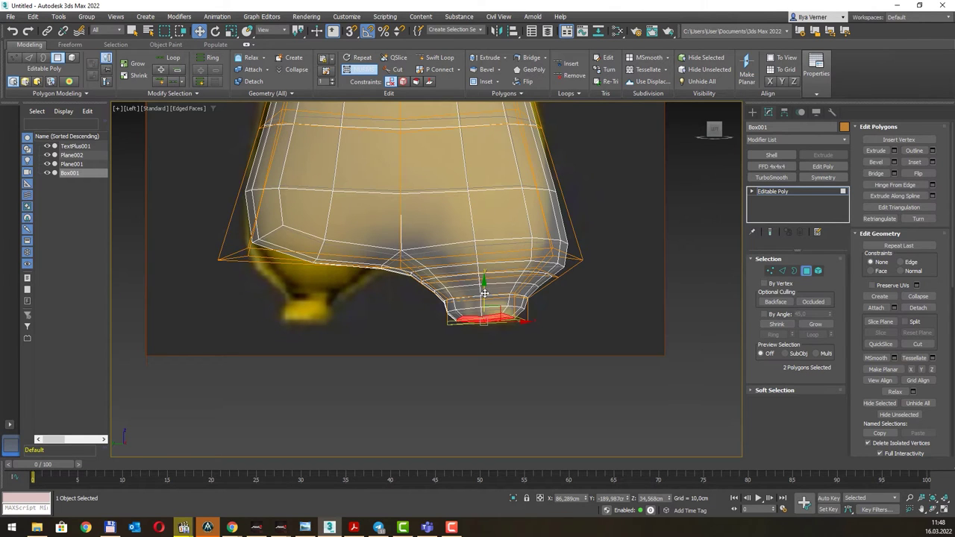
pyautogui.moveTo(484, 293); pyautogui.dragTo(485, 297)
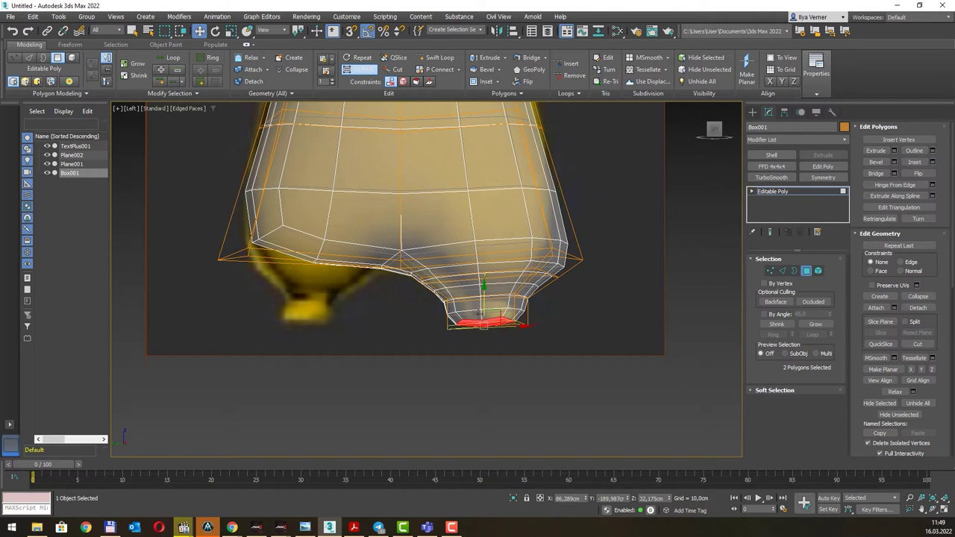
pyautogui.click(478, 314)
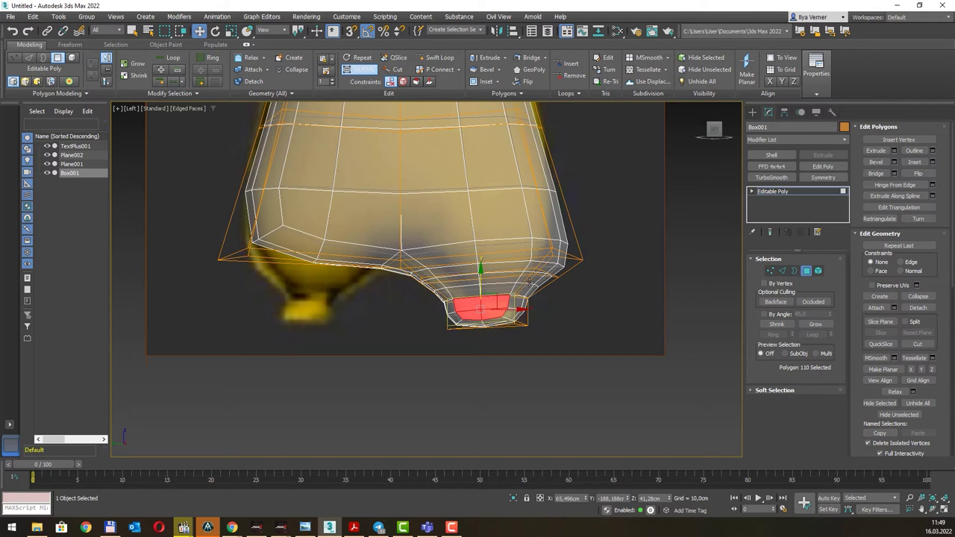
# - In Front view, pull the foot's end face left along X to lengthen the foot
pyautogui.press('f')
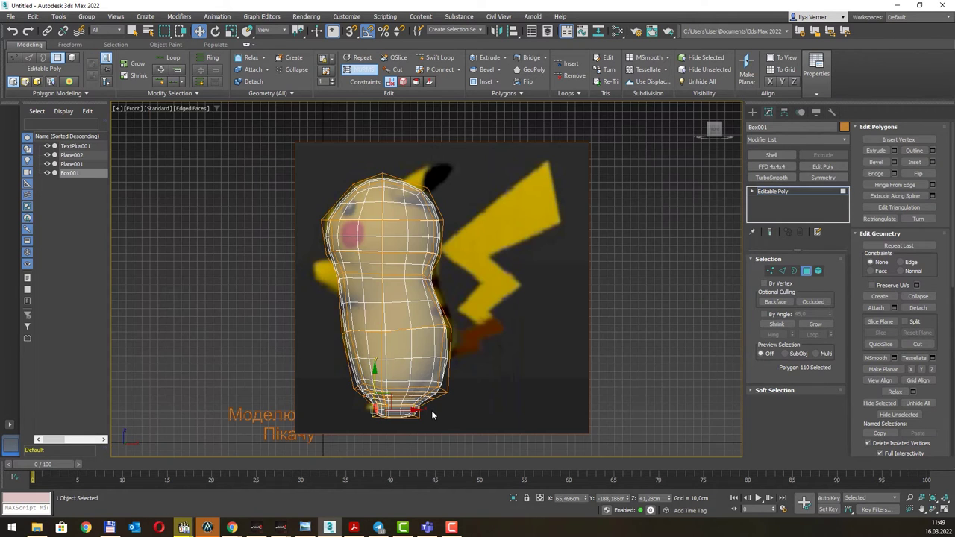
pyautogui.scroll(3, 411, 419)
pyautogui.scroll(3, 403, 410)
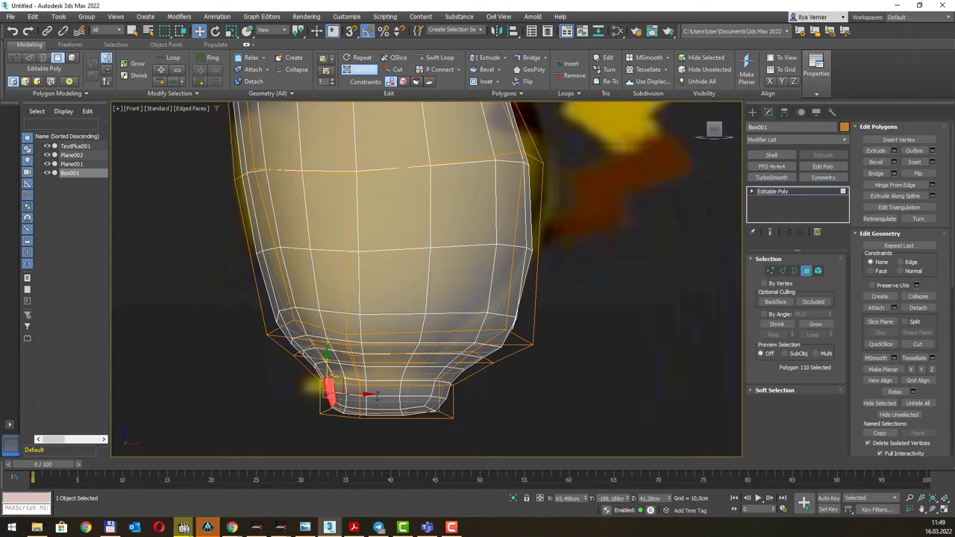
pyautogui.moveTo(360, 395); pyautogui.dragTo(301, 395)
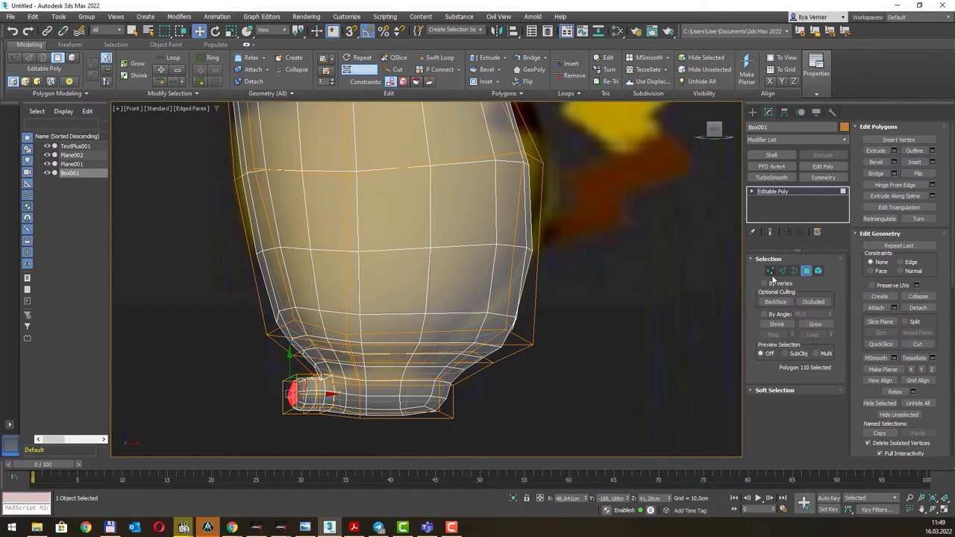
# - Move the foot and base vertices to reshape where the foot joins the body
pyautogui.press('1')
pyautogui.moveTo(427, 386)
pyautogui.mouseDown()
pyautogui.moveTo(439, 390)
pyautogui.moveTo(402, 361)
pyautogui.moveTo(448, 366)
pyautogui.moveTo(439, 370)
pyautogui.mouseUp()
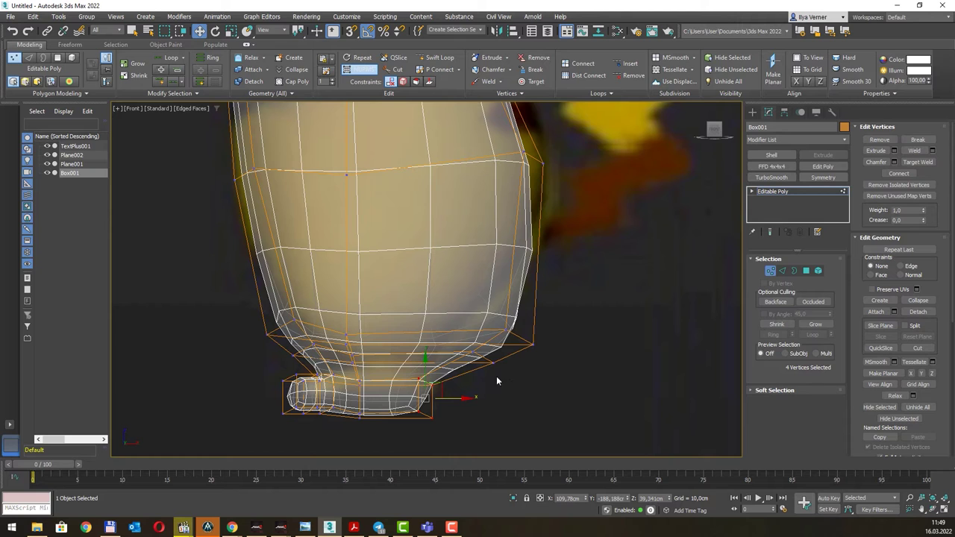
pyautogui.click(486, 349)
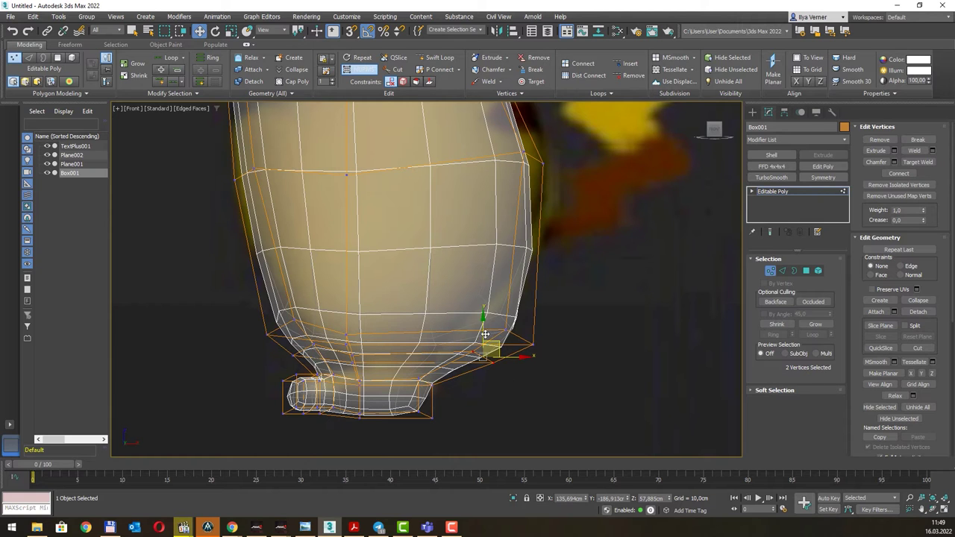
pyautogui.moveTo(485, 334); pyautogui.dragTo(466, 329)
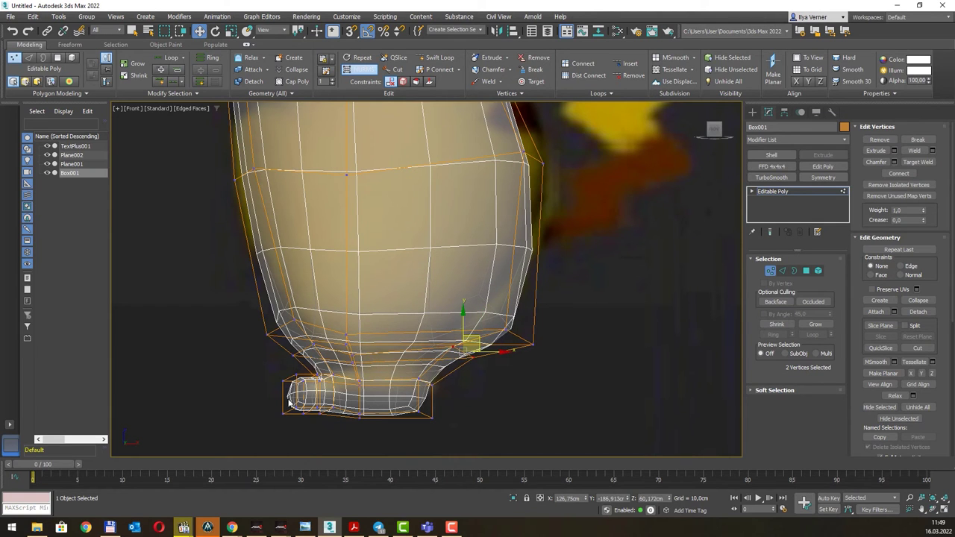
pyautogui.moveTo(276, 403); pyautogui.dragTo(307, 390)
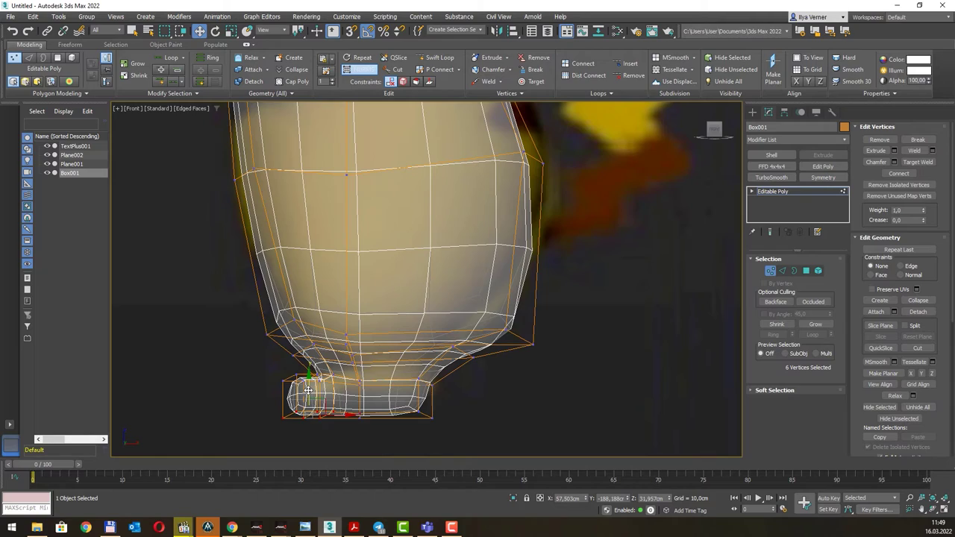
pyautogui.moveTo(308, 390)
pyautogui.keyDown('alt'); pyautogui.mouseDown(button='middle')
pyautogui.moveTo(411, 382)
pyautogui.moveTo(392, 393)
pyautogui.mouseUp(button='middle'); pyautogui.keyUp('alt')
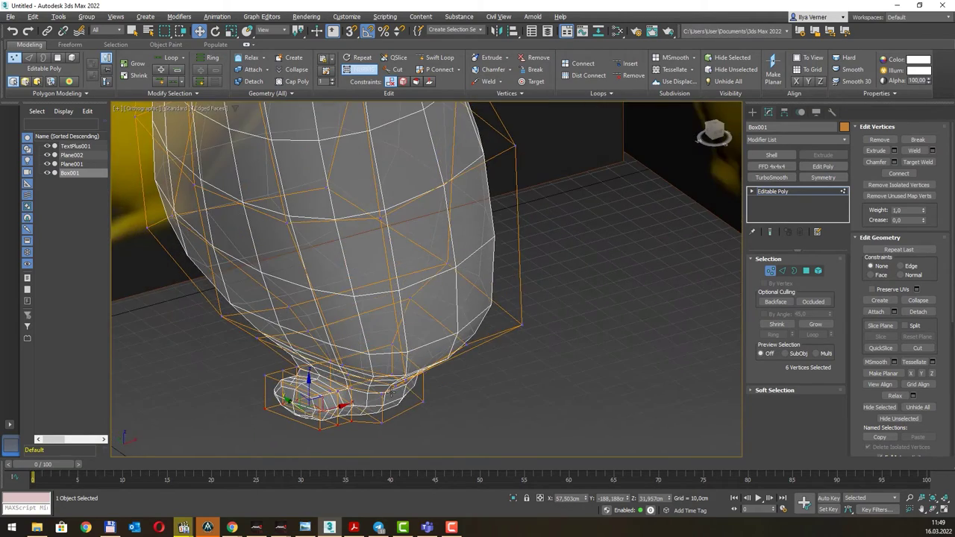
# - Toggle NURMS smoothing on and off to preview the smoothed foot
pyautogui.click(351, 70)
pyautogui.click(351, 69)
pyautogui.click(351, 69)
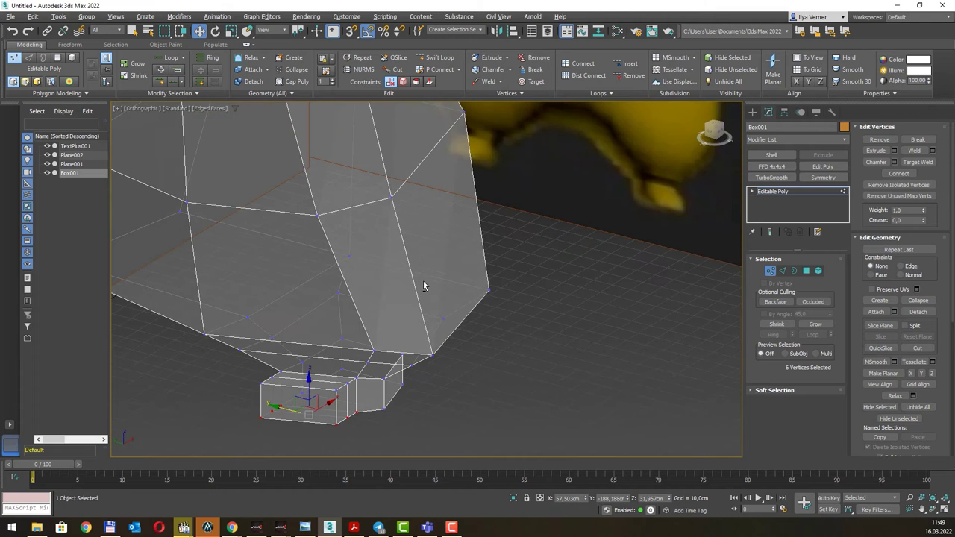
pyautogui.moveTo(380, 358); pyautogui.dragTo(445, 334, button='middle')
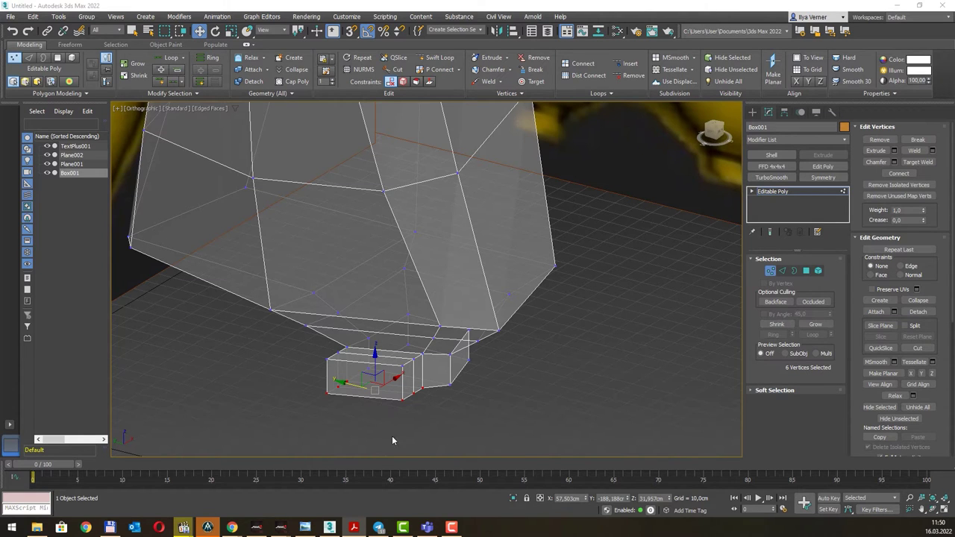
# - Try a vertical cut across the foot box's front, undo it, and exit Cut
pyautogui.press('q')
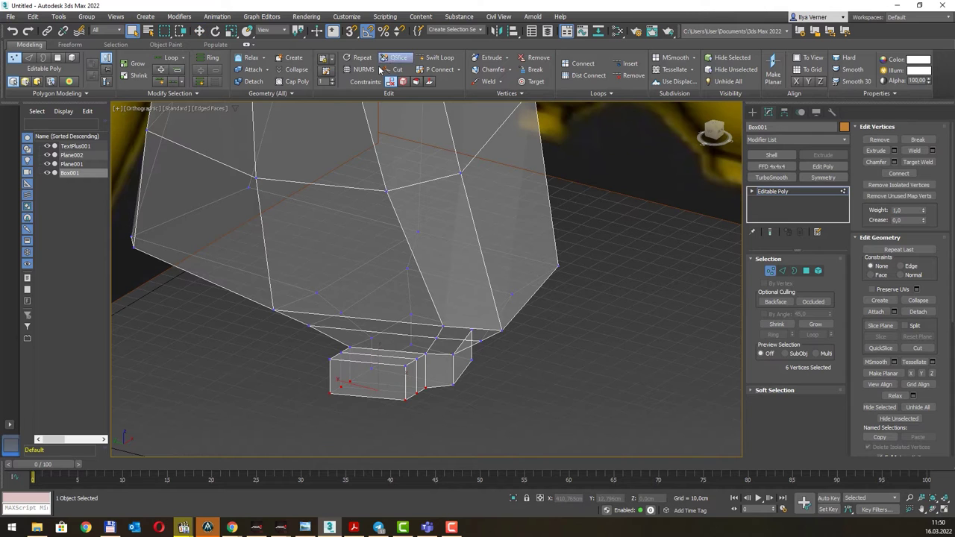
pyautogui.click(396, 69)
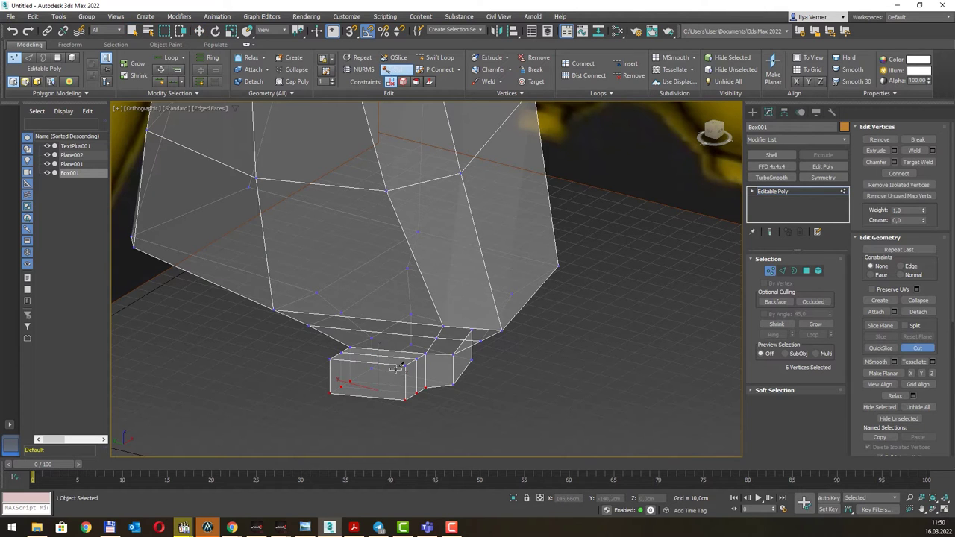
pyautogui.click(347, 363)
pyautogui.click(348, 394)
pyautogui.hotkey('ctrl', 'z')
pyautogui.rightClick(390, 360)
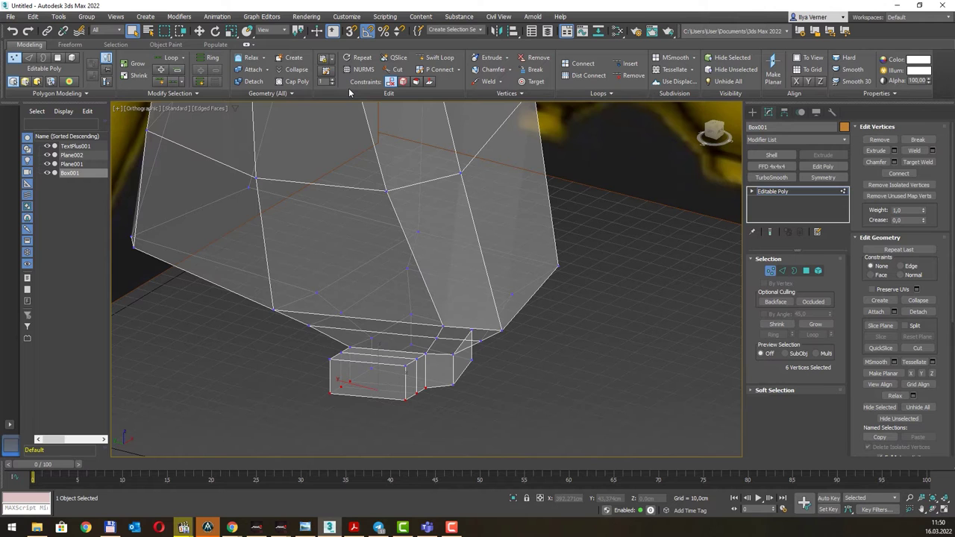
# - Connect the foot box's top and bottom front edges with 2 new vertical edges
pyautogui.press('2')
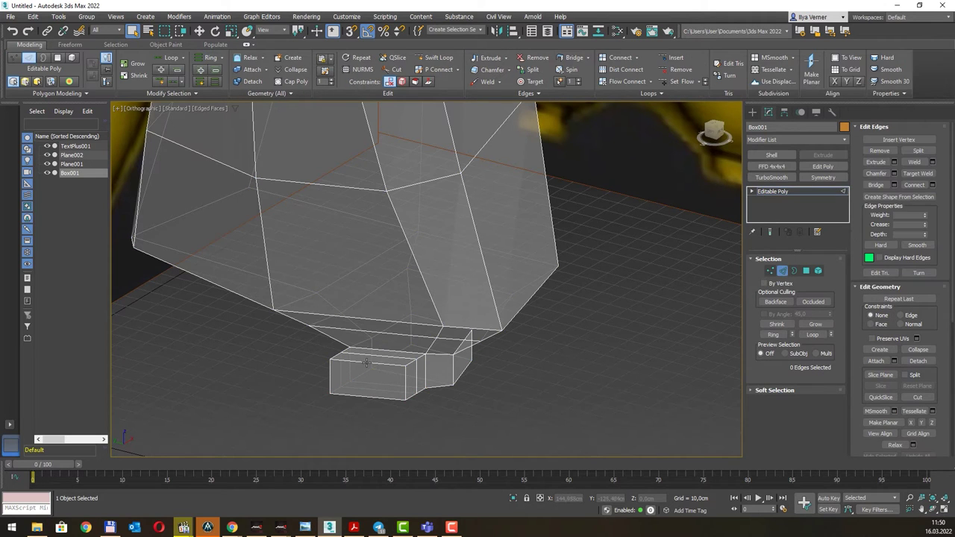
pyautogui.click(365, 363)
pyautogui.keyDown('ctrl'); pyautogui.click(375, 400); pyautogui.keyUp('ctrl')
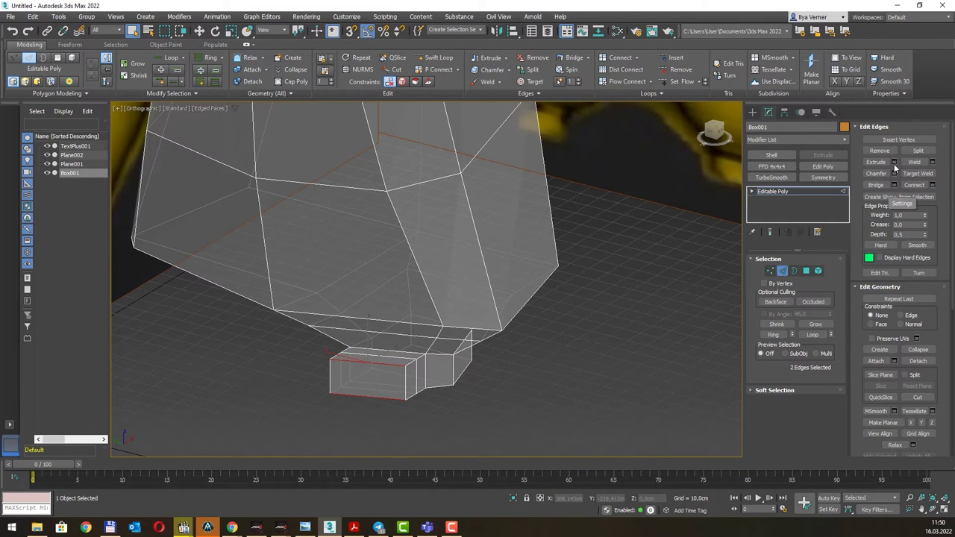
pyautogui.click(932, 185)
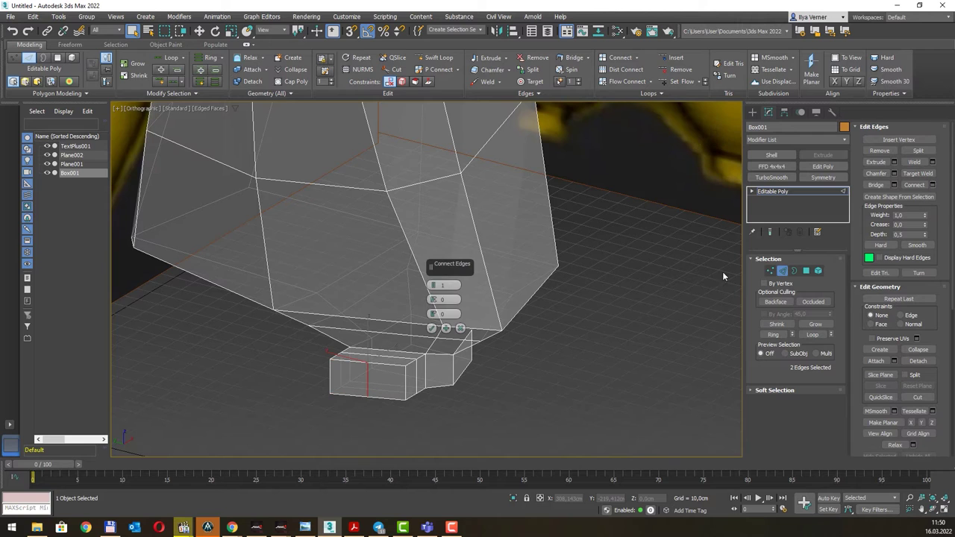
pyautogui.moveTo(433, 285); pyautogui.dragTo(434, 278)
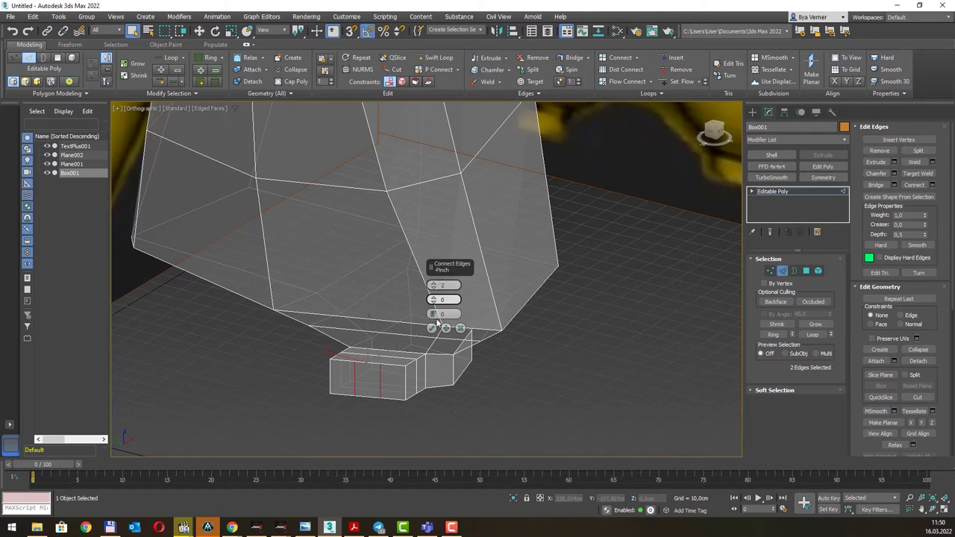
pyautogui.click(431, 329)
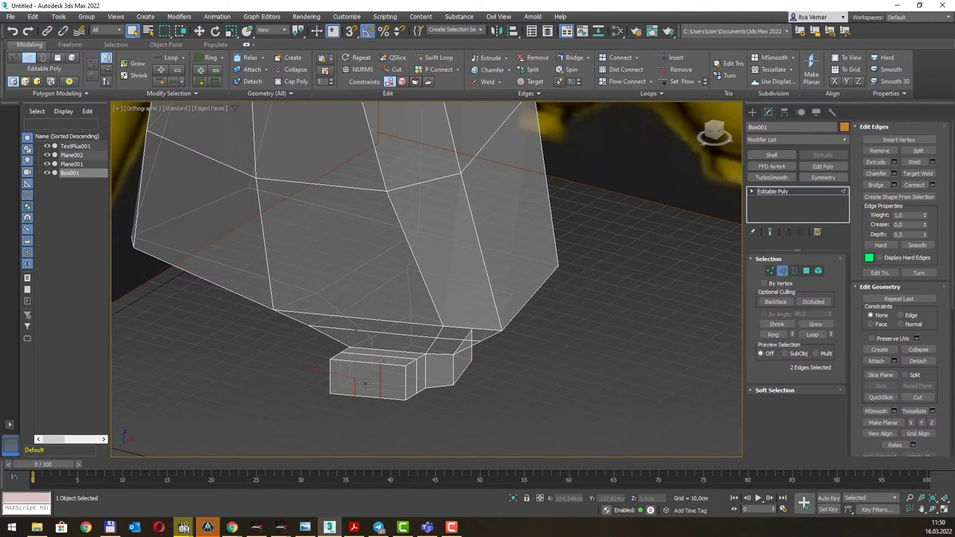
pyautogui.press('4')
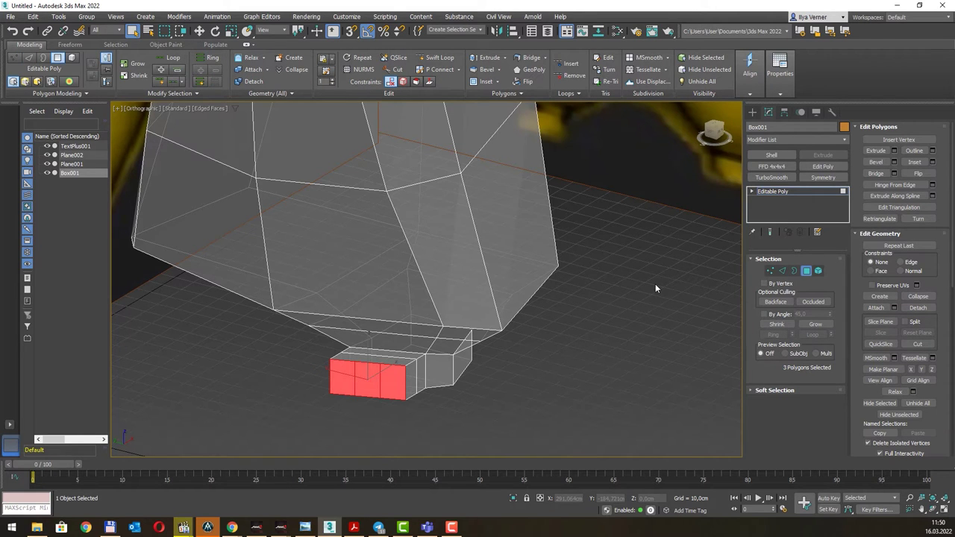
# - Inset the three front foot faces By Polygon by about 2.3 cm
pyautogui.click(498, 84)
pyautogui.click(490, 95)
pyautogui.click(438, 284)
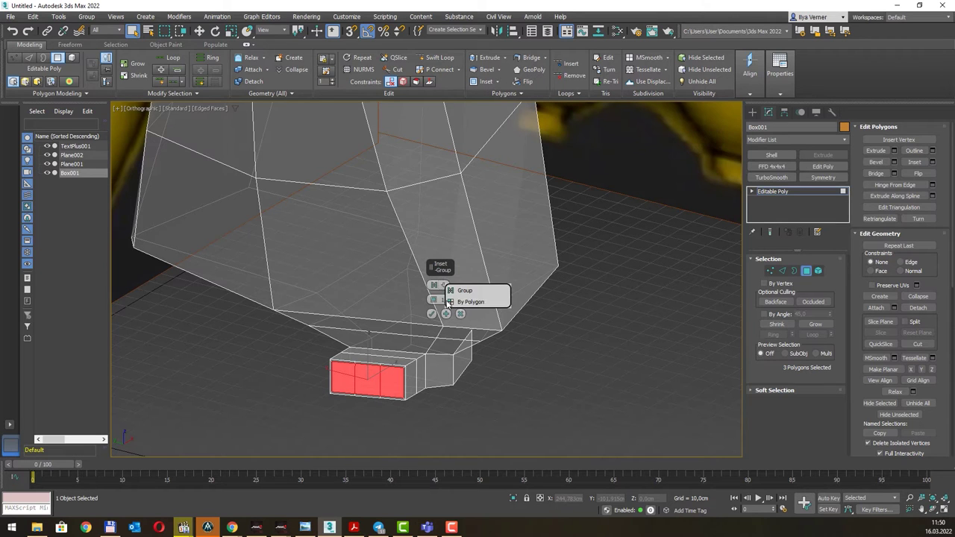
pyautogui.click(459, 302)
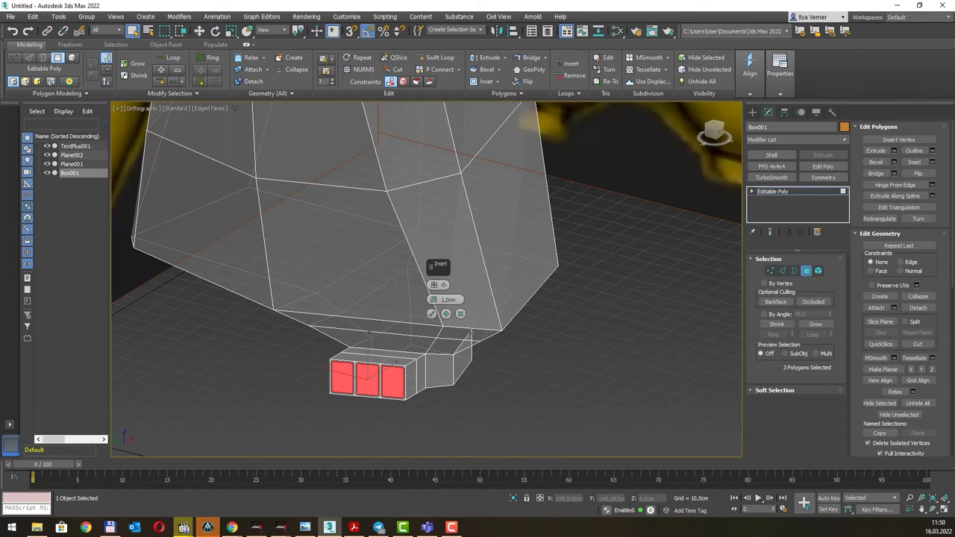
pyautogui.moveTo(435, 299); pyautogui.dragTo(437, 298)
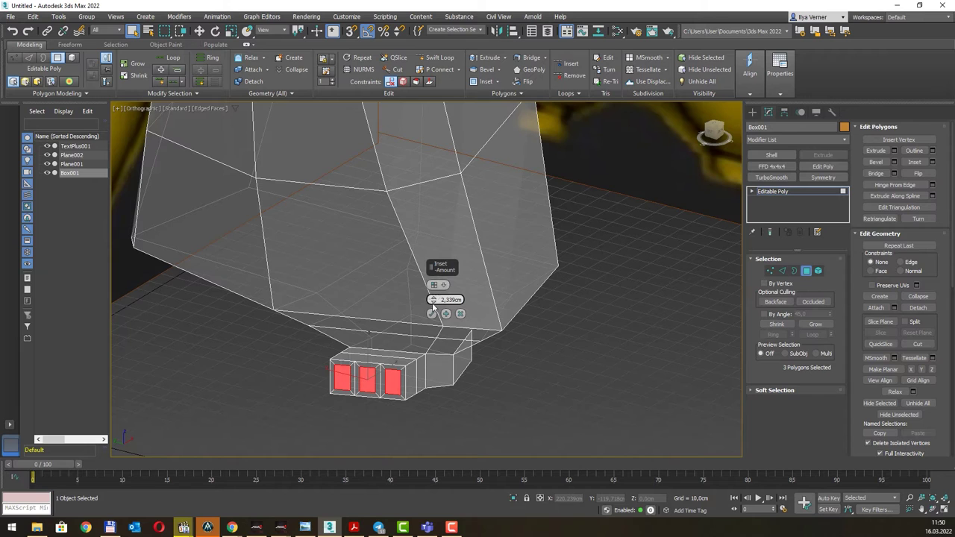
pyautogui.moveTo(433, 306); pyautogui.dragTo(435, 306)
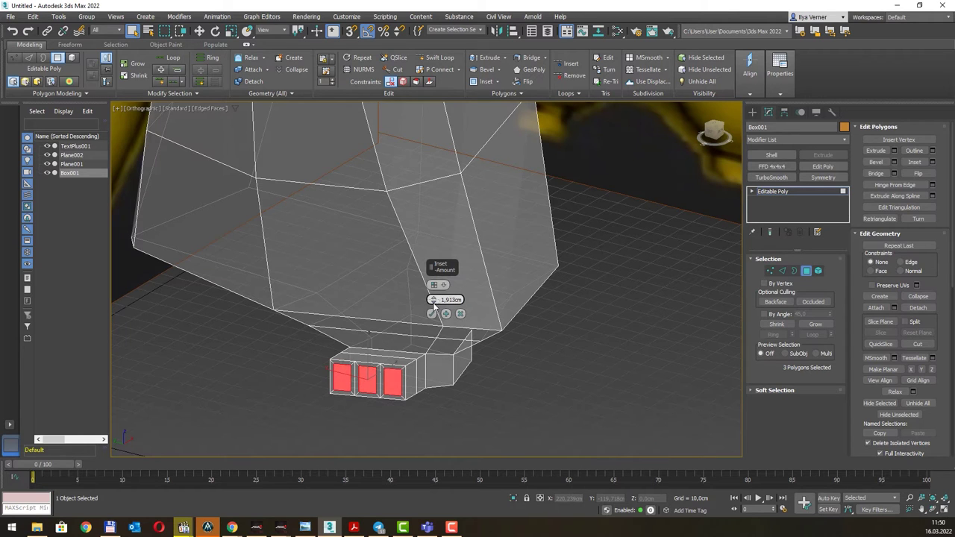
pyautogui.click(431, 313)
# - Move the inset toe faces outward along X to form three toes
pyautogui.keyDown('alt'); pyautogui.moveTo(444, 350); pyautogui.dragTo(435, 356, button='middle'); pyautogui.keyUp('alt')
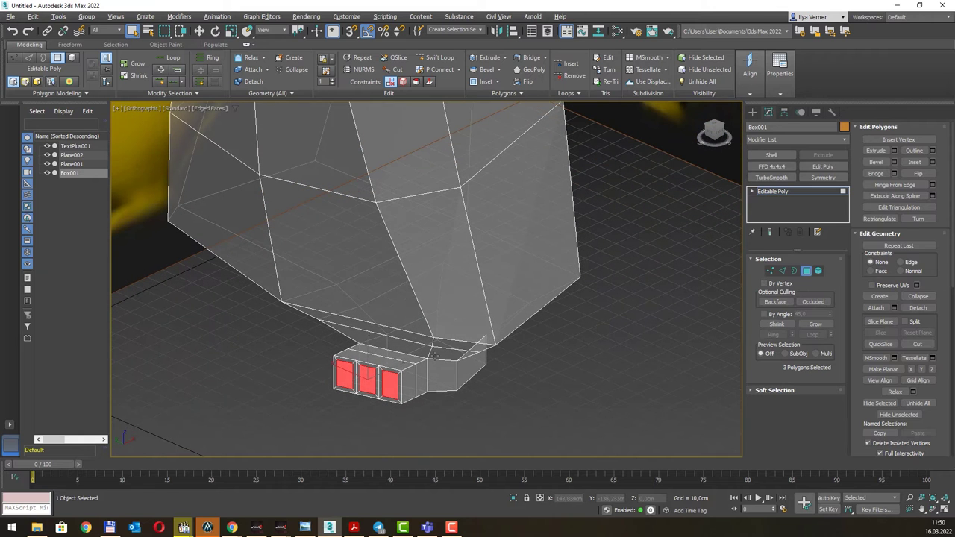
pyautogui.press('w')
pyautogui.moveTo(389, 373); pyautogui.dragTo(331, 394)
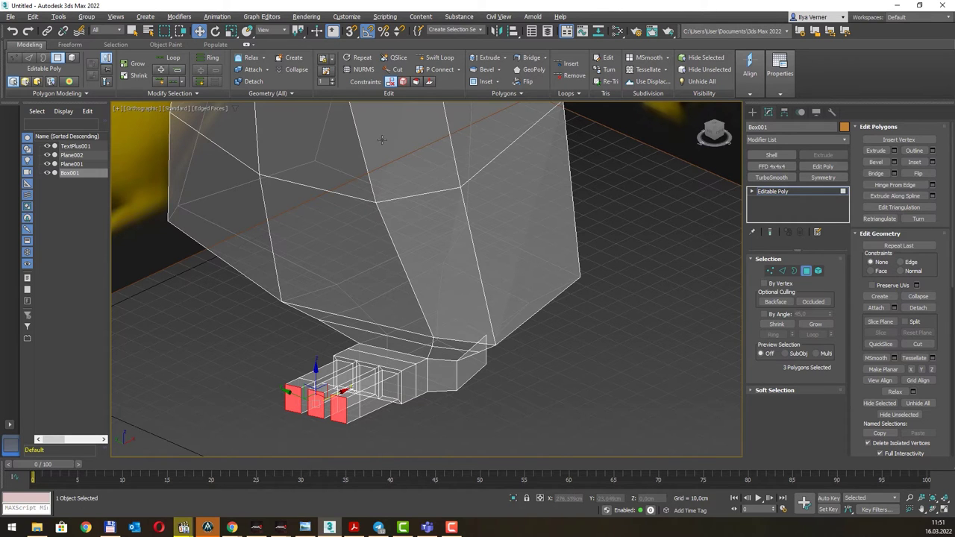
# - Apply NURMS smoothing to Box001 and orbit around to inspect the rounded foot and toes
pyautogui.click(363, 72)
pyautogui.click(808, 272)
pyautogui.moveTo(526, 273)
pyautogui.keyDown('alt'); pyautogui.mouseDown(button='middle')
pyautogui.moveTo(575, 244)
pyautogui.moveTo(477, 237)
pyautogui.moveTo(506, 264)
pyautogui.moveTo(512, 228)
pyautogui.moveTo(515, 272)
pyautogui.moveTo(485, 254)
pyautogui.moveTo(492, 241)
pyautogui.mouseUp(button='middle'); pyautogui.keyUp('alt')
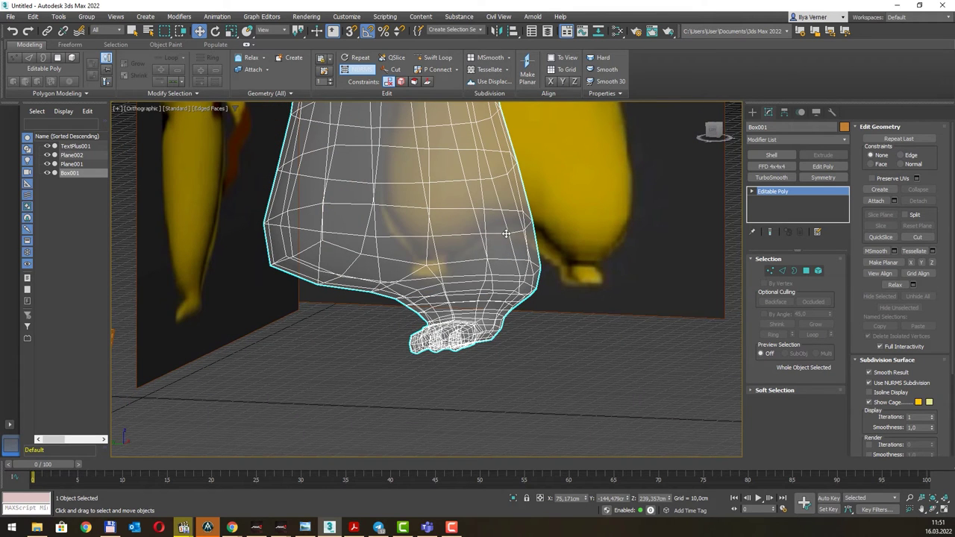
pyautogui.moveTo(513, 256)
pyautogui.keyDown('alt'); pyautogui.mouseDown(button='middle')
pyautogui.moveTo(453, 267)
pyautogui.moveTo(484, 269)
pyautogui.moveTo(493, 224)
pyautogui.moveTo(529, 191)
pyautogui.moveTo(518, 201)
pyautogui.mouseUp(button='middle'); pyautogui.keyUp('alt')
pyautogui.scroll(3, 486, 252)
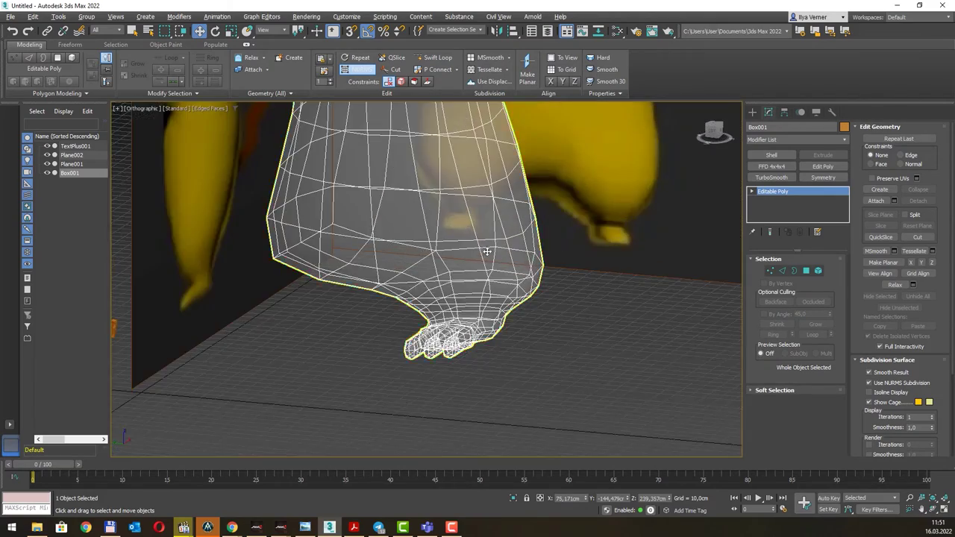
pyautogui.moveTo(487, 252)
pyautogui.keyDown('alt'); pyautogui.mouseDown(button='middle')
pyautogui.moveTo(502, 240)
pyautogui.moveTo(495, 247)
pyautogui.mouseUp(button='middle'); pyautogui.keyUp('alt')
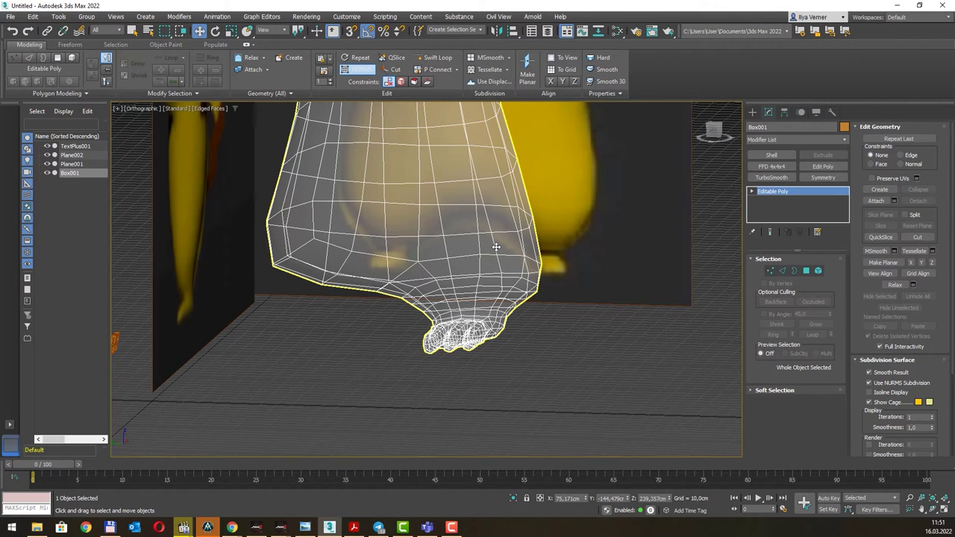
# - In Left view, move the vertices where the body meets the foot up and left to reshape the hip
pyautogui.press('l')
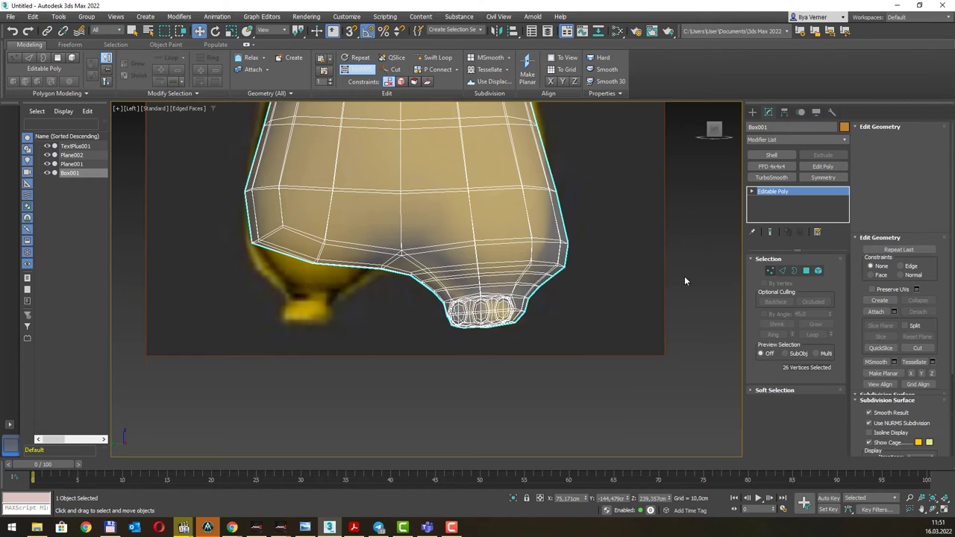
pyautogui.press('1')
pyautogui.moveTo(433, 321); pyautogui.dragTo(420, 259)
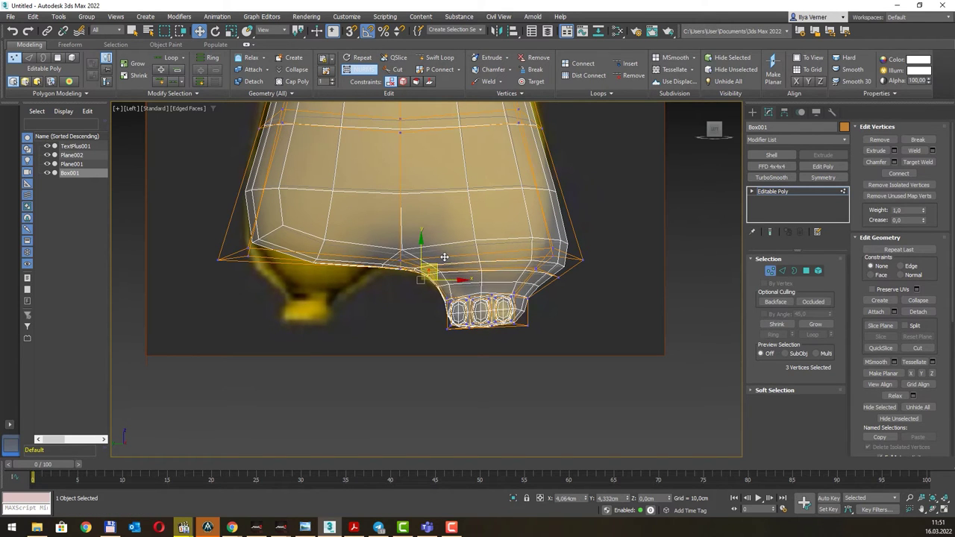
pyautogui.moveTo(446, 259)
pyautogui.mouseDown()
pyautogui.moveTo(405, 249)
pyautogui.moveTo(409, 220)
pyautogui.moveTo(408, 238)
pyautogui.mouseUp()
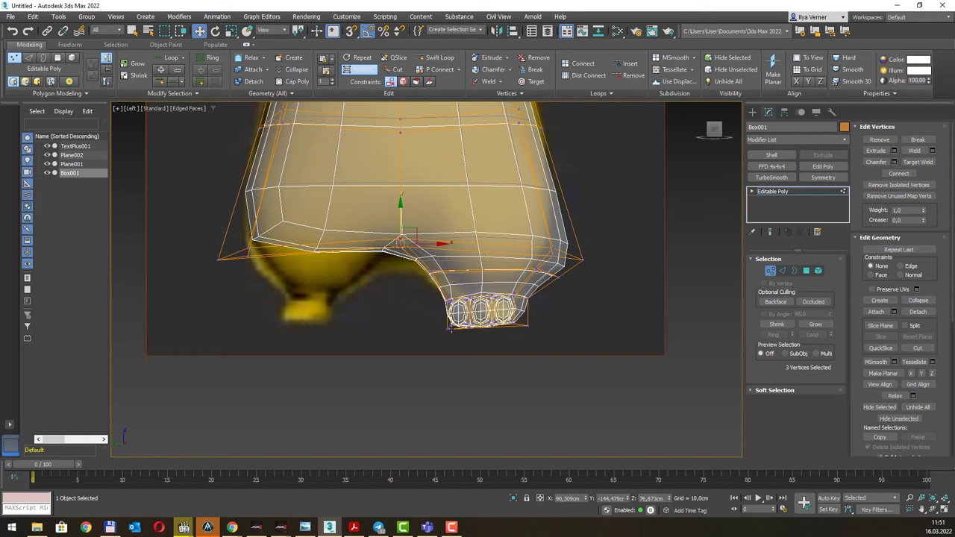
# - Shift the vertices along the body's bottom slightly left, then zoom out to see the whole body
pyautogui.moveTo(565, 339)
pyautogui.mouseDown()
pyautogui.moveTo(520, 294)
pyautogui.moveTo(550, 310)
pyautogui.mouseUp()
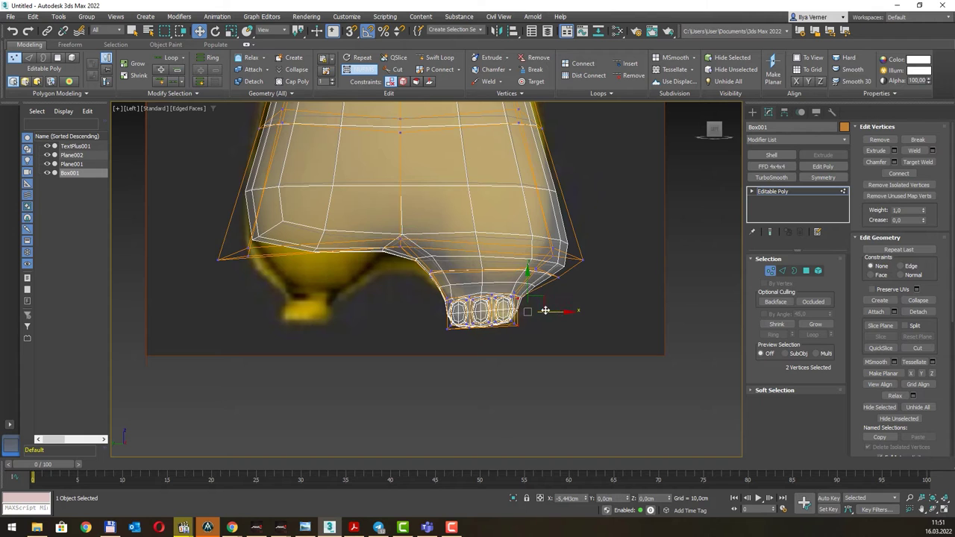
pyautogui.moveTo(617, 241)
pyautogui.mouseDown()
pyautogui.moveTo(550, 270)
pyautogui.moveTo(562, 252)
pyautogui.mouseUp()
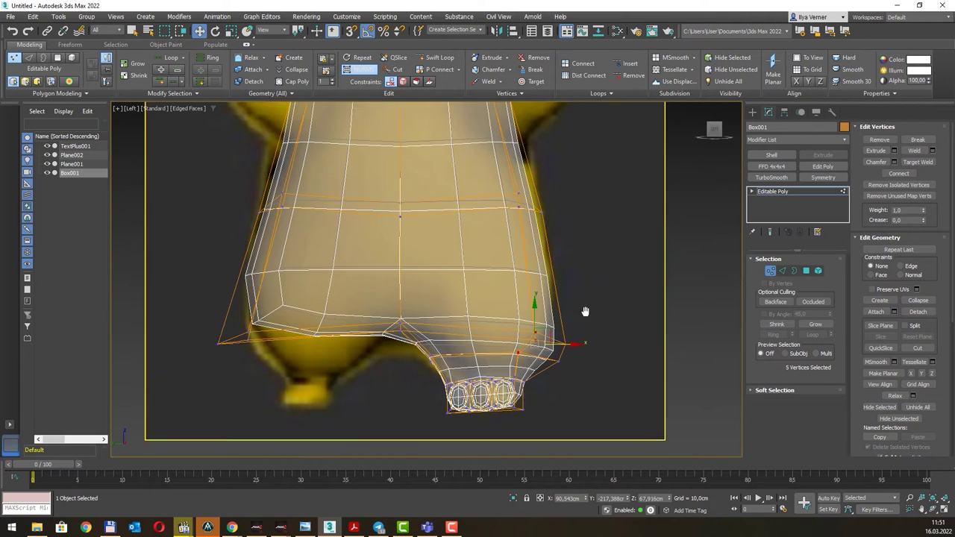
pyautogui.moveTo(565, 251); pyautogui.dragTo(546, 303, button='middle')
pyautogui.scroll(-2, 460, 199)
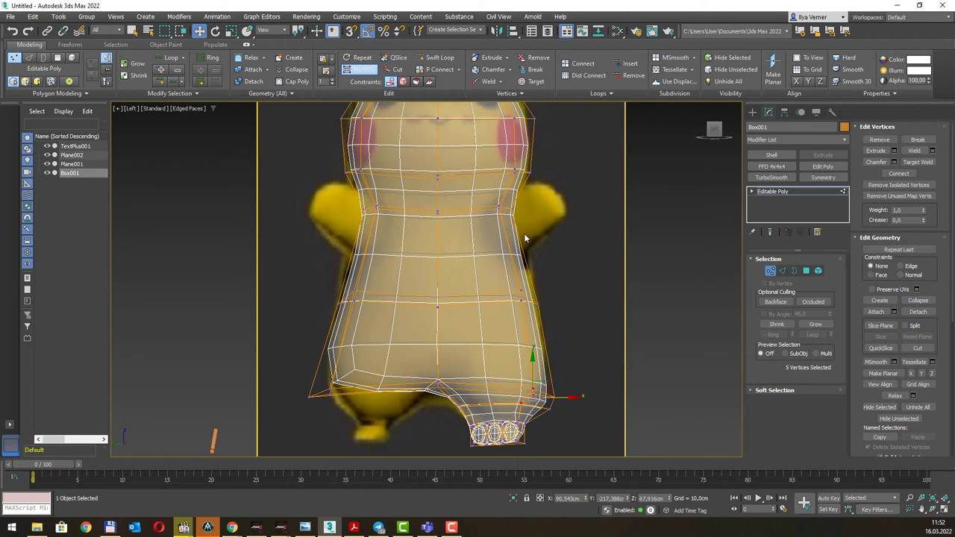
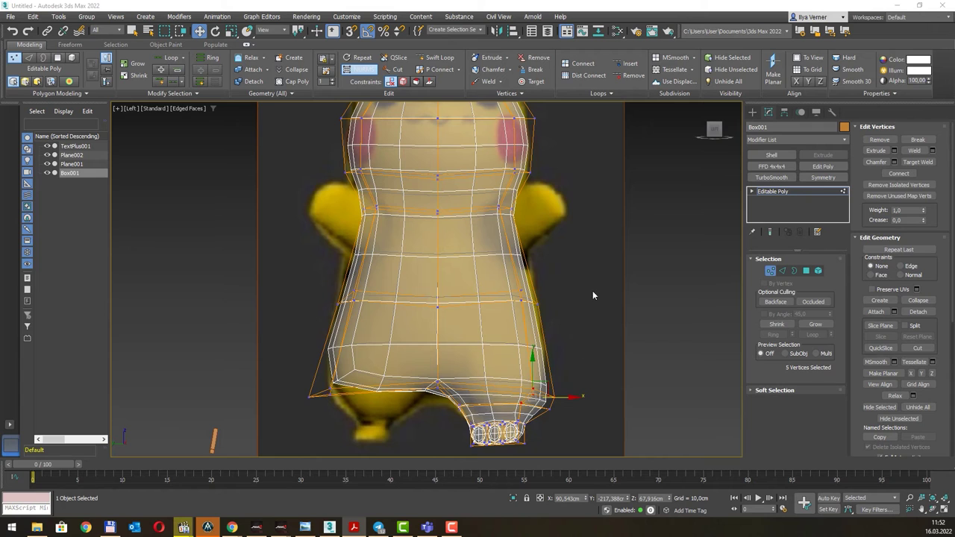
# - Delete Box001's left-half polygons, leaving only the right half over the Pikachu reference
pyautogui.click(805, 270)
pyautogui.scroll(-2, 627, 274)
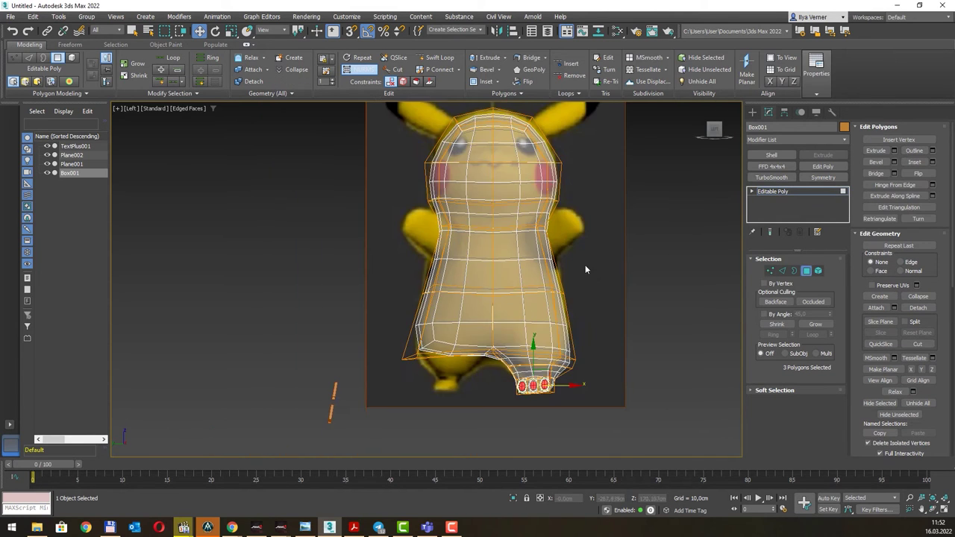
pyautogui.scroll(-2, 585, 264)
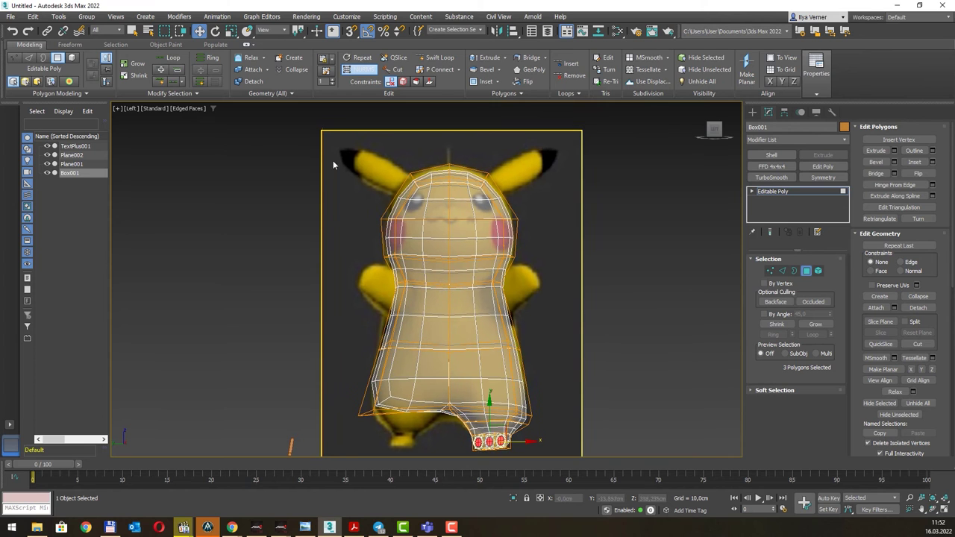
pyautogui.moveTo(291, 137); pyautogui.dragTo(441, 463)
pyautogui.press('Delete')
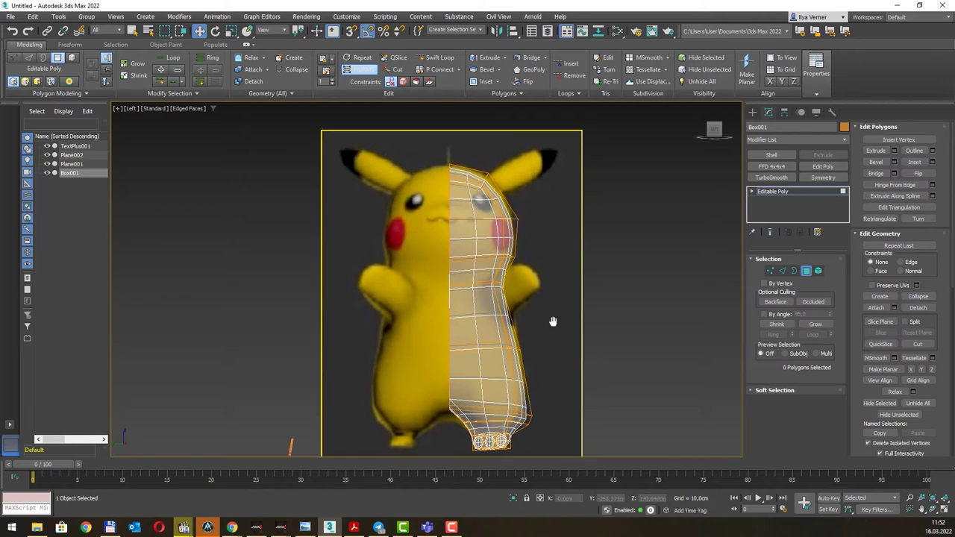
pyautogui.moveTo(550, 319); pyautogui.dragTo(497, 309, button='middle')
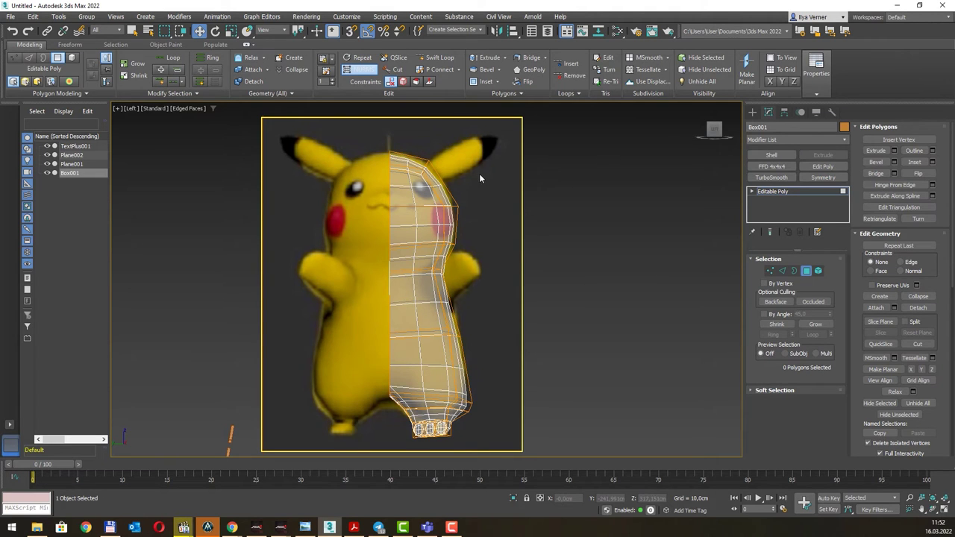
pyautogui.moveTo(479, 177); pyautogui.dragTo(482, 213, button='middle')
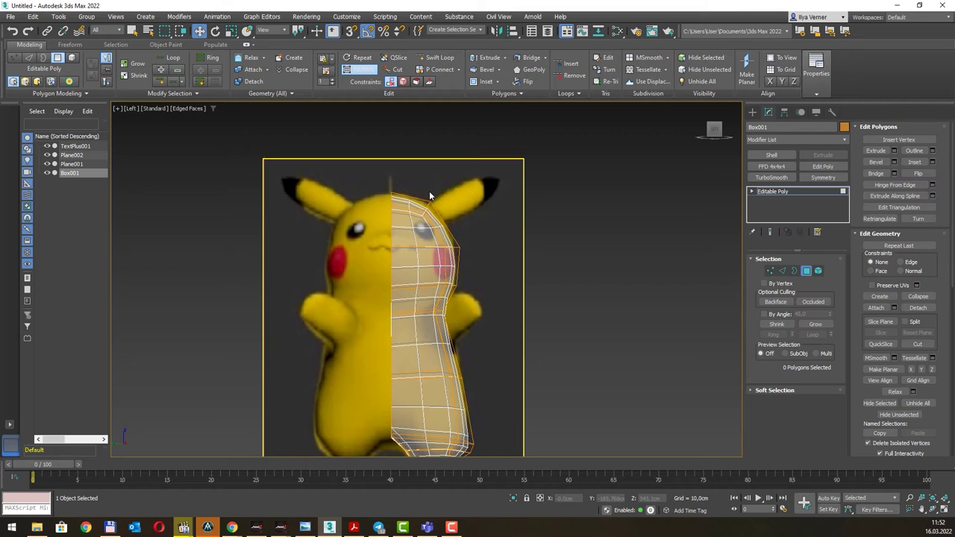
# - Select the vertices at the top of the head and nudge them slightly upward
pyautogui.click(770, 270)
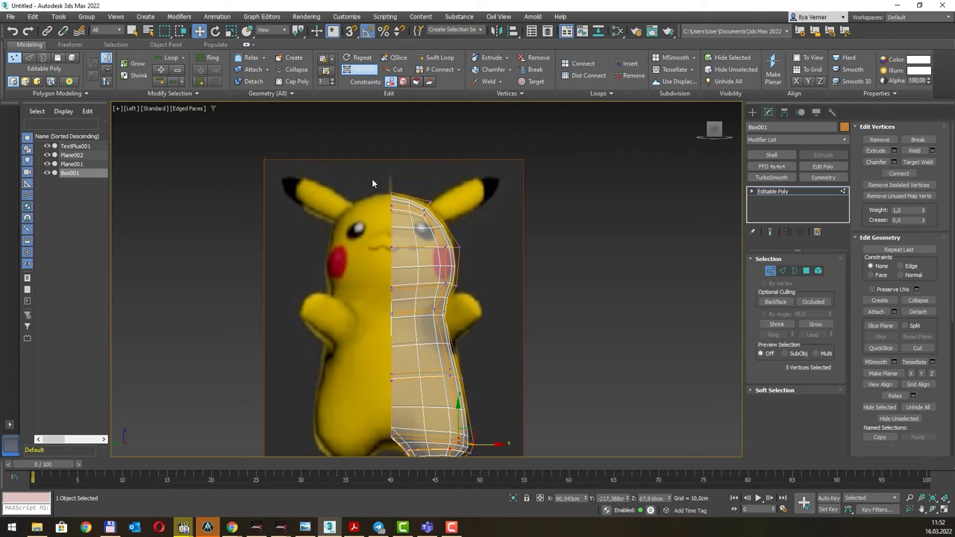
pyautogui.moveTo(359, 178); pyautogui.dragTo(472, 240)
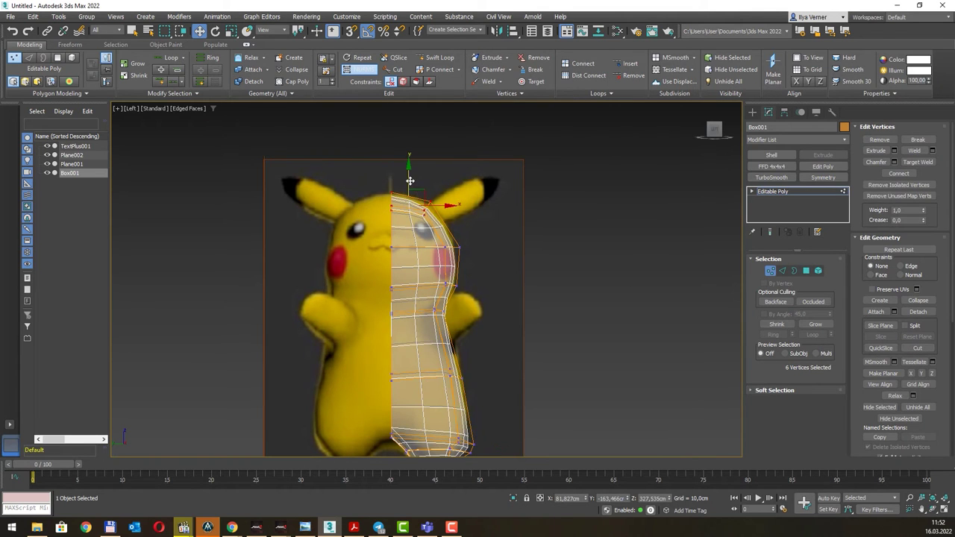
pyautogui.moveTo(411, 175); pyautogui.dragTo(411, 177)
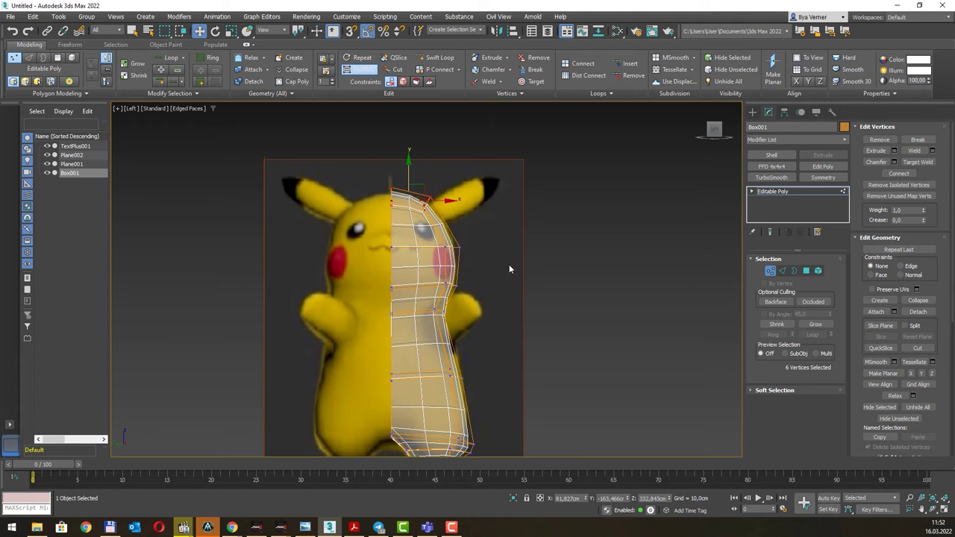
# - Return to the Left view framing the face and turn off the NURMS smoothed preview
pyautogui.moveTo(563, 277)
pyautogui.keyDown('alt'); pyautogui.mouseDown(button='middle')
pyautogui.moveTo(530, 295)
pyautogui.moveTo(552, 272)
pyautogui.moveTo(553, 286)
pyautogui.moveTo(477, 336)
pyautogui.mouseUp(button='middle'); pyautogui.keyUp('alt')
pyautogui.press('l')
pyautogui.scroll(3, 518, 186)
pyautogui.moveTo(520, 191); pyautogui.dragTo(500, 273, button='middle')
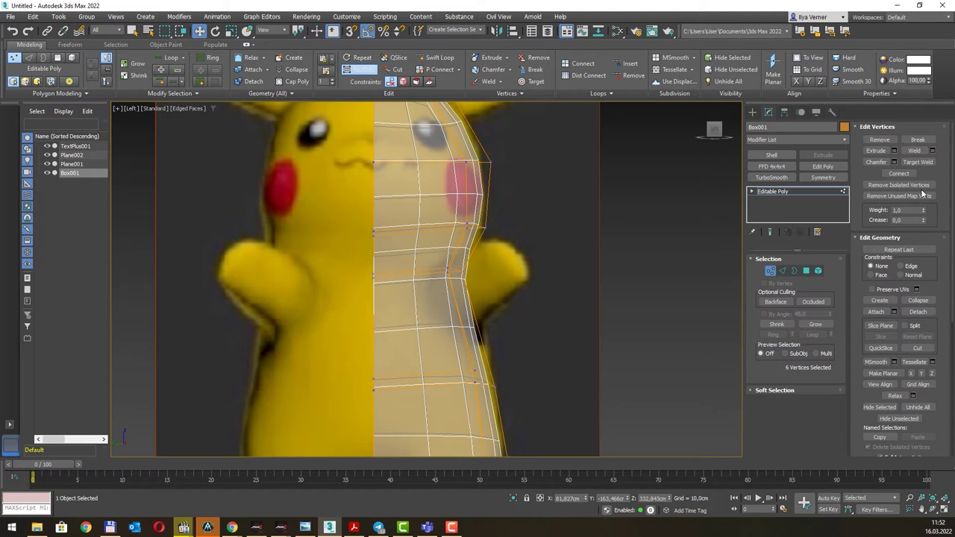
pyautogui.click(361, 70)
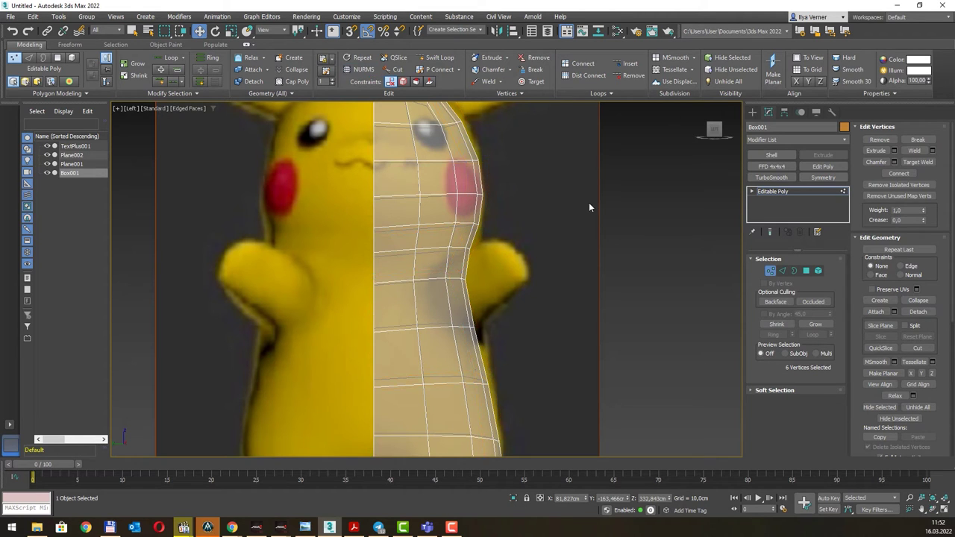
# - In the side view, select the row of waist vertices and move them upward
pyautogui.click(806, 272)
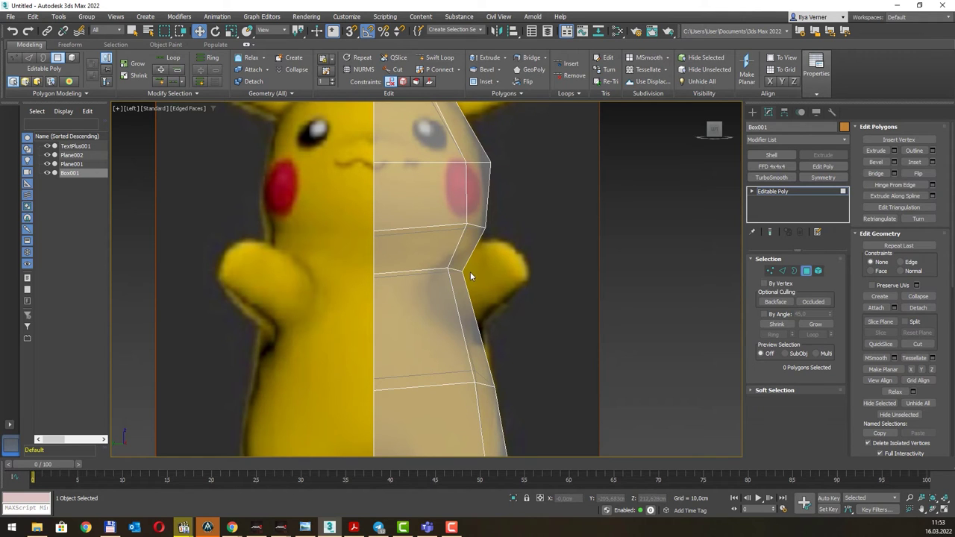
pyautogui.moveTo(498, 257)
pyautogui.keyDown('alt'); pyautogui.mouseDown(button='middle')
pyautogui.moveTo(464, 270)
pyautogui.moveTo(498, 259)
pyautogui.mouseUp(button='middle'); pyautogui.keyUp('alt')
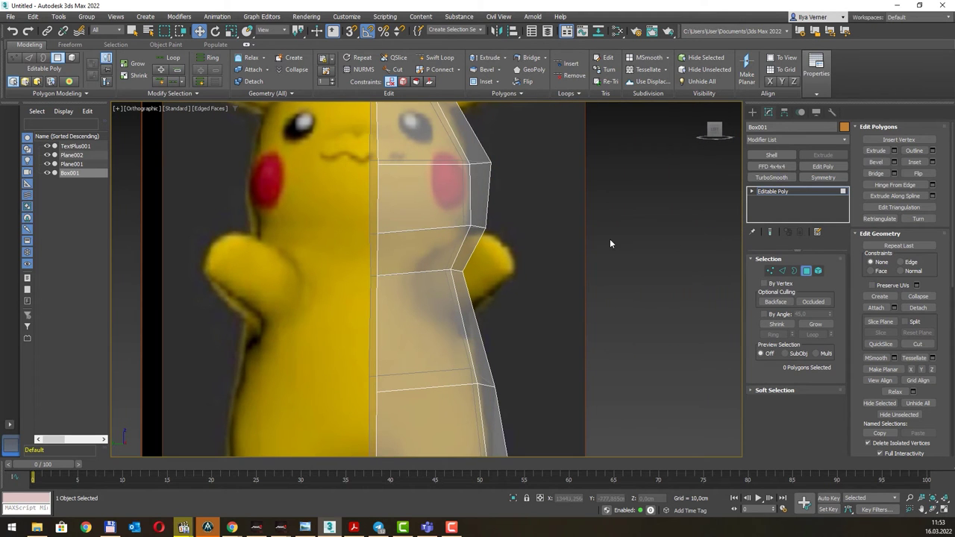
pyautogui.moveTo(568, 243); pyautogui.dragTo(572, 246, button='middle')
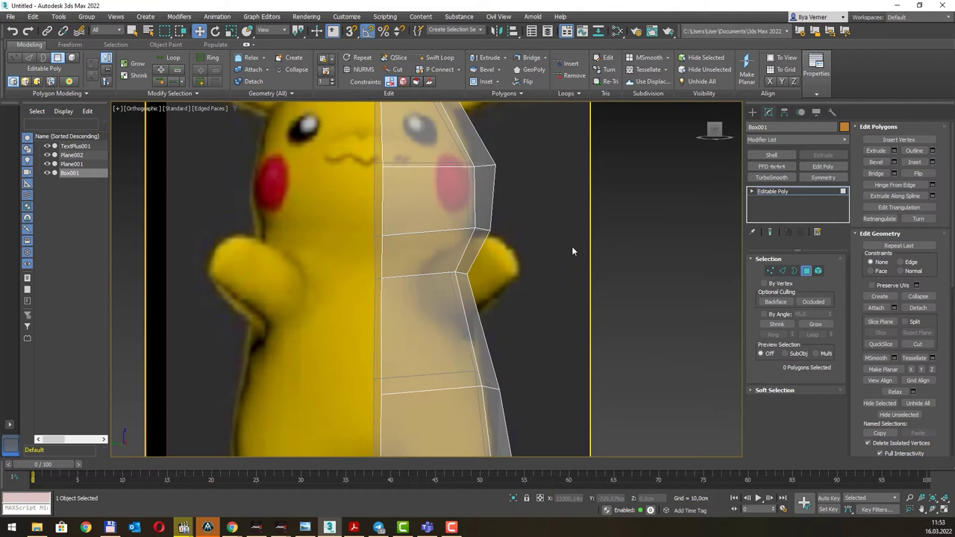
pyautogui.hotkey('shift', 'z')
pyautogui.hotkey('shift', 'z')
pyautogui.hotkey('shift', 'z')
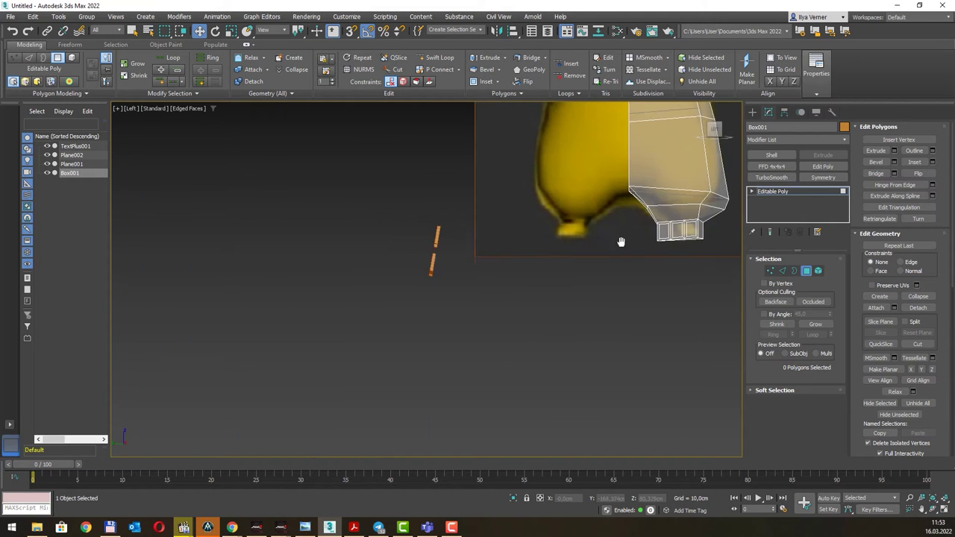
pyautogui.hotkey('shift', 'z')
pyautogui.hotkey('shift', 'z')
pyautogui.scroll(1, 560, 250)
pyautogui.scroll(2, 543, 284)
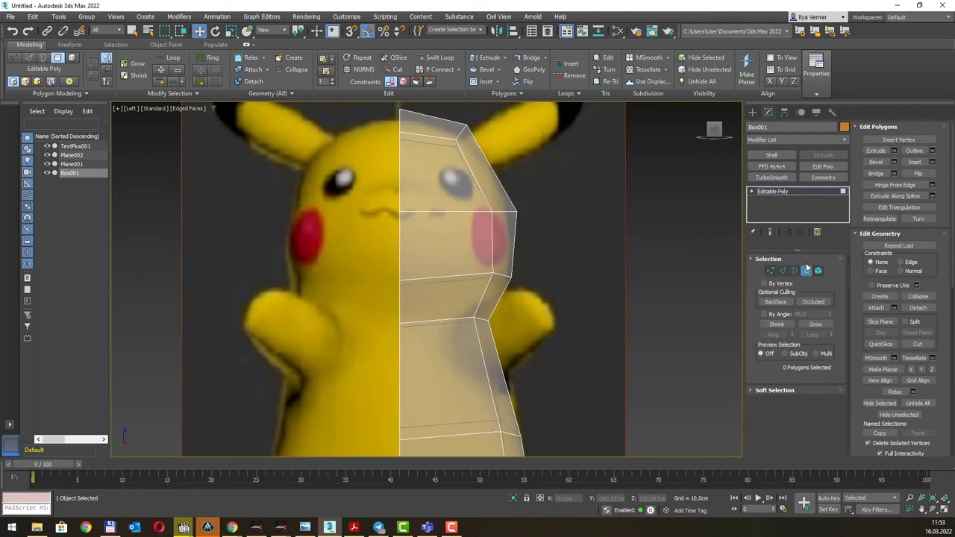
pyautogui.click(770, 271)
pyautogui.moveTo(516, 320)
pyautogui.mouseDown()
pyautogui.moveTo(411, 335)
pyautogui.moveTo(358, 315)
pyautogui.mouseUp()
pyautogui.moveTo(475, 307); pyautogui.dragTo(474, 295)
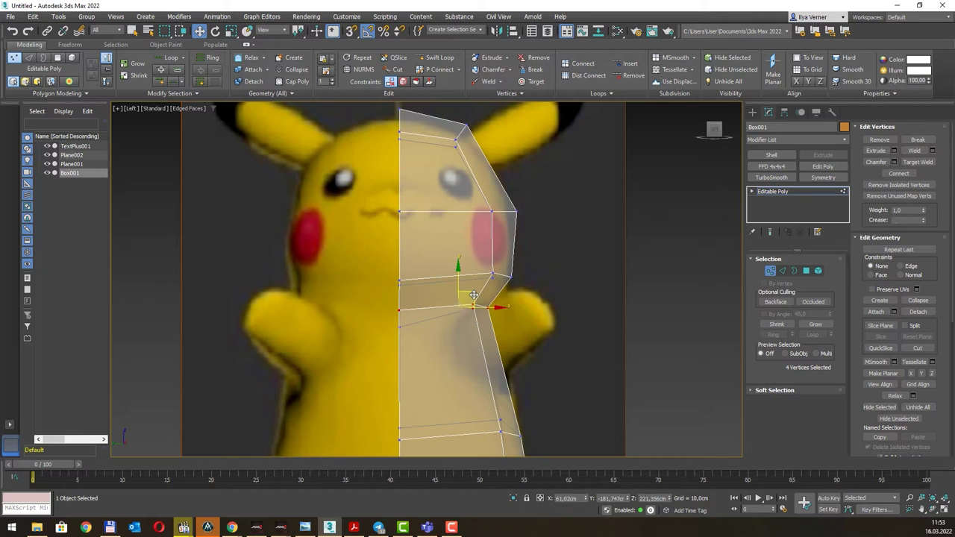
# - Undo that move, add one more vertex, and raise all five waist vertices to the arm base
pyautogui.hotkey('ctrl', 'z')
pyautogui.keyDown('ctrl'); pyautogui.click(399, 327); pyautogui.keyUp('ctrl')
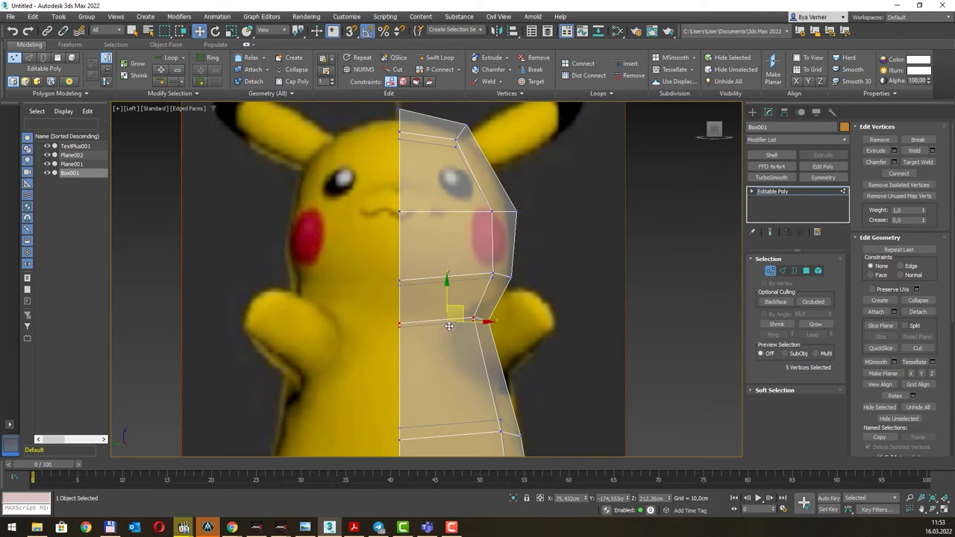
pyautogui.moveTo(447, 298); pyautogui.dragTo(446, 293)
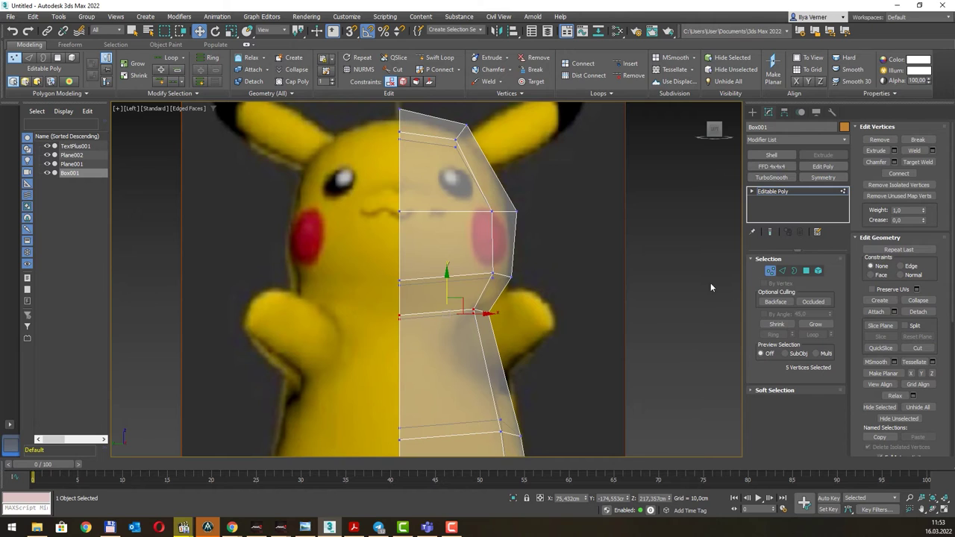
# - Cut a new edge across the body's side and select the resulting quad face over the arm
pyautogui.click(396, 70)
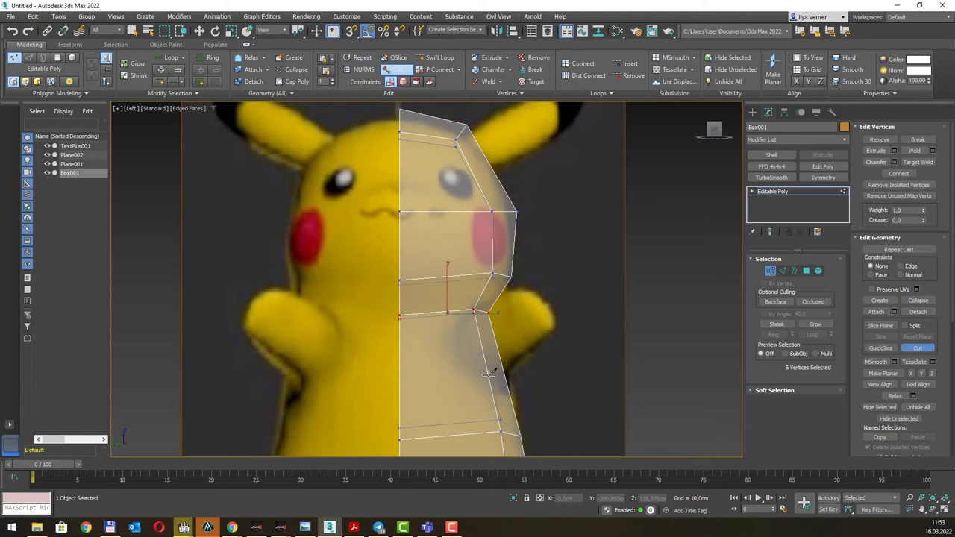
pyautogui.click(493, 376)
pyautogui.keyDown('alt'); pyautogui.moveTo(555, 339); pyautogui.dragTo(489, 341, button='middle'); pyautogui.keyUp('alt')
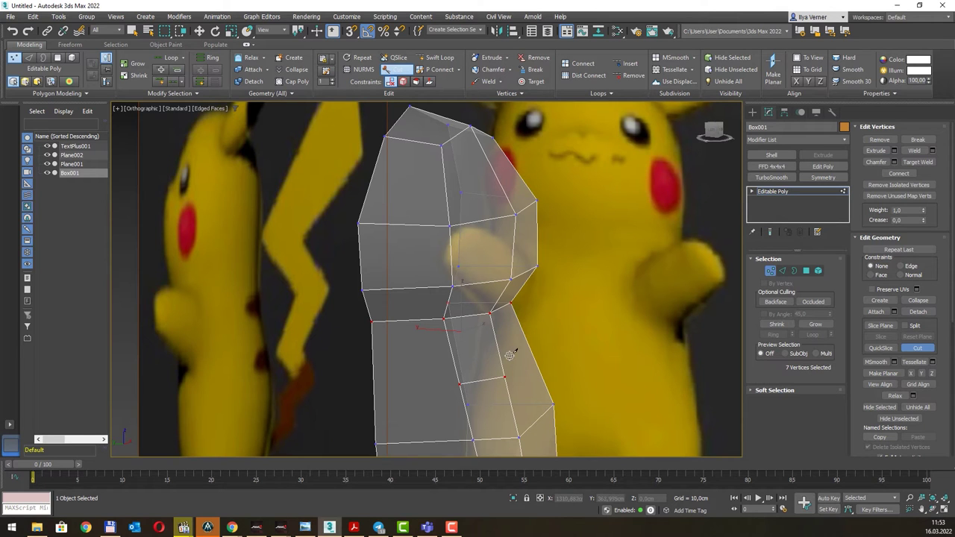
pyautogui.moveTo(509, 348); pyautogui.dragTo(509, 314, button='middle')
pyautogui.click(809, 271)
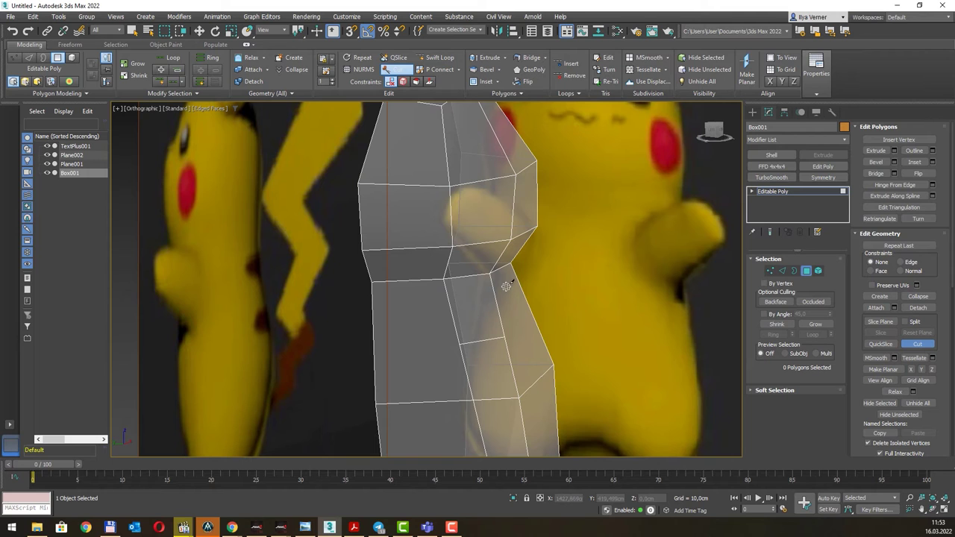
pyautogui.rightClick(522, 288)
pyautogui.rightClick(556, 285)
pyautogui.click(711, 314)
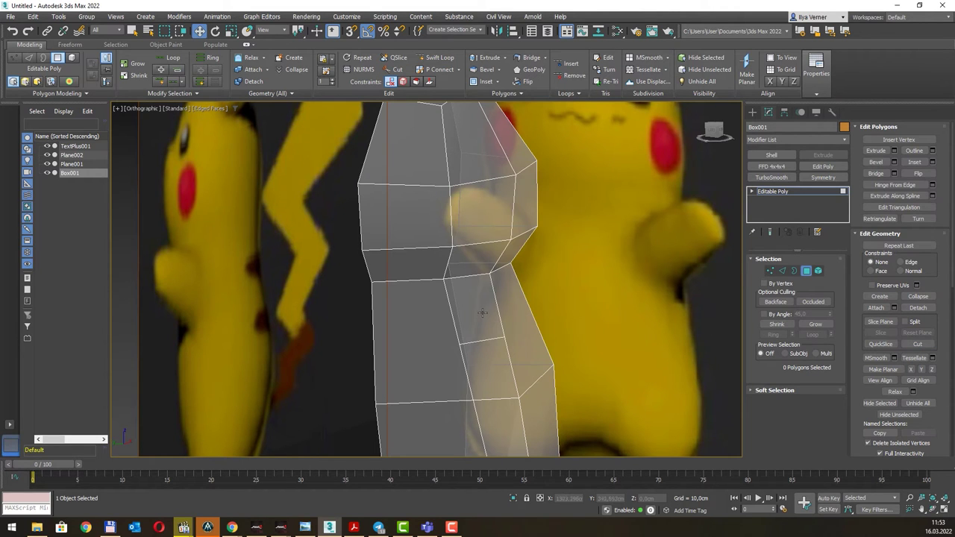
pyautogui.click(472, 306)
pyautogui.press('q')
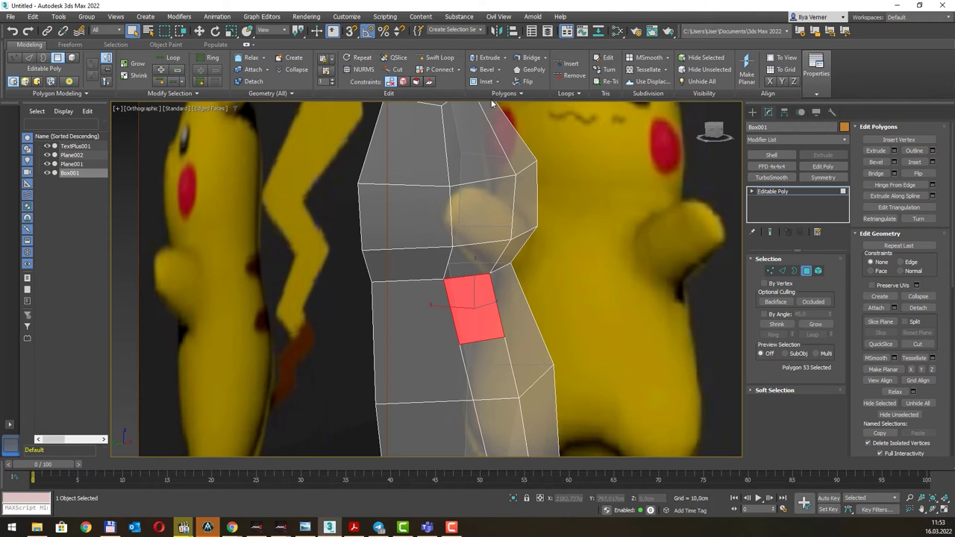
# - Inset the selected side face by 6.946 cm
pyautogui.click(497, 82)
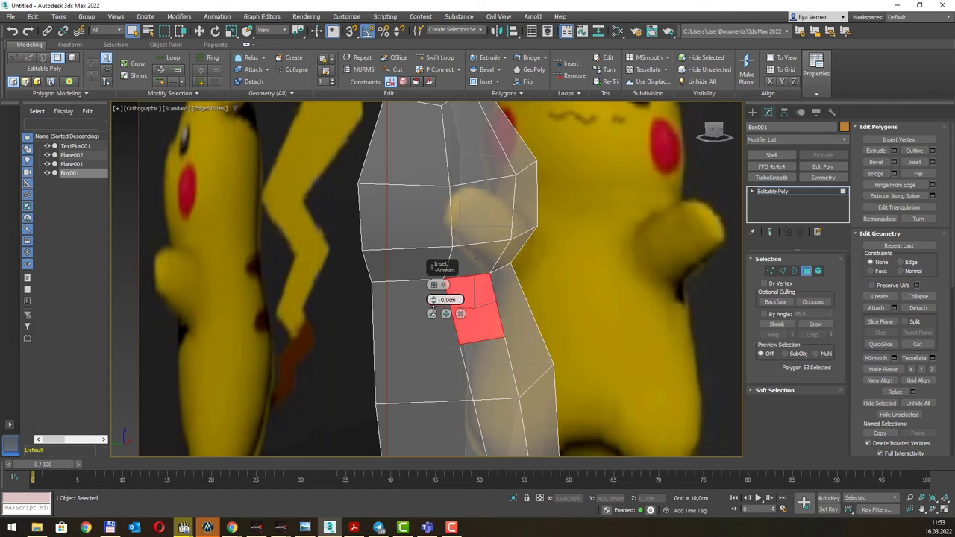
pyautogui.moveTo(435, 305); pyautogui.dragTo(435, 290)
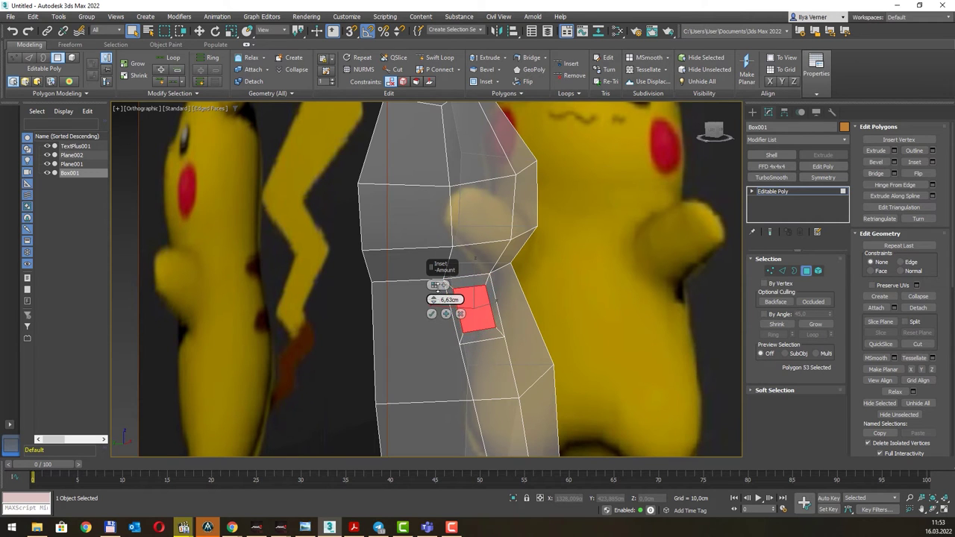
pyautogui.click(431, 314)
pyautogui.keyDown('alt'); pyautogui.moveTo(486, 302); pyautogui.dragTo(448, 312, button='middle'); pyautogui.keyUp('alt')
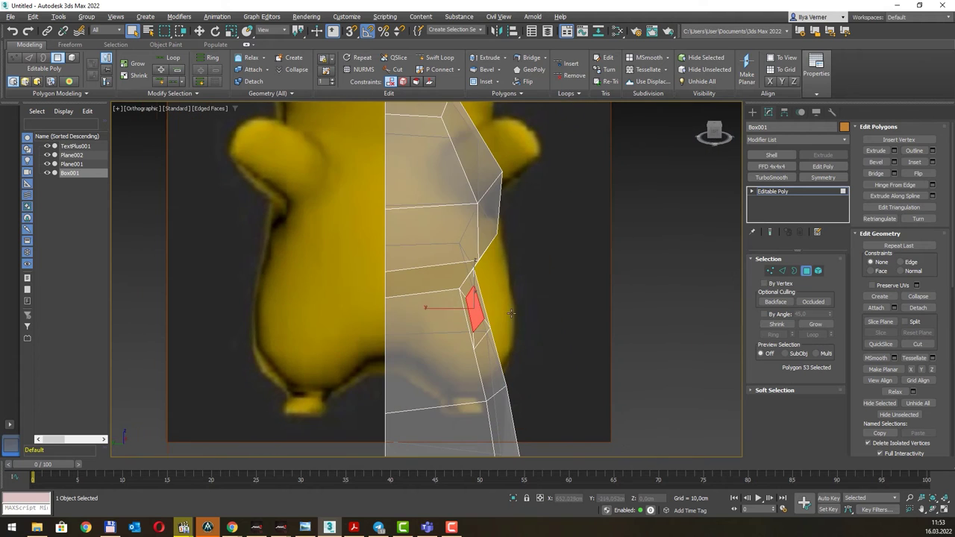
# - Extrude the inset face about 31.9 cm into a short arm and raise its end face
pyautogui.press('w')
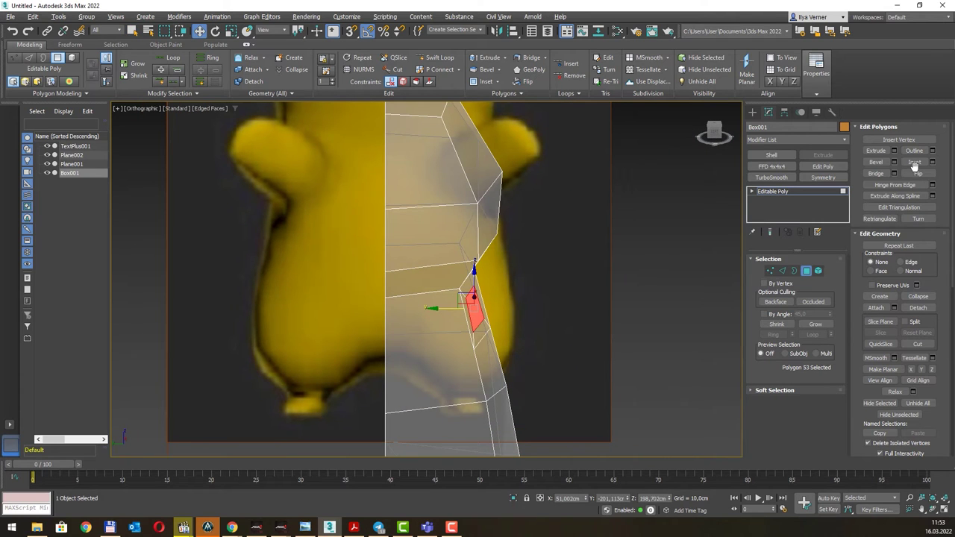
pyautogui.click(505, 71)
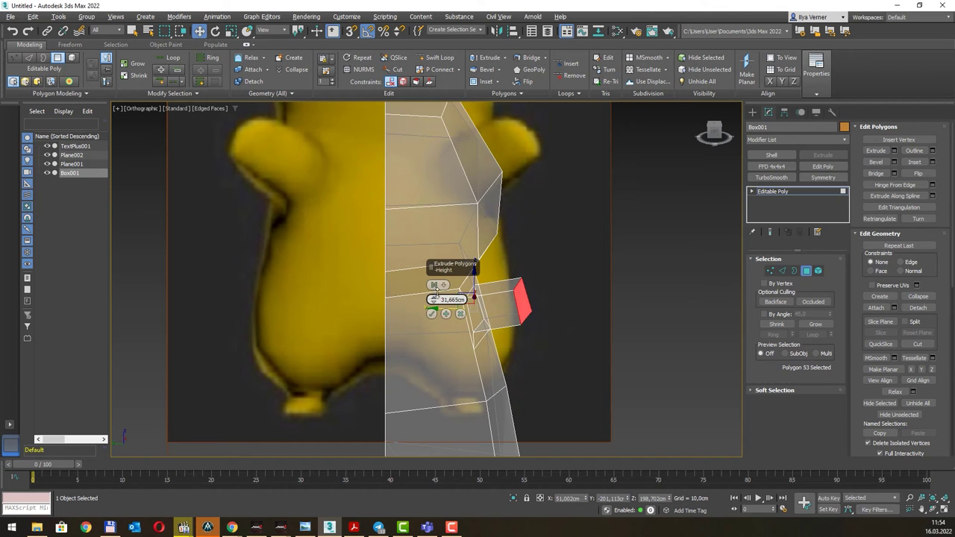
pyautogui.click(431, 313)
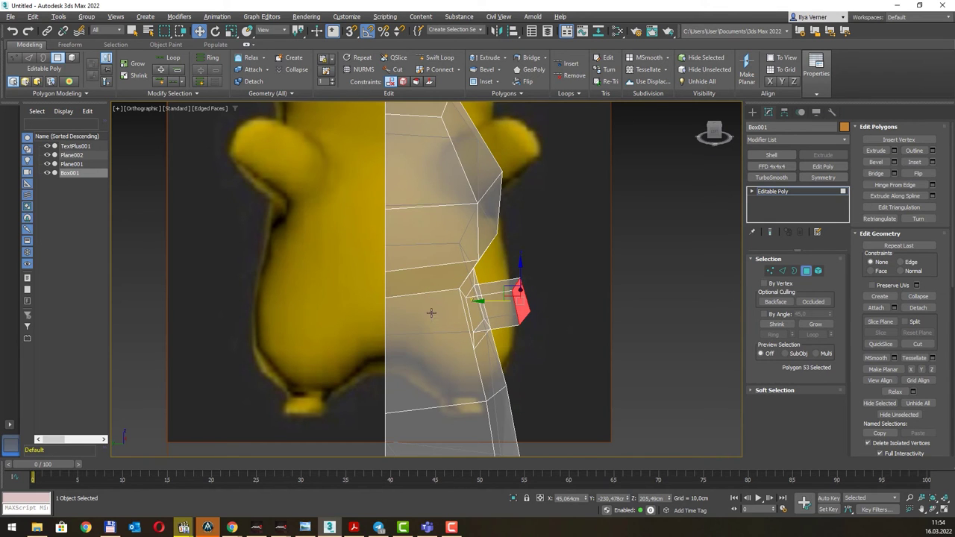
pyautogui.press('l')
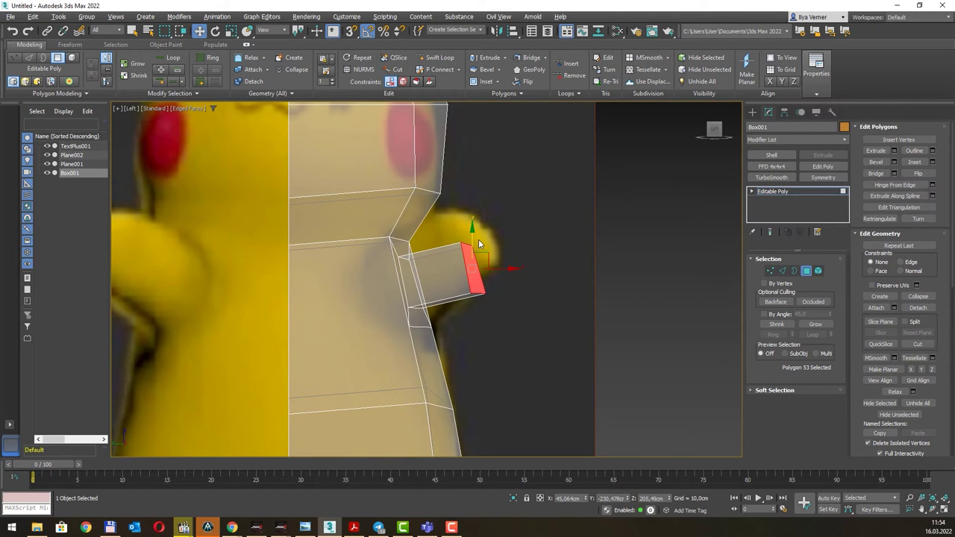
pyautogui.moveTo(482, 224); pyautogui.dragTo(469, 250, button='middle')
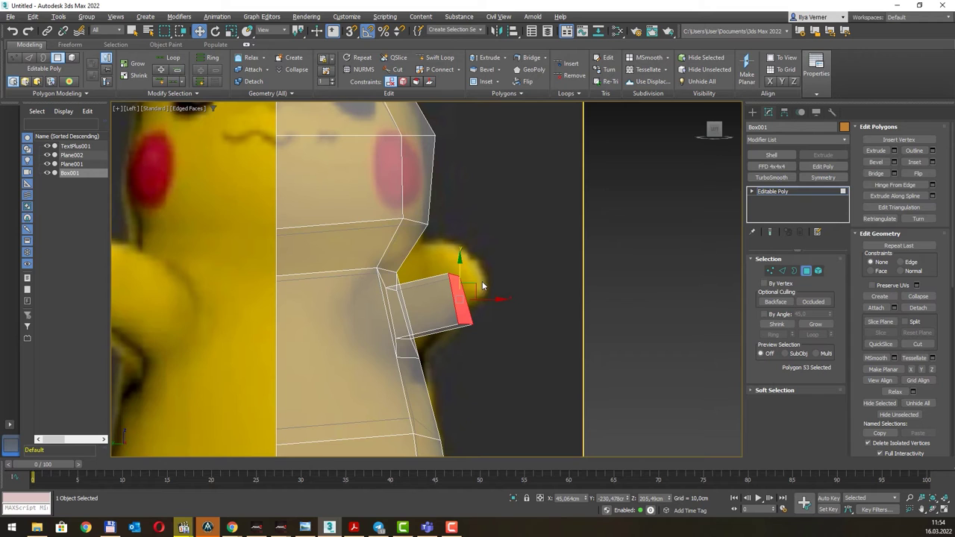
pyautogui.moveTo(475, 297)
pyautogui.mouseDown()
pyautogui.moveTo(476, 277)
pyautogui.moveTo(524, 250)
pyautogui.mouseUp()
# - In the Front view, Shift-move the selected face outward to lengthen the arm
pyautogui.press('f')
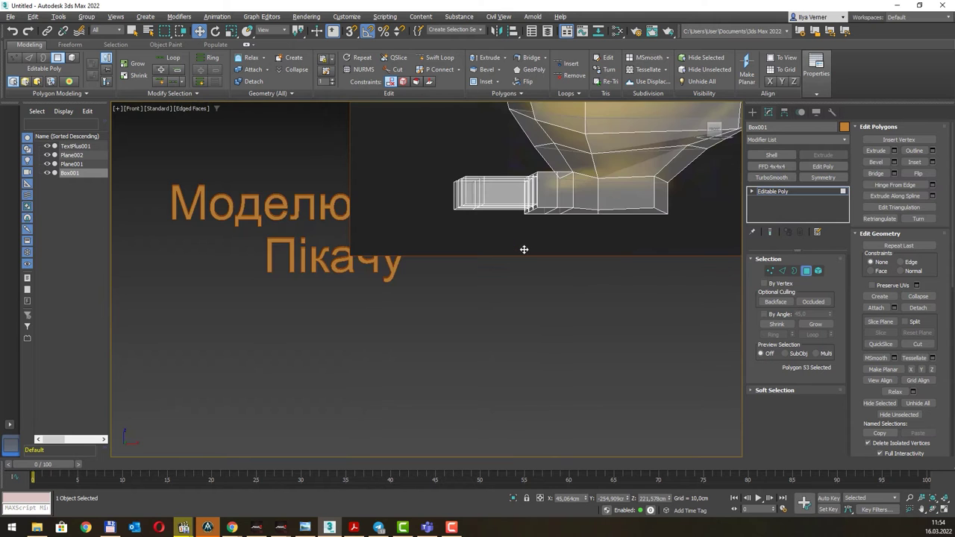
pyautogui.scroll(5, 567, 190)
pyautogui.scroll(-2, 472, 252)
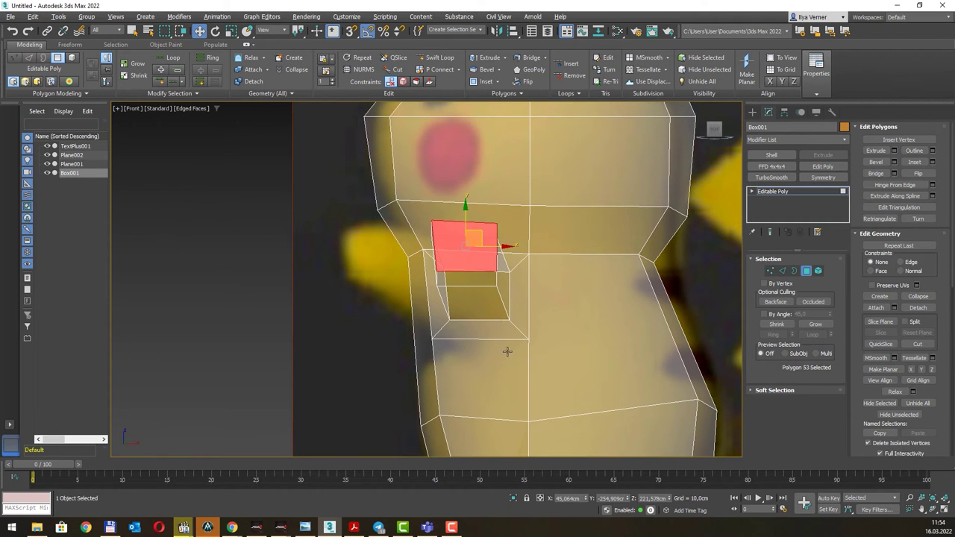
pyautogui.keyDown('shift'); pyautogui.moveTo(497, 247); pyautogui.dragTo(406, 249); pyautogui.keyUp('shift')
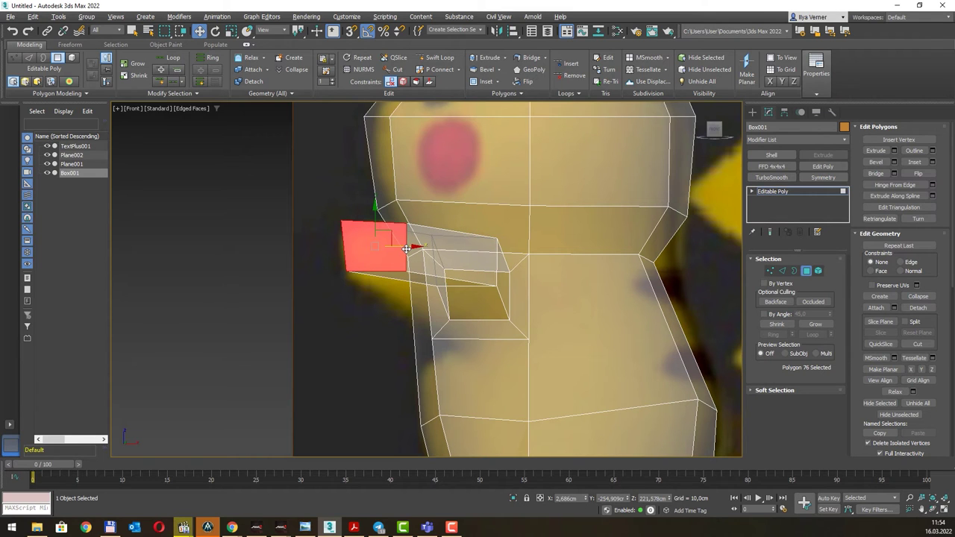
# - Select the arm's middle edge loop and shift it left and slightly lower
pyautogui.click(782, 270)
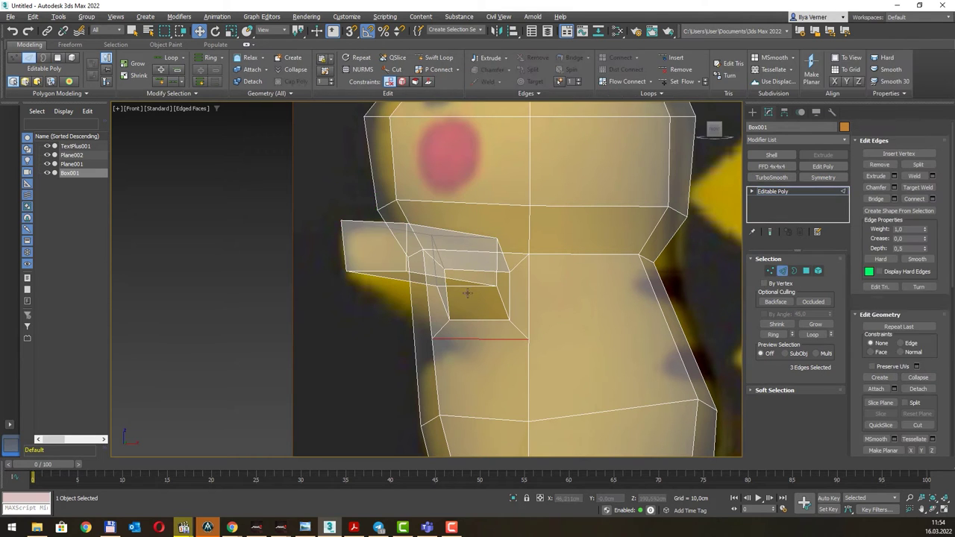
pyautogui.doubleClick(471, 285)
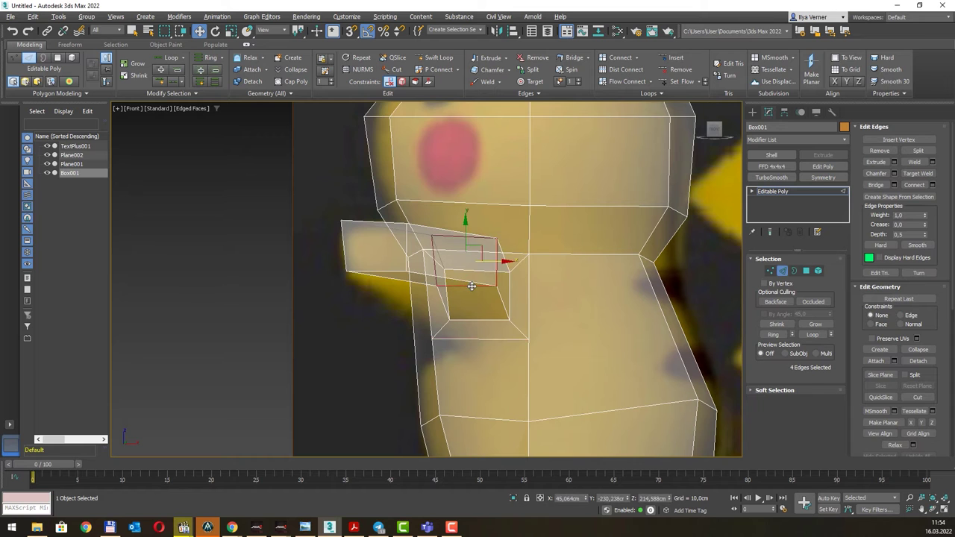
pyautogui.click(504, 257)
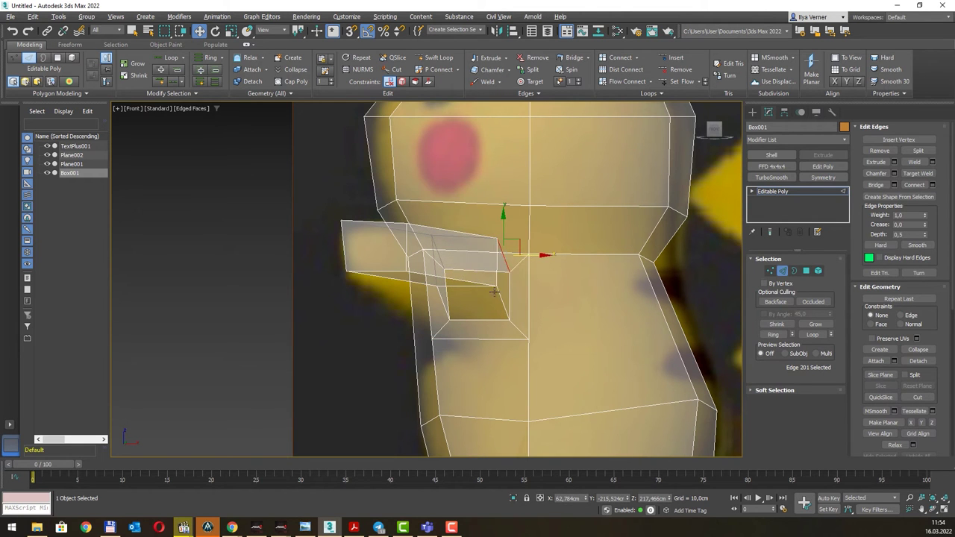
pyautogui.moveTo(494, 293)
pyautogui.keyDown('alt'); pyautogui.mouseDown(button='middle')
pyautogui.moveTo(475, 261)
pyautogui.moveTo(526, 286)
pyautogui.mouseUp(button='middle'); pyautogui.keyUp('alt')
pyautogui.doubleClick(475, 261)
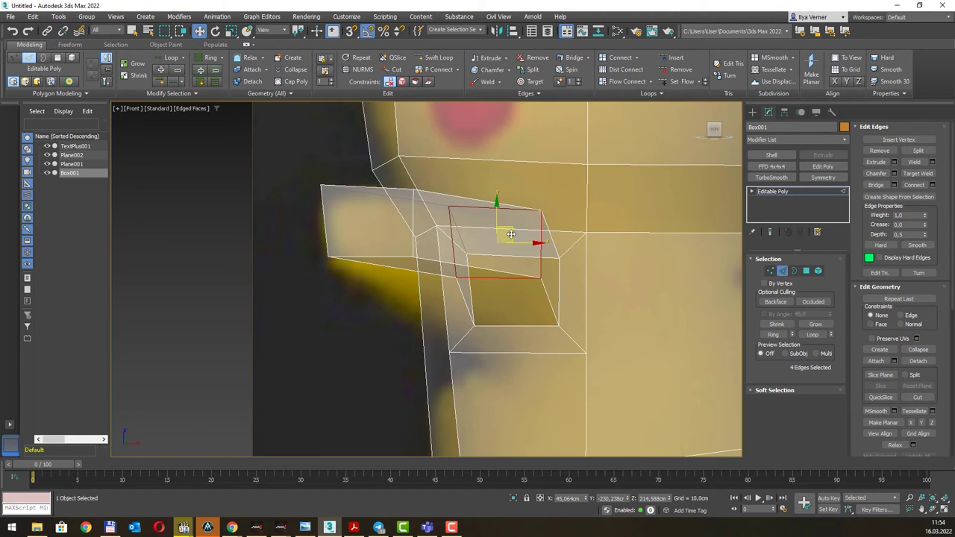
pyautogui.moveTo(508, 238); pyautogui.dragTo(463, 240)
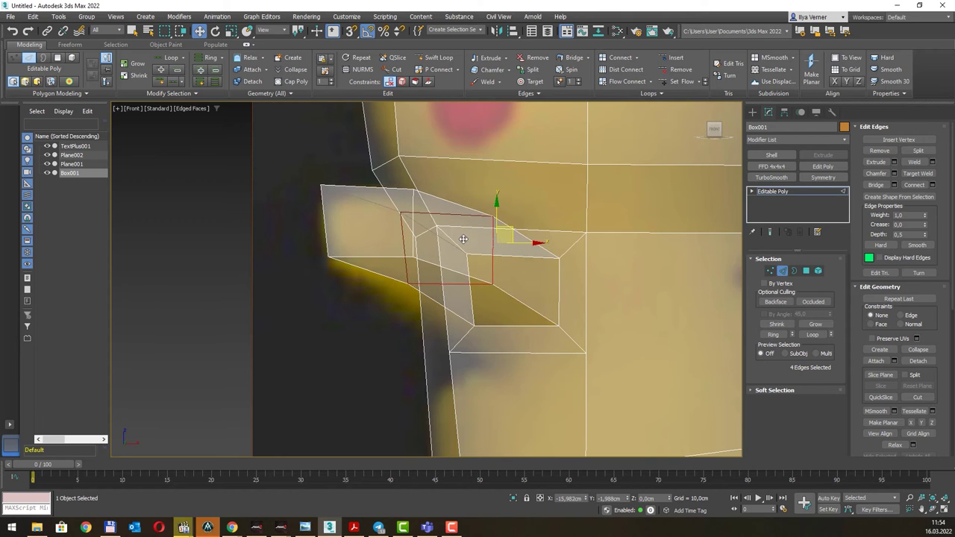
pyautogui.moveTo(463, 239); pyautogui.dragTo(459, 248)
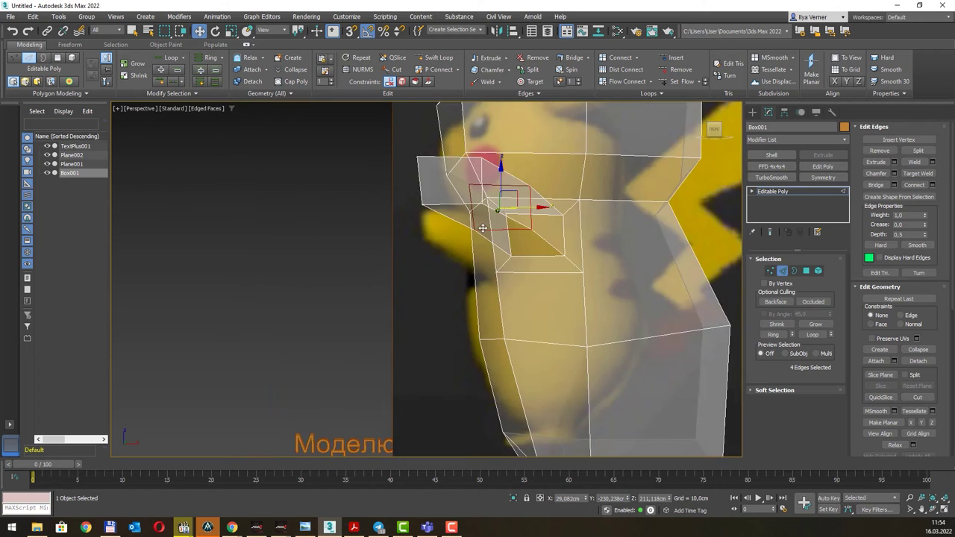
pyautogui.scroll(-5, 483, 228)
pyautogui.keyDown('alt'); pyautogui.moveTo(483, 227); pyautogui.dragTo(489, 231, button='middle'); pyautogui.keyUp('alt')
pyautogui.scroll(5, 489, 231)
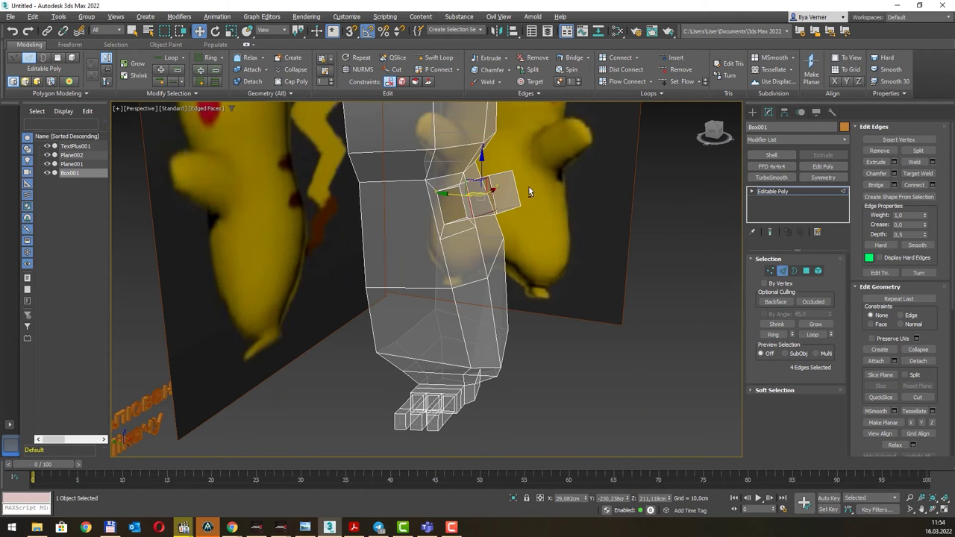
pyautogui.moveTo(528, 191)
pyautogui.keyDown('alt'); pyautogui.mouseDown(button='middle')
pyautogui.moveTo(552, 210)
pyautogui.moveTo(509, 202)
pyautogui.mouseUp(button='middle'); pyautogui.keyUp('alt')
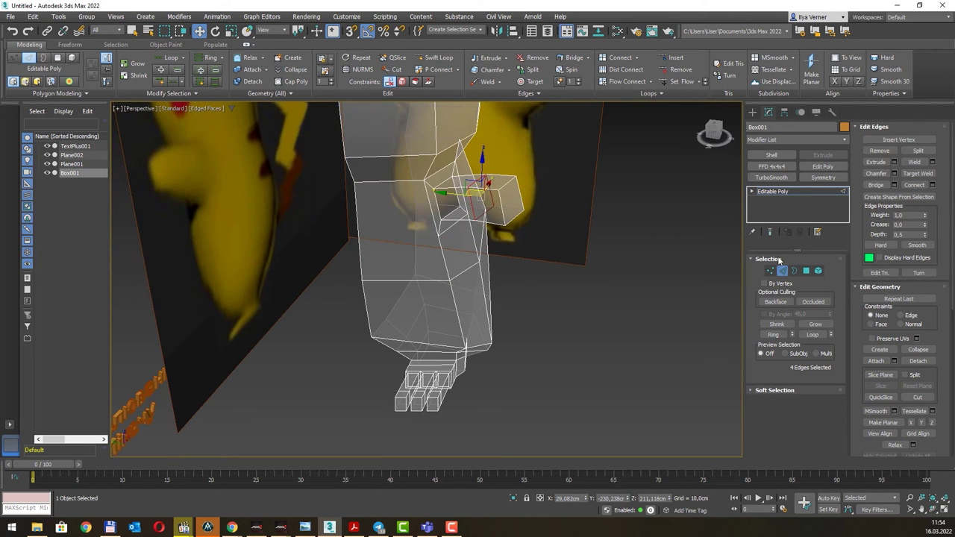
# - Rotate the arm's end face outward to follow the reference arm
pyautogui.click(805, 272)
pyautogui.click(523, 211)
pyautogui.press('e')
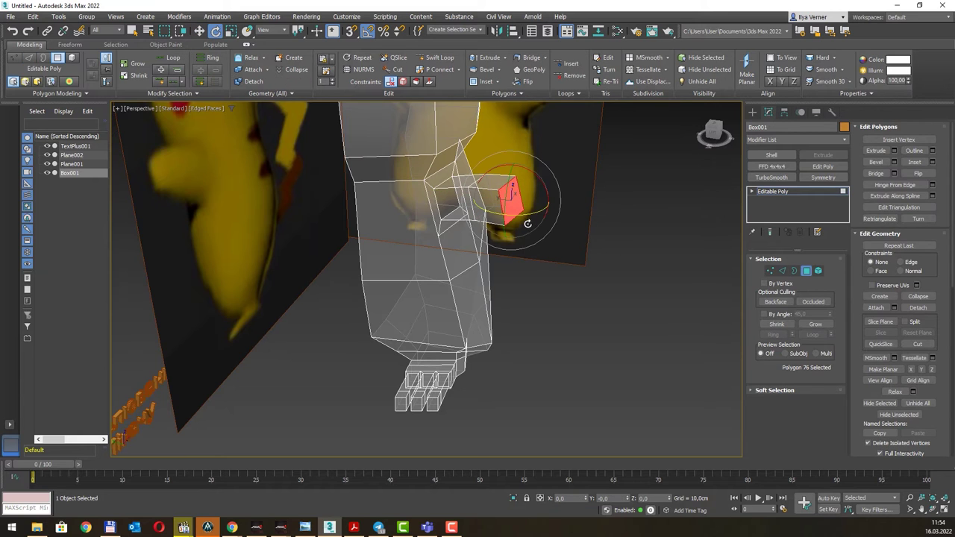
pyautogui.moveTo(537, 215); pyautogui.dragTo(545, 195)
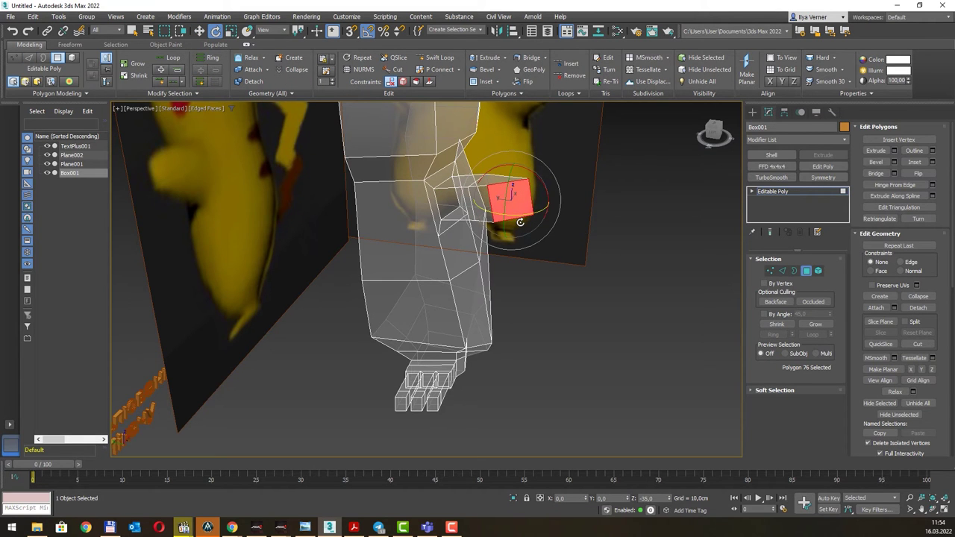
pyautogui.moveTo(545, 194)
pyautogui.keyDown('alt'); pyautogui.mouseDown(button='middle')
pyautogui.moveTo(580, 179)
pyautogui.moveTo(548, 191)
pyautogui.moveTo(537, 172)
pyautogui.moveTo(556, 185)
pyautogui.mouseUp(button='middle'); pyautogui.keyUp('alt')
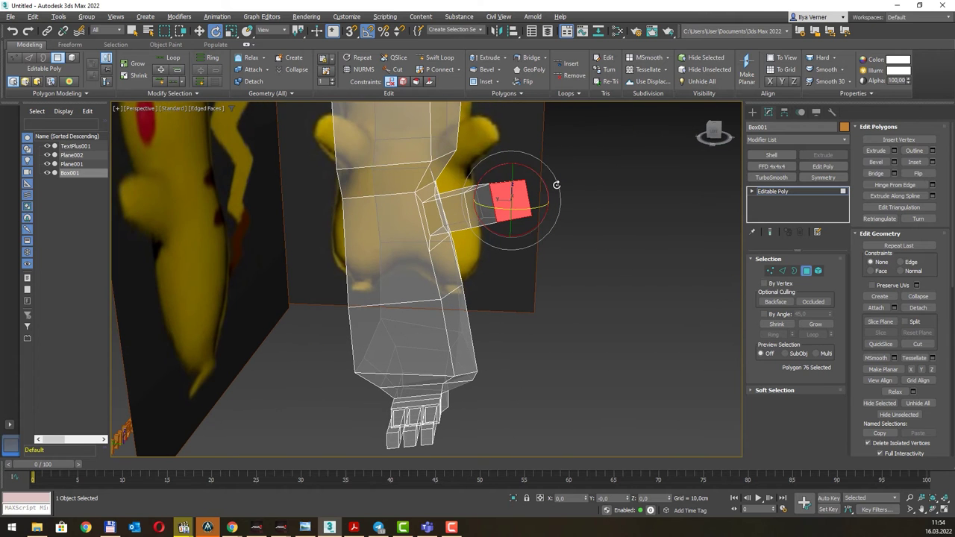
# - Slide an edge loop along the arm and check the shape against the front references
pyautogui.keyDown('ctrl'); pyautogui.click(782, 271); pyautogui.keyUp('ctrl')
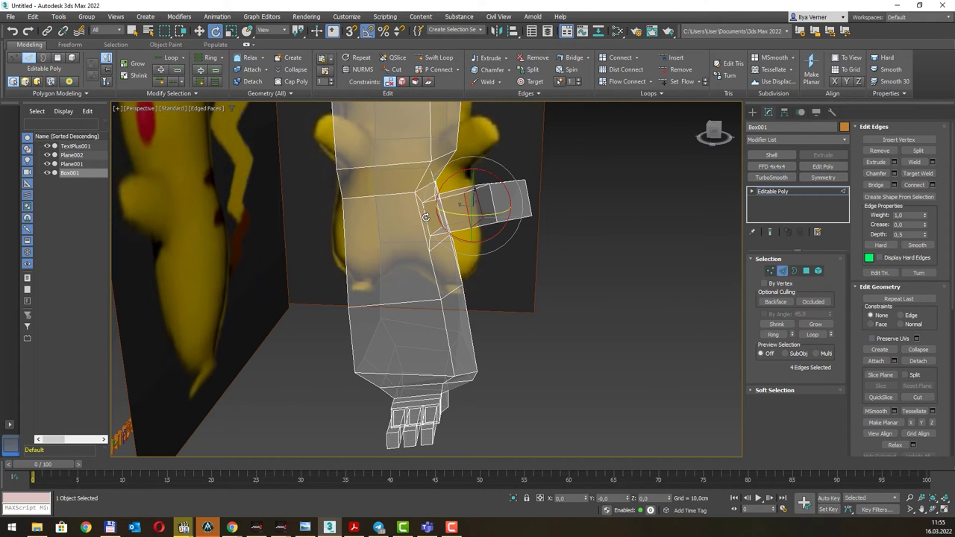
pyautogui.press('q')
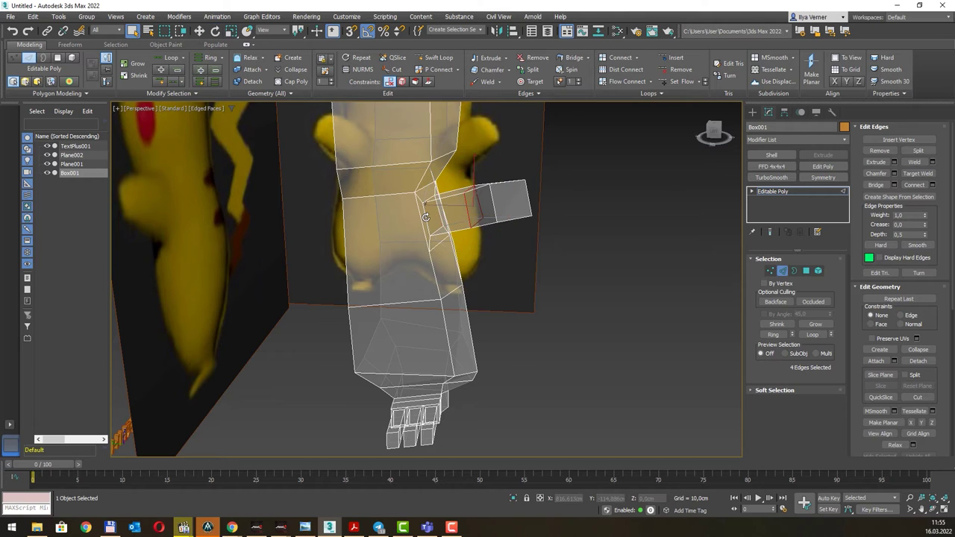
pyautogui.press('w')
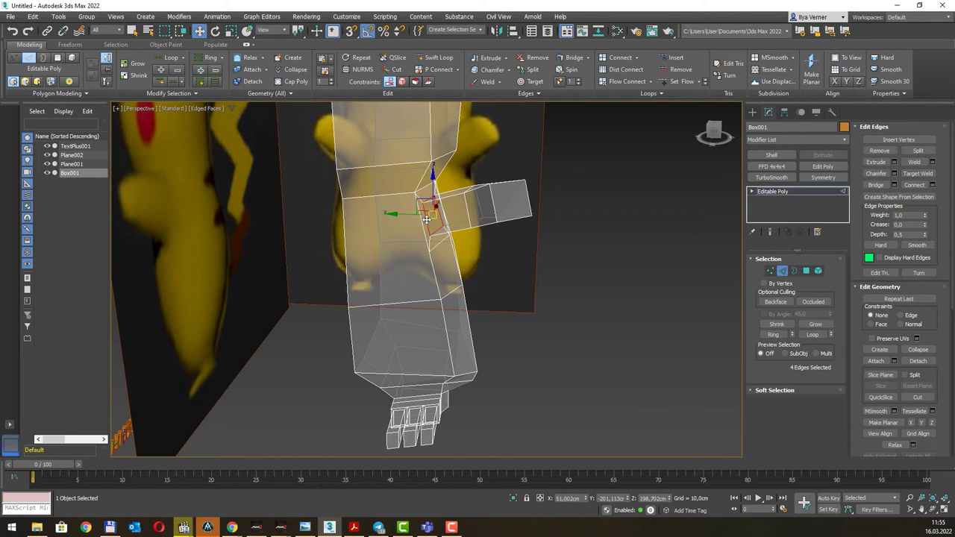
pyautogui.moveTo(425, 216); pyautogui.dragTo(433, 215)
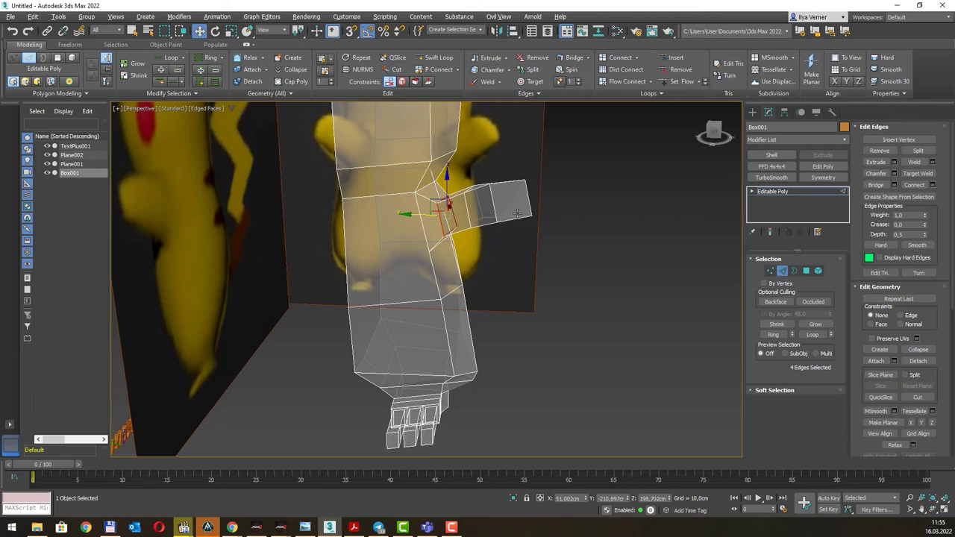
pyautogui.moveTo(399, 214)
pyautogui.keyDown('alt'); pyautogui.mouseDown(button='middle')
pyautogui.moveTo(490, 253)
pyautogui.moveTo(503, 233)
pyautogui.mouseUp(button='middle'); pyautogui.keyUp('alt')
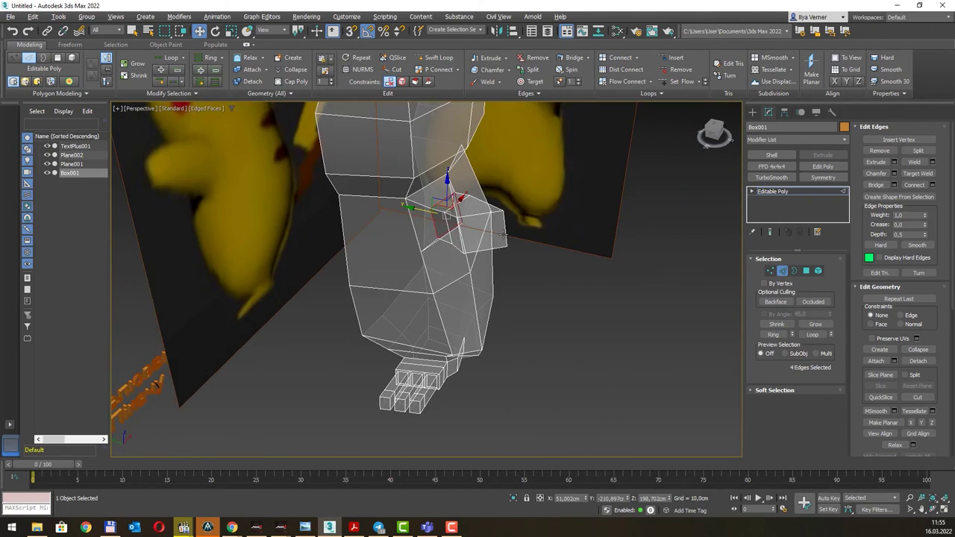
pyautogui.click(806, 271)
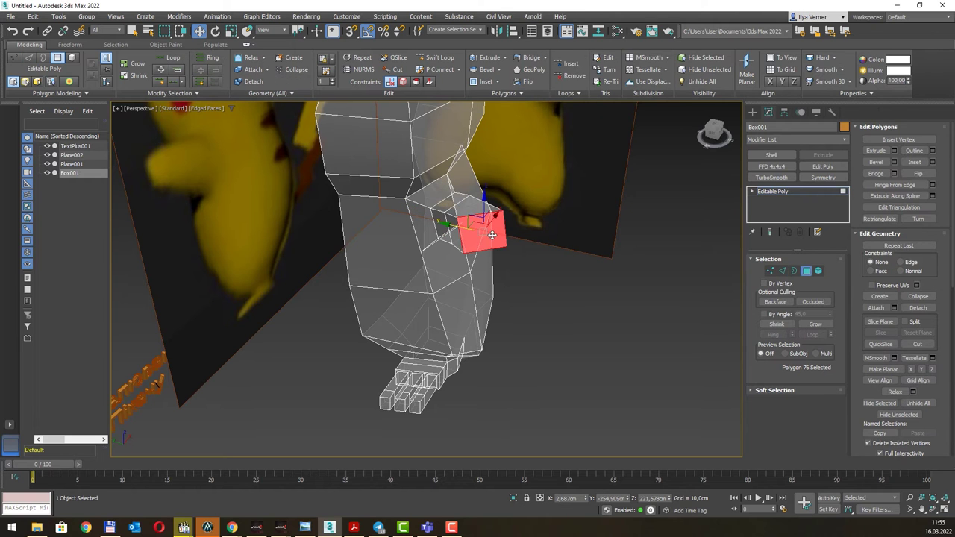
pyautogui.moveTo(491, 234)
pyautogui.keyDown('alt'); pyautogui.mouseDown(button='middle')
pyautogui.moveTo(497, 261)
pyautogui.moveTo(543, 251)
pyautogui.moveTo(568, 213)
pyautogui.moveTo(546, 243)
pyautogui.moveTo(580, 228)
pyautogui.moveTo(467, 238)
pyautogui.mouseUp(button='middle'); pyautogui.keyUp('alt')
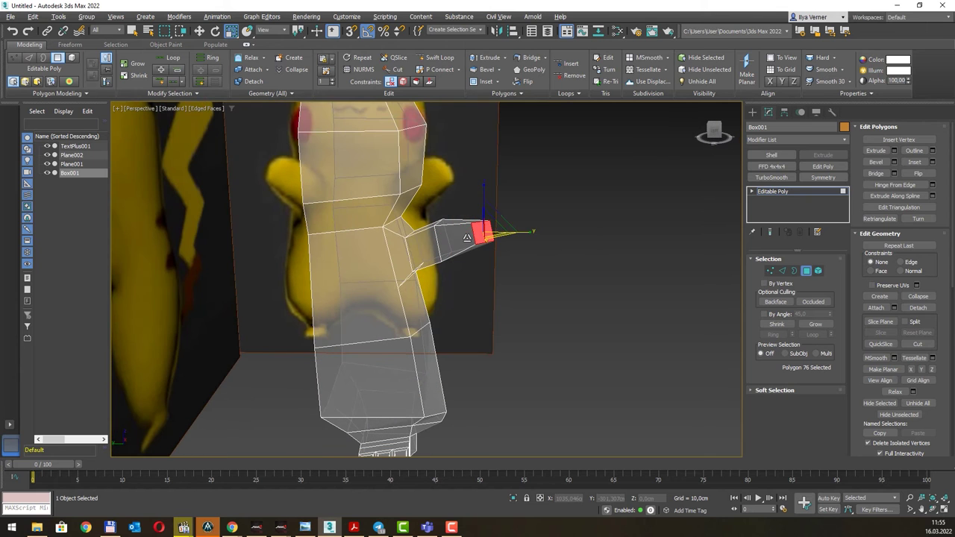
pyautogui.click(782, 271)
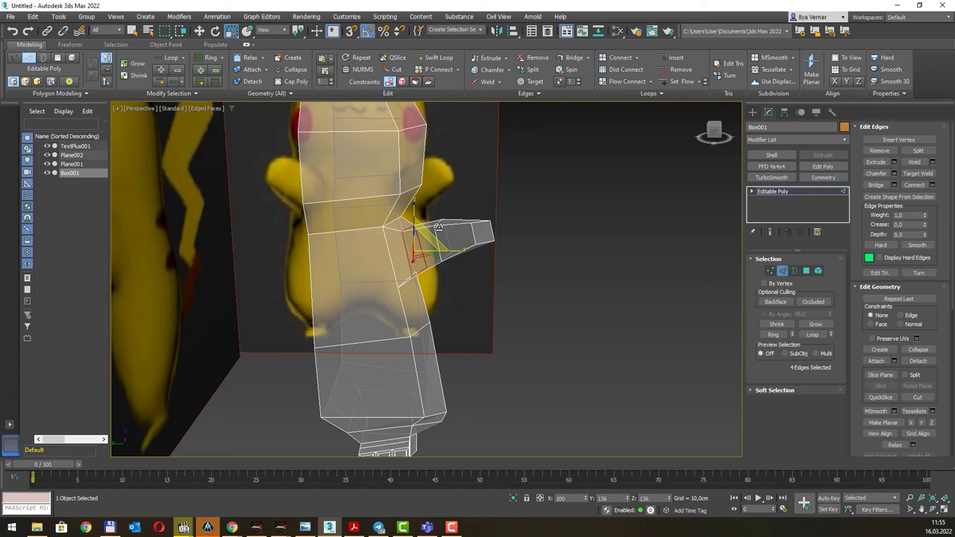
pyautogui.moveTo(409, 227)
pyautogui.keyDown('alt'); pyautogui.mouseDown(button='middle')
pyautogui.moveTo(428, 222)
pyautogui.moveTo(384, 221)
pyautogui.moveTo(487, 226)
pyautogui.mouseUp(button='middle'); pyautogui.keyUp('alt')
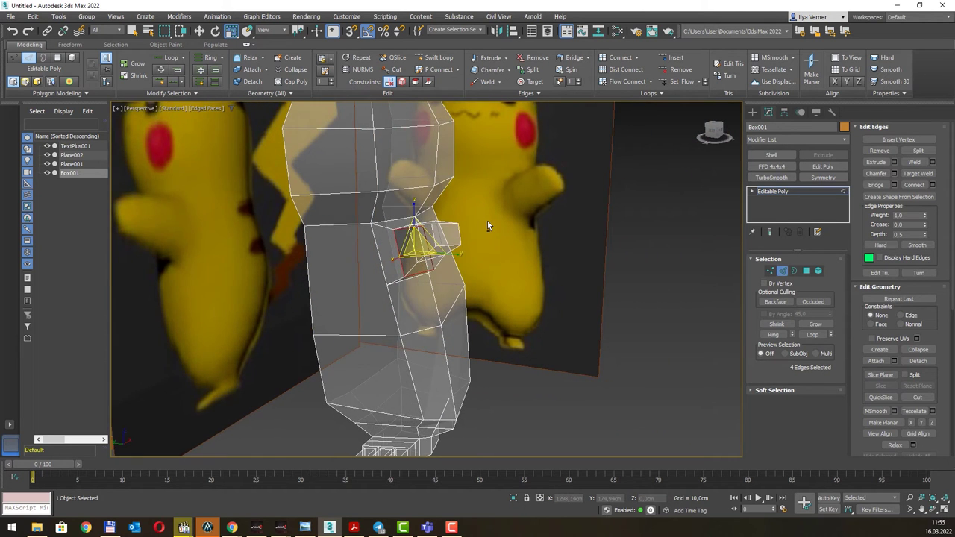
pyautogui.hotkey('shift', 'z')
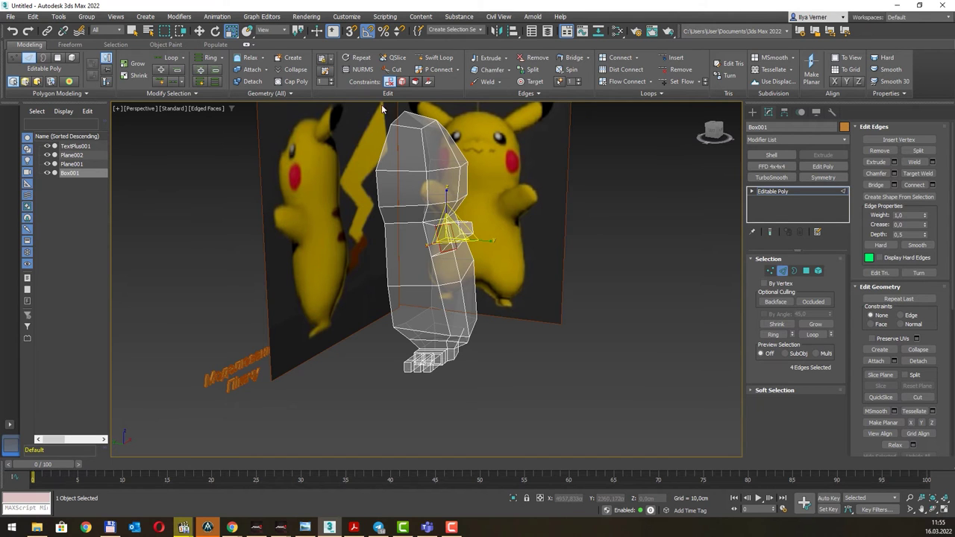
# - Preview the NURMS-smoothed body against the reference planes
pyautogui.click(361, 70)
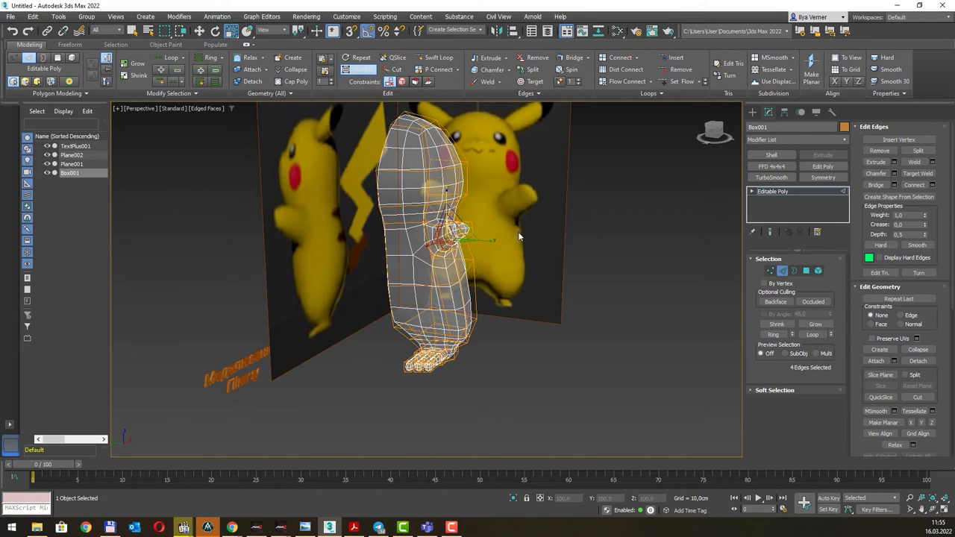
pyautogui.moveTo(550, 228)
pyautogui.keyDown('alt'); pyautogui.mouseDown(button='middle')
pyautogui.moveTo(557, 218)
pyautogui.moveTo(557, 232)
pyautogui.moveTo(507, 212)
pyautogui.moveTo(576, 201)
pyautogui.moveTo(576, 217)
pyautogui.moveTo(567, 216)
pyautogui.moveTo(576, 208)
pyautogui.mouseUp(button='middle'); pyautogui.keyUp('alt')
pyautogui.press('q')
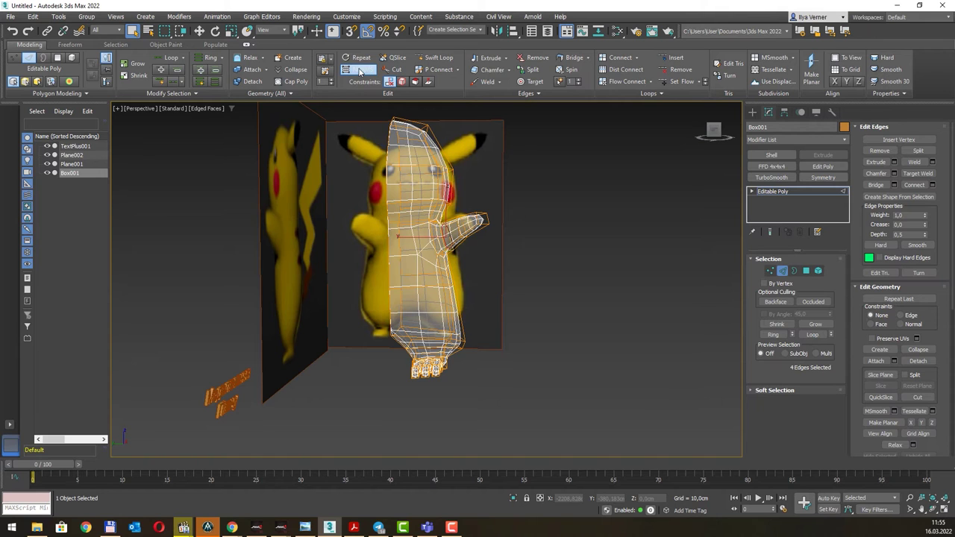
pyautogui.moveTo(562, 239); pyautogui.dragTo(558, 272, button='middle')
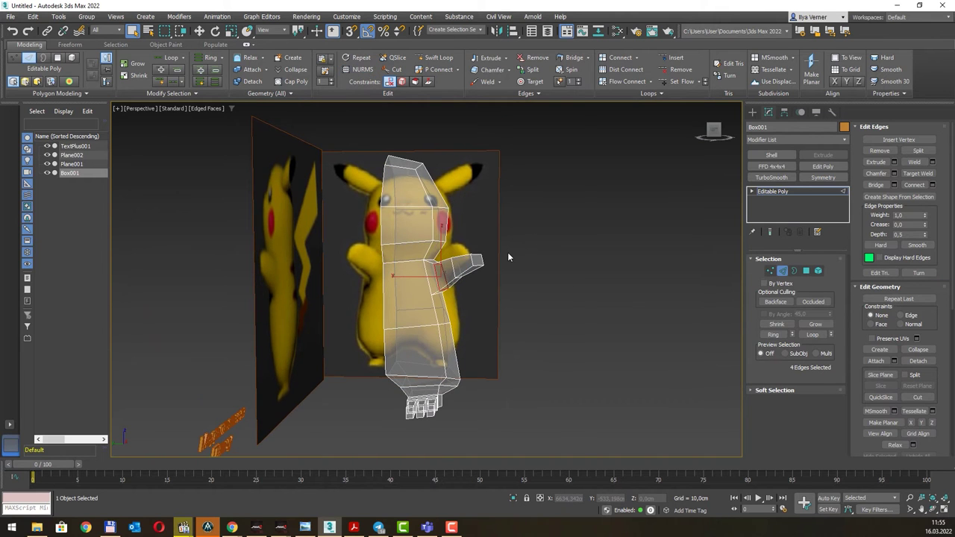
# - Switch to the Left view and pan onto Pikachu's face
pyautogui.press('l')
pyautogui.scroll(5, 507, 258)
pyautogui.scroll(-2, 498, 268)
pyautogui.moveTo(498, 268); pyautogui.dragTo(463, 331, button='middle')
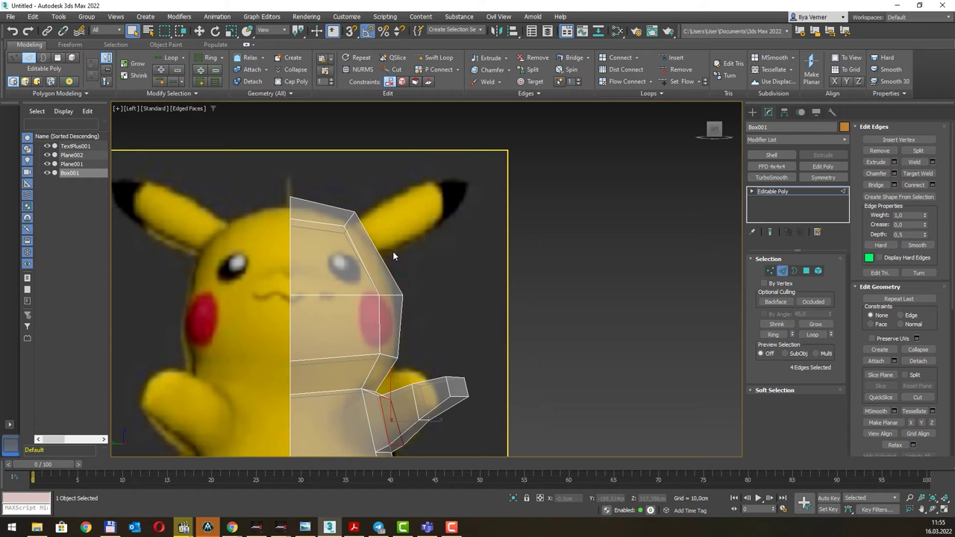
# - Cut two new edges across the head, one down it and one across it
pyautogui.keyDown('alt'); pyautogui.moveTo(400, 248); pyautogui.dragTo(341, 262, button='middle'); pyautogui.keyUp('alt')
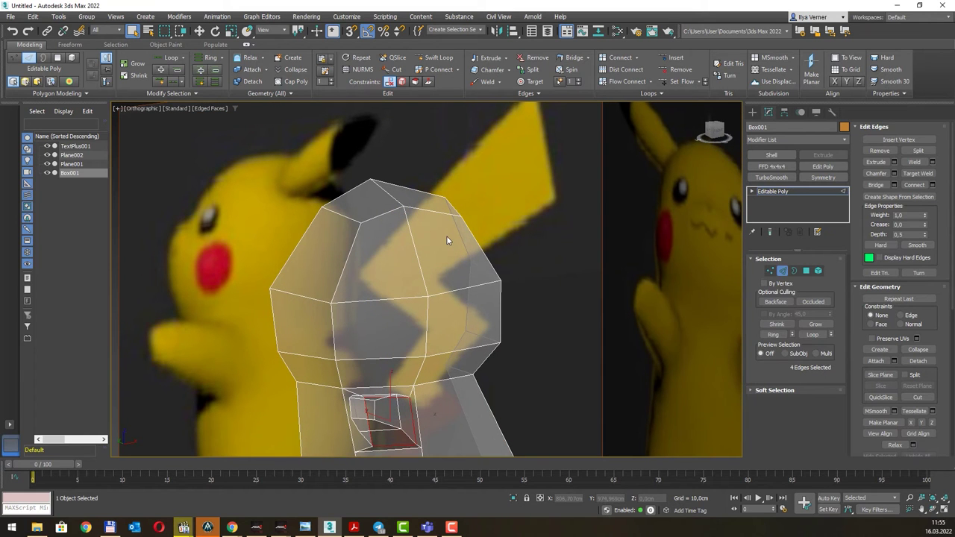
pyautogui.click(394, 71)
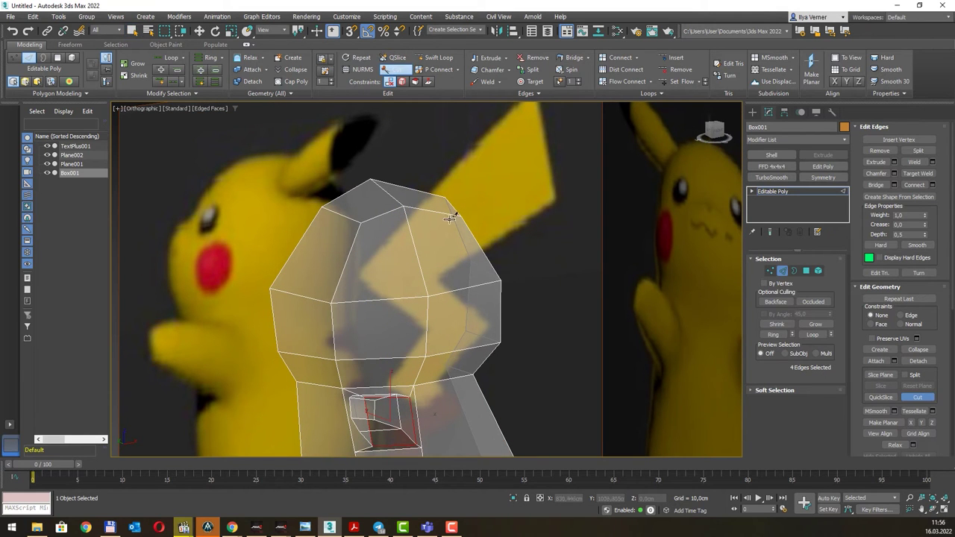
pyautogui.click(446, 215)
pyautogui.click(468, 286)
pyautogui.click(419, 259)
pyautogui.click(458, 255)
pyautogui.click(353, 528)
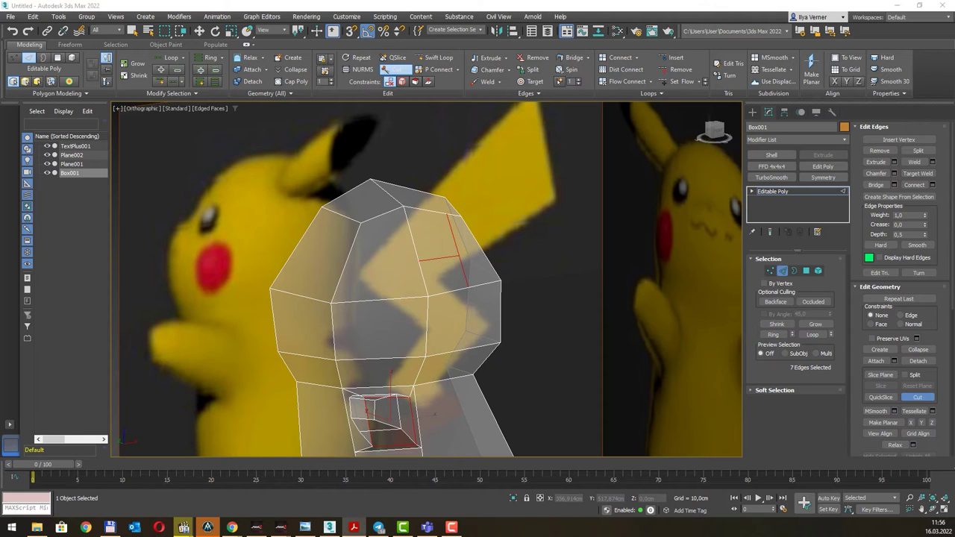
# - Select the polygon on top of the head where the ear will grow
pyautogui.click(806, 271)
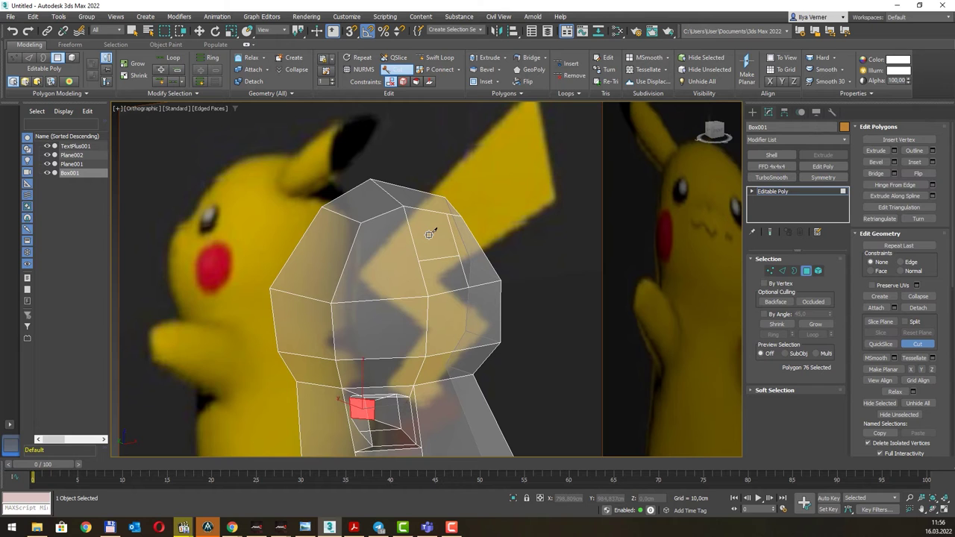
pyautogui.press('q')
pyautogui.click(427, 236)
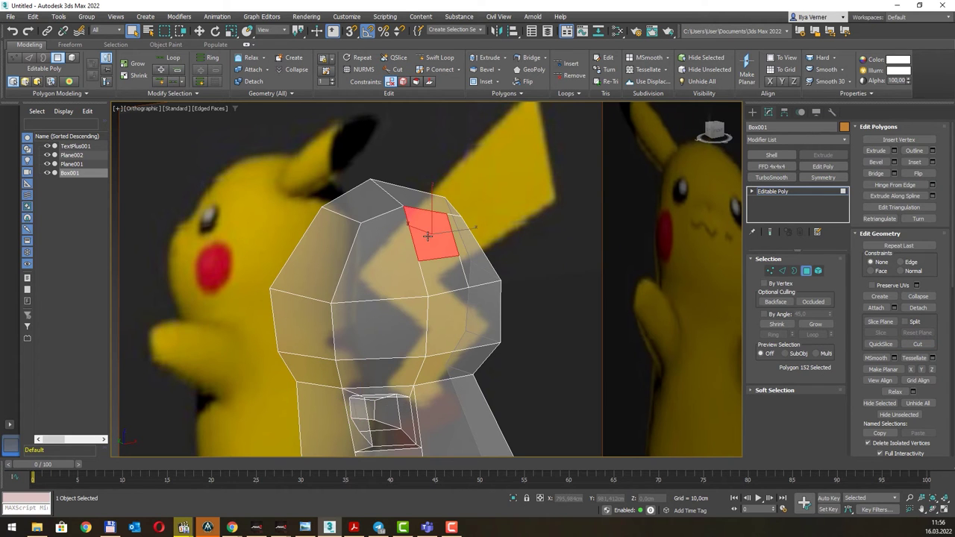
pyautogui.keyDown('alt'); pyautogui.moveTo(494, 255); pyautogui.dragTo(593, 266, button='middle'); pyautogui.keyUp('alt')
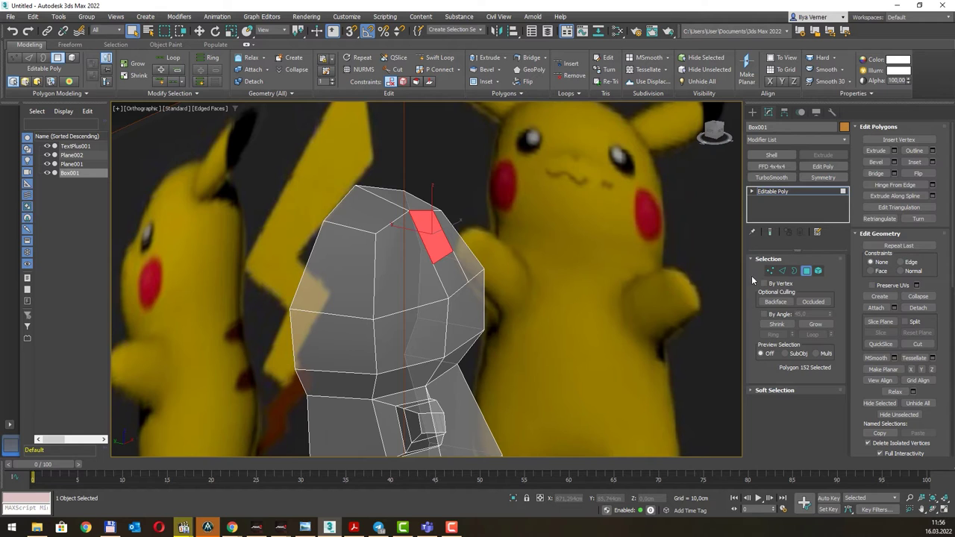
# - Extrude the top-of-head polygon about 30.7 cm and frame it in the Left view
pyautogui.click(508, 59)
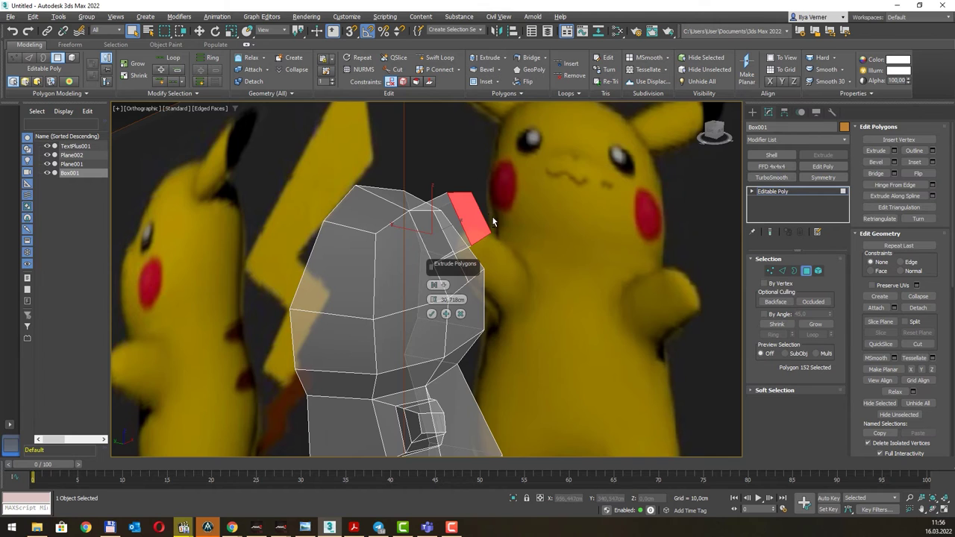
pyautogui.moveTo(492, 215)
pyautogui.keyDown('alt'); pyautogui.mouseDown(button='middle')
pyautogui.moveTo(517, 203)
pyautogui.moveTo(511, 213)
pyautogui.mouseUp(button='middle'); pyautogui.keyUp('alt')
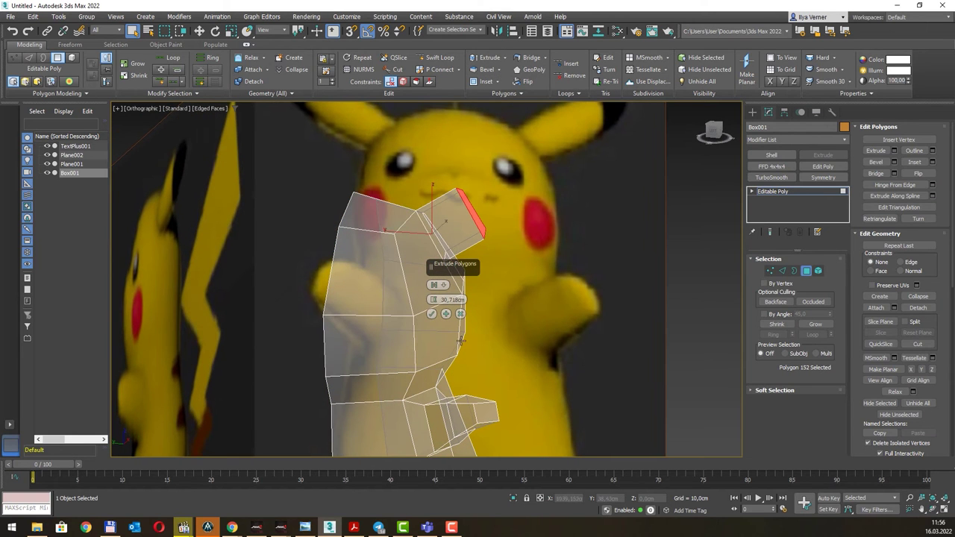
pyautogui.click(431, 314)
pyautogui.press('l')
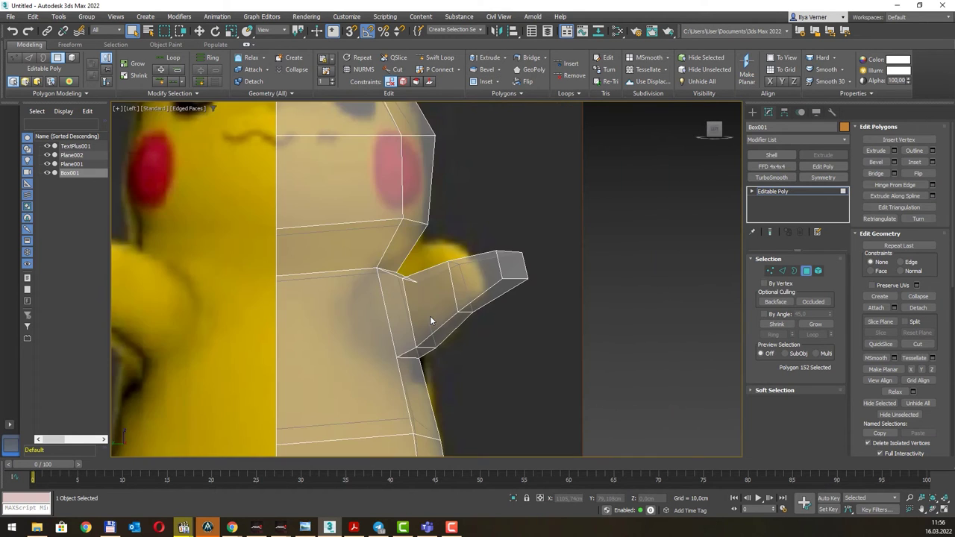
pyautogui.press('z')
pyautogui.scroll(-2, 464, 243)
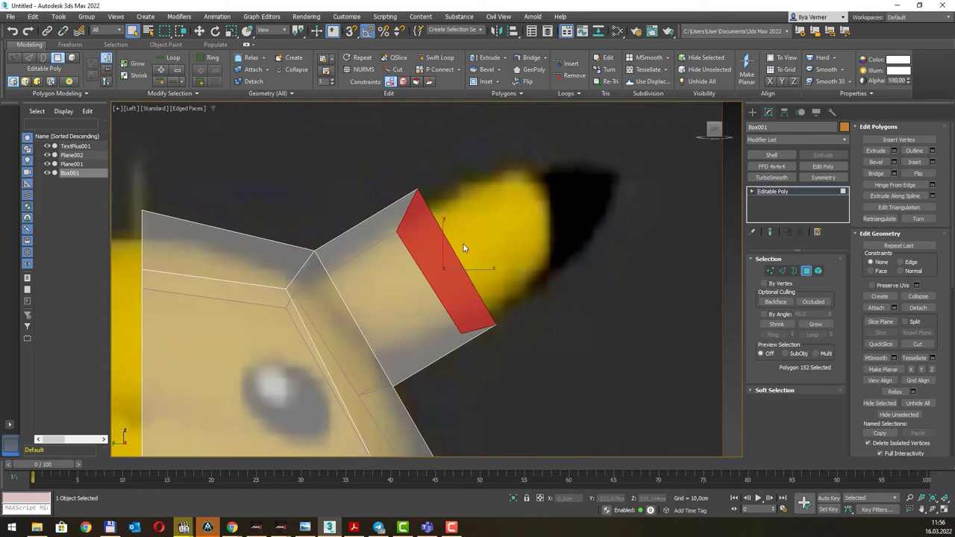
pyautogui.scroll(-3, 464, 244)
# - Alternately scale down and move the end face up to taper the ear to its tip
pyautogui.press('r')
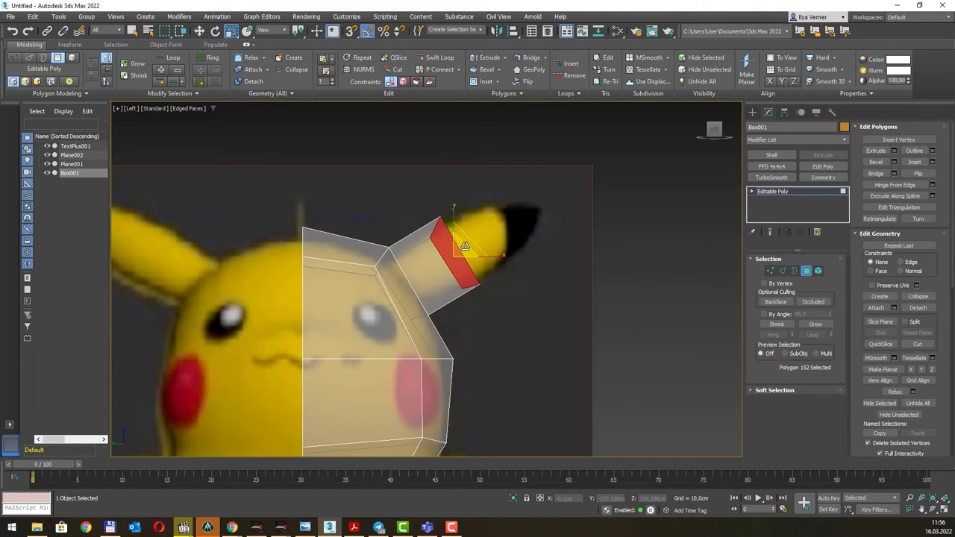
pyautogui.moveTo(464, 244); pyautogui.dragTo(470, 300)
pyautogui.press('w')
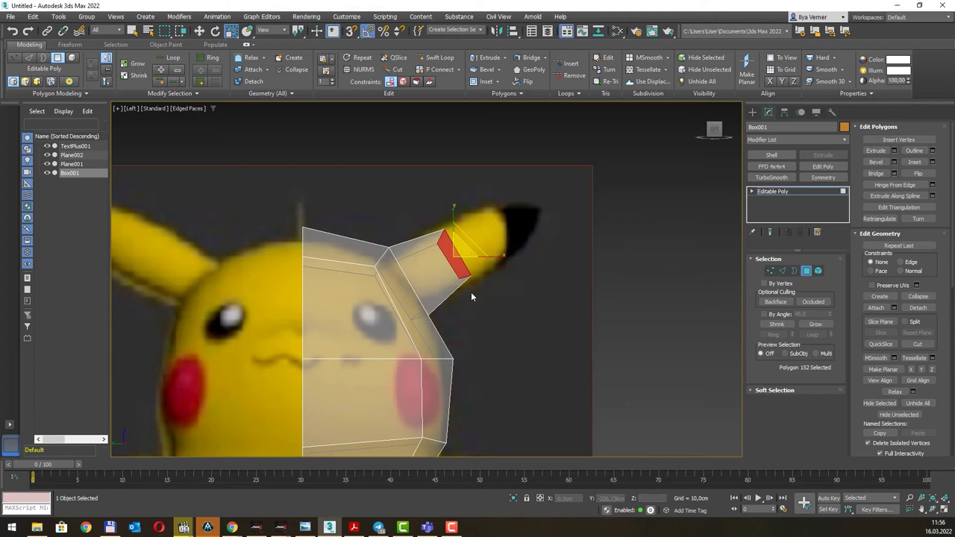
pyautogui.moveTo(468, 241); pyautogui.dragTo(493, 227)
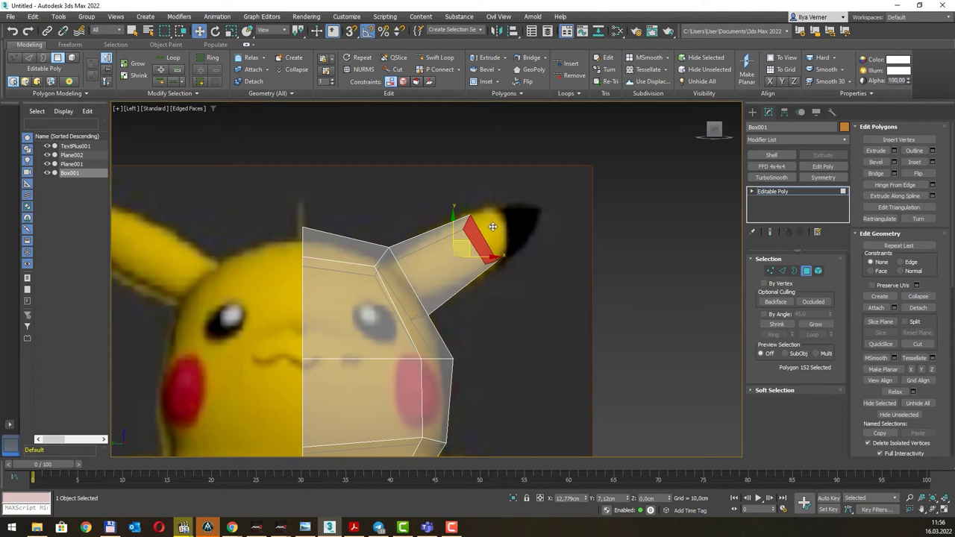
pyautogui.moveTo(494, 227); pyautogui.dragTo(549, 207)
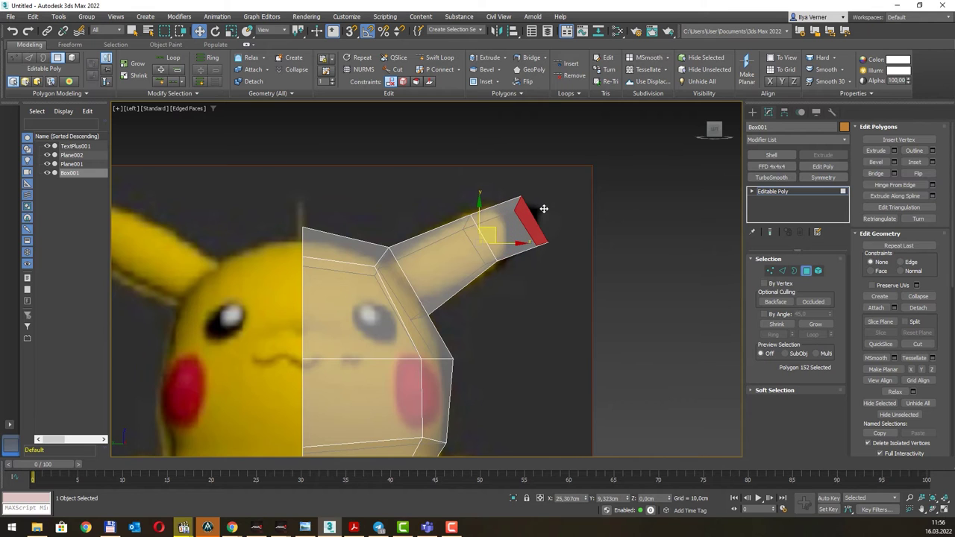
pyautogui.press('r')
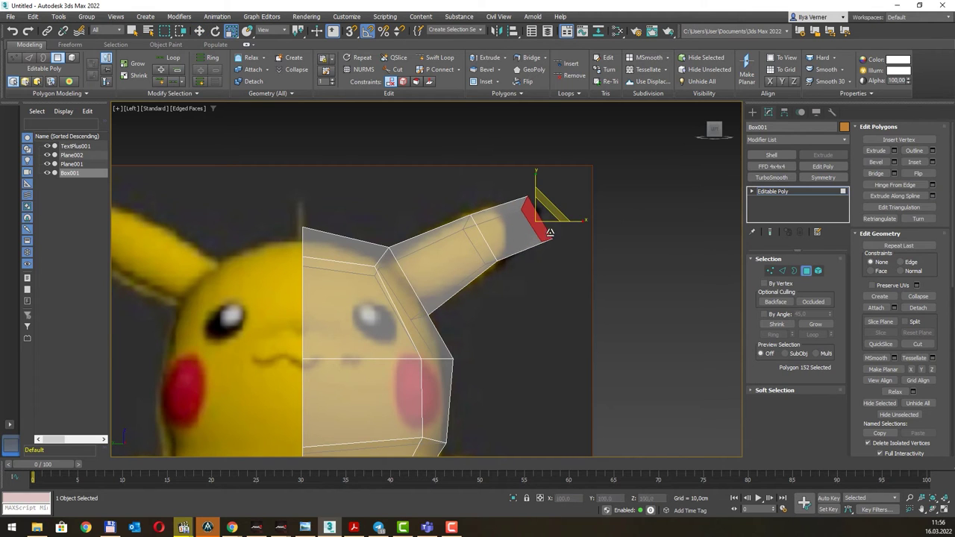
pyautogui.moveTo(556, 215); pyautogui.dragTo(572, 362)
pyautogui.moveTo(548, 207); pyautogui.dragTo(550, 246)
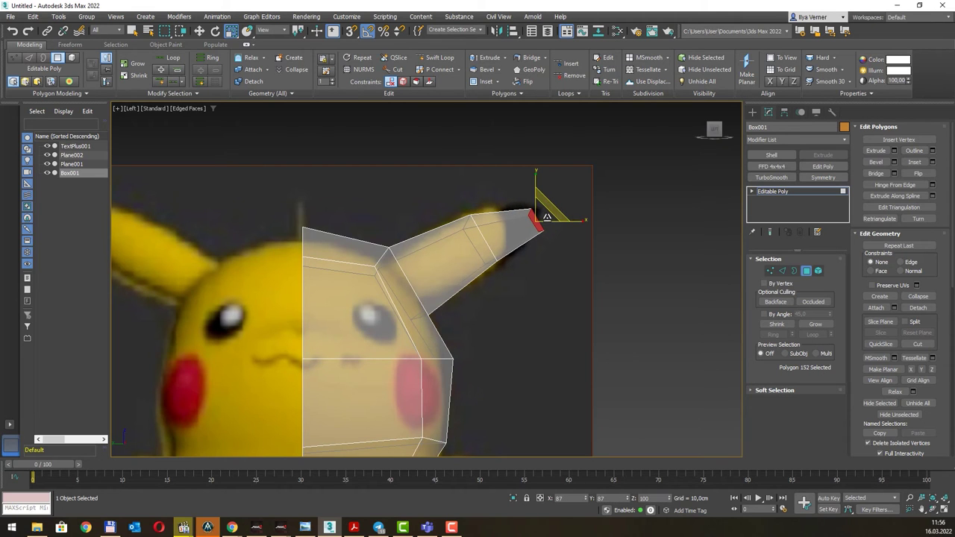
pyautogui.press('w')
pyautogui.moveTo(547, 217); pyautogui.dragTo(553, 204)
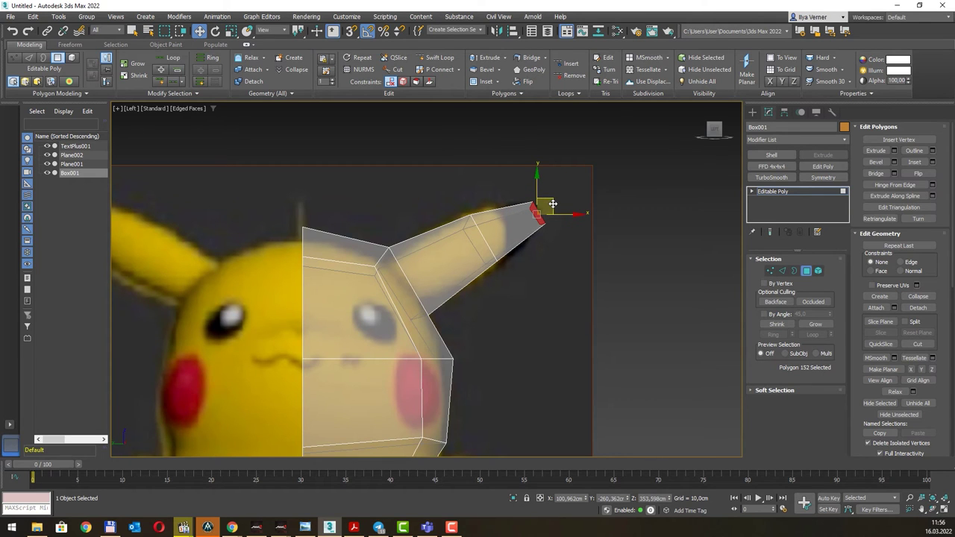
# - In the Front view, scale the ear-tip face horizontally to 50%
pyautogui.press('f')
pyautogui.scroll(-5, 553, 204)
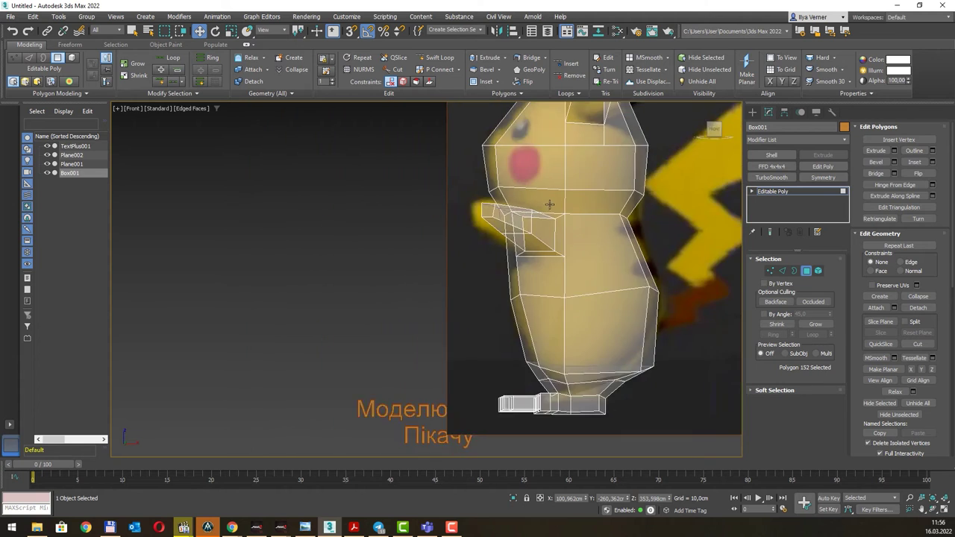
pyautogui.scroll(-3, 511, 300)
pyautogui.scroll(1, 530, 270)
pyautogui.scroll(5, 529, 270)
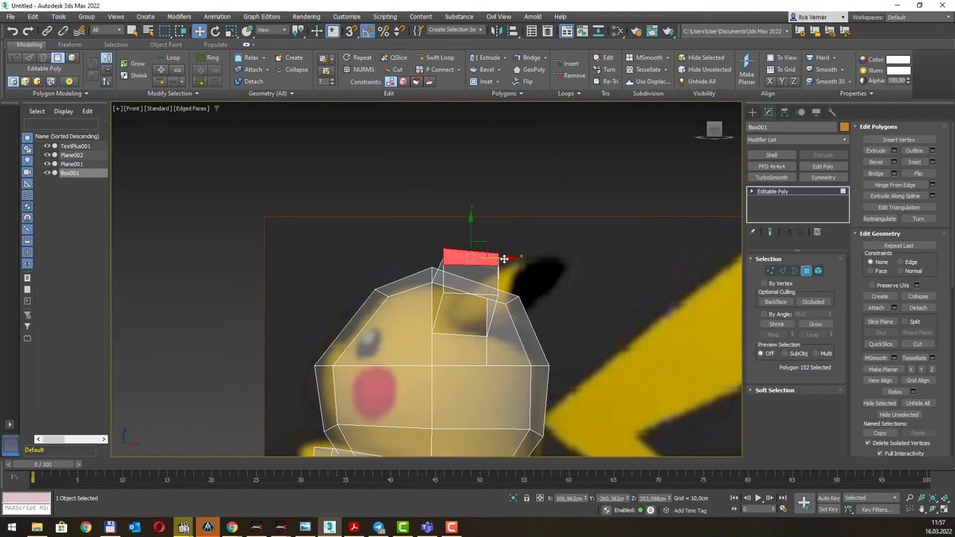
pyautogui.press('r')
pyautogui.moveTo(514, 257)
pyautogui.mouseDown()
pyautogui.moveTo(475, 256)
pyautogui.moveTo(591, 259)
pyautogui.mouseUp()
# - Widen the ear base by sliding its edge loop to the right
pyautogui.press('w')
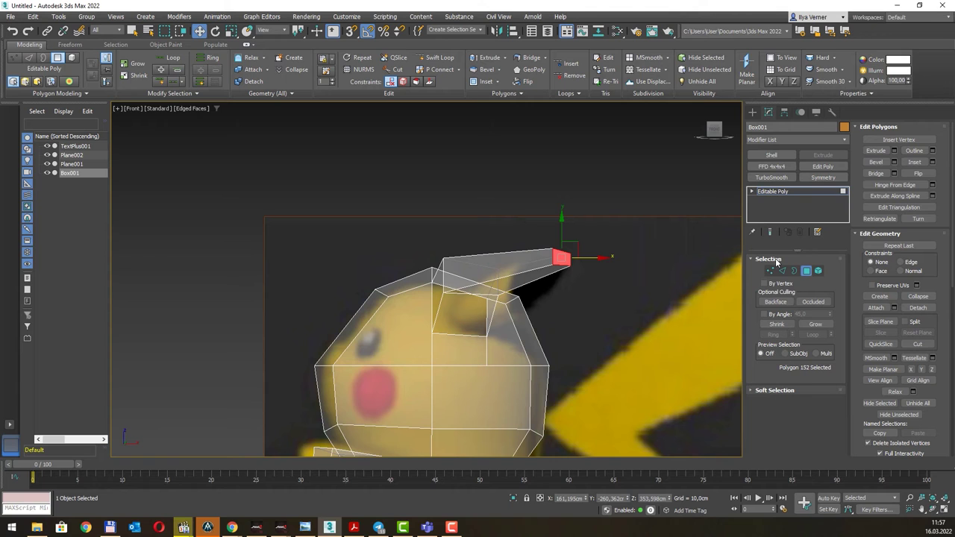
pyautogui.click(782, 270)
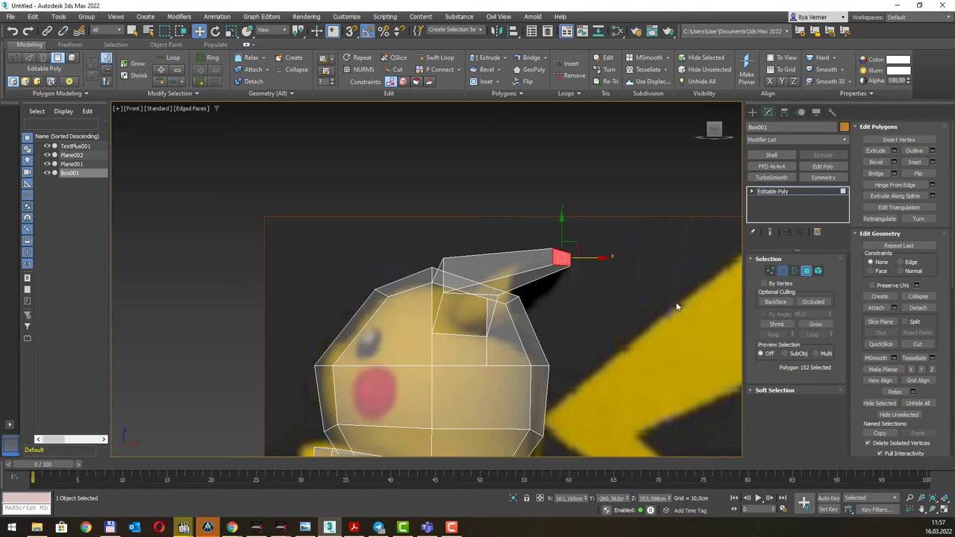
pyautogui.doubleClick(443, 278)
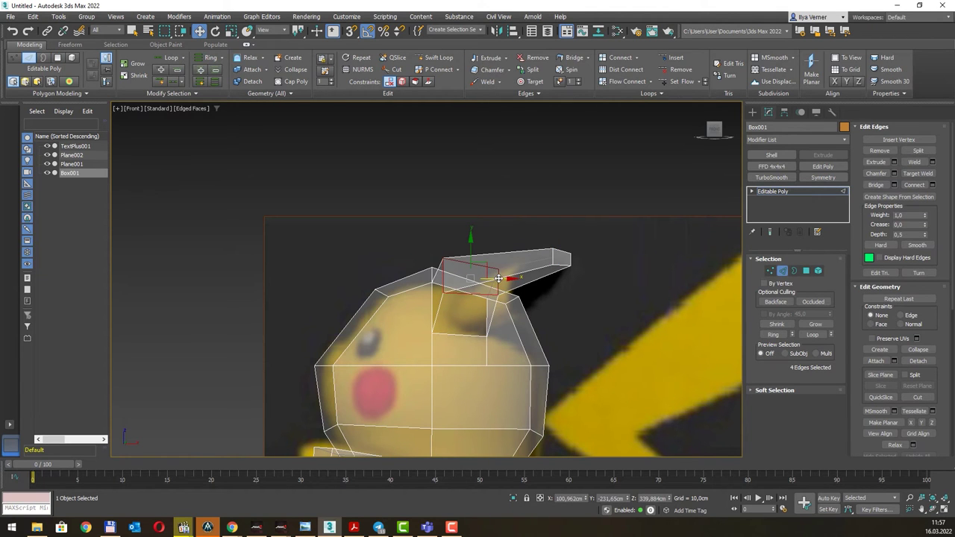
pyautogui.moveTo(499, 278); pyautogui.dragTo(544, 283)
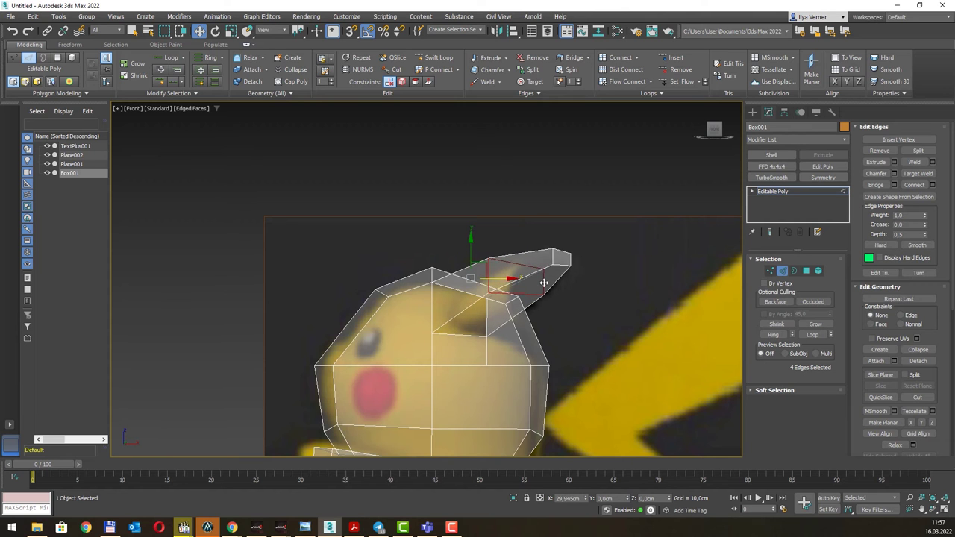
pyautogui.moveTo(572, 301)
pyautogui.keyDown('alt'); pyautogui.mouseDown(button='middle')
pyautogui.moveTo(592, 303)
pyautogui.moveTo(654, 356)
pyautogui.moveTo(568, 293)
pyautogui.moveTo(506, 298)
pyautogui.moveTo(587, 314)
pyautogui.moveTo(567, 304)
pyautogui.moveTo(627, 307)
pyautogui.mouseUp(button='middle'); pyautogui.keyUp('alt')
# - Lower the ear's upper and tip vertices to follow the reference ear
pyautogui.press('f')
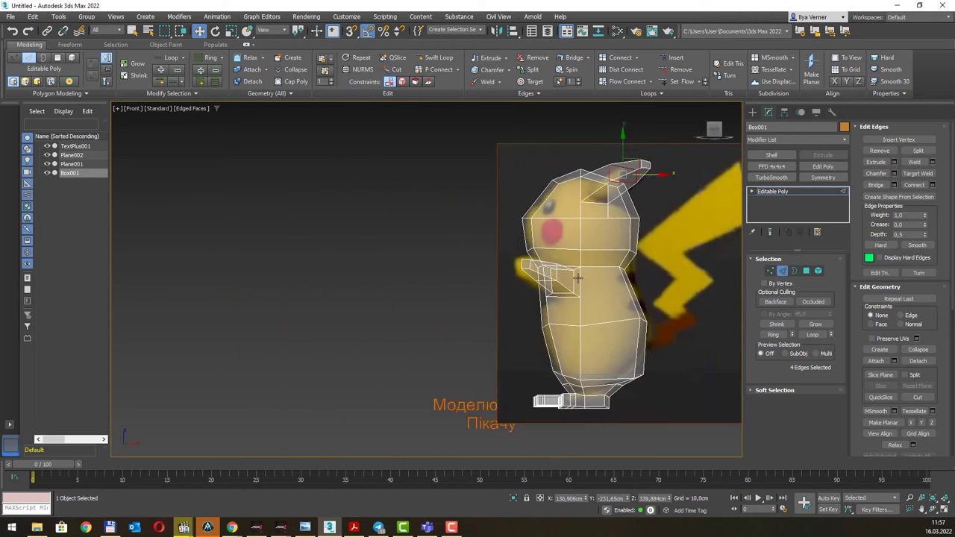
pyautogui.scroll(5, 602, 205)
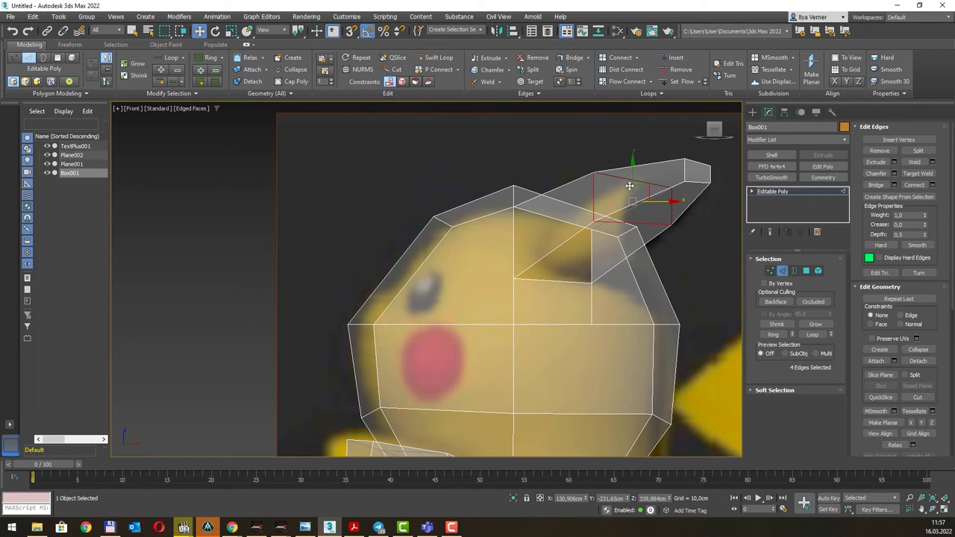
pyautogui.click(777, 270)
pyautogui.click(593, 172)
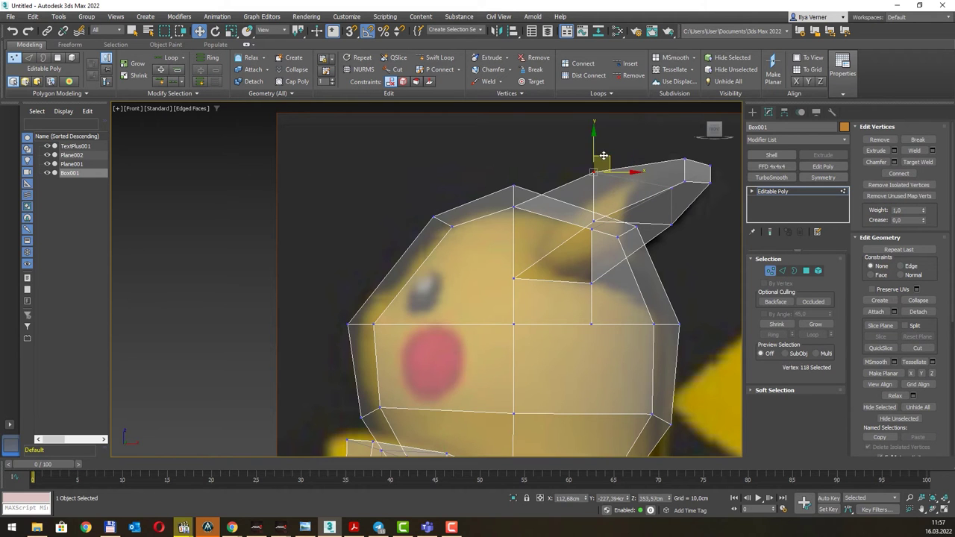
pyautogui.moveTo(603, 155); pyautogui.dragTo(624, 165)
pyautogui.click(685, 159)
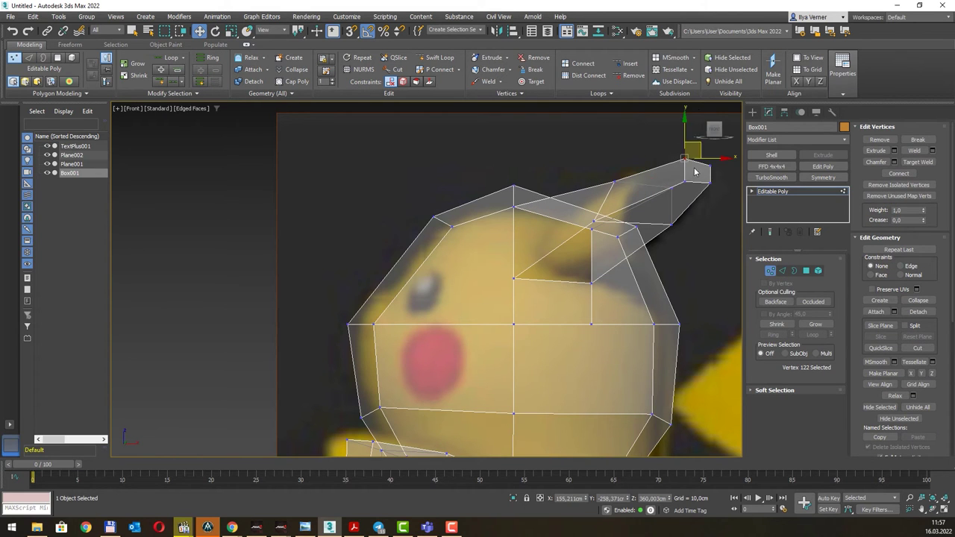
pyautogui.moveTo(690, 141); pyautogui.dragTo(690, 147)
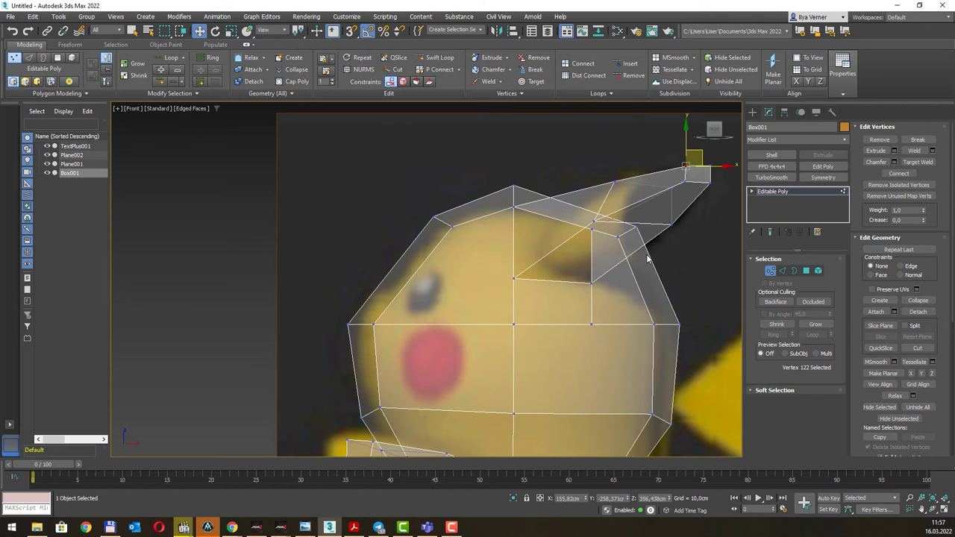
# - Inspect the ear shape from the Perspective and Left views
pyautogui.keyDown('alt'); pyautogui.moveTo(648, 258); pyautogui.dragTo(635, 311, button='middle'); pyautogui.keyUp('alt')
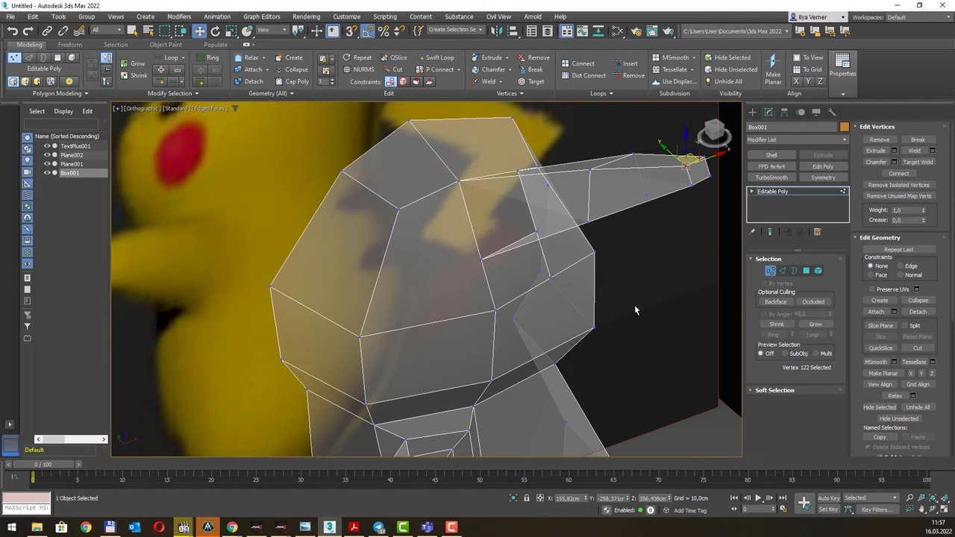
pyautogui.press('p')
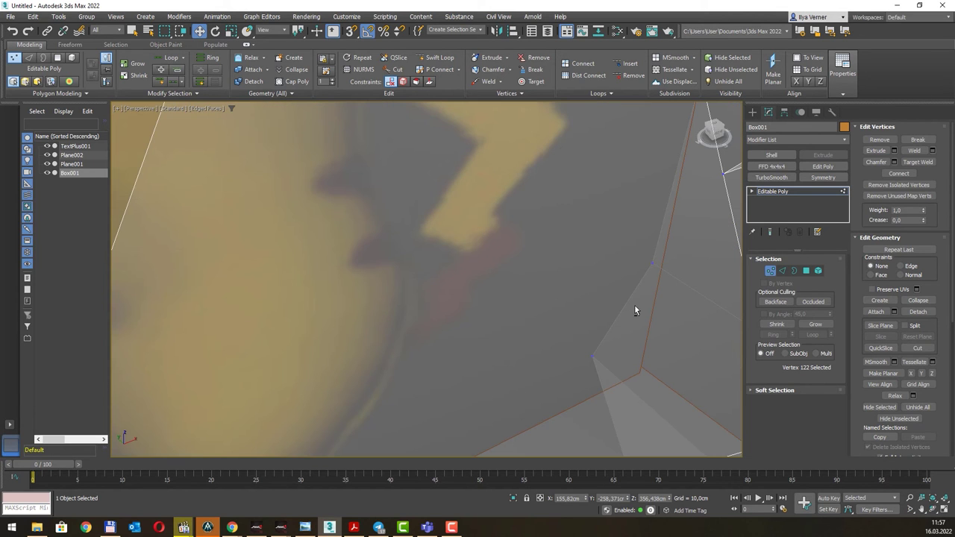
pyautogui.scroll(-5, 487, 258)
pyautogui.scroll(-3, 477, 250)
pyautogui.moveTo(475, 254)
pyautogui.keyDown('alt'); pyautogui.mouseDown(button='middle')
pyautogui.moveTo(522, 224)
pyautogui.moveTo(539, 199)
pyautogui.mouseUp(button='middle'); pyautogui.keyUp('alt')
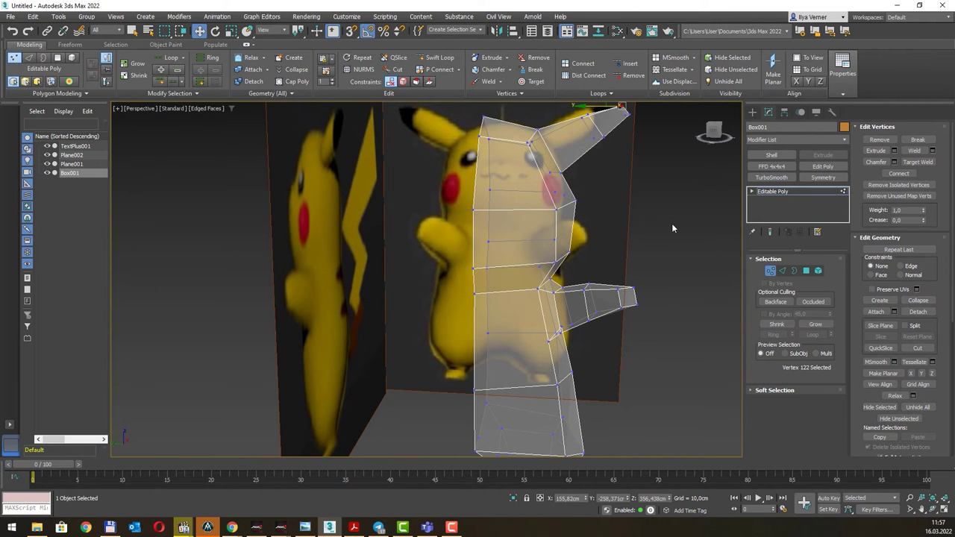
pyautogui.keyDown('alt'); pyautogui.moveTo(672, 228); pyautogui.dragTo(674, 229, button='middle'); pyautogui.keyUp('alt')
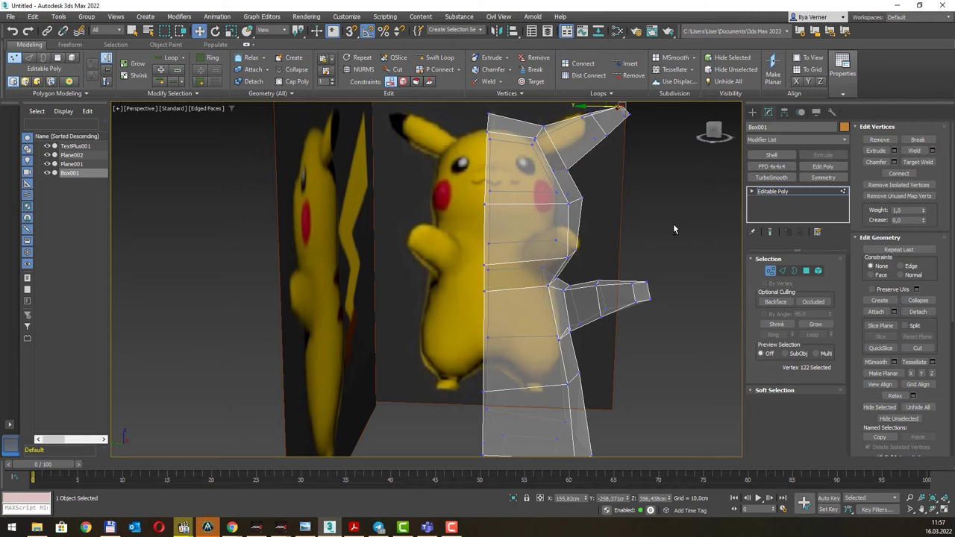
pyautogui.press('l')
pyautogui.scroll(-3, 608, 222)
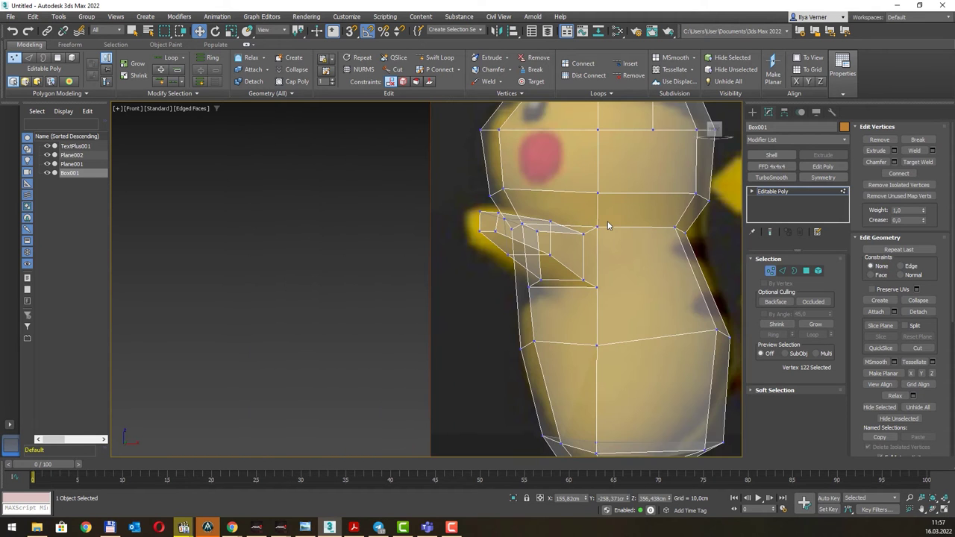
pyautogui.scroll(4, 608, 222)
pyautogui.scroll(-3, 607, 225)
pyautogui.scroll(-1, 588, 264)
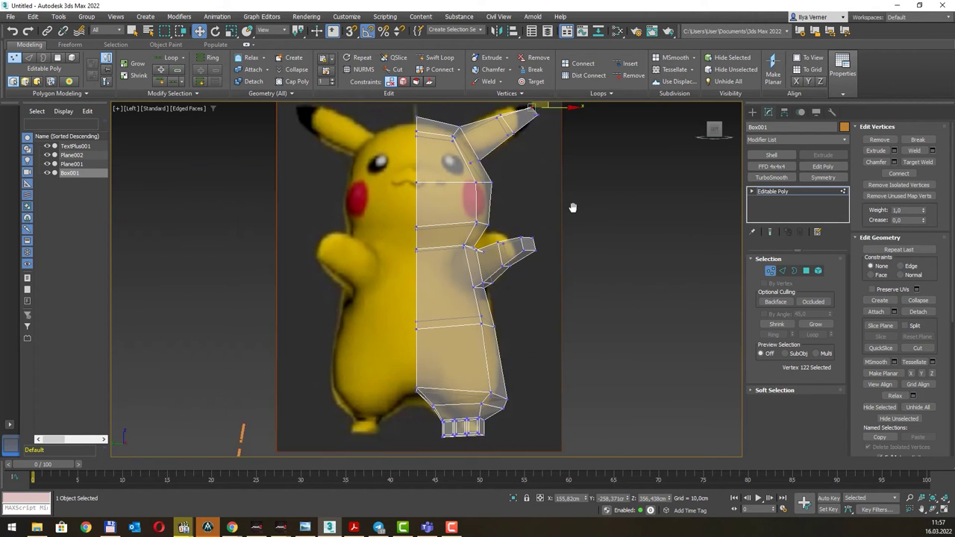
pyautogui.scroll(-1, 572, 207)
# - In the Left view, box-select every centre-seam vertex with Select and Scale active
pyautogui.scroll(-1, 562, 209)
pyautogui.moveTo(509, 202); pyautogui.dragTo(499, 243, button='middle')
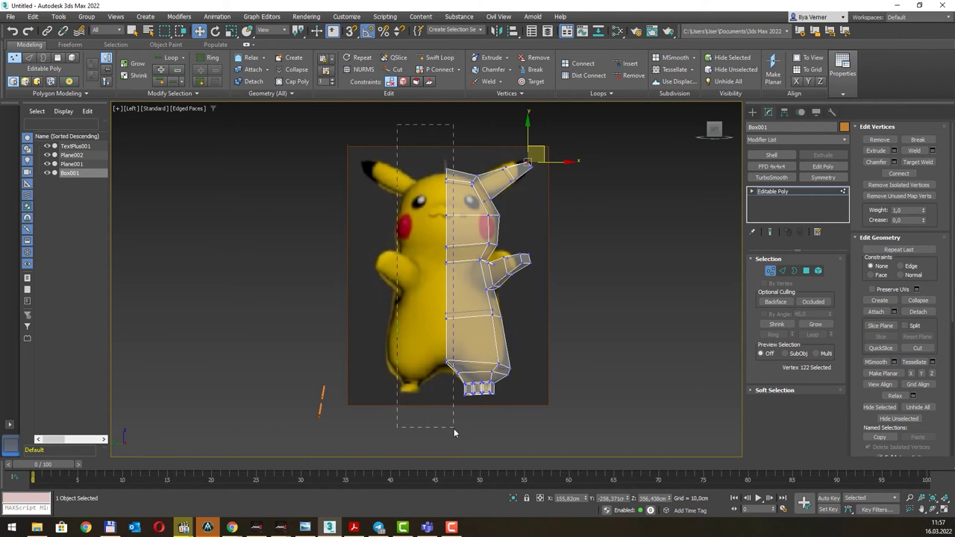
pyautogui.moveTo(451, 429); pyautogui.dragTo(451, 429)
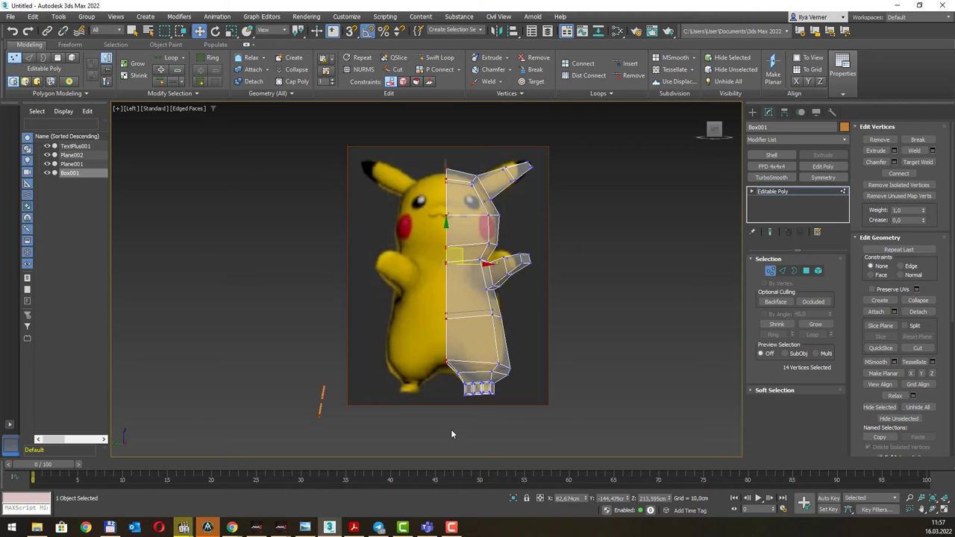
pyautogui.press('r')
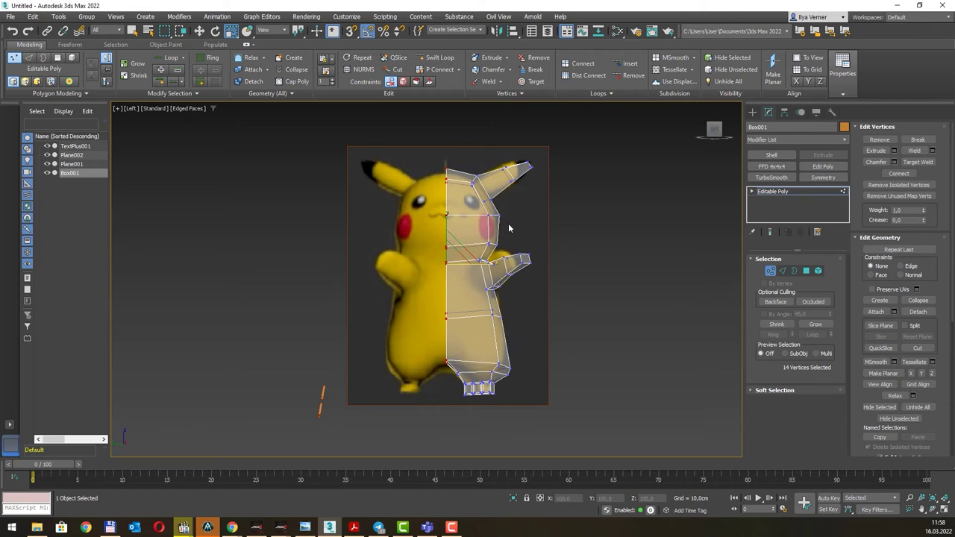
# - Add a Symmetry modifier mirroring along X with Flip enabled
pyautogui.click(815, 180)
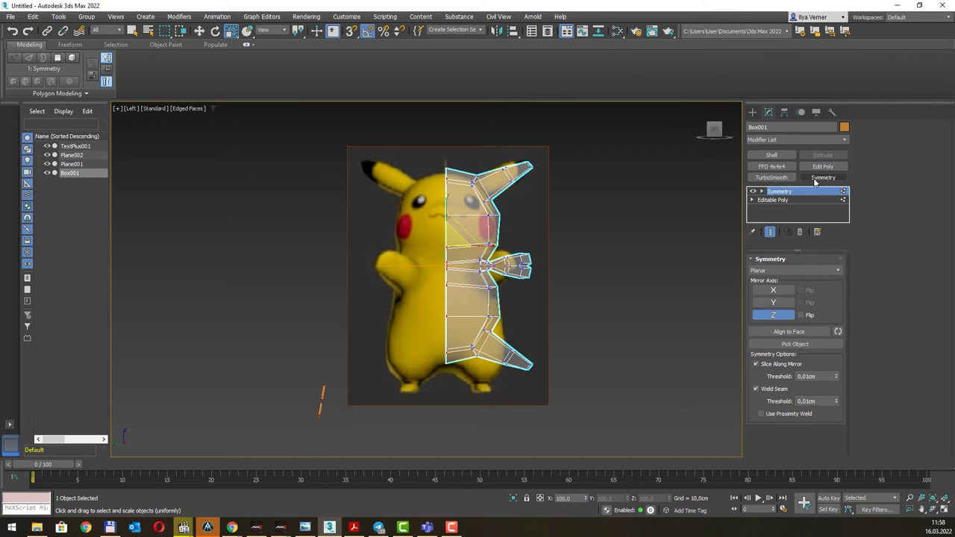
pyautogui.click(775, 303)
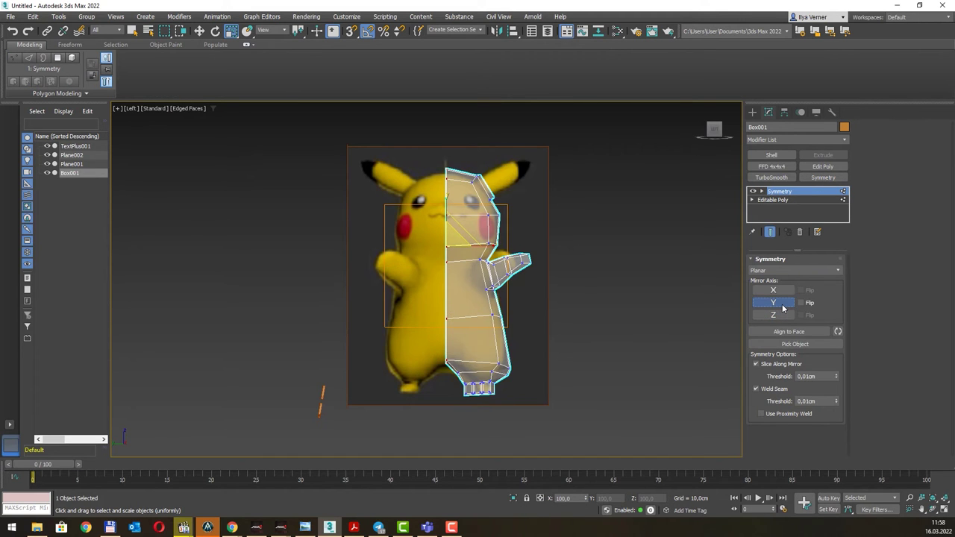
pyautogui.click(783, 293)
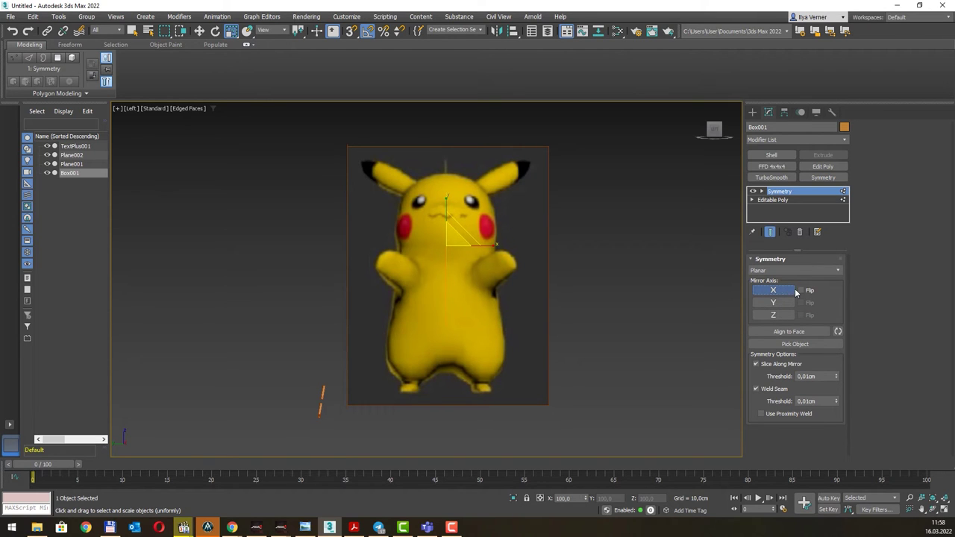
pyautogui.click(802, 291)
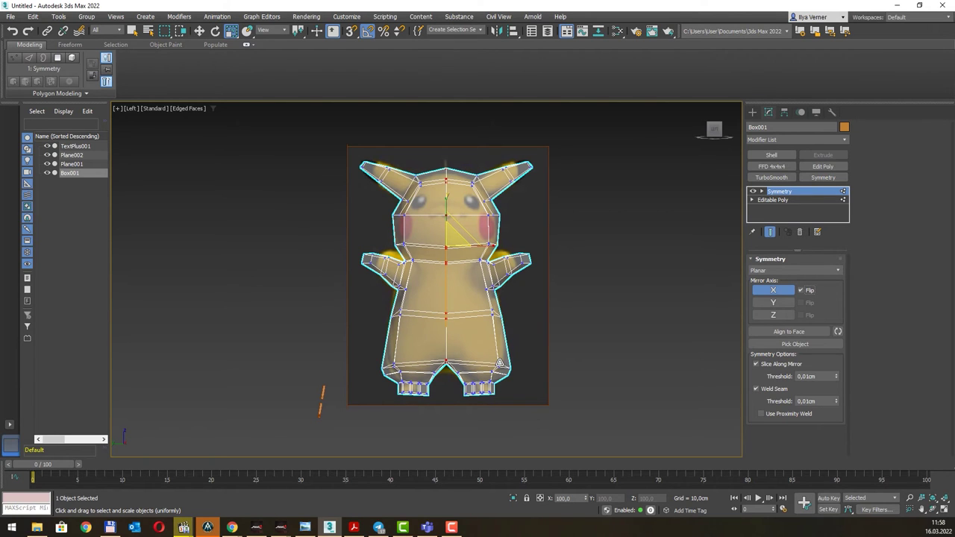
# - Raise the Weld Seam Threshold to 0,871cm and recentre Pikachu in the Front view
pyautogui.click(776, 390)
pyautogui.click(776, 389)
pyautogui.moveTo(839, 403); pyautogui.dragTo(854, 328)
pyautogui.moveTo(836, 401); pyautogui.dragTo(836, 397)
pyautogui.moveTo(547, 195); pyautogui.dragTo(544, 211, button='middle')
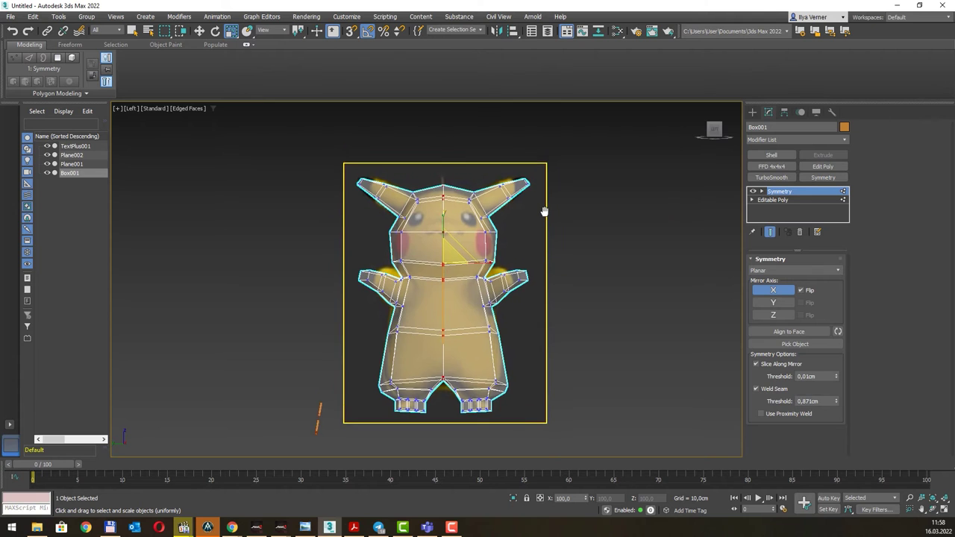
pyautogui.press('f')
pyautogui.scroll(-2, 564, 209)
pyautogui.scroll(-2, 463, 238)
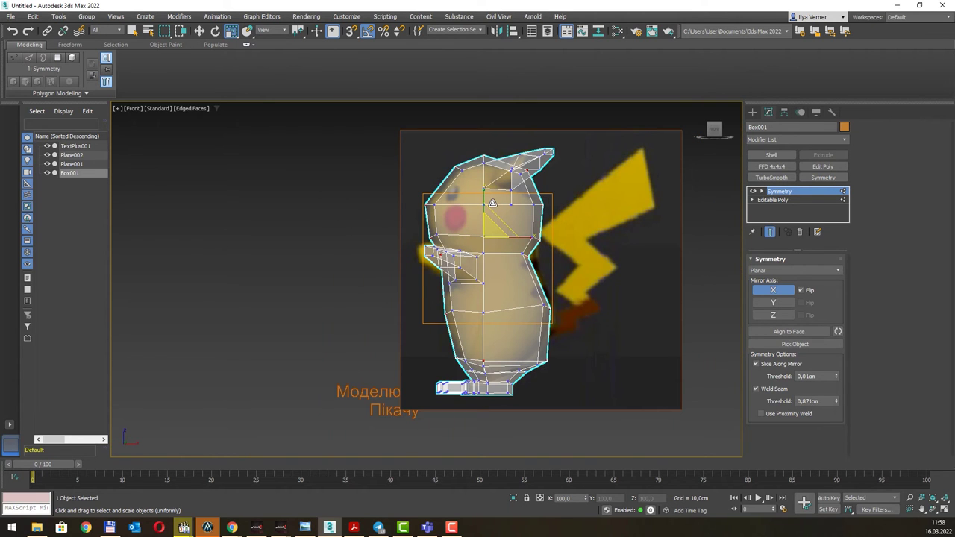
pyautogui.scroll(2, 464, 196)
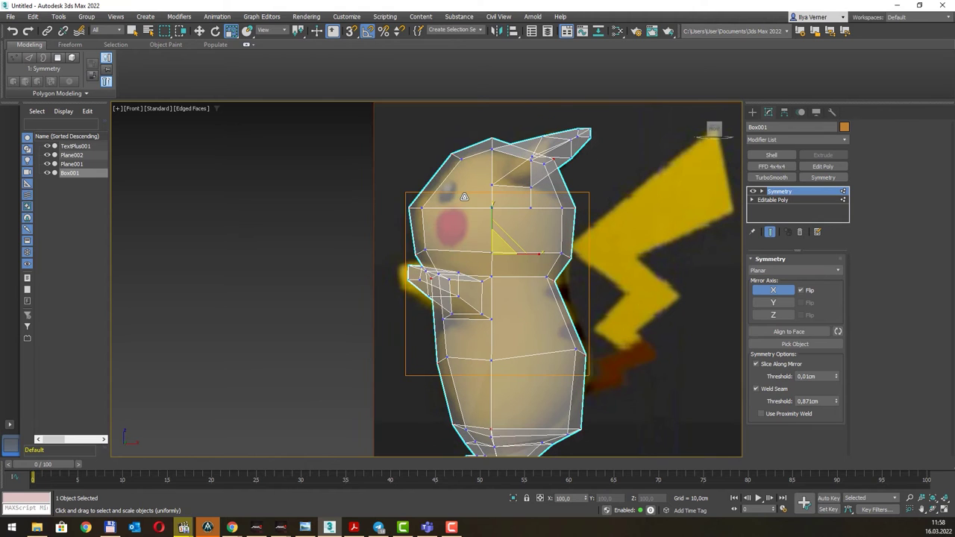
# - Collapse the Symmetry modifier into the Editable Poly and enter Vertex mode
pyautogui.rightClick(511, 215)
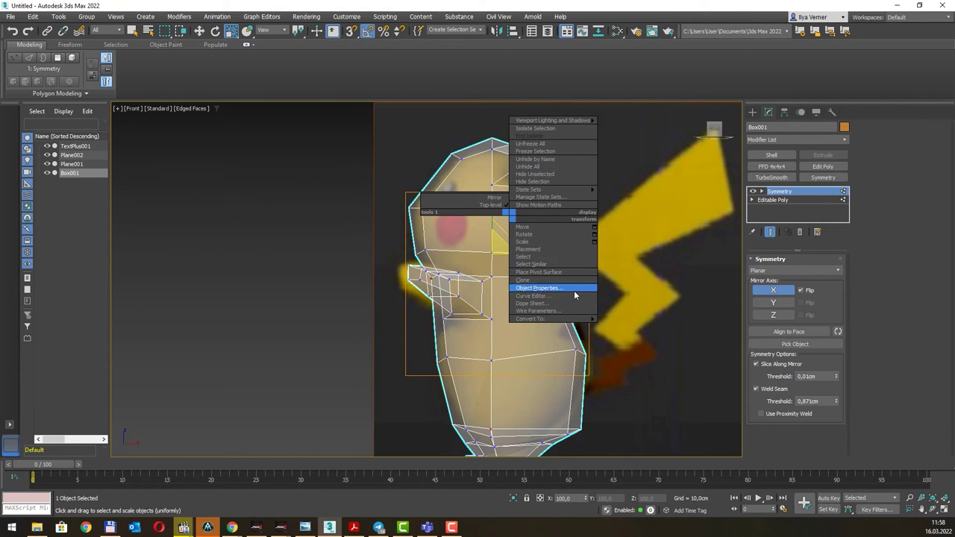
pyautogui.click(631, 324)
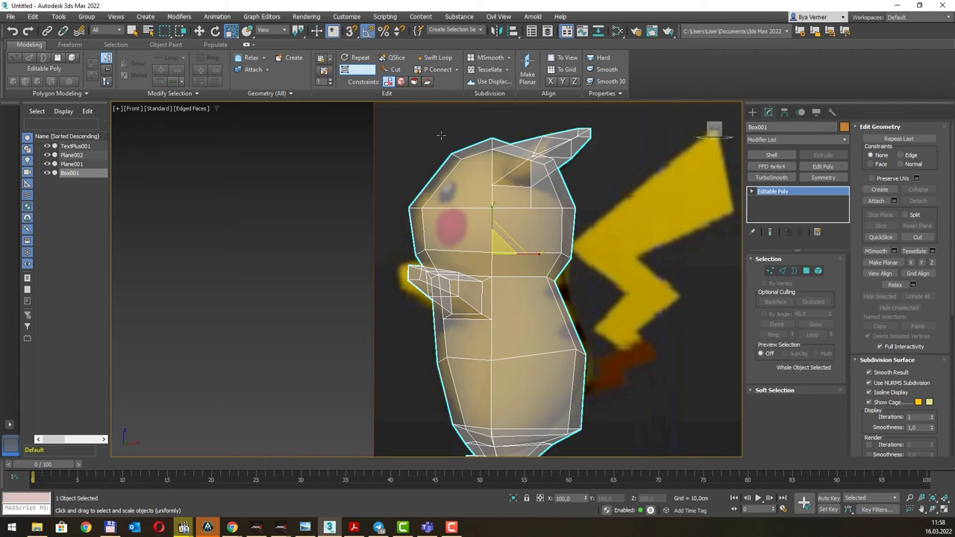
pyautogui.click(770, 271)
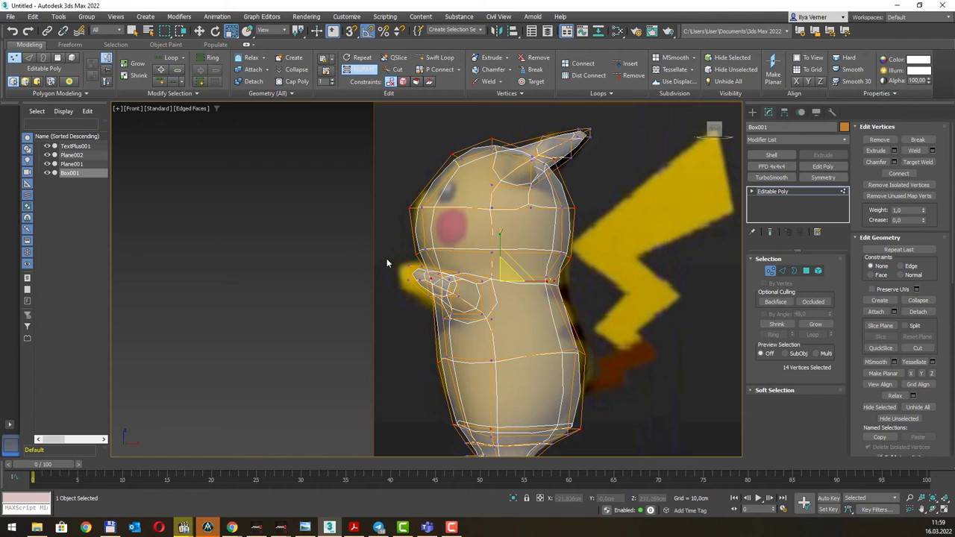
# - Select the hand vertices and move them left to fit the reference
pyautogui.click(440, 276)
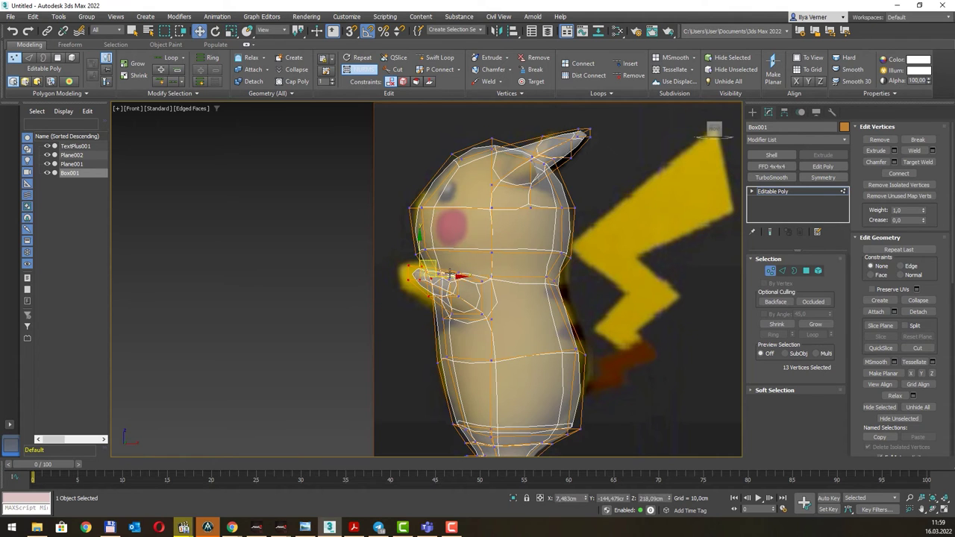
pyautogui.press('w')
pyautogui.moveTo(393, 266); pyautogui.dragTo(440, 306)
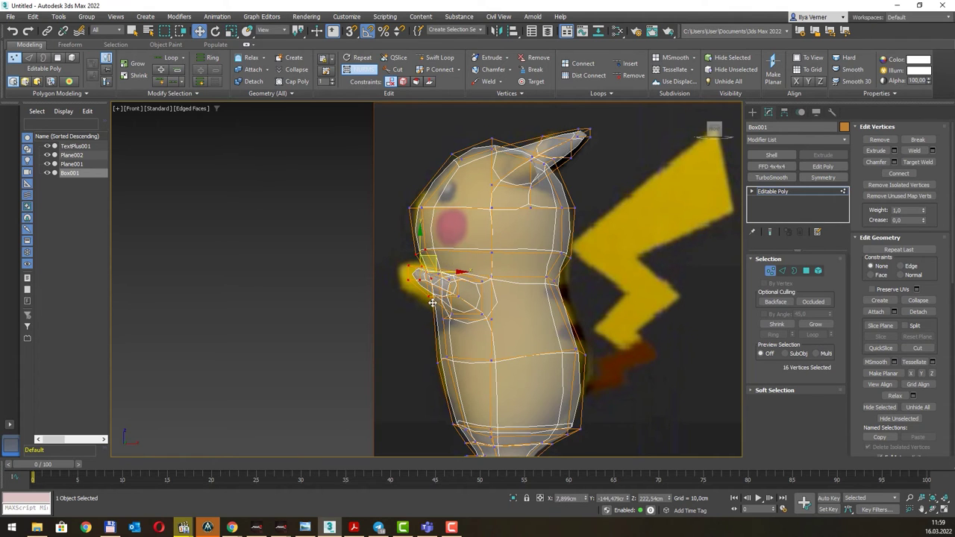
pyautogui.moveTo(437, 263); pyautogui.dragTo(428, 260)
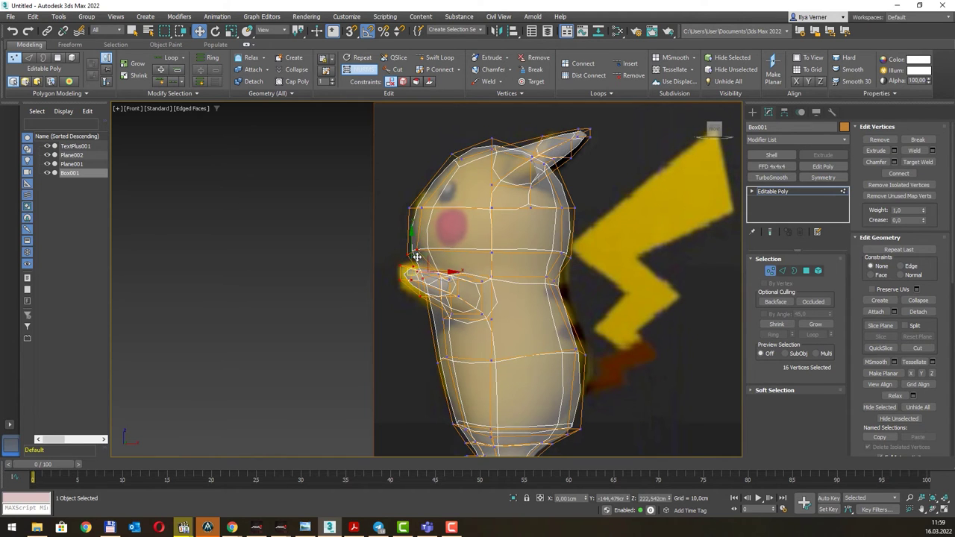
pyautogui.moveTo(427, 261); pyautogui.dragTo(415, 259)
pyautogui.click(420, 284)
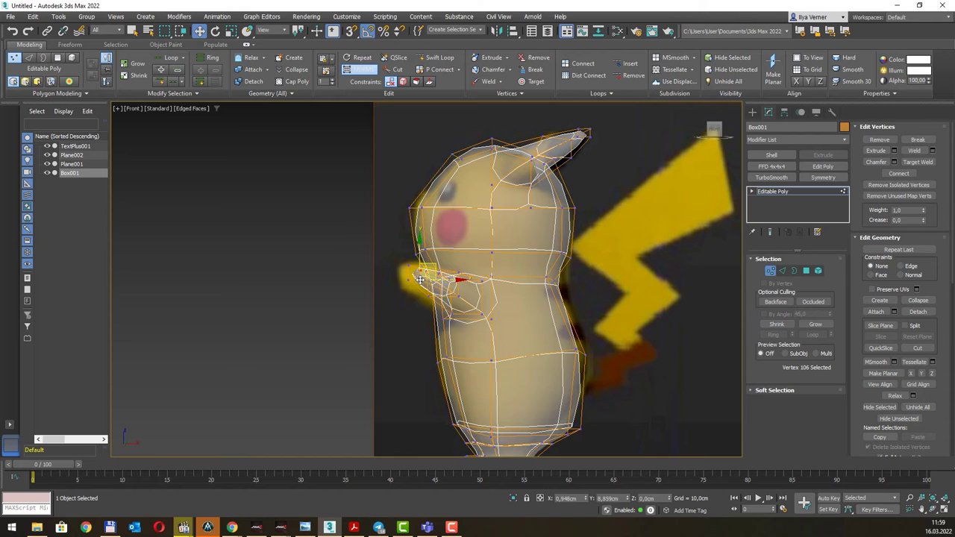
pyautogui.moveTo(384, 299); pyautogui.dragTo(427, 271)
pyautogui.moveTo(398, 241); pyautogui.dragTo(433, 270)
pyautogui.moveTo(443, 251)
pyautogui.keyDown('alt'); pyautogui.mouseDown(button='middle')
pyautogui.moveTo(570, 247)
pyautogui.moveTo(532, 254)
pyautogui.moveTo(468, 241)
pyautogui.mouseUp(button='middle'); pyautogui.keyUp('alt')
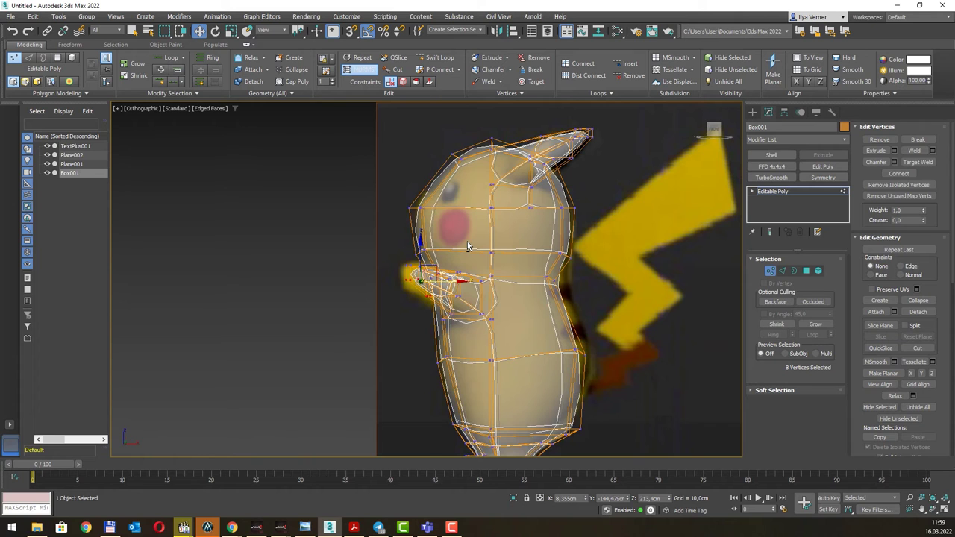
# - In the Front view, pull the side-of-head vertices outward and shift the cheek vertices left
pyautogui.press('f')
pyautogui.moveTo(463, 206); pyautogui.dragTo(440, 254, button='middle')
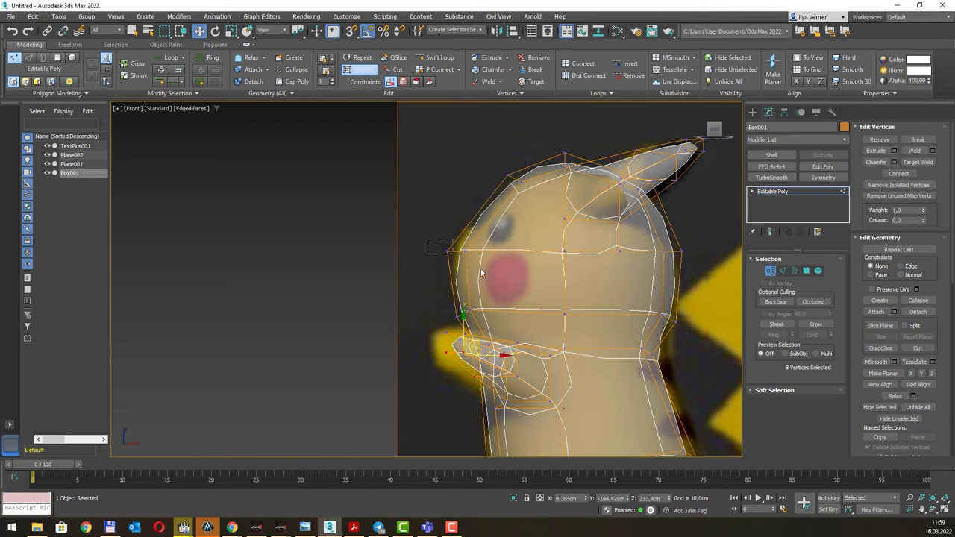
pyautogui.moveTo(441, 237)
pyautogui.mouseDown()
pyautogui.moveTo(468, 258)
pyautogui.moveTo(449, 231)
pyautogui.mouseUp()
pyautogui.moveTo(490, 308)
pyautogui.mouseDown()
pyautogui.moveTo(451, 295)
pyautogui.moveTo(509, 305)
pyautogui.mouseUp()
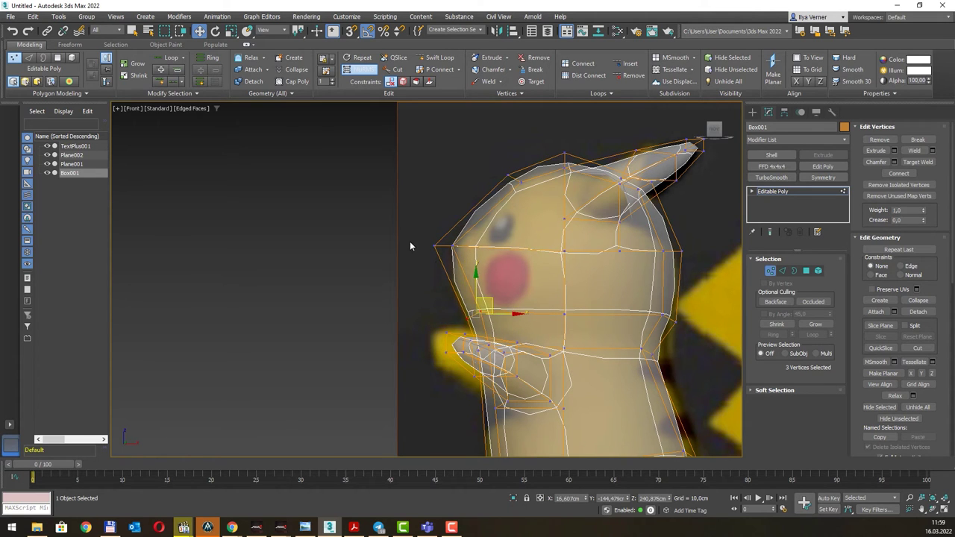
pyautogui.moveTo(499, 271); pyautogui.dragTo(475, 247)
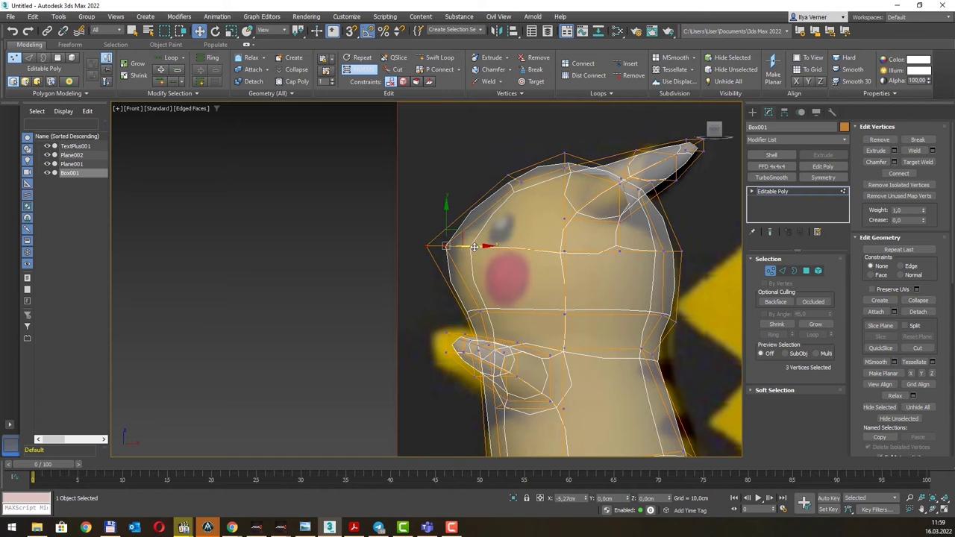
pyautogui.scroll(-2, 509, 252)
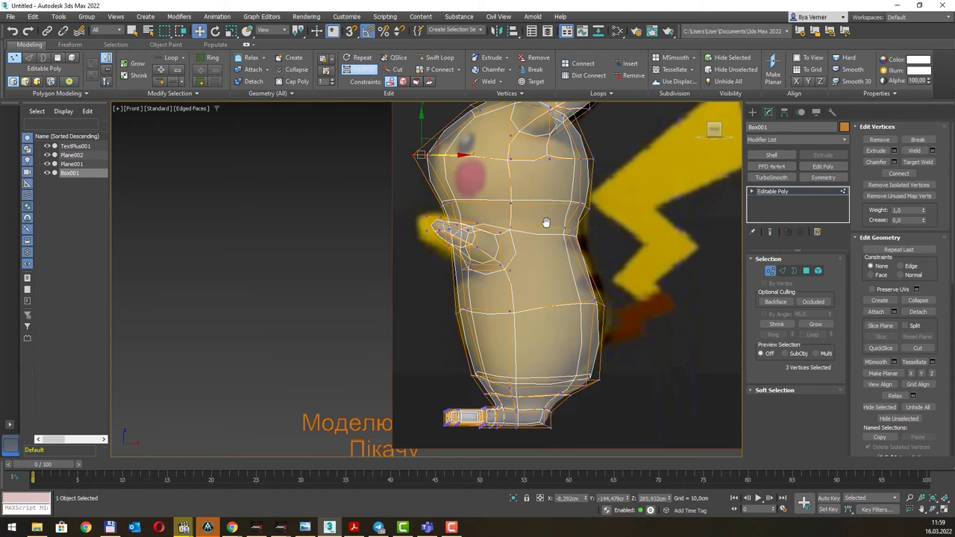
pyautogui.scroll(-2, 575, 309)
pyautogui.moveTo(548, 283); pyautogui.dragTo(555, 279, button='middle')
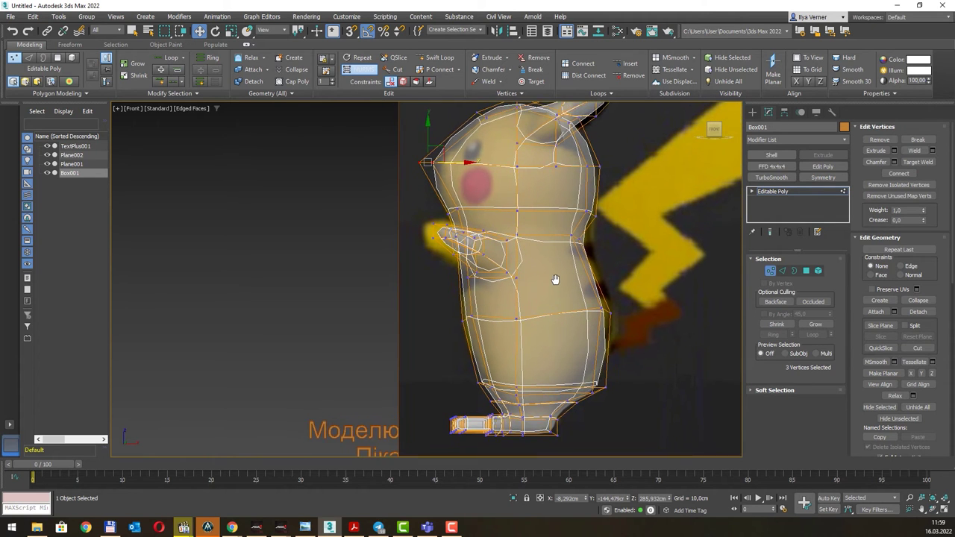
# - In the Left view, nudge the left arm-tip vertices upward and select the right arm tip
pyautogui.press('l')
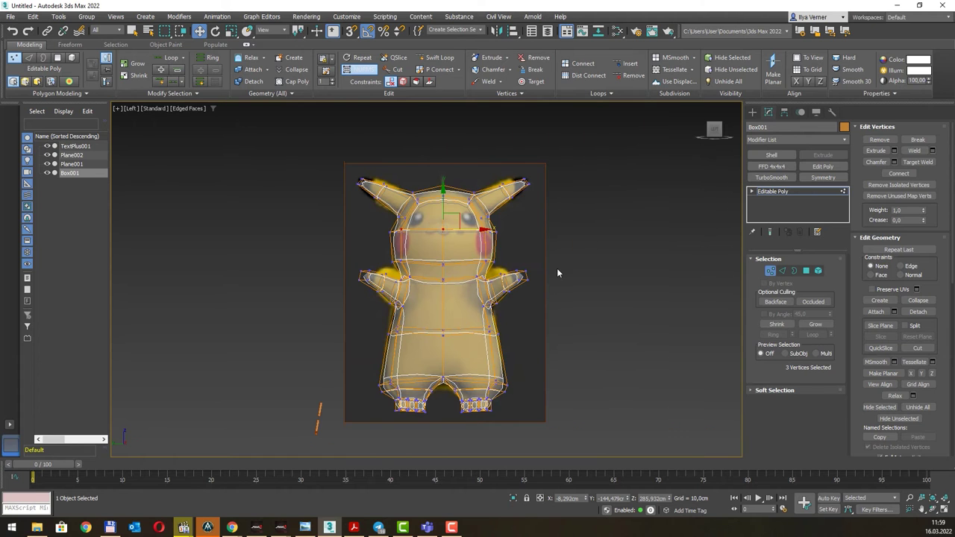
pyautogui.scroll(2, 495, 276)
pyautogui.scroll(4, 495, 275)
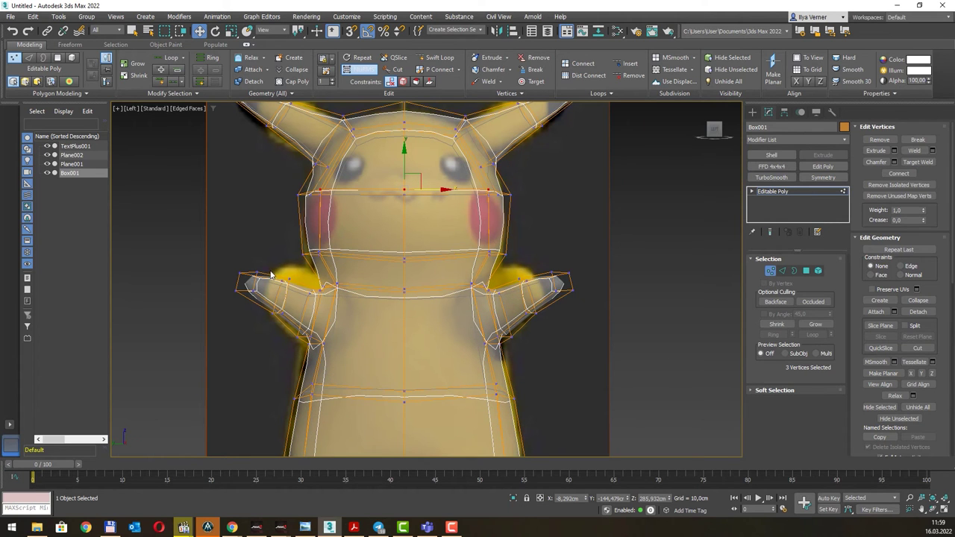
pyautogui.moveTo(250, 253); pyautogui.dragTo(302, 299)
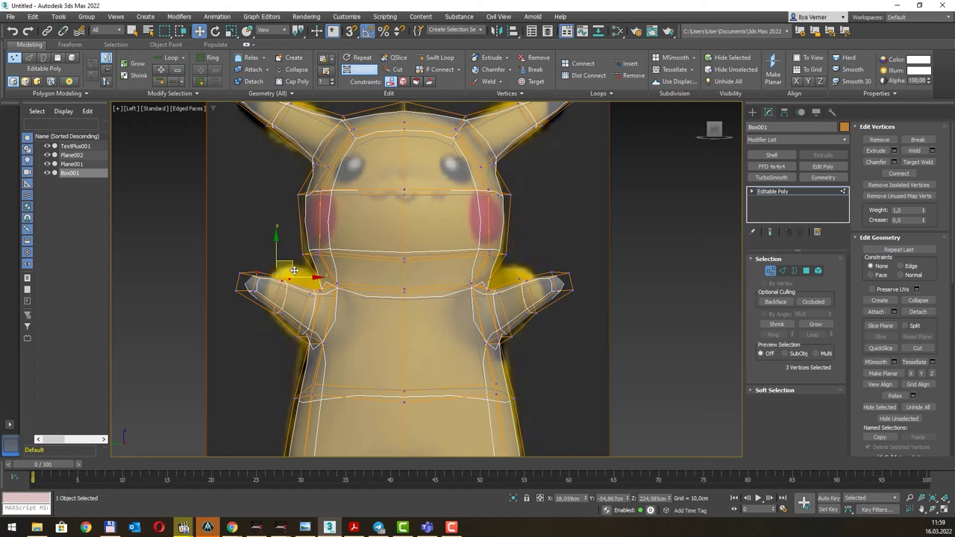
pyautogui.moveTo(294, 256); pyautogui.dragTo(296, 251)
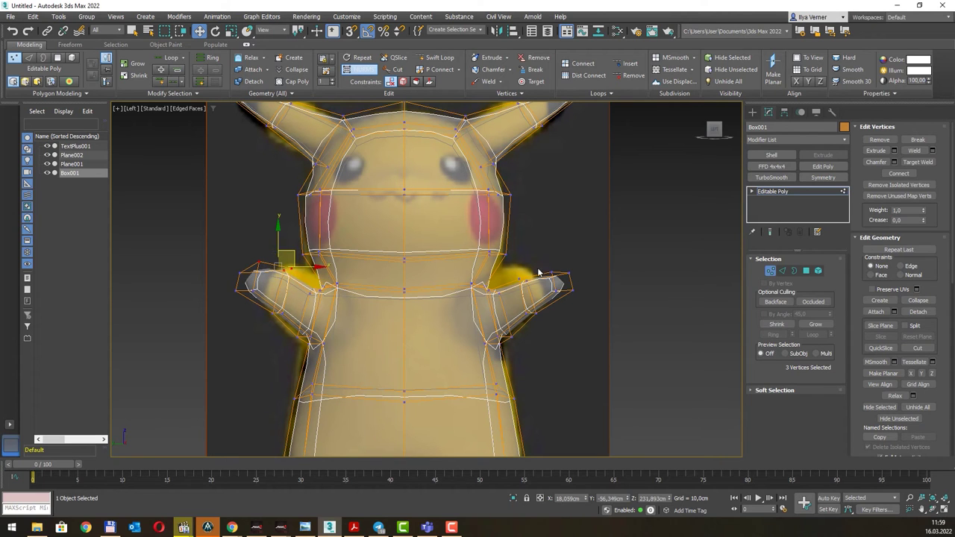
pyautogui.moveTo(517, 292); pyautogui.dragTo(558, 262)
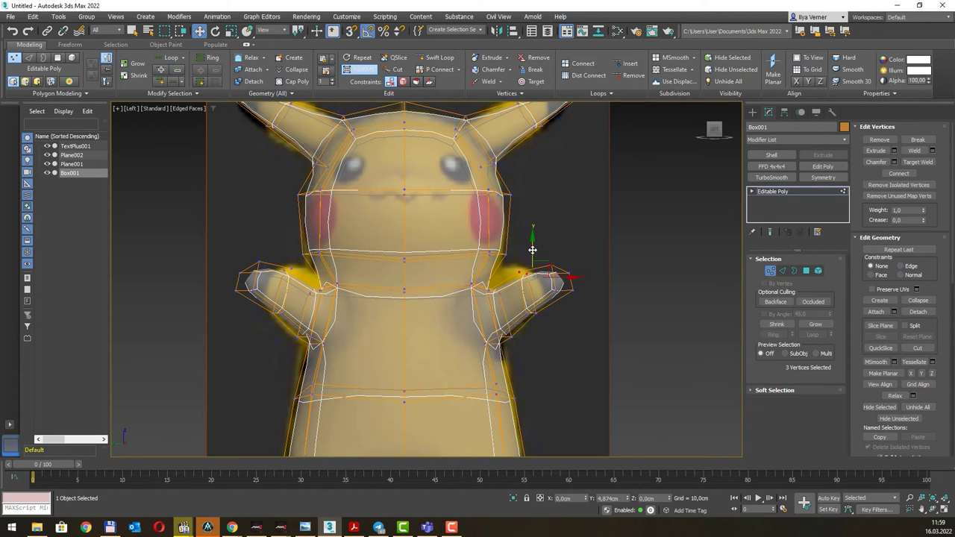
pyautogui.scroll(-2, 472, 248)
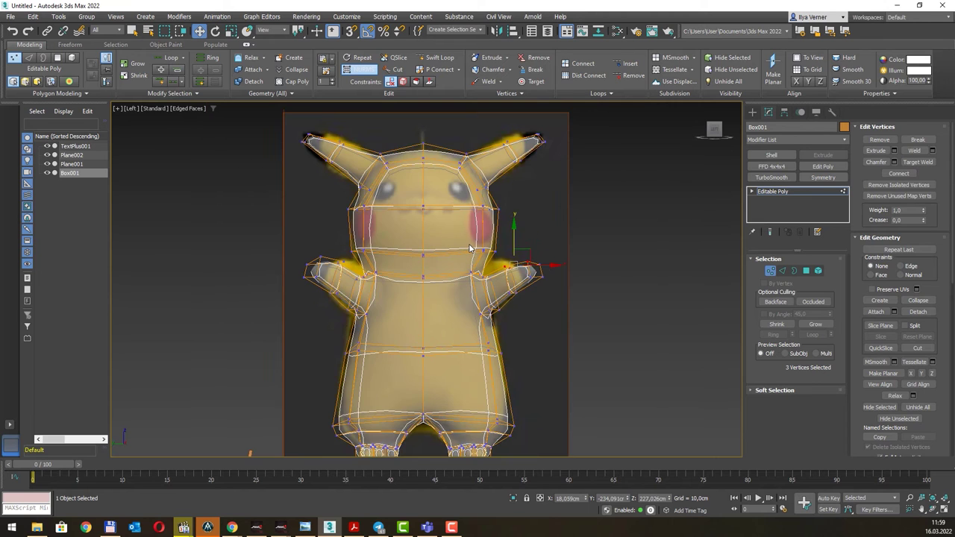
# - Leave Vertex mode, make Box001 opaque and check its Object Properties
pyautogui.click(770, 270)
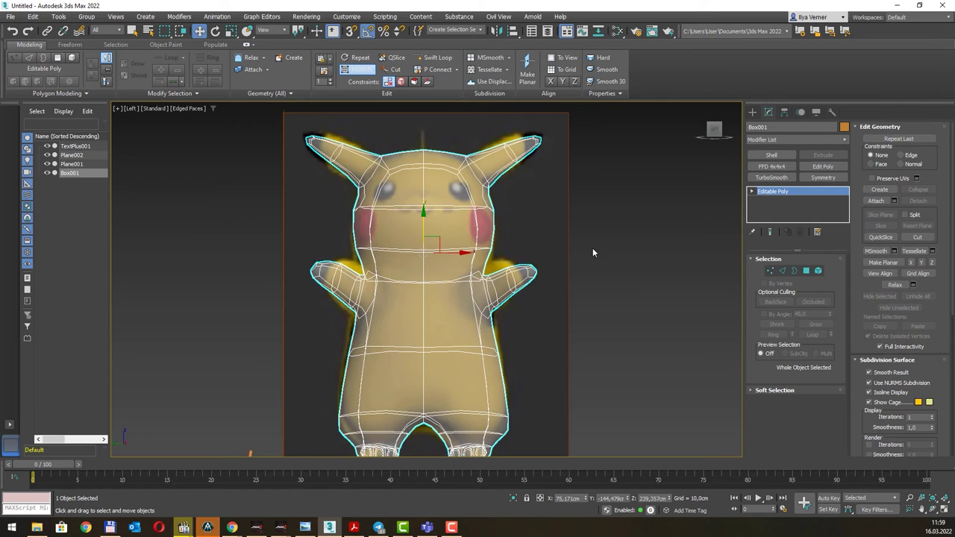
pyautogui.scroll(-2, 583, 251)
pyautogui.moveTo(589, 218)
pyautogui.keyDown('alt'); pyautogui.mouseDown(button='middle')
pyautogui.moveTo(548, 230)
pyautogui.moveTo(566, 235)
pyautogui.mouseUp(button='middle'); pyautogui.keyUp('alt')
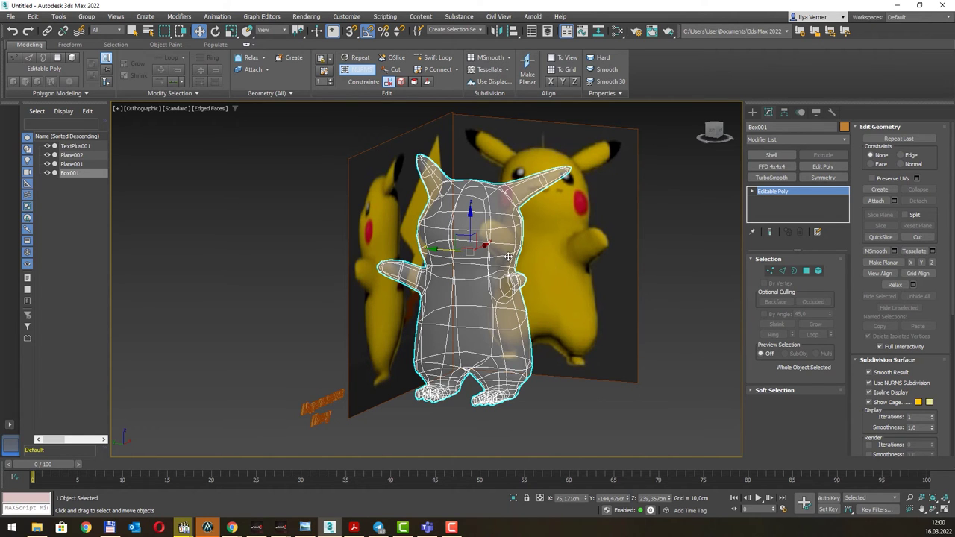
pyautogui.hotkey('alt', 'x')
pyautogui.keyDown('alt'); pyautogui.moveTo(494, 255); pyautogui.dragTo(476, 221, button='middle'); pyautogui.keyUp('alt')
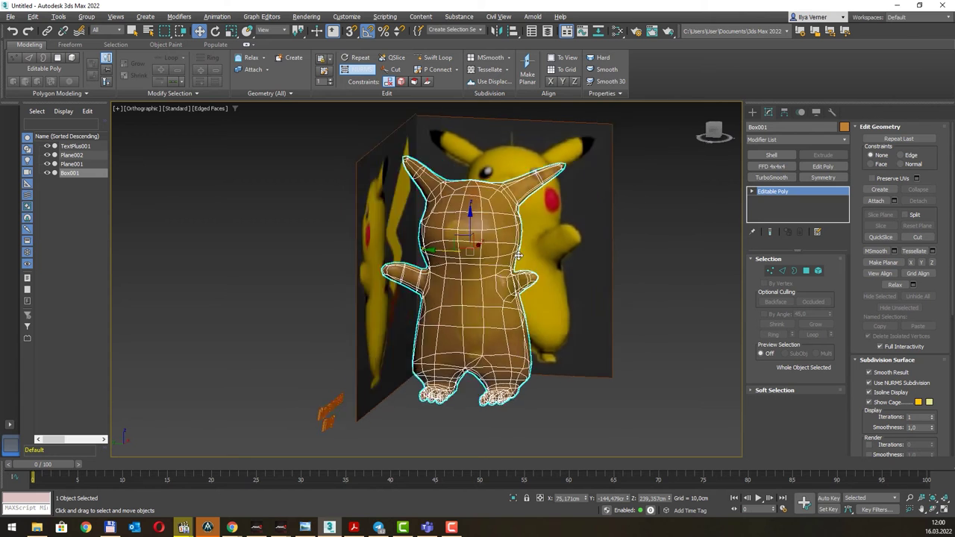
pyautogui.rightClick(475, 221)
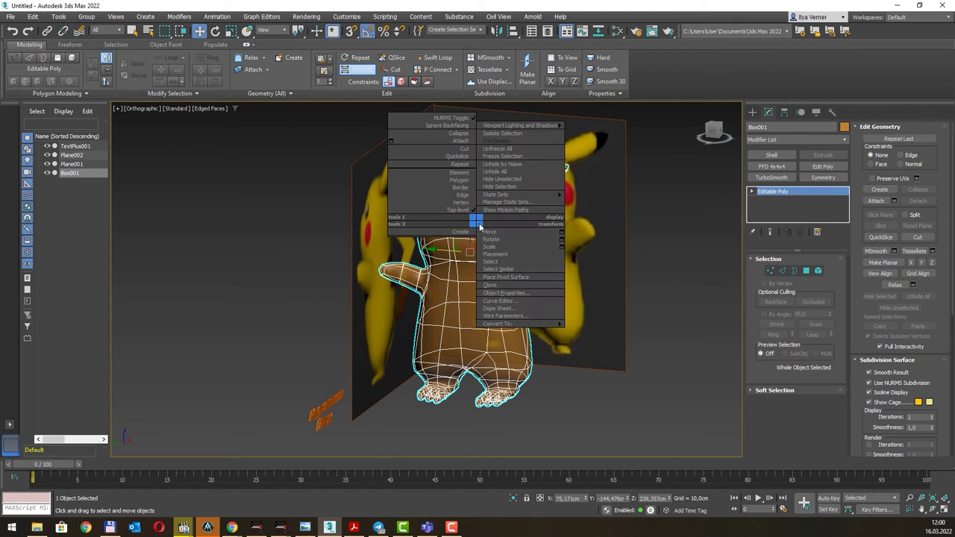
pyautogui.click(540, 292)
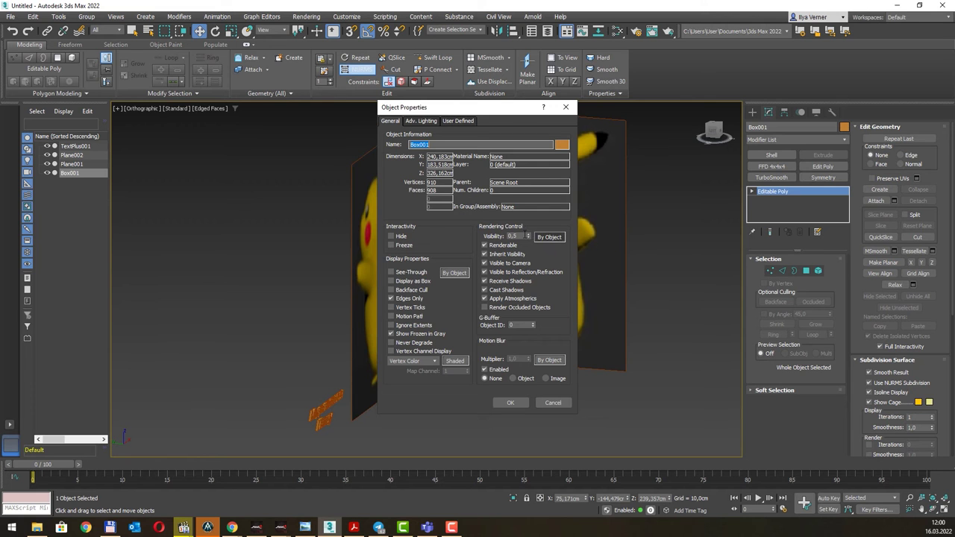
pyautogui.click(510, 402)
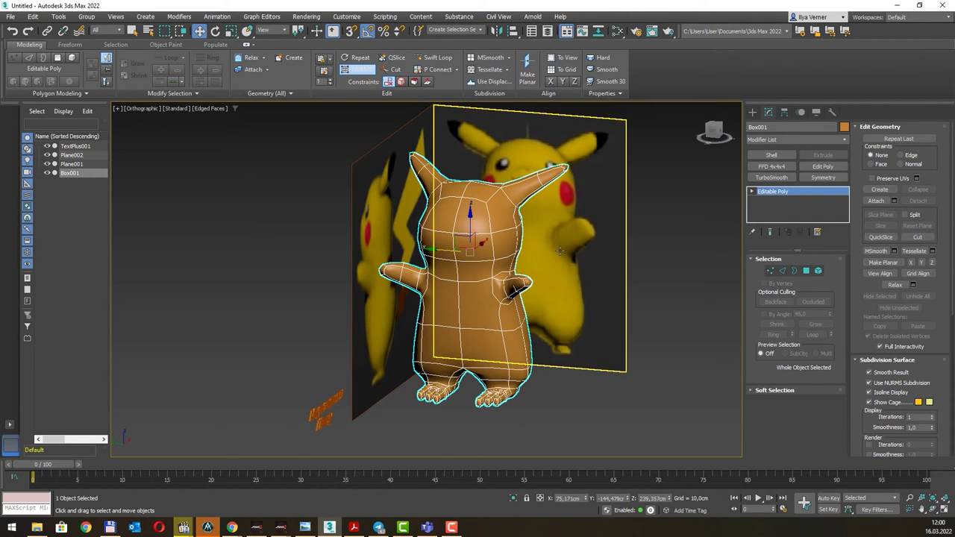
pyautogui.press('q')
# - Uncheck Isoline Display to show Pikachu's full subdivided wireframe beside the reference planes
pyautogui.moveTo(560, 251)
pyautogui.keyDown('alt'); pyautogui.mouseDown(button='middle')
pyautogui.moveTo(493, 216)
pyautogui.moveTo(574, 255)
pyautogui.moveTo(525, 254)
pyautogui.moveTo(524, 240)
pyautogui.moveTo(468, 207)
pyautogui.moveTo(415, 213)
pyautogui.mouseUp(button='middle'); pyautogui.keyUp('alt')
pyautogui.scroll(3, 544, 256)
pyautogui.scroll(-2, 468, 207)
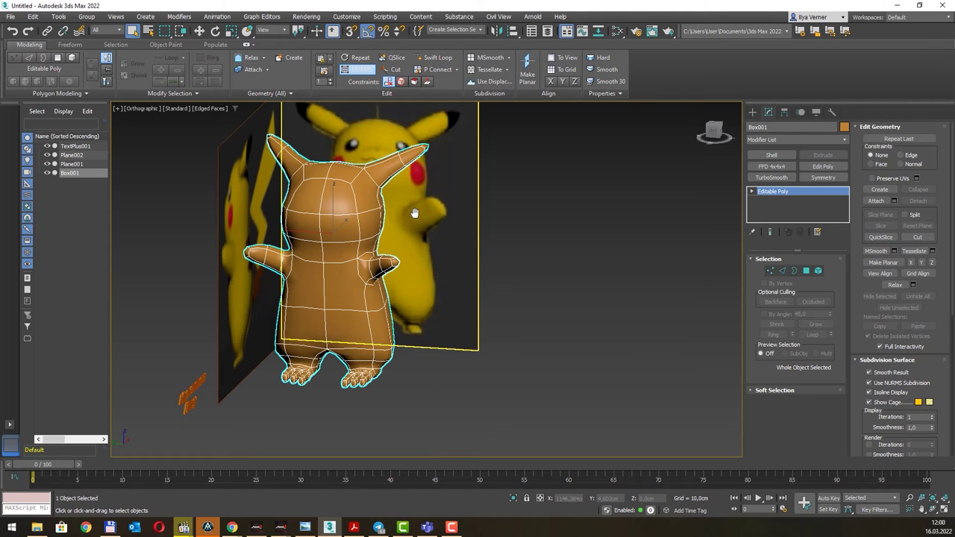
pyautogui.scroll(-1, 415, 214)
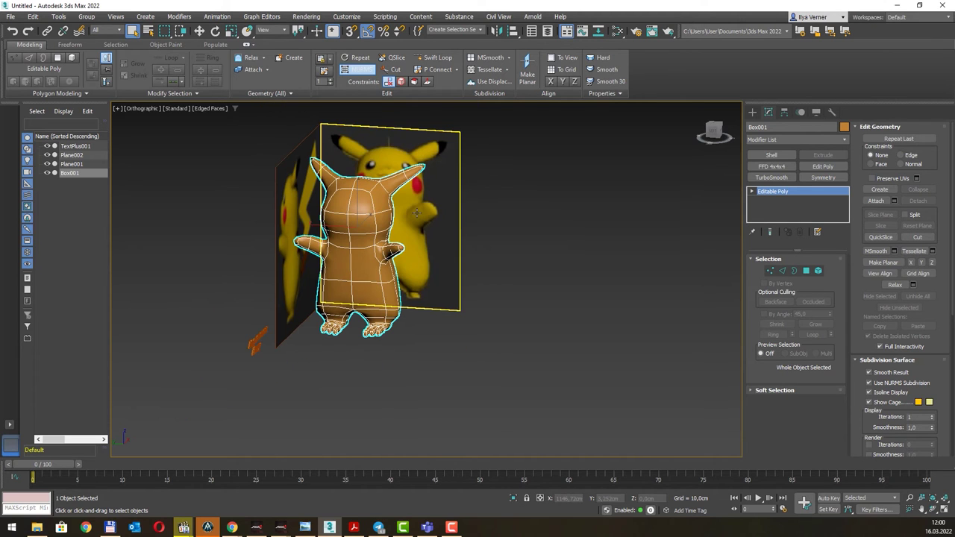
pyautogui.moveTo(438, 202); pyautogui.dragTo(381, 224, button='middle')
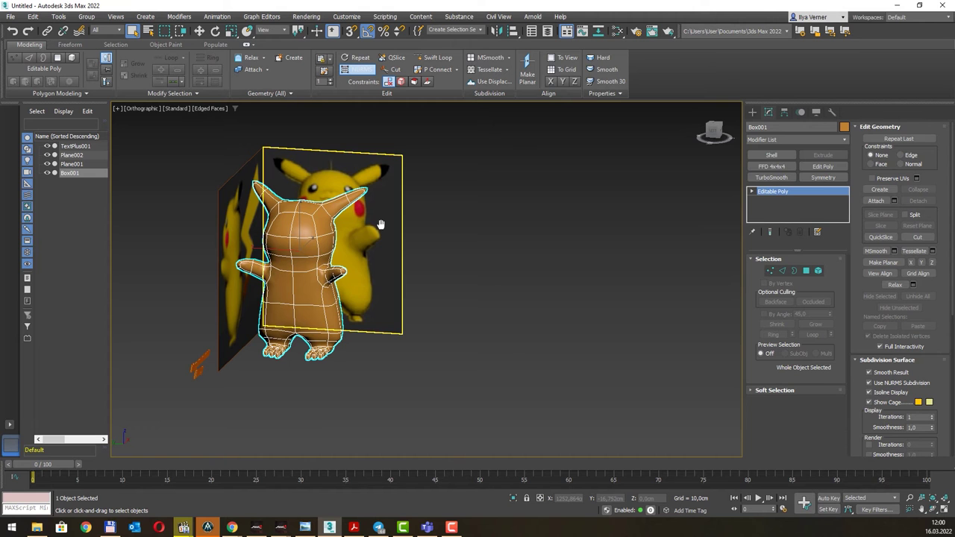
pyautogui.moveTo(379, 224)
pyautogui.keyDown('alt'); pyautogui.mouseDown(button='middle')
pyautogui.moveTo(351, 216)
pyautogui.moveTo(328, 234)
pyautogui.moveTo(371, 221)
pyautogui.mouseUp(button='middle'); pyautogui.keyUp('alt')
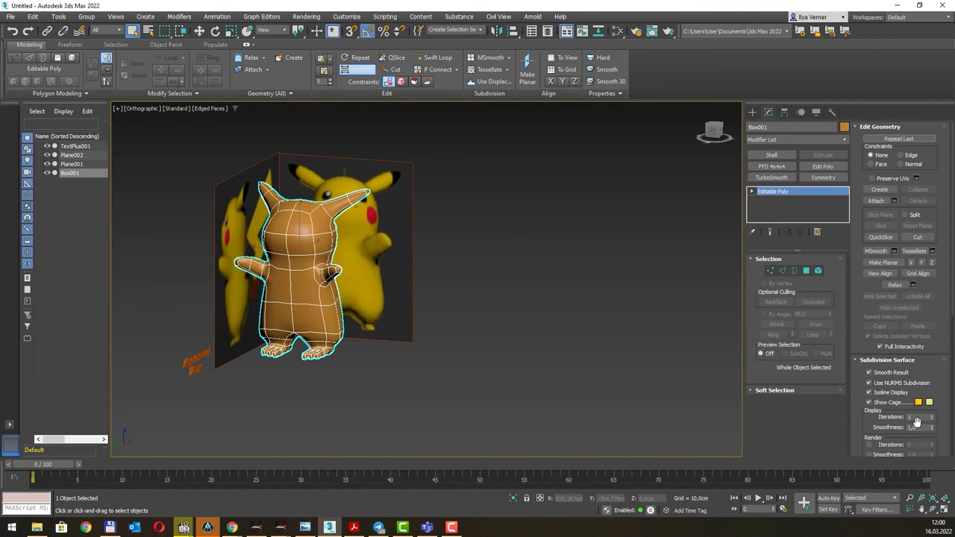
pyautogui.click(890, 393)
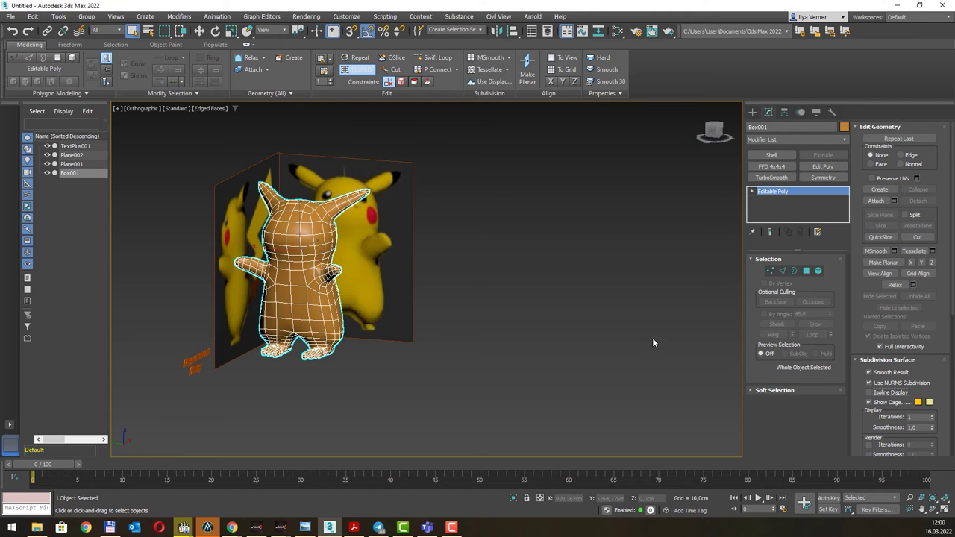
pyautogui.moveTo(653, 342)
pyautogui.keyDown('alt'); pyautogui.mouseDown(button='middle')
pyautogui.moveTo(525, 247)
pyautogui.moveTo(422, 240)
pyautogui.mouseUp(button='middle'); pyautogui.keyUp('alt')
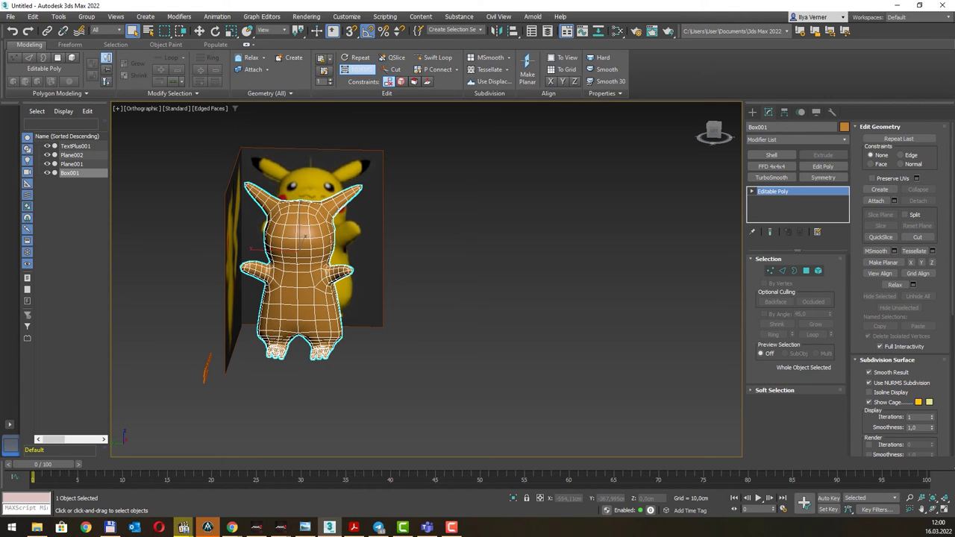
# - Preview the skin pika.jpg image from the search results
pyautogui.hotkey('alt', 'Tab')
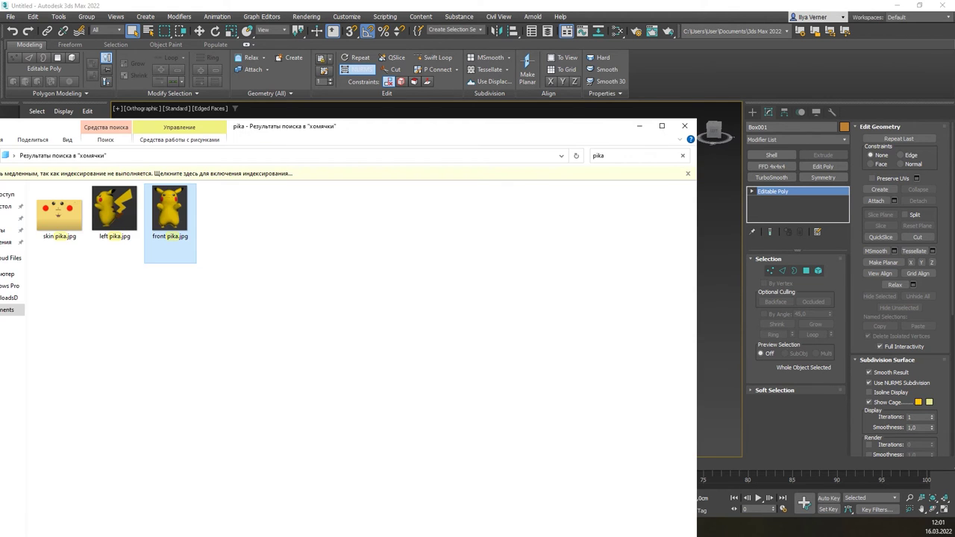
pyautogui.moveTo(347, 117)
pyautogui.mouseDown()
pyautogui.moveTo(366, 128)
pyautogui.moveTo(833, 115)
pyautogui.mouseUp()
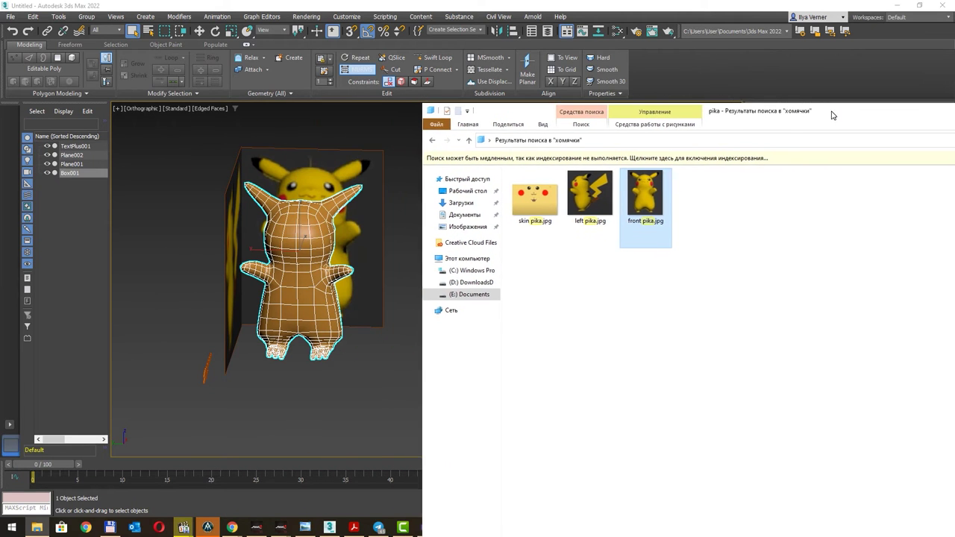
pyautogui.doubleClick(530, 206)
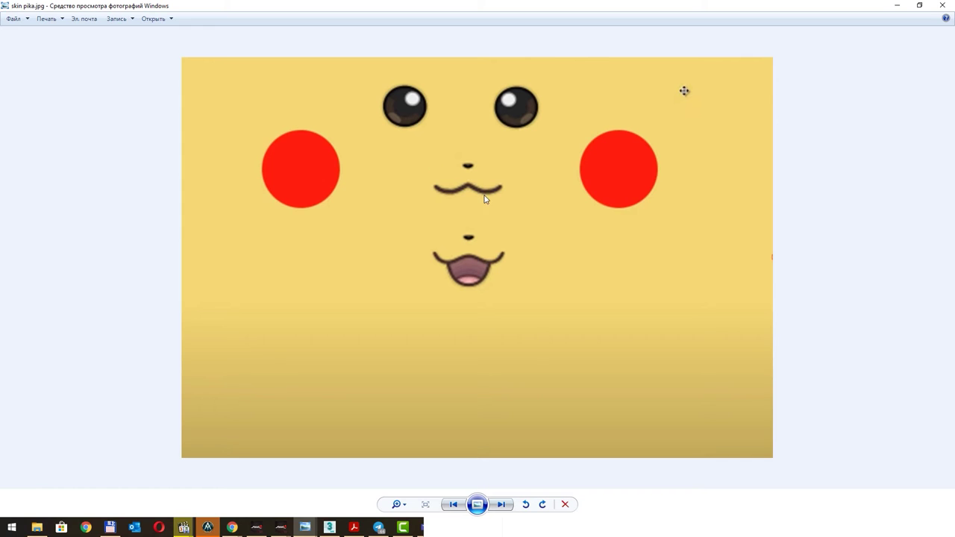
pyautogui.click(942, 7)
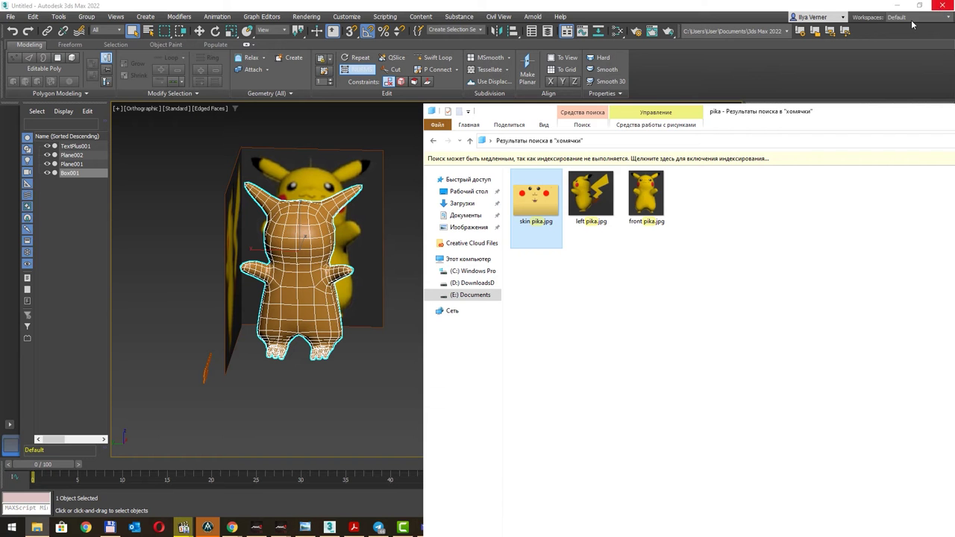
# - Drag skin pika.jpg onto the Pikachu mesh as its texture and minimize the search window
pyautogui.moveTo(798, 114); pyautogui.dragTo(865, 117)
pyautogui.moveTo(611, 196); pyautogui.dragTo(309, 237)
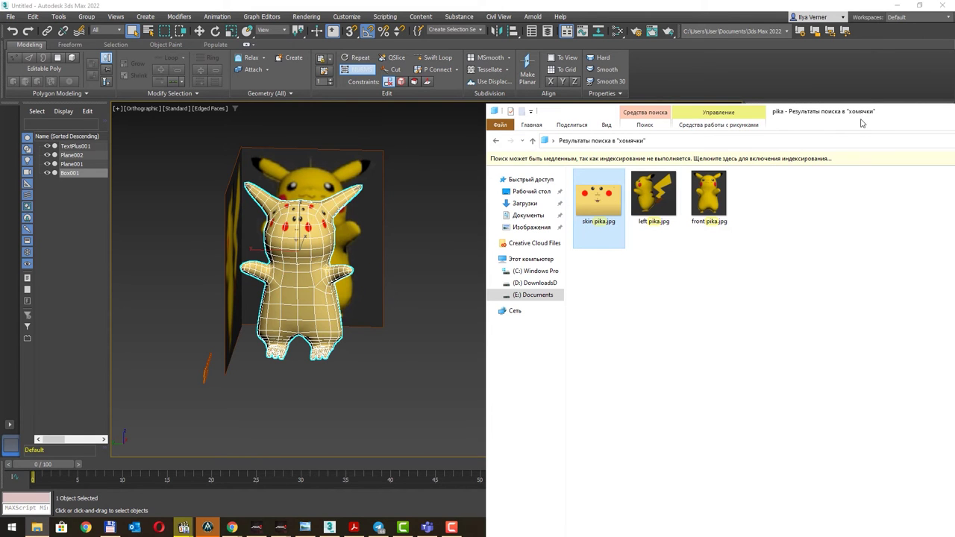
pyautogui.moveTo(862, 124); pyautogui.dragTo(824, 156)
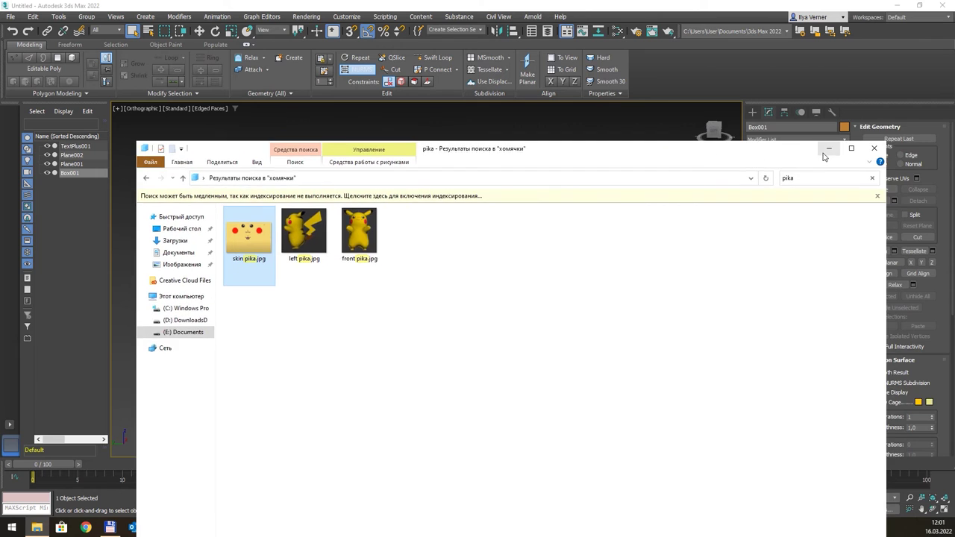
pyautogui.click(825, 152)
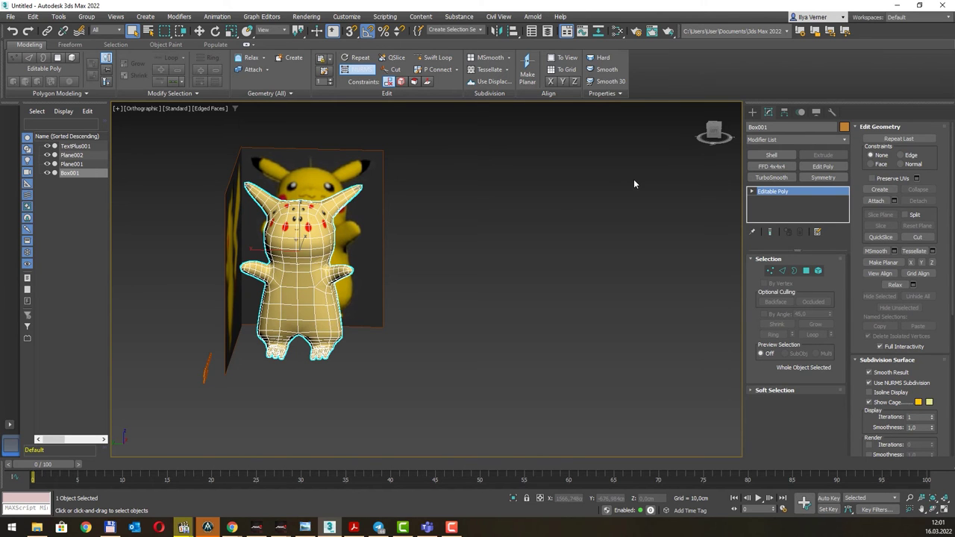
# - Add an Unwrap UVW modifier to Box001 from the Modifier List using 'un'
pyautogui.moveTo(472, 252)
pyautogui.keyDown('alt'); pyautogui.mouseDown(button='middle')
pyautogui.moveTo(416, 246)
pyautogui.moveTo(464, 250)
pyautogui.moveTo(450, 246)
pyautogui.mouseUp(button='middle'); pyautogui.keyUp('alt')
pyautogui.scroll(2, 341, 239)
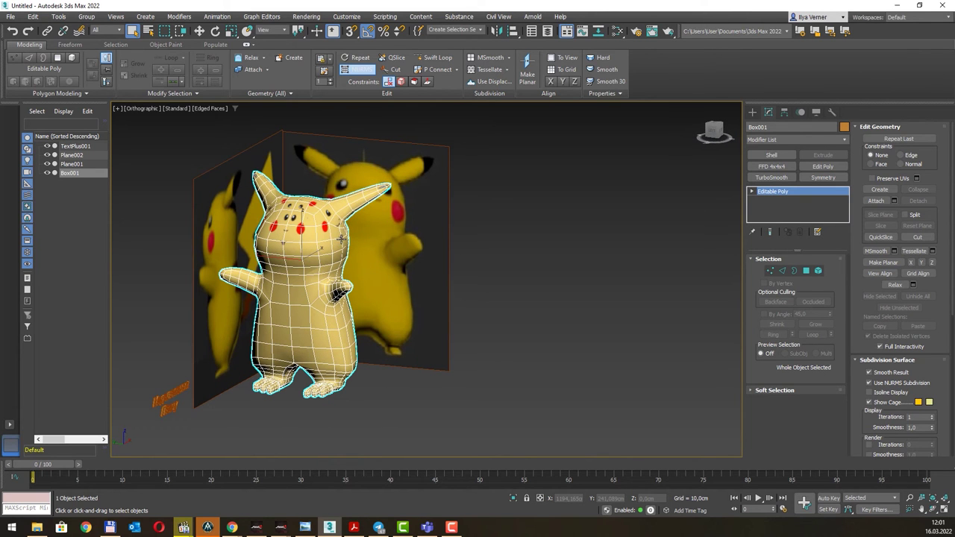
pyautogui.moveTo(450, 269)
pyautogui.keyDown('alt'); pyautogui.mouseDown(button='middle')
pyautogui.moveTo(475, 242)
pyautogui.moveTo(467, 249)
pyautogui.moveTo(512, 243)
pyautogui.moveTo(483, 233)
pyautogui.mouseUp(button='middle'); pyautogui.keyUp('alt')
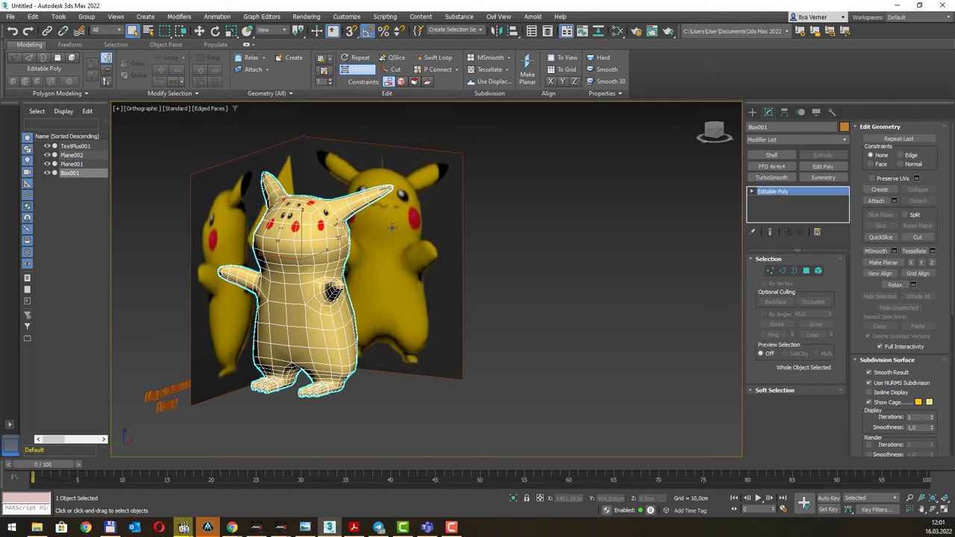
pyautogui.click(846, 140)
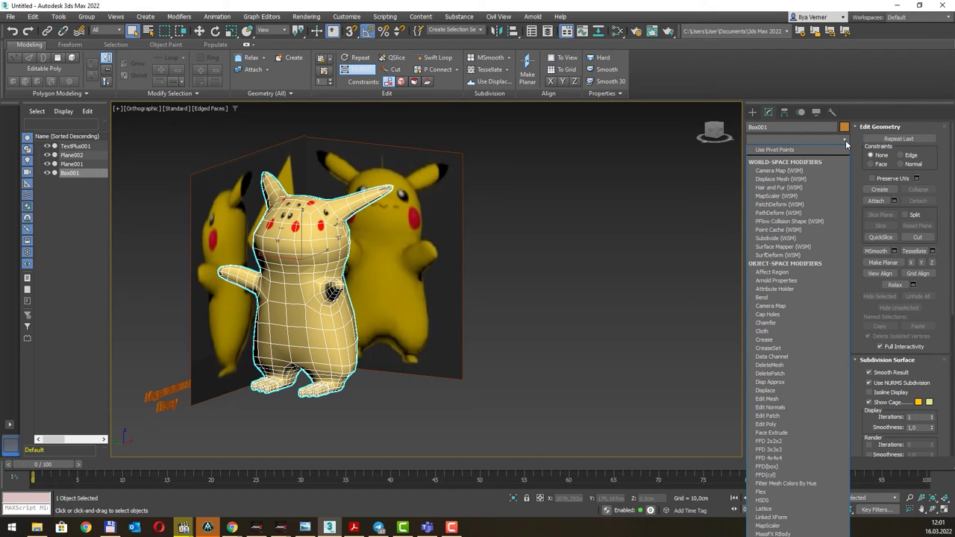
pyautogui.write('u')
pyautogui.write('nwrap UVW')
pyautogui.press('Return')
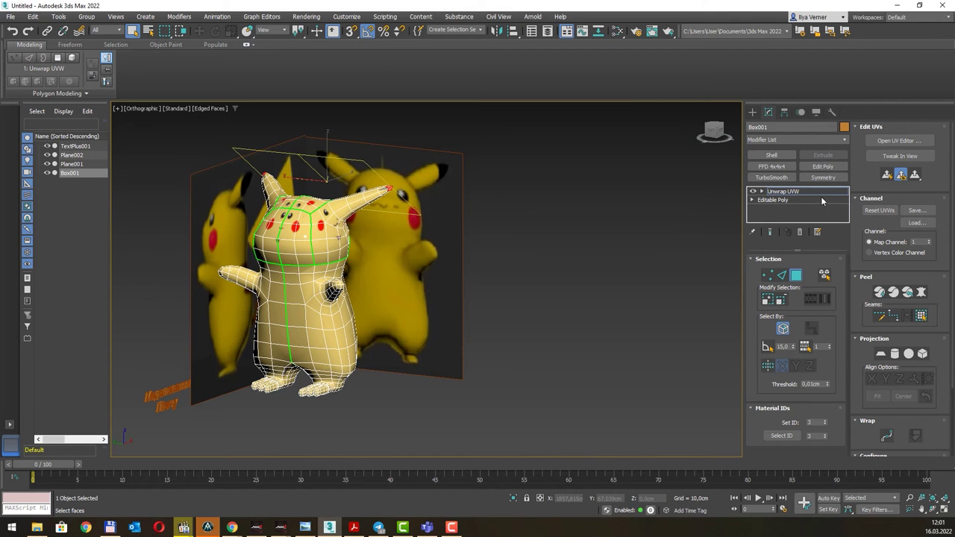
# - Ignore backfacing, open the UV editor and show skin pika.jpg (Map #3) as background
pyautogui.click(780, 337)
pyautogui.click(900, 141)
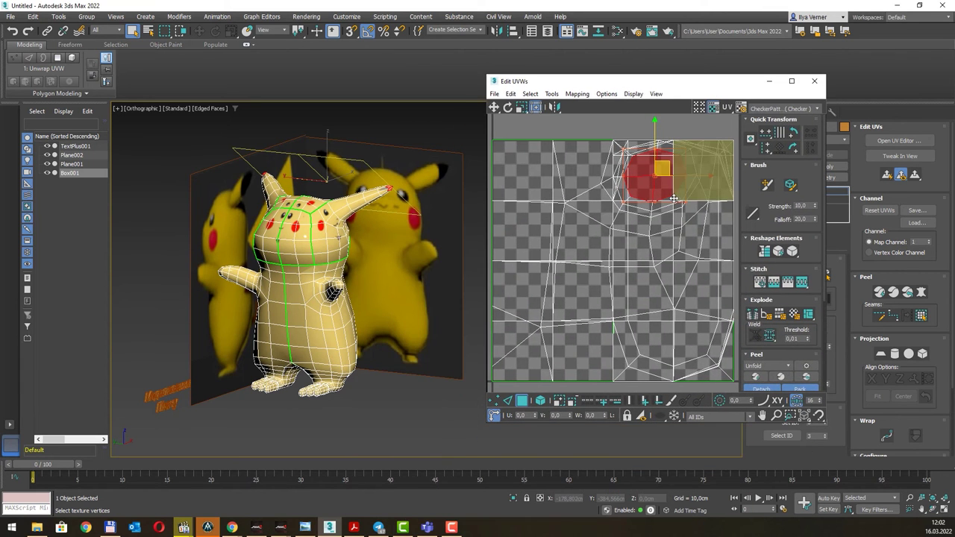
pyautogui.moveTo(674, 198); pyautogui.dragTo(668, 203)
pyautogui.scroll(-2, 658, 217)
pyautogui.scroll(-1, 658, 216)
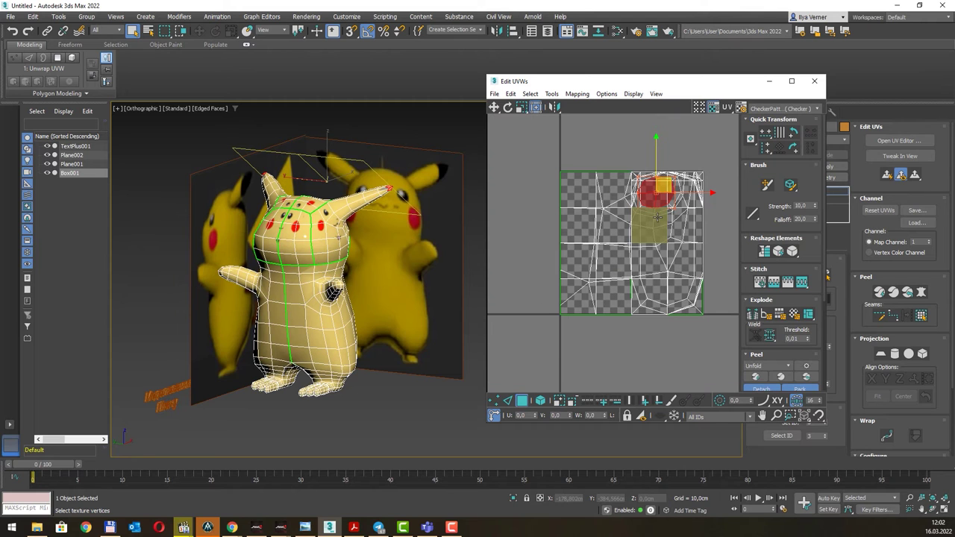
pyautogui.moveTo(704, 88); pyautogui.dragTo(655, 87)
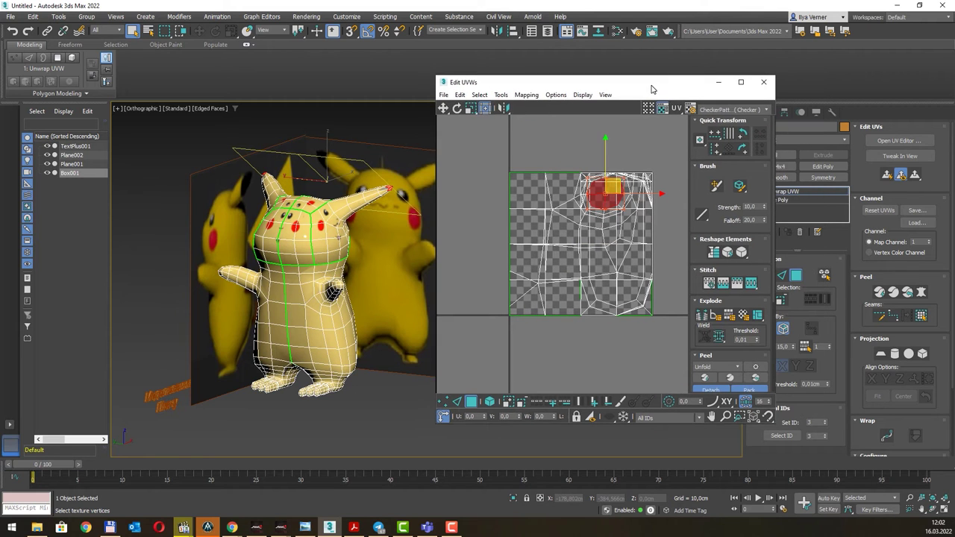
pyautogui.click(735, 109)
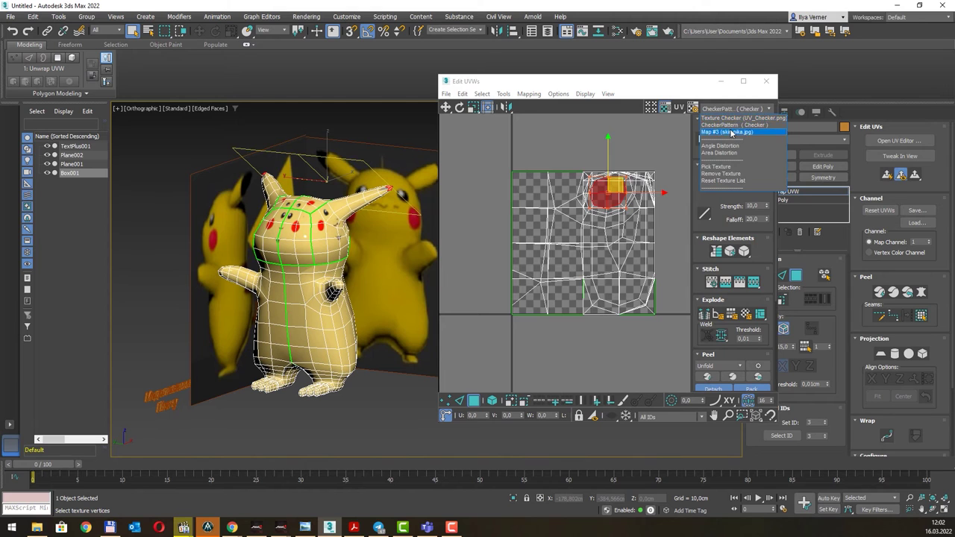
pyautogui.click(728, 132)
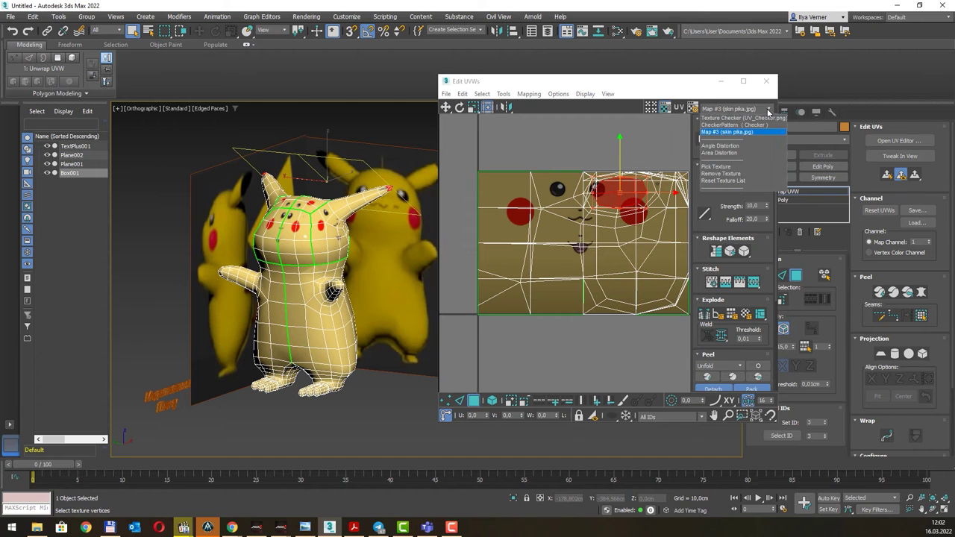
pyautogui.moveTo(681, 87)
pyautogui.mouseDown()
pyautogui.moveTo(510, 88)
pyautogui.moveTo(595, 75)
pyautogui.mouseUp()
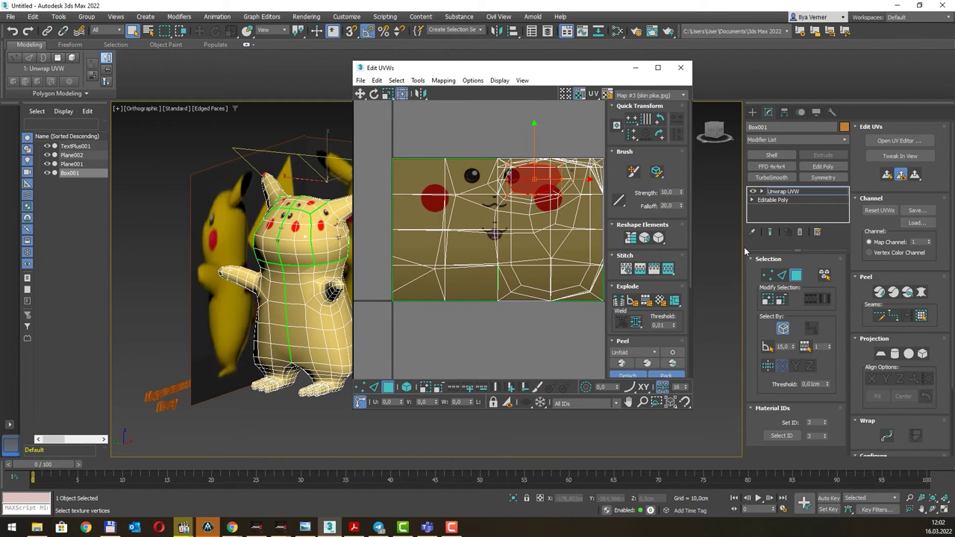
# - Select all UV polygons and scale them into a small patch on a plain yellow area
pyautogui.click(761, 191)
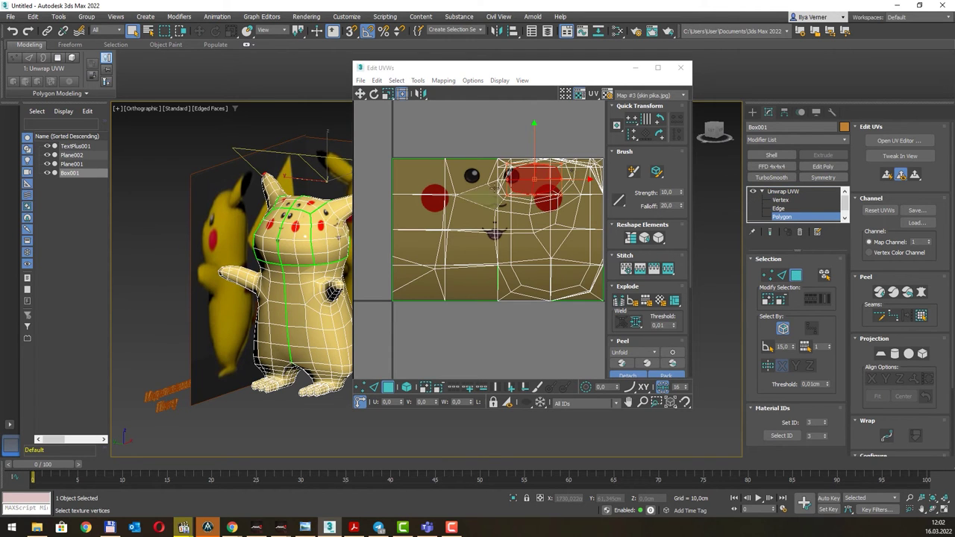
pyautogui.click(511, 137)
pyautogui.hotkey('ctrl', 'a')
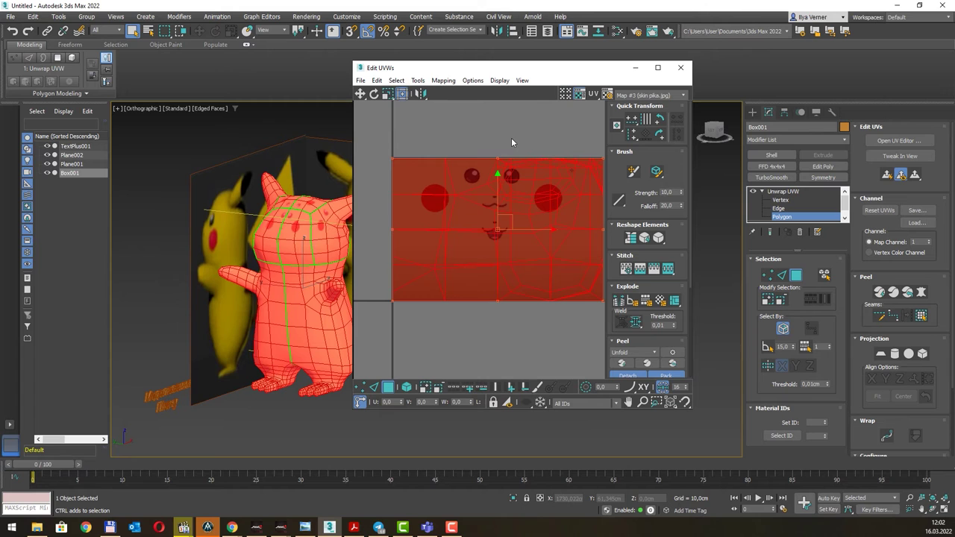
pyautogui.click(385, 96)
pyautogui.moveTo(395, 161); pyautogui.dragTo(450, 196)
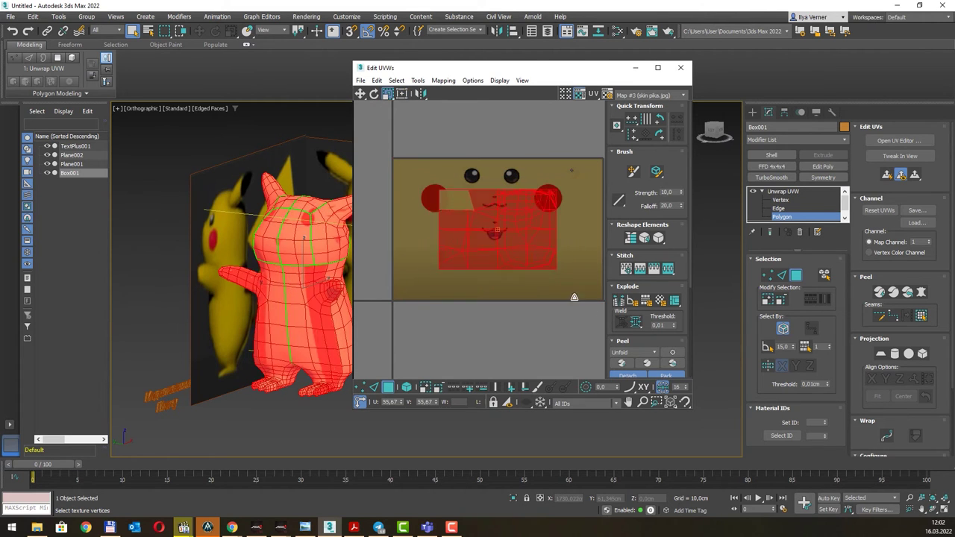
pyautogui.moveTo(573, 297)
pyautogui.mouseDown()
pyautogui.moveTo(491, 247)
pyautogui.moveTo(421, 276)
pyautogui.mouseUp()
pyautogui.press('w')
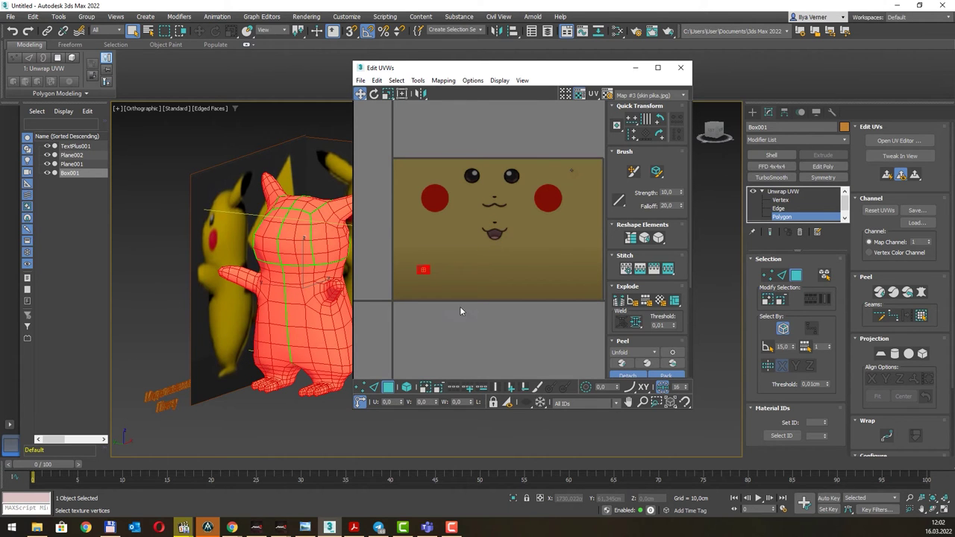
pyautogui.scroll(2, 414, 271)
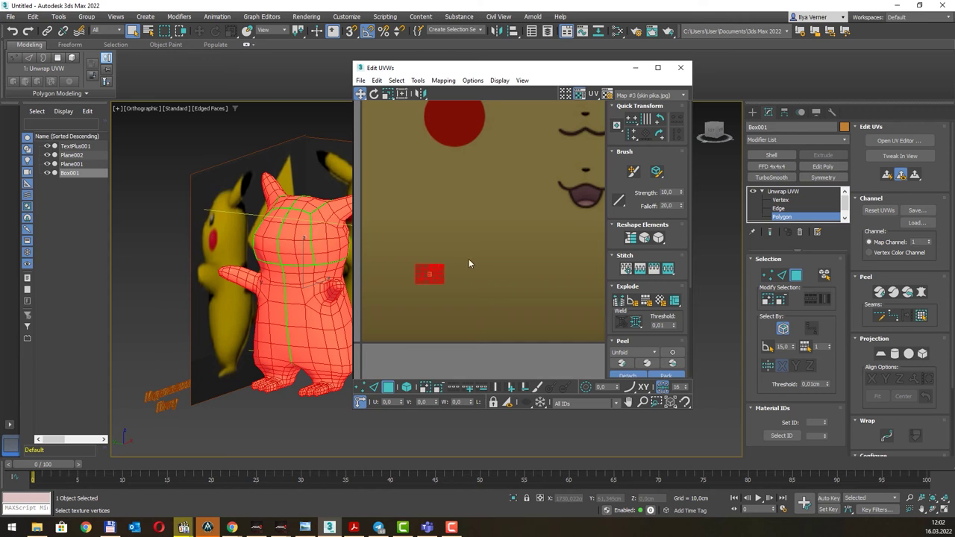
pyautogui.scroll(-3, 460, 235)
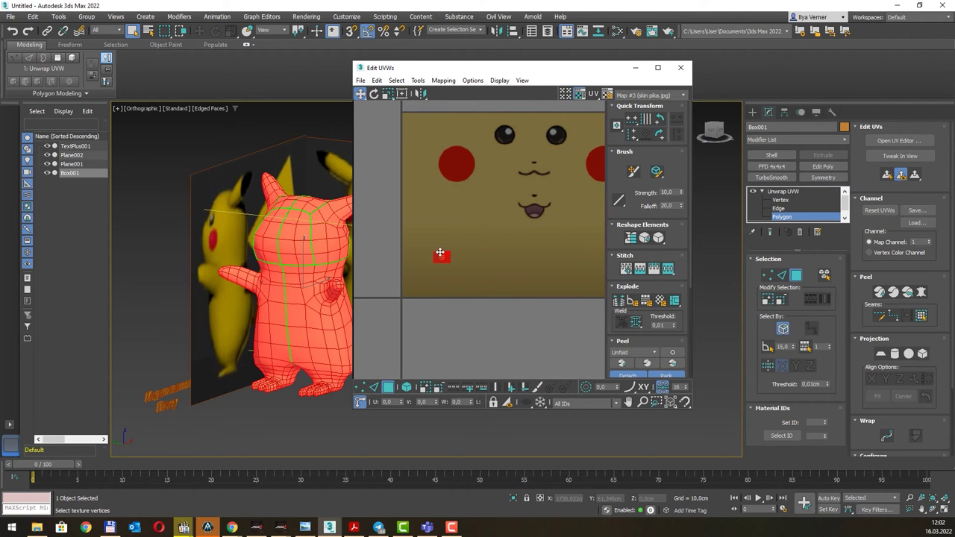
pyautogui.scroll(3, 440, 253)
# - Outline Pikachu's upper face with a closed loop of point-to-point seams
pyautogui.click(680, 68)
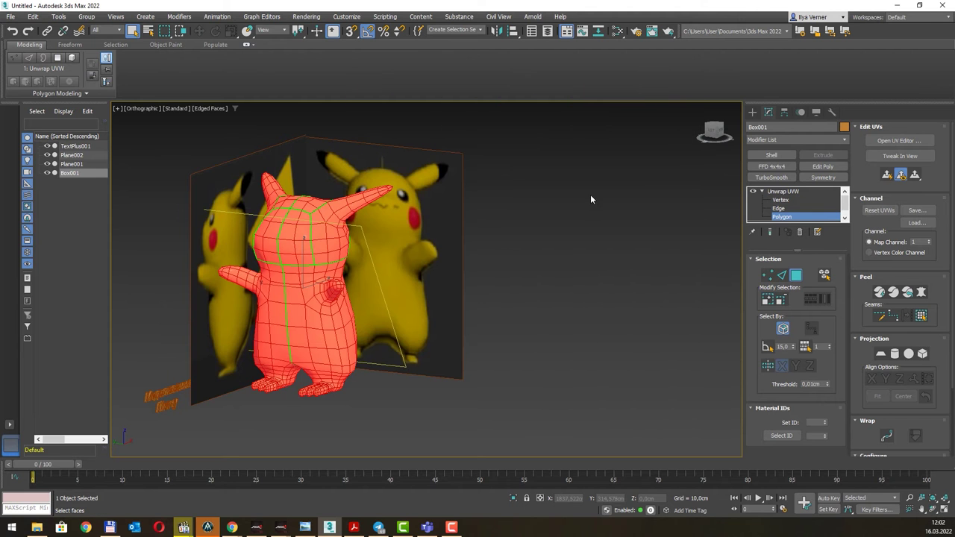
pyautogui.keyDown('alt'); pyautogui.moveTo(401, 267); pyautogui.dragTo(405, 267, button='middle'); pyautogui.keyUp('alt')
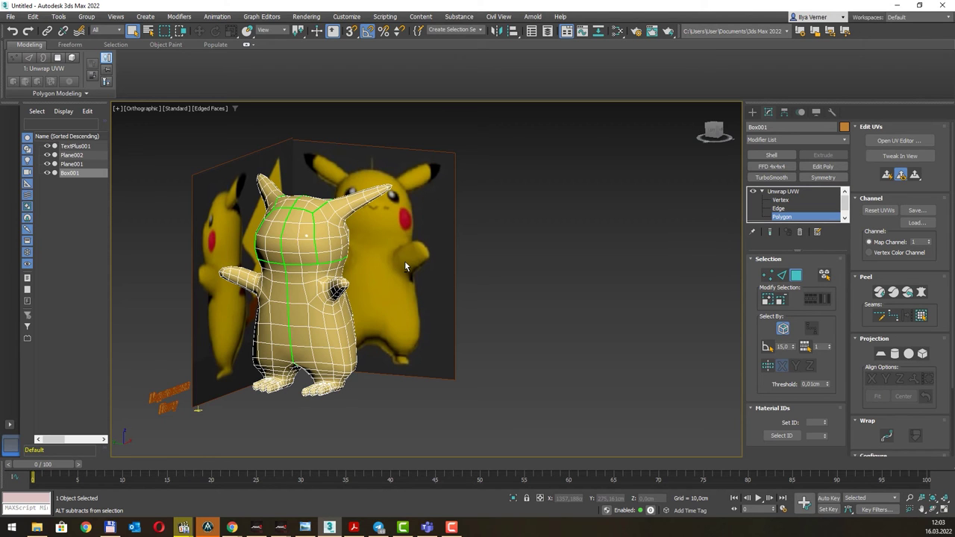
pyautogui.click(879, 317)
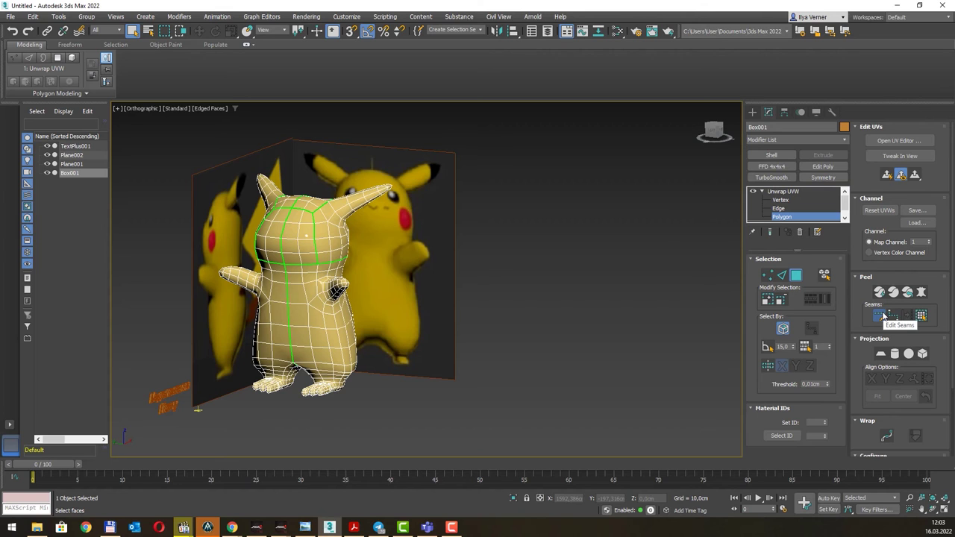
pyautogui.click(893, 317)
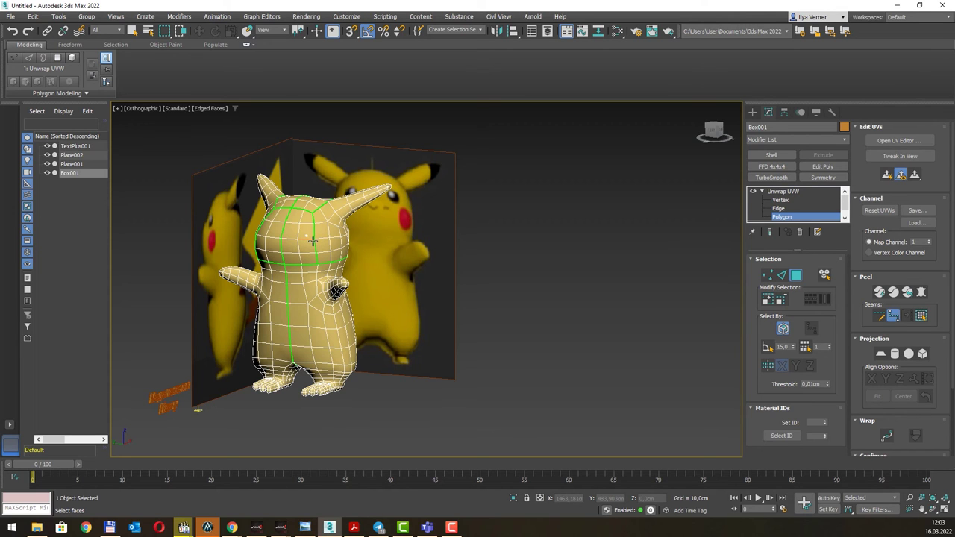
pyautogui.click(307, 236)
pyautogui.click(281, 237)
pyautogui.click(276, 220)
pyautogui.click(302, 223)
pyautogui.click(314, 228)
pyautogui.click(306, 237)
# - Select the faces inside the seam loop with Expand to Seams, then begin another face seam
pyautogui.rightClick(604, 265)
pyautogui.click(305, 233)
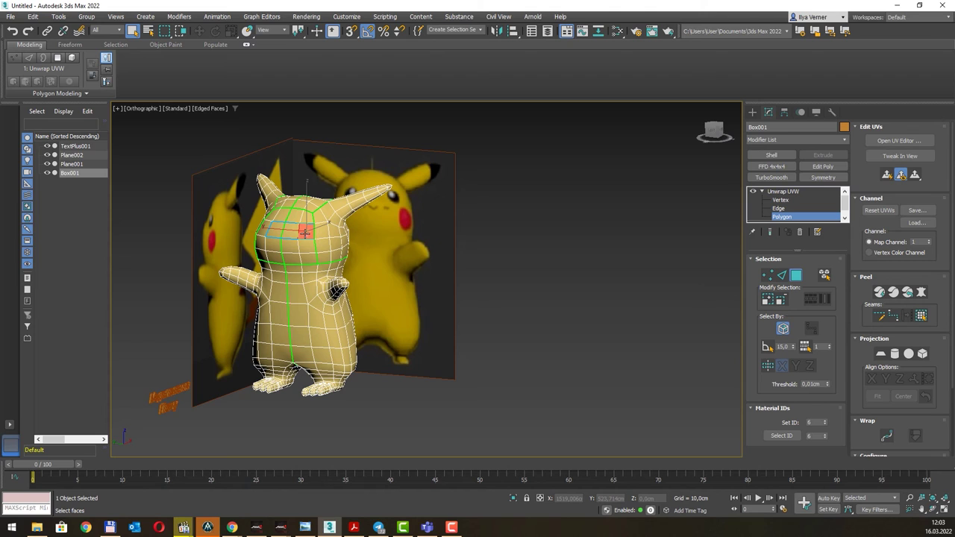
pyautogui.click(922, 315)
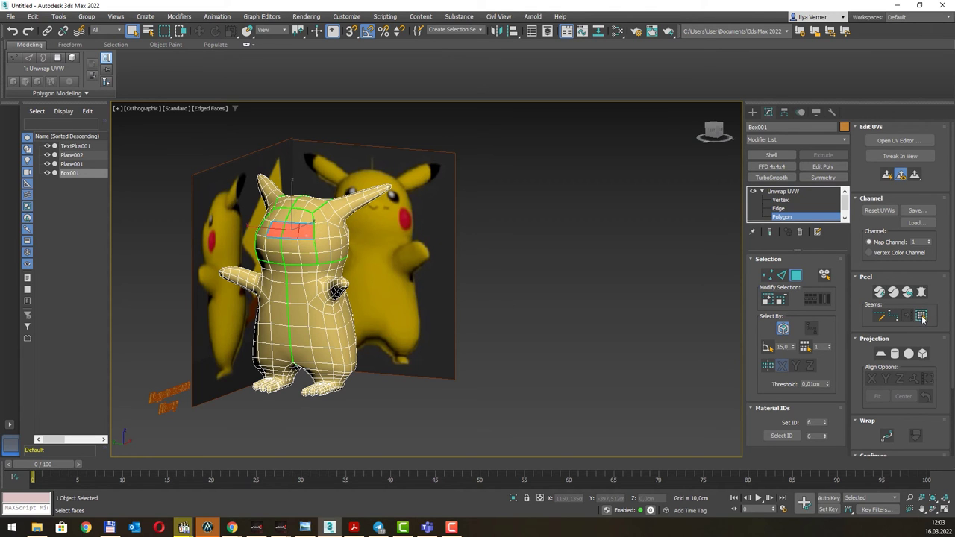
pyautogui.moveTo(370, 241)
pyautogui.keyDown('alt'); pyautogui.mouseDown(button='middle')
pyautogui.moveTo(414, 246)
pyautogui.moveTo(399, 255)
pyautogui.moveTo(387, 251)
pyautogui.moveTo(425, 251)
pyautogui.moveTo(414, 255)
pyautogui.mouseUp(button='middle'); pyautogui.keyUp('alt')
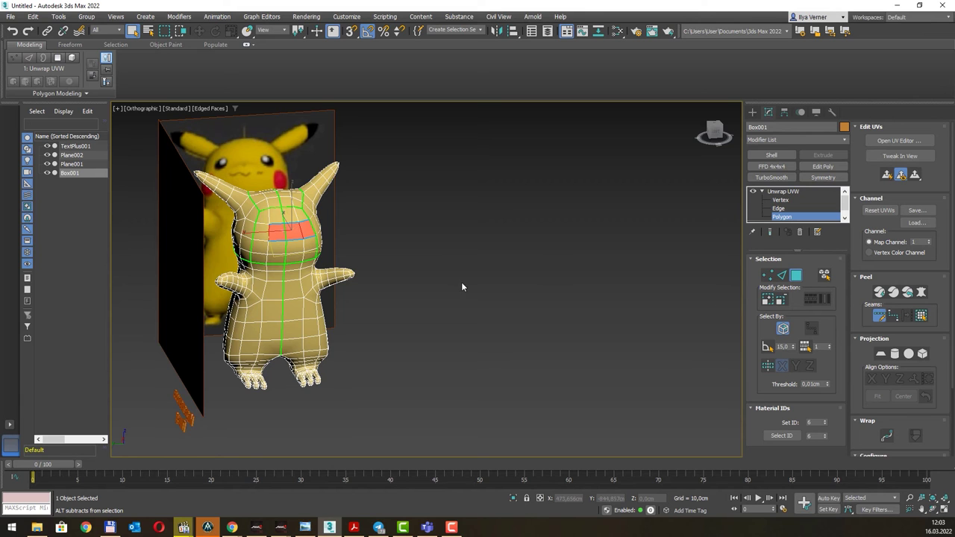
pyautogui.keyDown('alt'); pyautogui.moveTo(350, 235); pyautogui.dragTo(340, 243, button='middle'); pyautogui.keyUp('alt')
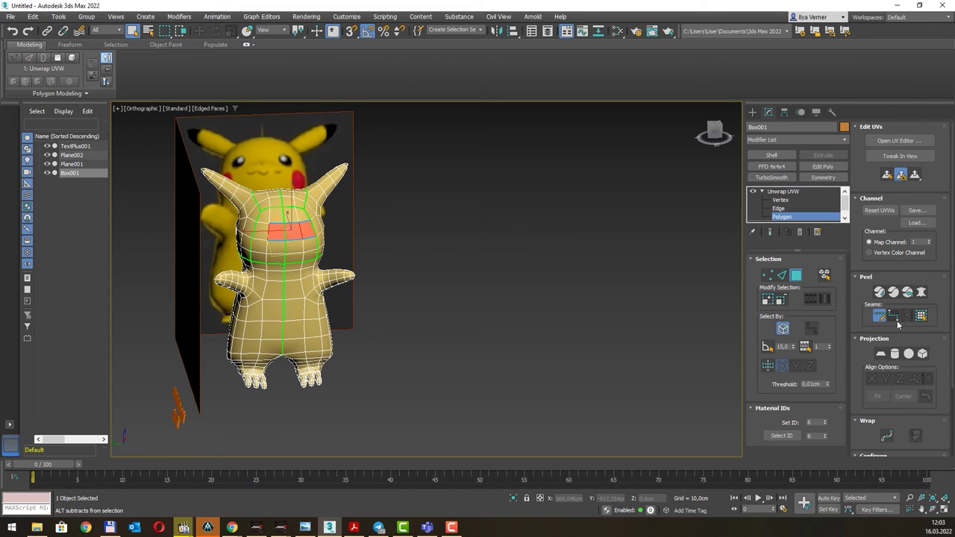
pyautogui.click(893, 315)
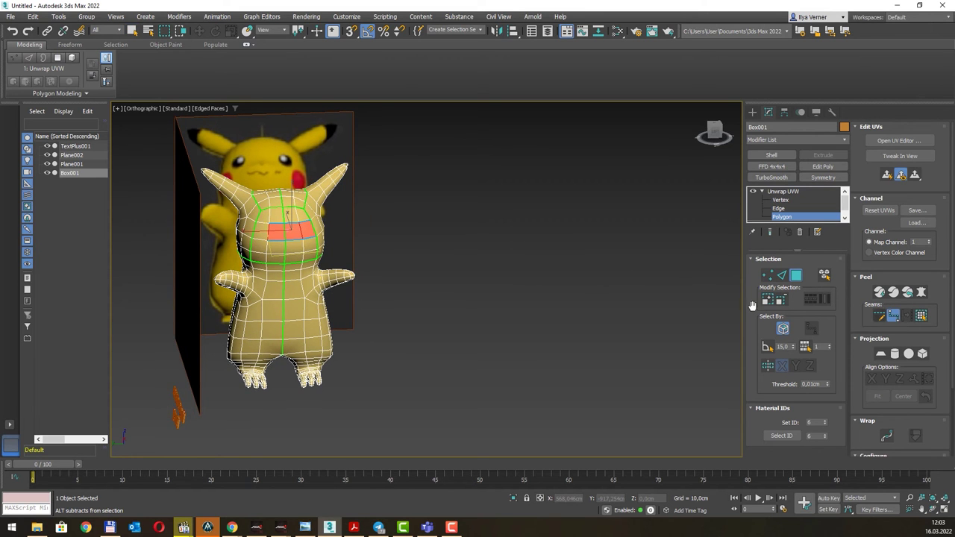
pyautogui.click(253, 229)
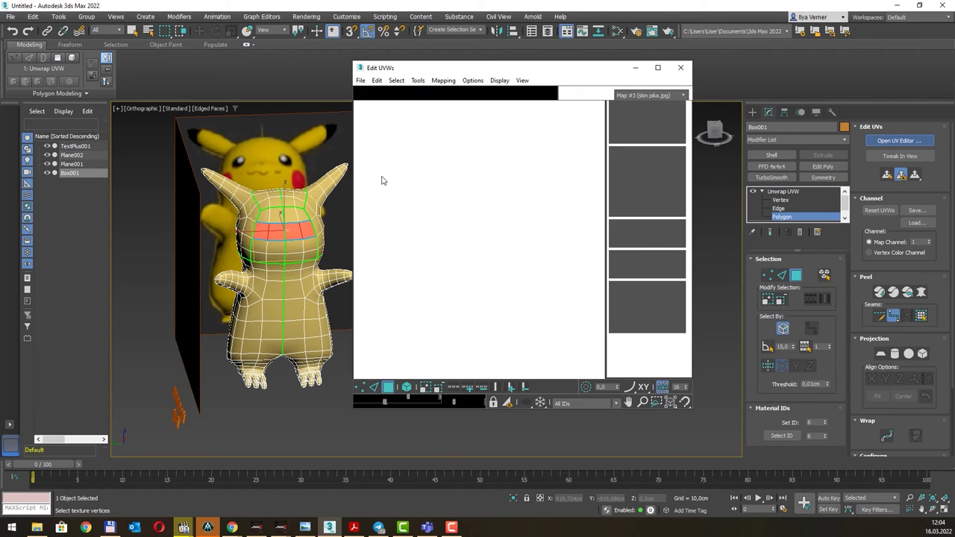
# - Pelt-map the selected face region with Start Pelt and Commit to flatten its UVs
pyautogui.scroll(-3, 545, 229)
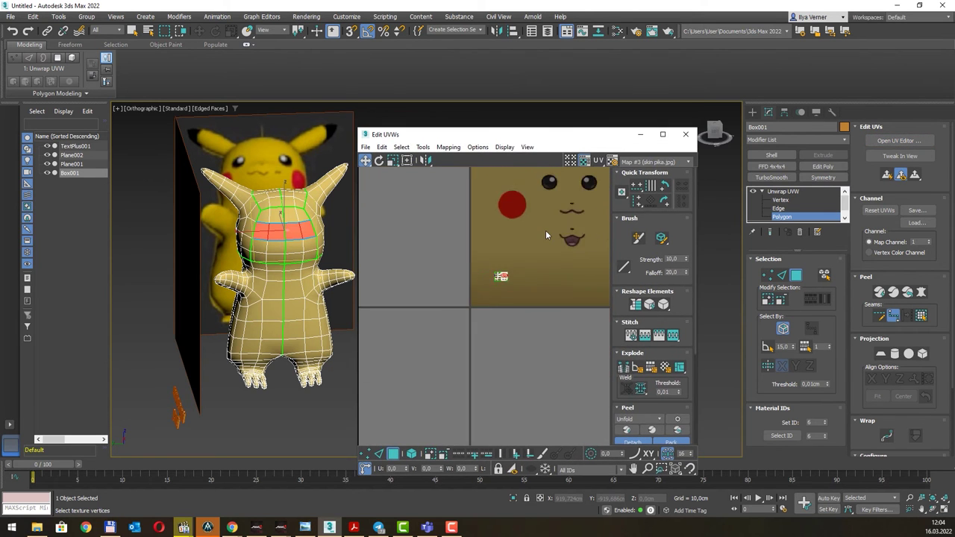
pyautogui.scroll(-2, 546, 230)
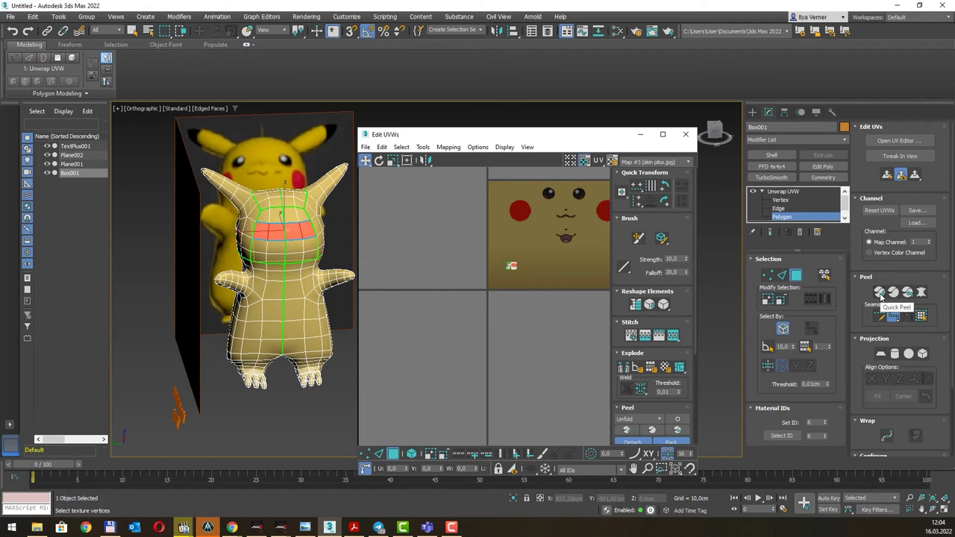
pyautogui.click(922, 293)
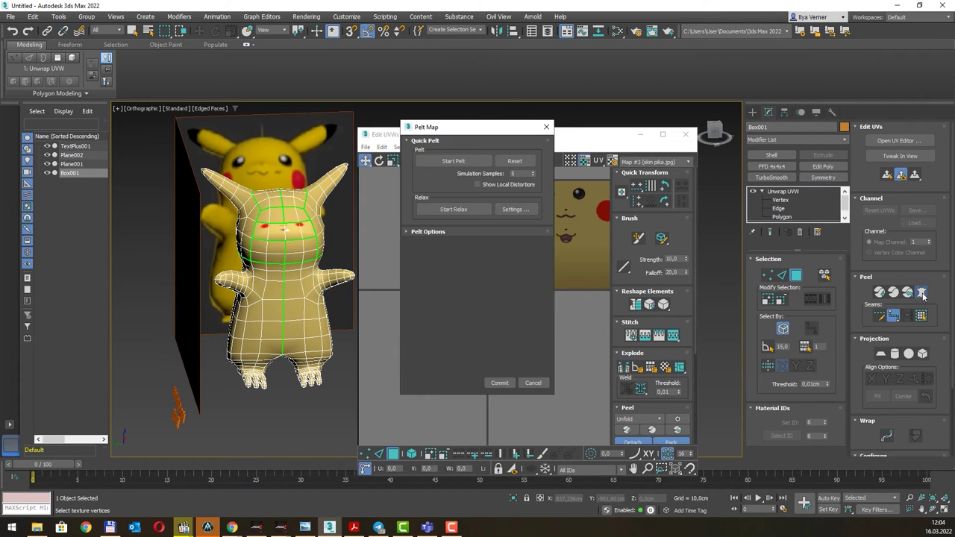
pyautogui.click(461, 162)
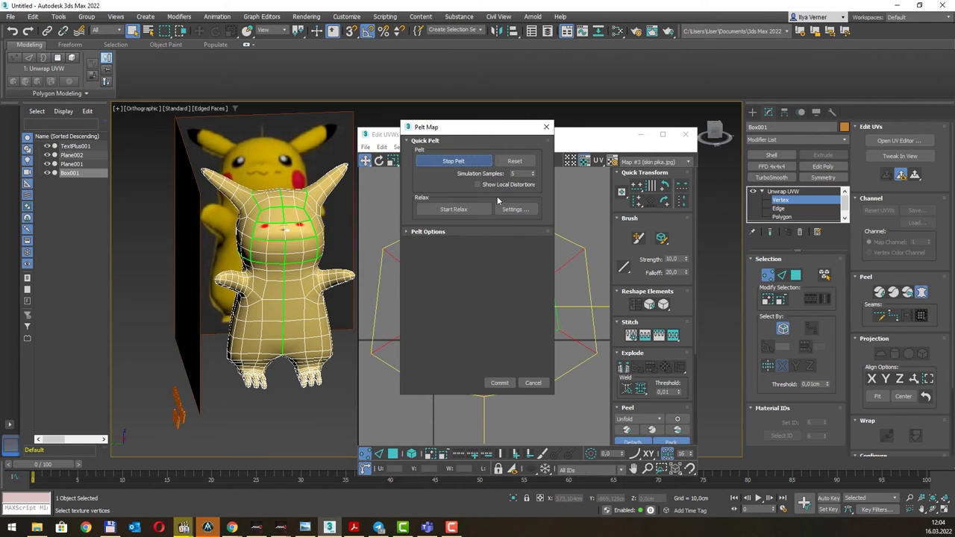
pyautogui.click(498, 382)
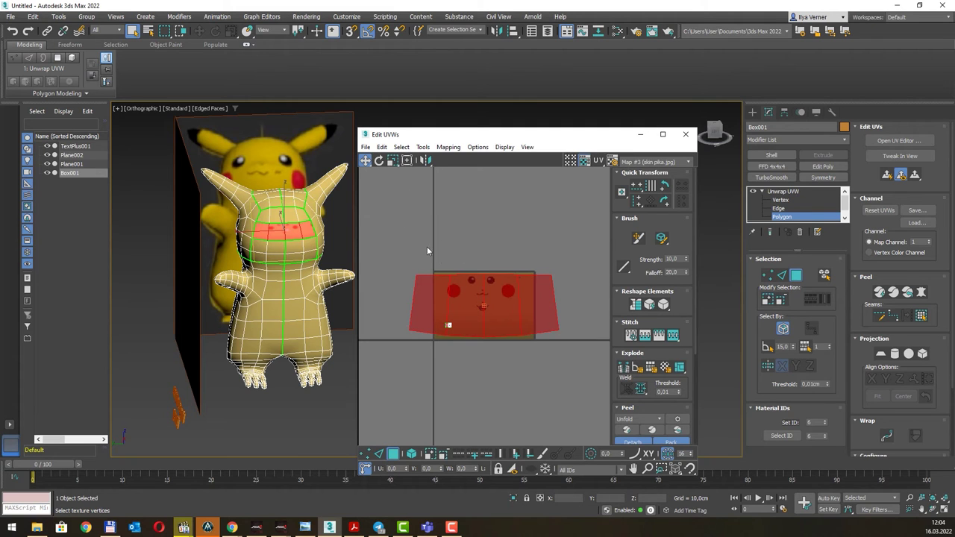
# - Squash the face UVs into a thin strip with Freeform and move it over the texture's eyes
pyautogui.click(393, 160)
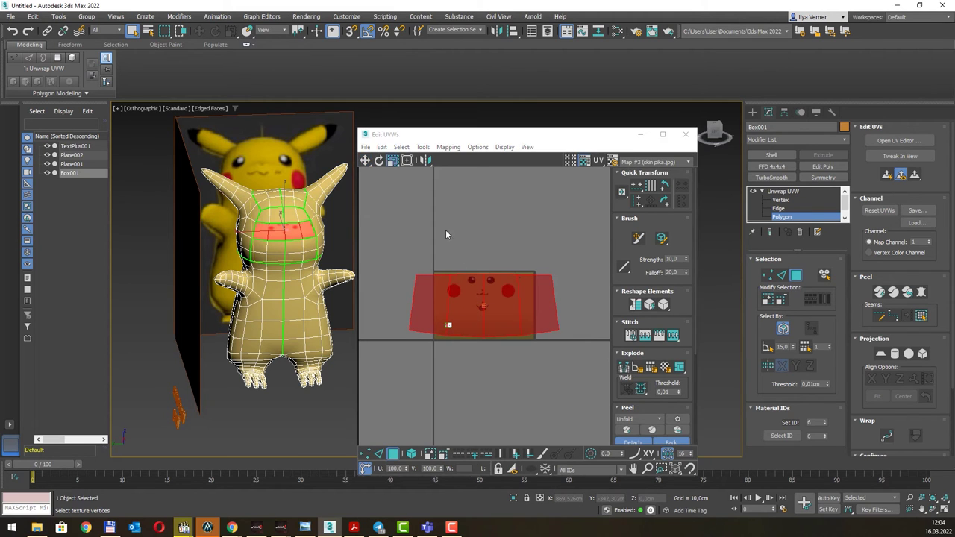
pyautogui.click(406, 160)
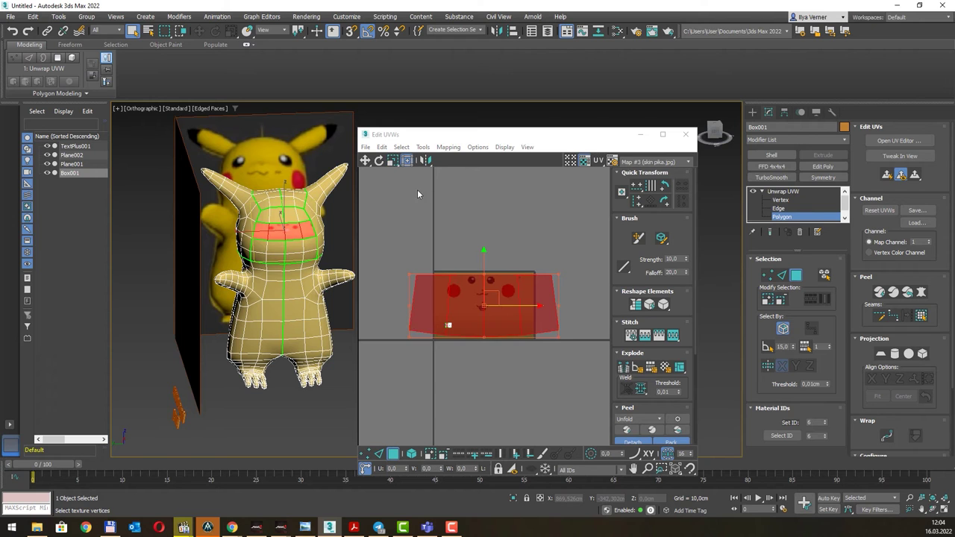
pyautogui.moveTo(411, 326); pyautogui.dragTo(492, 278)
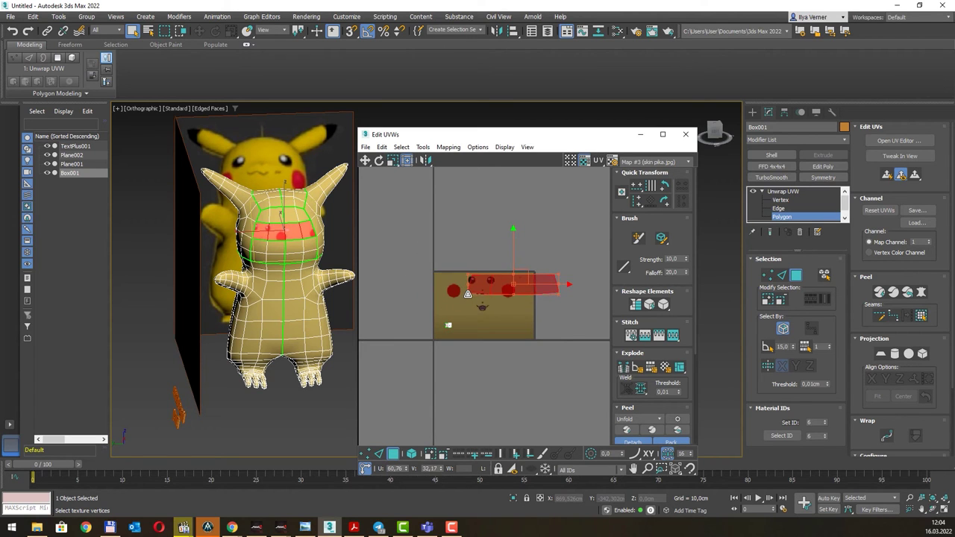
pyautogui.scroll(2, 493, 271)
pyautogui.scroll(3, 493, 271)
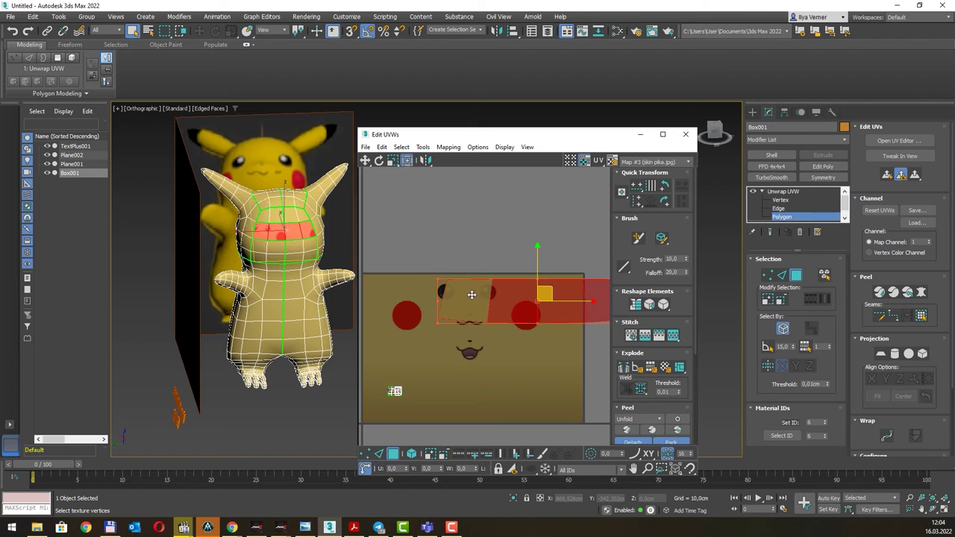
pyautogui.moveTo(549, 298); pyautogui.dragTo(490, 321, button='middle')
pyautogui.moveTo(572, 339); pyautogui.dragTo(448, 330)
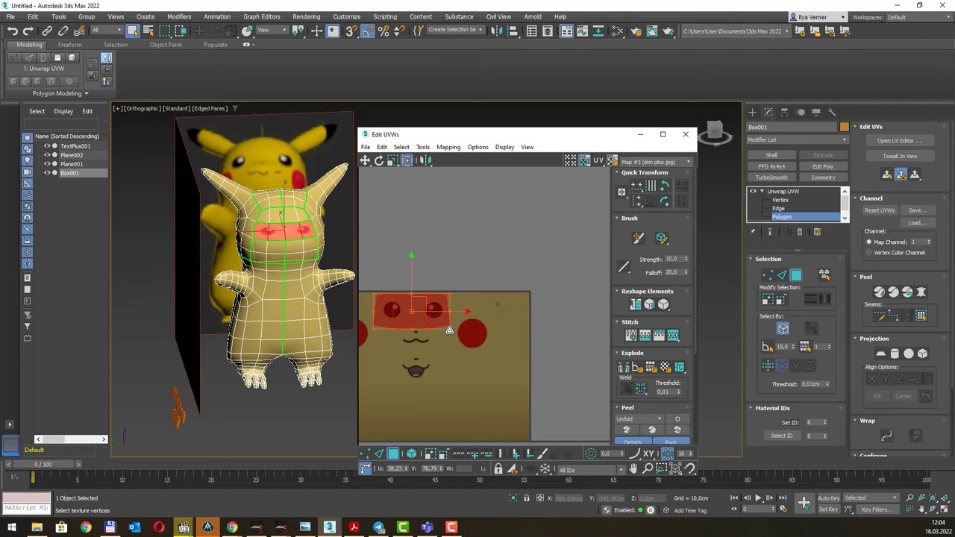
pyautogui.moveTo(449, 329); pyautogui.dragTo(412, 327)
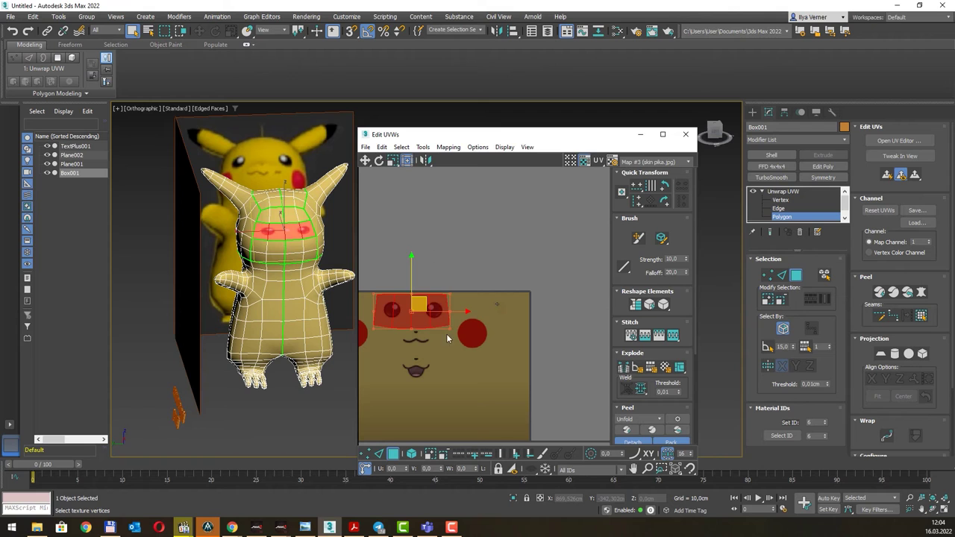
# - Fine-tune the strip's size to fit the eyes and shift Pikachu left in the viewport
pyautogui.moveTo(371, 337)
pyautogui.mouseDown()
pyautogui.moveTo(452, 323)
pyautogui.moveTo(444, 327)
pyautogui.mouseUp()
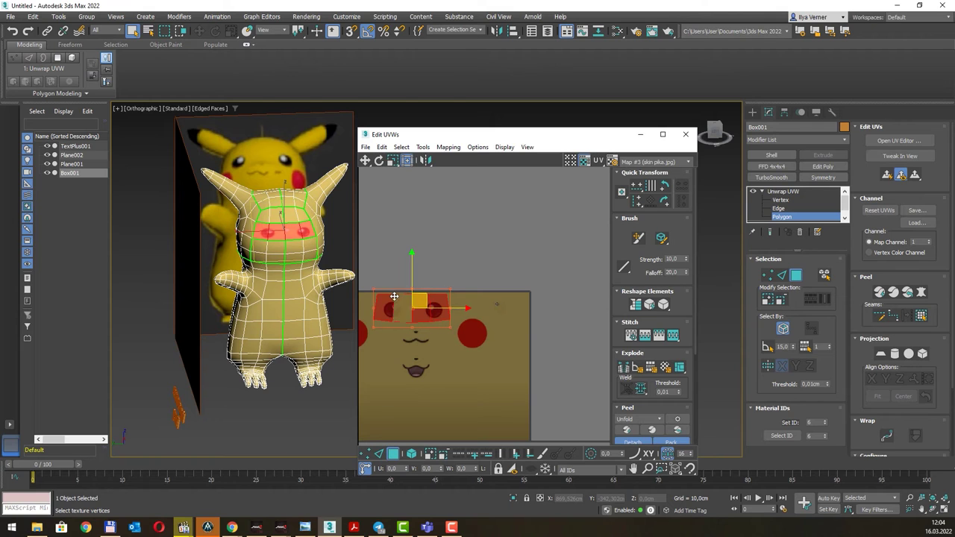
pyautogui.moveTo(373, 289); pyautogui.dragTo(379, 292)
pyautogui.moveTo(451, 291); pyautogui.dragTo(447, 291)
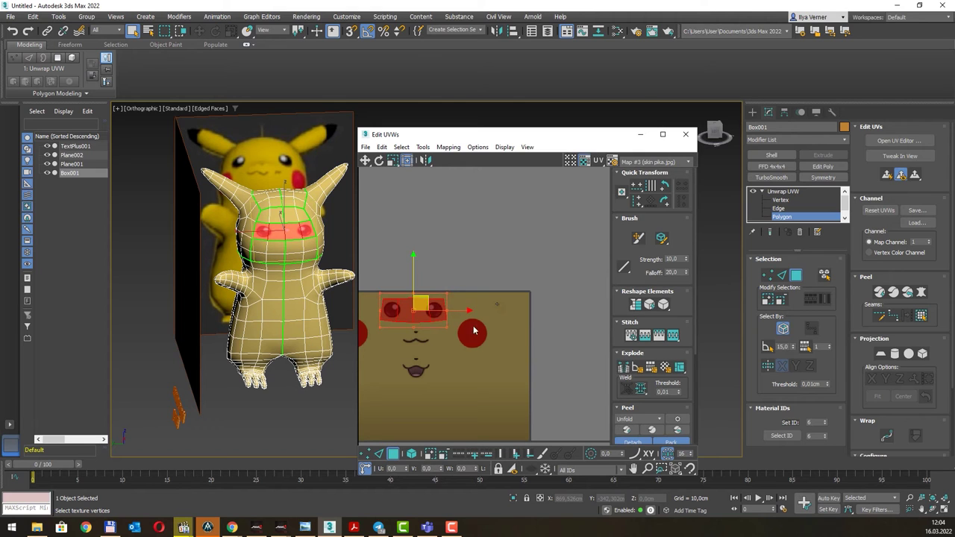
pyautogui.moveTo(480, 342); pyautogui.dragTo(502, 320, button='middle')
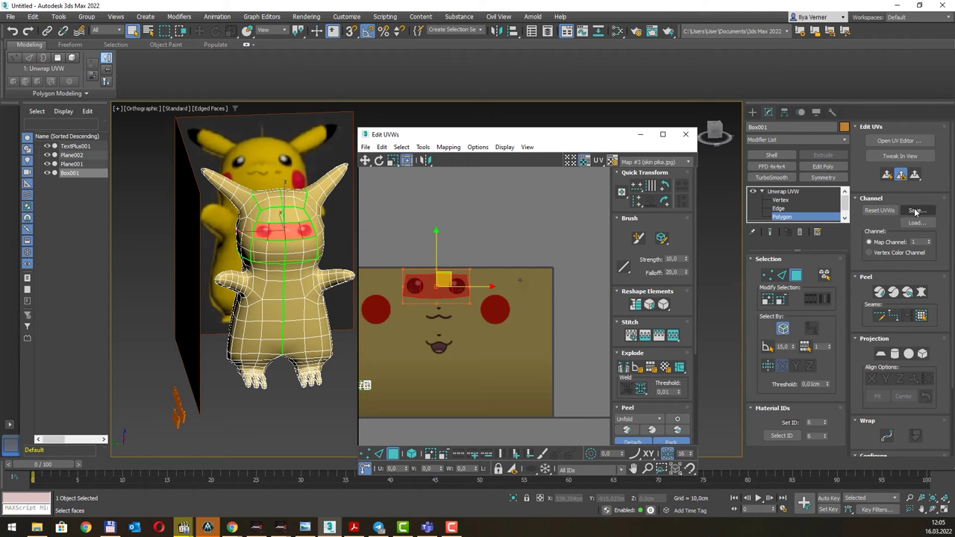
pyautogui.click(894, 316)
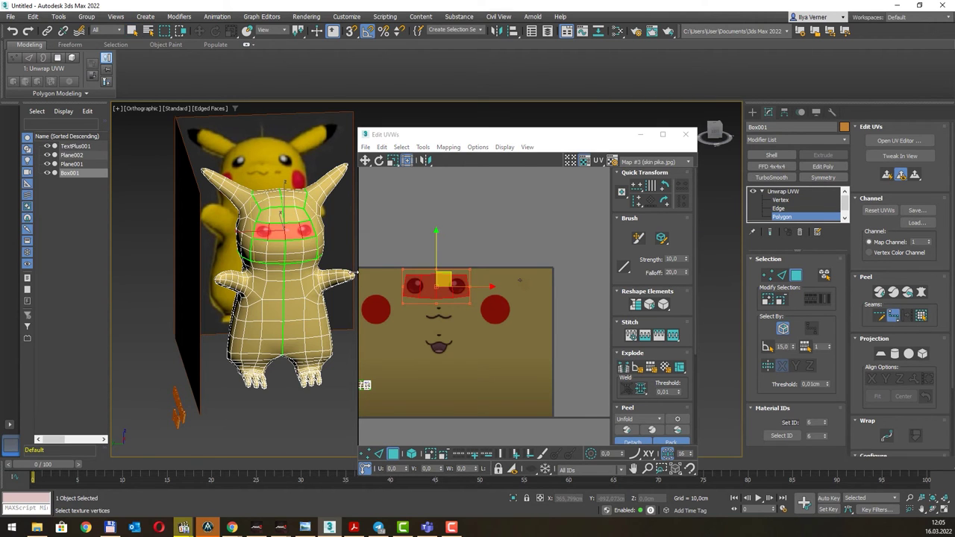
pyautogui.scroll(2, 274, 250)
pyautogui.moveTo(307, 246); pyautogui.dragTo(251, 251, button='middle')
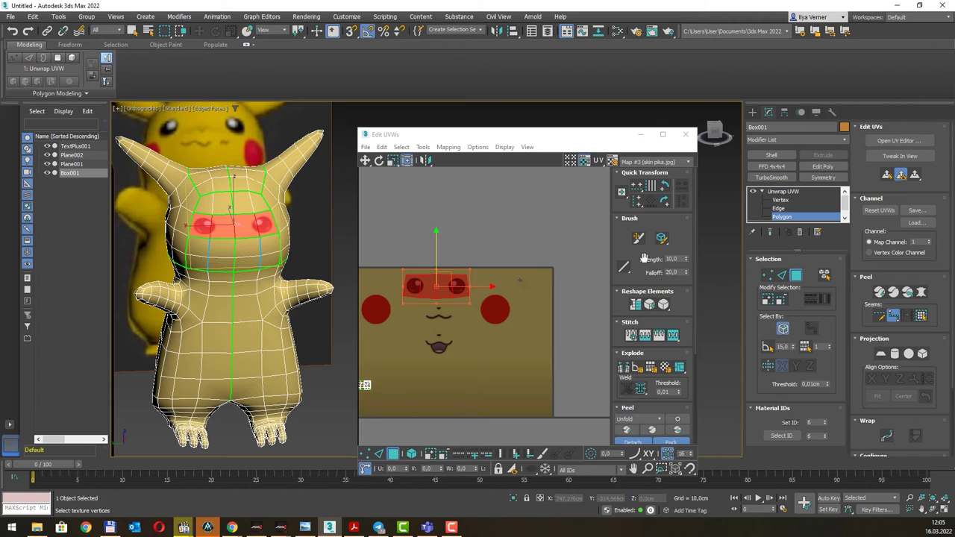
# - Grow a selection from a face near the right eye to the faces below the eyes, then pelt-map them
pyautogui.rightClick(557, 246)
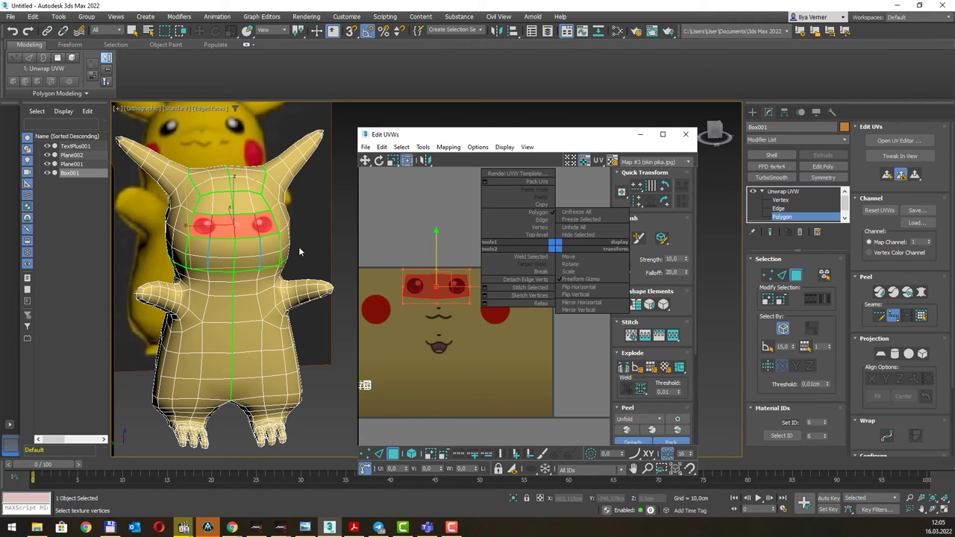
pyautogui.click(268, 246)
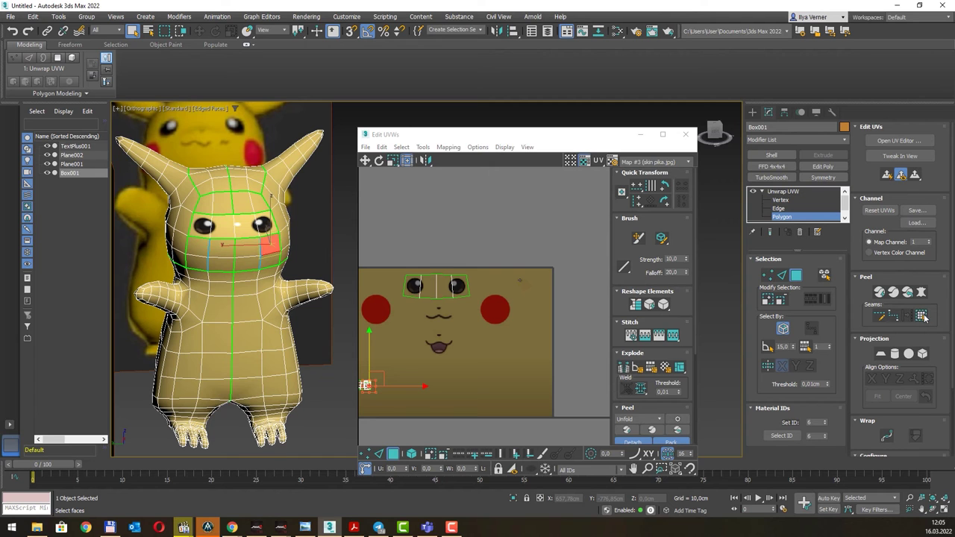
pyautogui.click(922, 317)
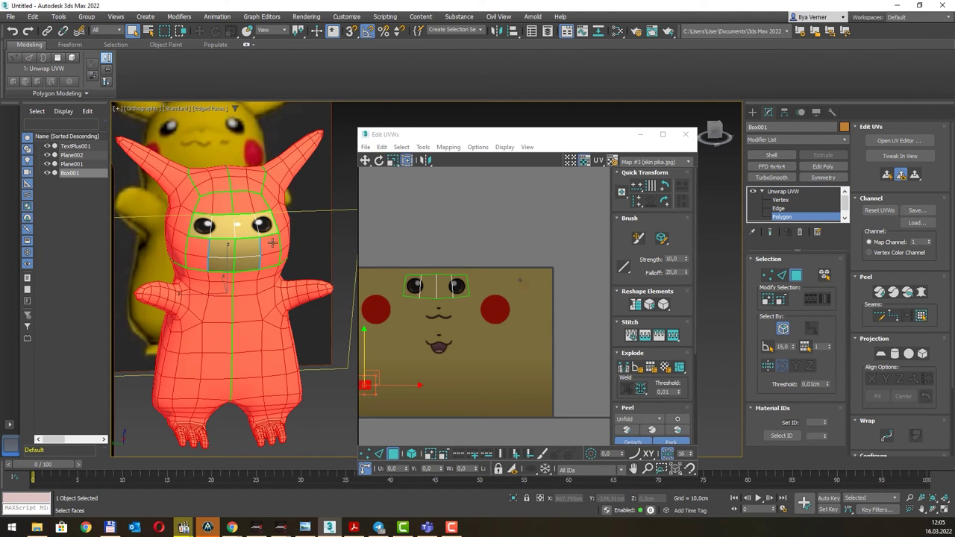
pyautogui.hotkey('ctrl', 'z')
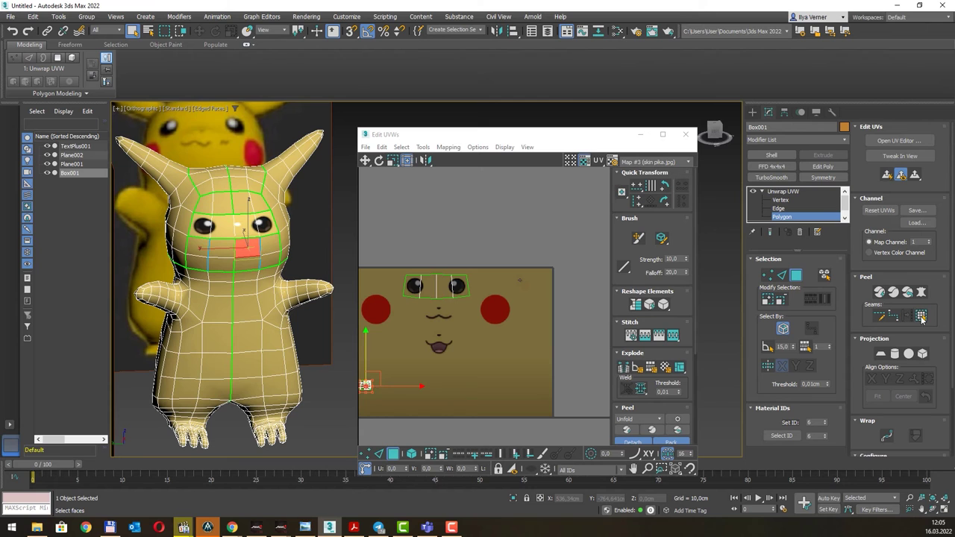
pyautogui.click(923, 318)
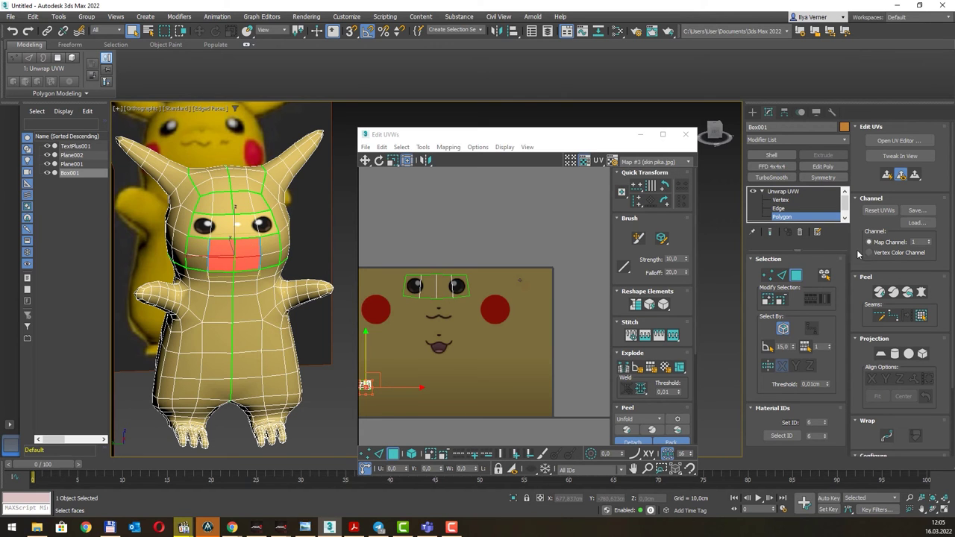
pyautogui.click(921, 291)
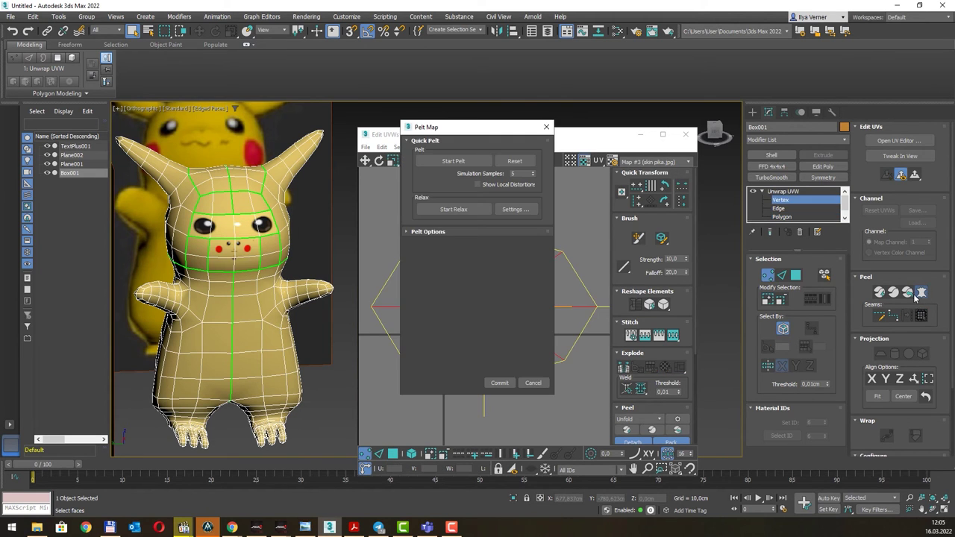
pyautogui.click(453, 161)
pyautogui.click(499, 383)
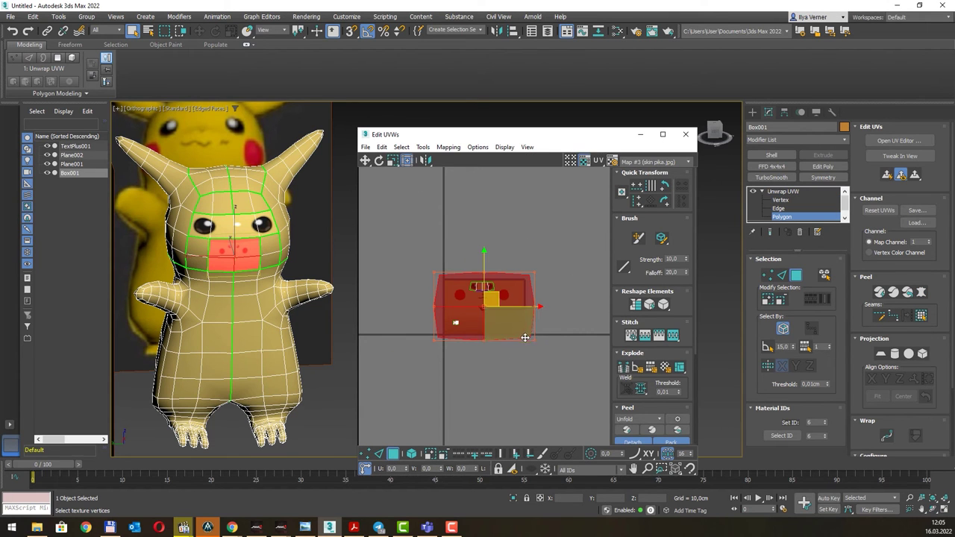
# - Move the lower-face UVs onto the texture's painted mouth and shrink them with Freeform to fit
pyautogui.click(472, 297)
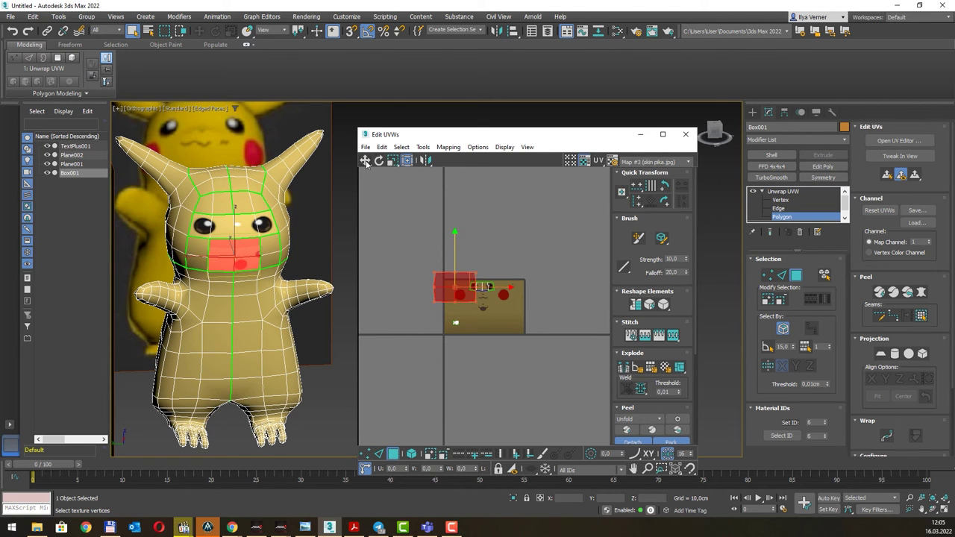
pyautogui.click(367, 161)
pyautogui.moveTo(460, 282); pyautogui.dragTo(492, 297)
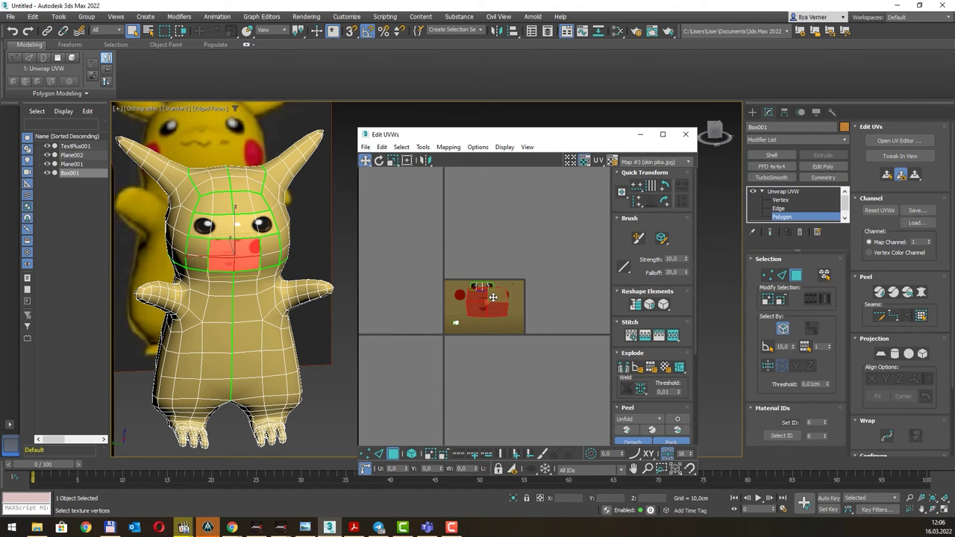
pyautogui.scroll(5, 493, 297)
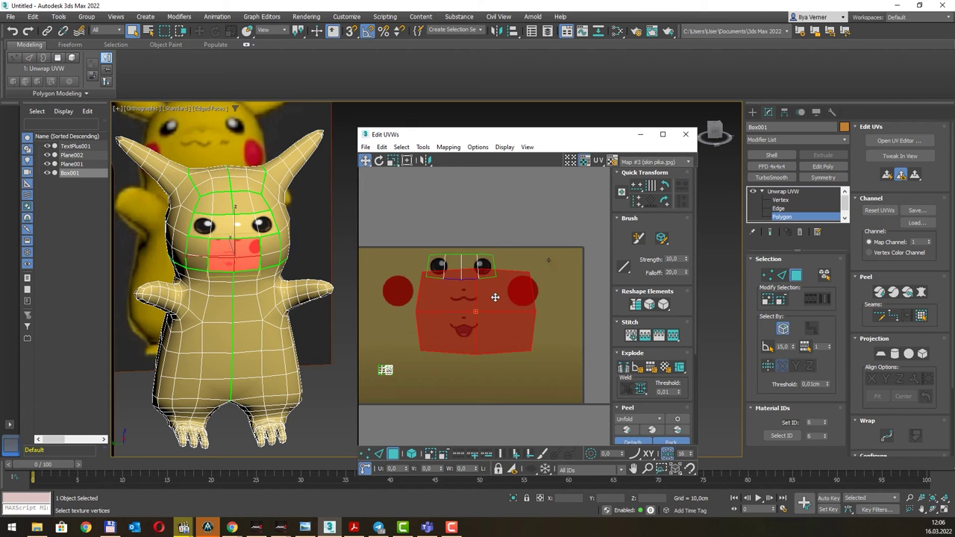
pyautogui.click(407, 161)
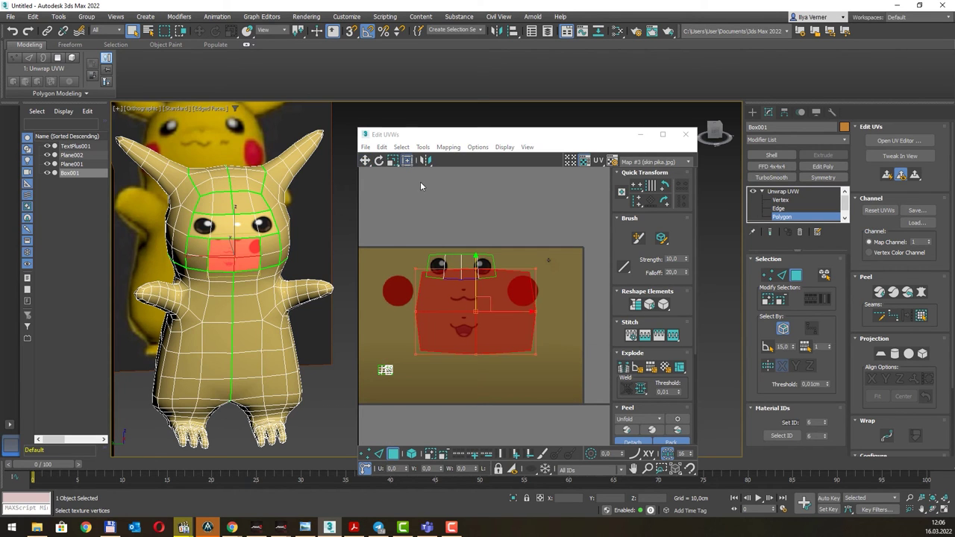
pyautogui.moveTo(537, 267); pyautogui.dragTo(488, 313)
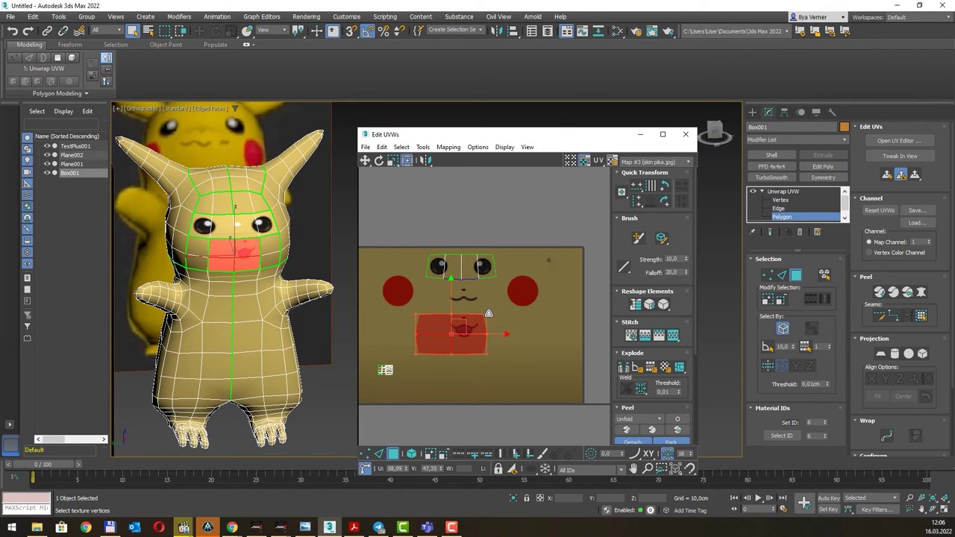
pyautogui.moveTo(488, 312); pyautogui.dragTo(487, 312)
pyautogui.moveTo(414, 354); pyautogui.dragTo(444, 340)
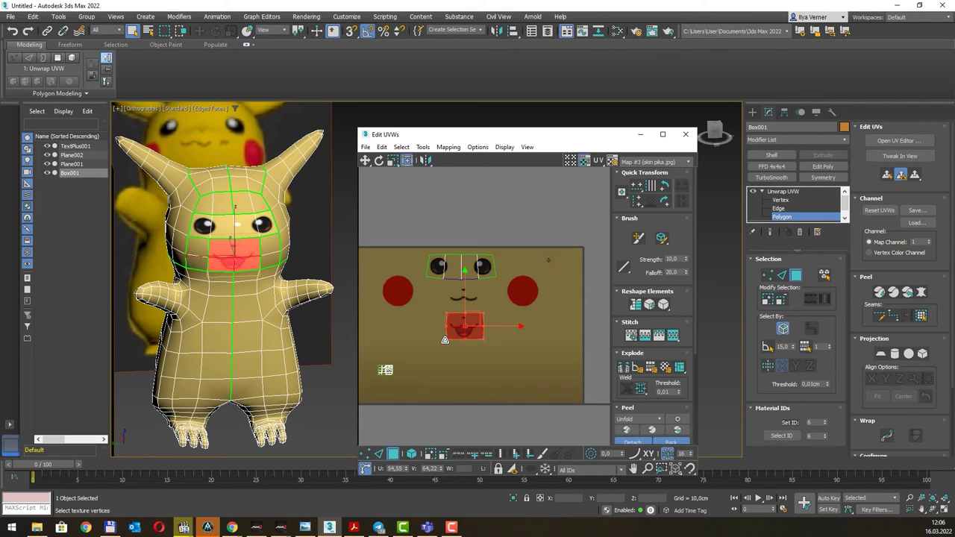
pyautogui.moveTo(444, 339); pyautogui.dragTo(440, 344)
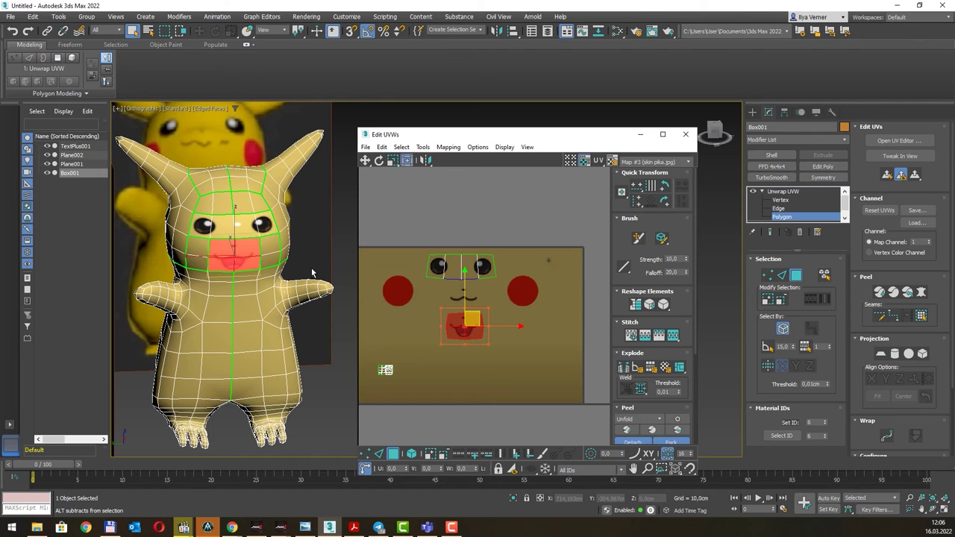
# - Orbit the model to check the mouth and enable Point-to-Point Seams
pyautogui.keyDown('alt'); pyautogui.moveTo(269, 266); pyautogui.dragTo(282, 270, button='middle'); pyautogui.keyUp('alt')
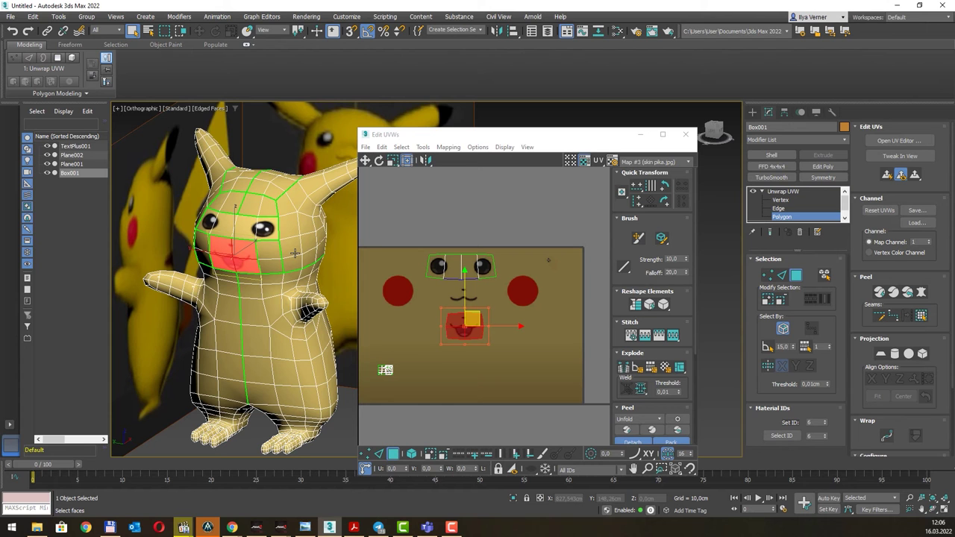
pyautogui.moveTo(296, 253)
pyautogui.keyDown('alt'); pyautogui.mouseDown(button='middle')
pyautogui.moveTo(296, 241)
pyautogui.moveTo(283, 247)
pyautogui.moveTo(302, 241)
pyautogui.moveTo(294, 247)
pyautogui.mouseUp(button='middle'); pyautogui.keyUp('alt')
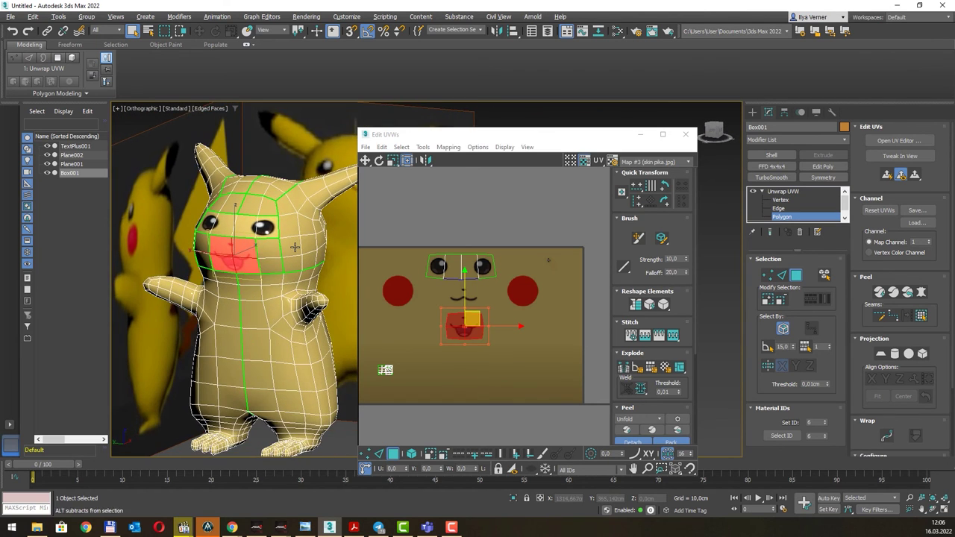
pyautogui.click(888, 318)
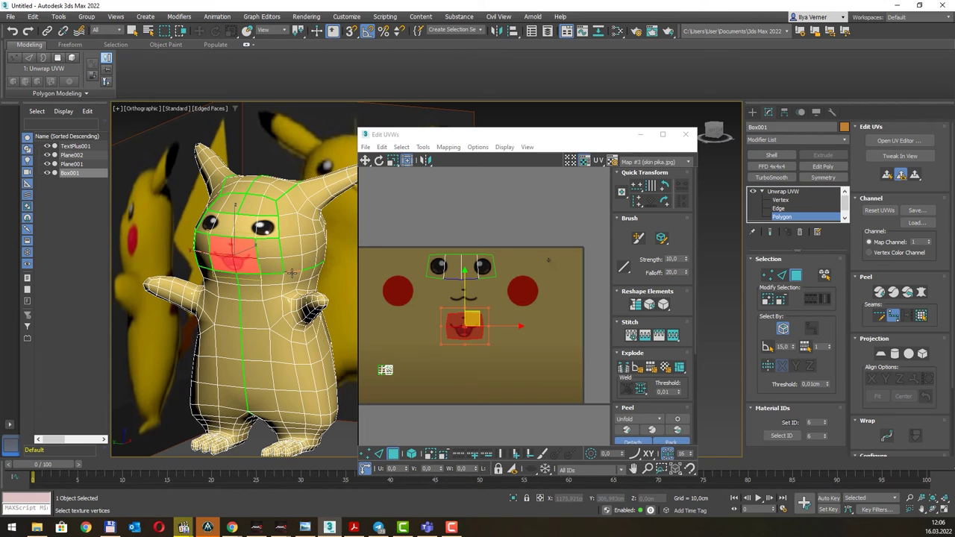
# - Draw a seam around the cheek and select the cheek faces bounded by it
pyautogui.click(304, 236)
pyautogui.click(301, 270)
pyautogui.rightClick(302, 270)
pyautogui.click(306, 261)
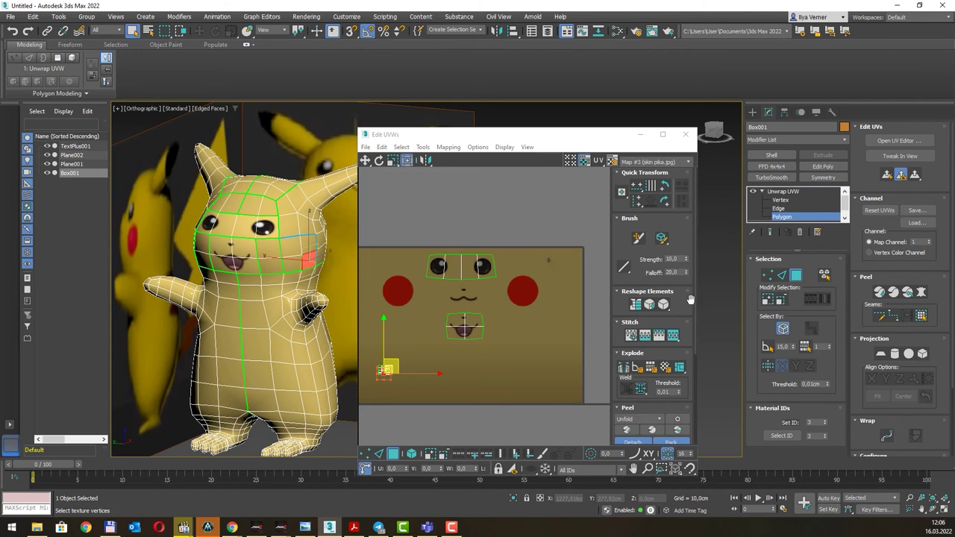
pyautogui.click(921, 316)
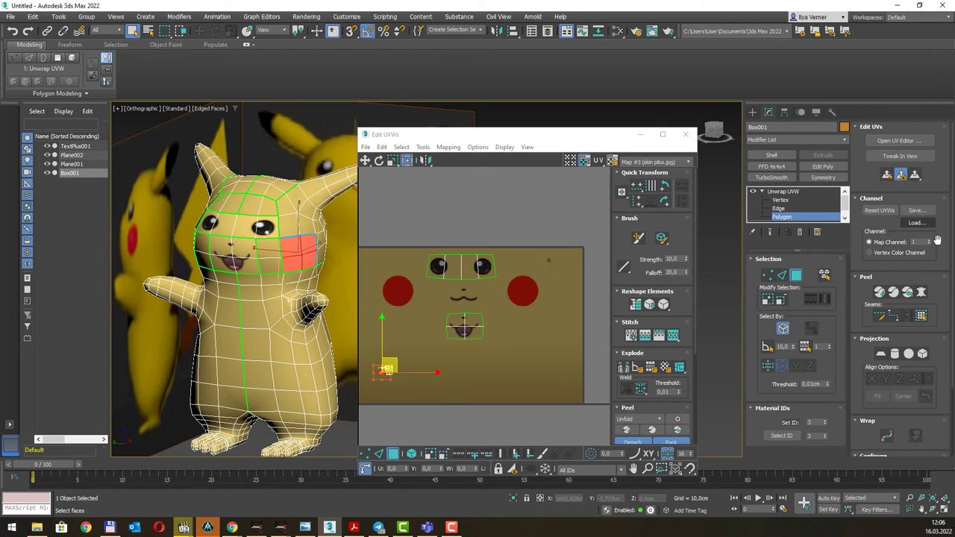
# - Pelt-map the cheek faces with Start Relax and Start Pelt, then Commit
pyautogui.click(921, 292)
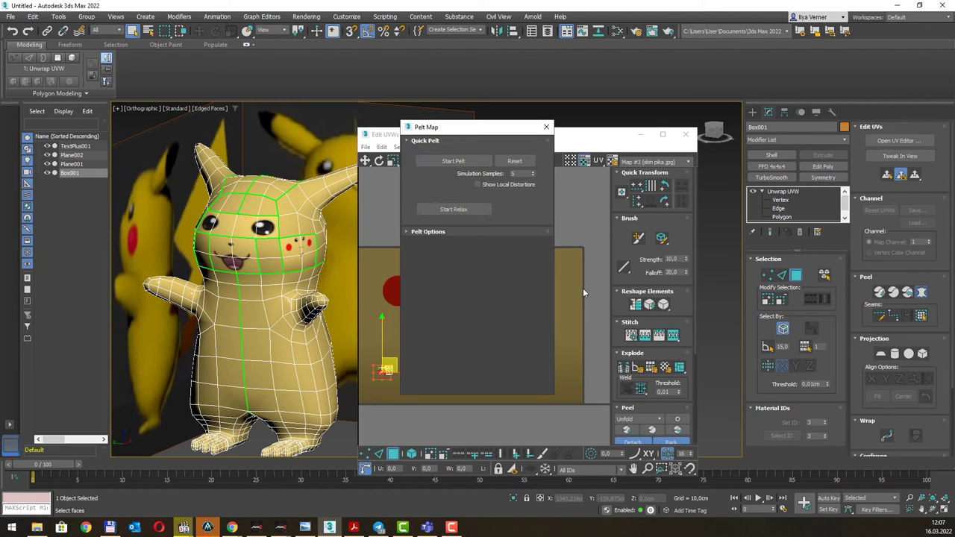
pyautogui.click(455, 210)
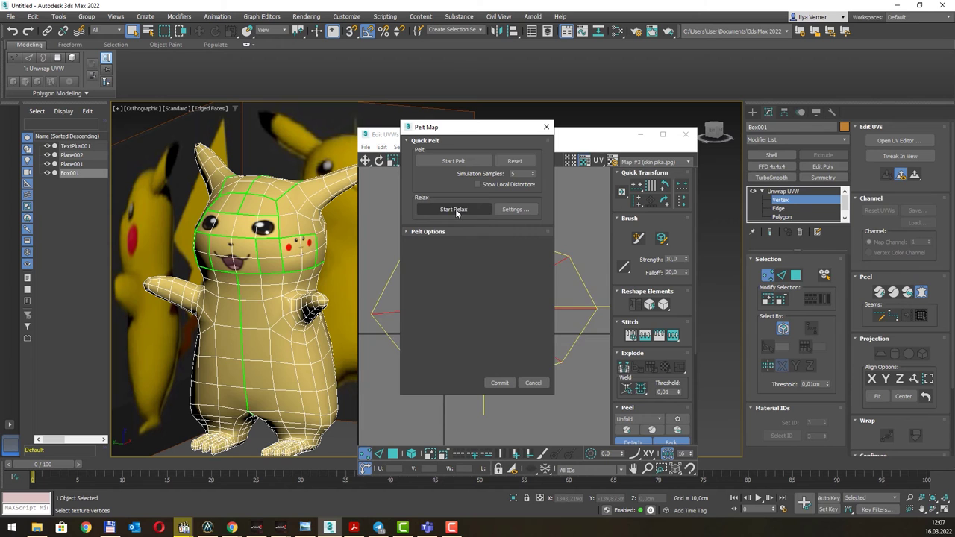
pyautogui.click(454, 161)
pyautogui.click(500, 384)
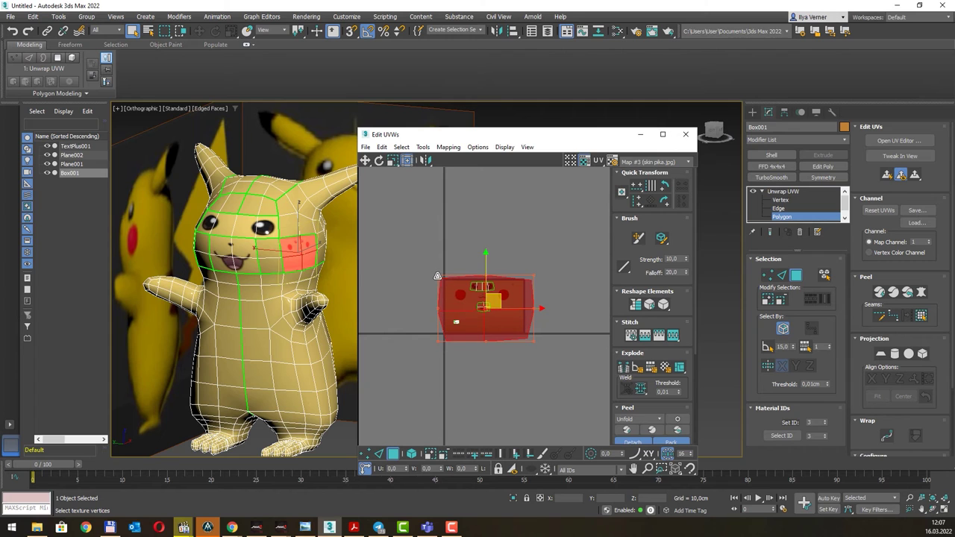
# - Move and shrink the cheek UV island onto the texture's red circle, then orbit to inspect the cheek
pyautogui.moveTo(447, 284); pyautogui.dragTo(483, 307)
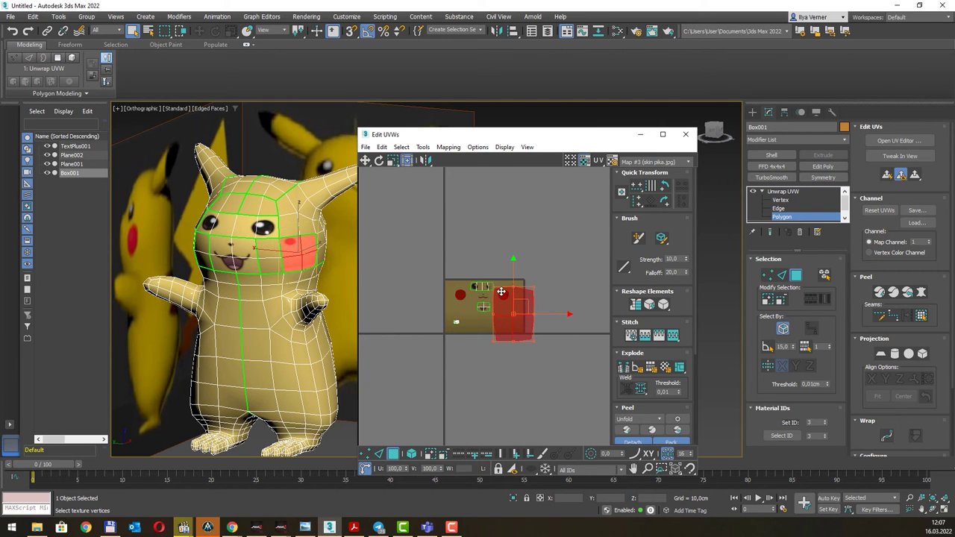
pyautogui.scroll(2, 501, 294)
pyautogui.scroll(1, 501, 295)
pyautogui.moveTo(557, 376); pyautogui.dragTo(520, 308)
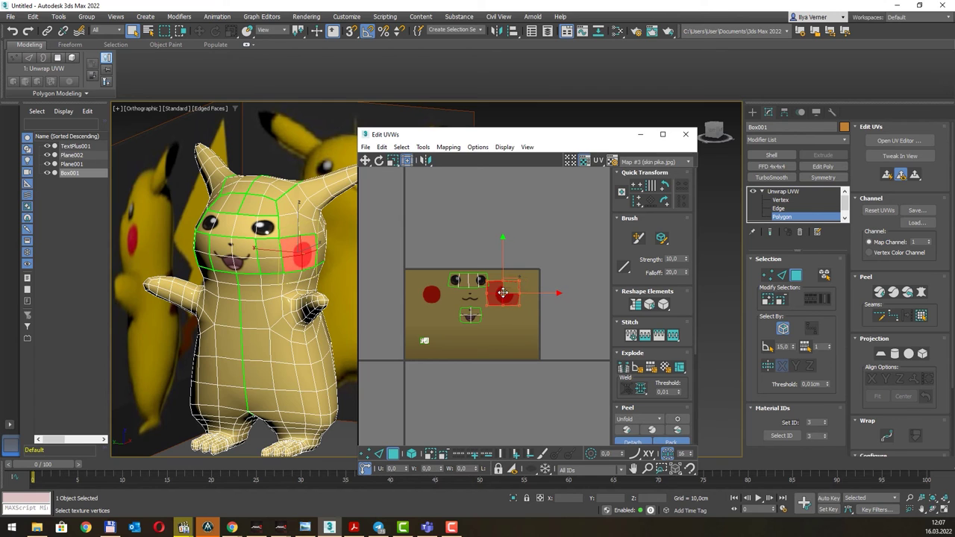
pyautogui.moveTo(488, 282); pyautogui.dragTo(491, 284)
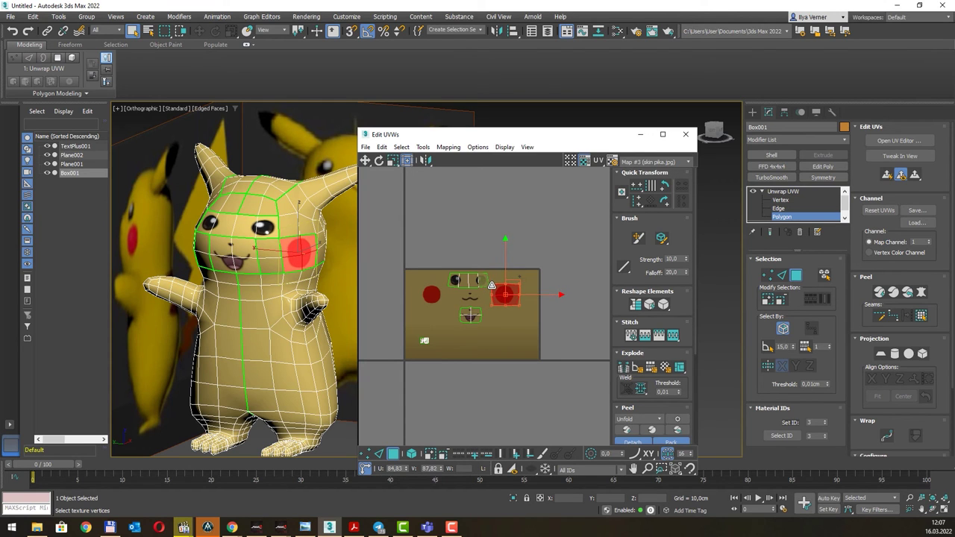
pyautogui.keyDown('alt'); pyautogui.moveTo(720, 224); pyautogui.dragTo(739, 228, button='middle'); pyautogui.keyUp('alt')
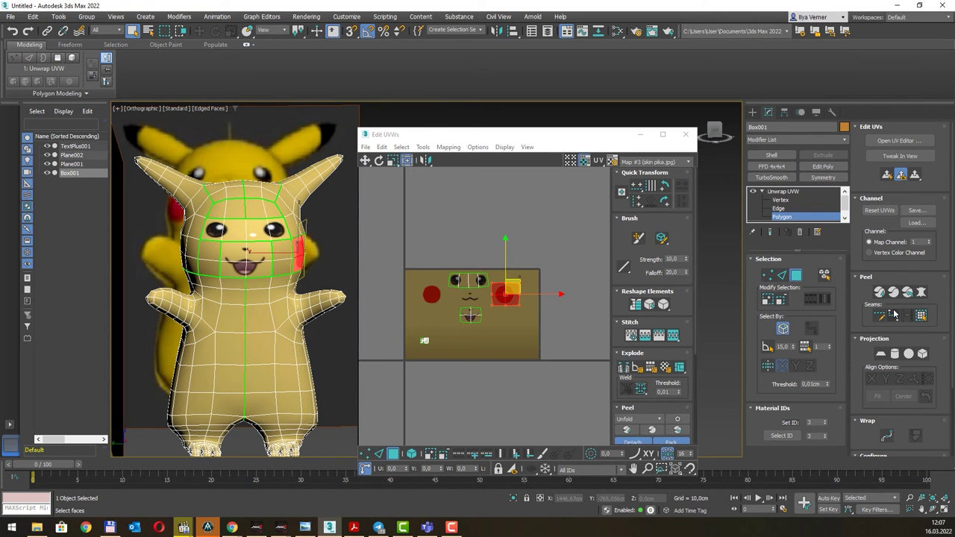
pyautogui.moveTo(258, 302)
pyautogui.keyDown('alt'); pyautogui.mouseDown(button='middle')
pyautogui.moveTo(244, 300)
pyautogui.moveTo(280, 303)
pyautogui.moveTo(246, 295)
pyautogui.mouseUp(button='middle'); pyautogui.keyUp('alt')
pyautogui.moveTo(227, 261)
pyautogui.keyDown('alt'); pyautogui.mouseDown(button='middle')
pyautogui.moveTo(249, 260)
pyautogui.moveTo(201, 284)
pyautogui.mouseUp(button='middle'); pyautogui.keyUp('alt')
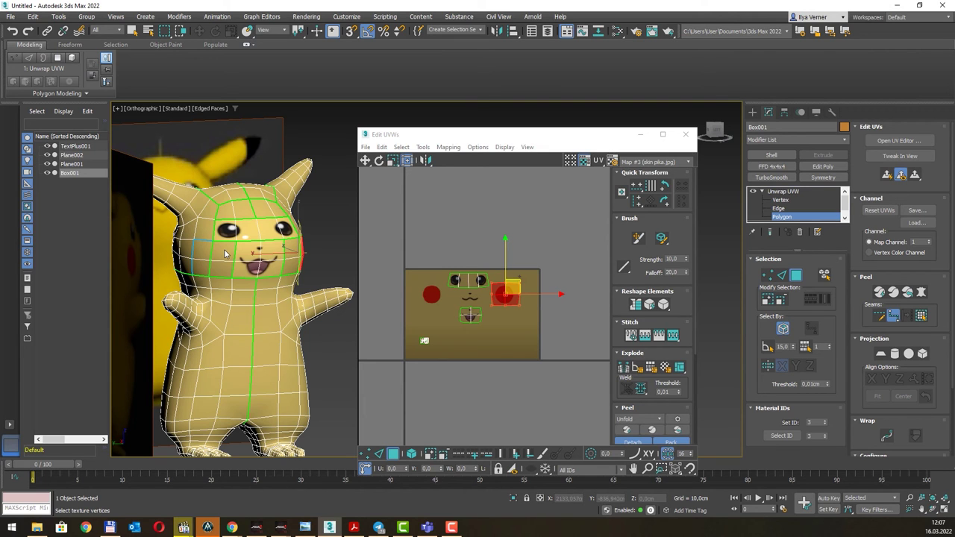
# - Select a 2x2 block of faces on the other cheek and pelt-map it
pyautogui.press('q')
pyautogui.click(223, 253)
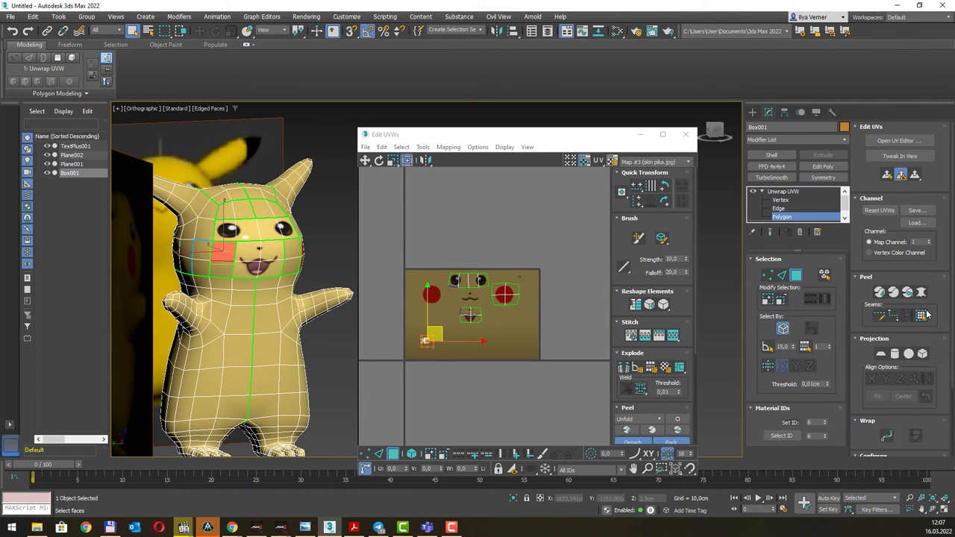
pyautogui.moveTo(194, 242); pyautogui.dragTo(227, 274)
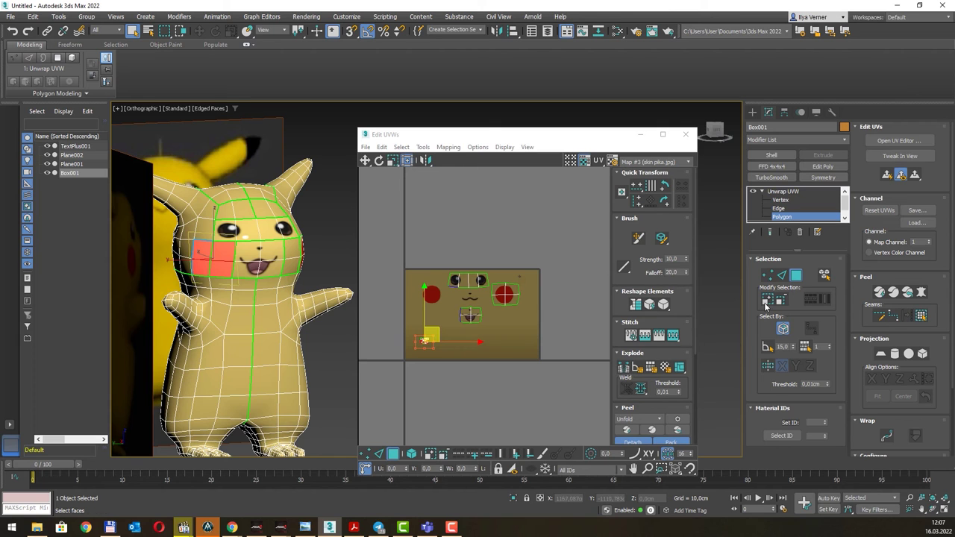
pyautogui.click(922, 293)
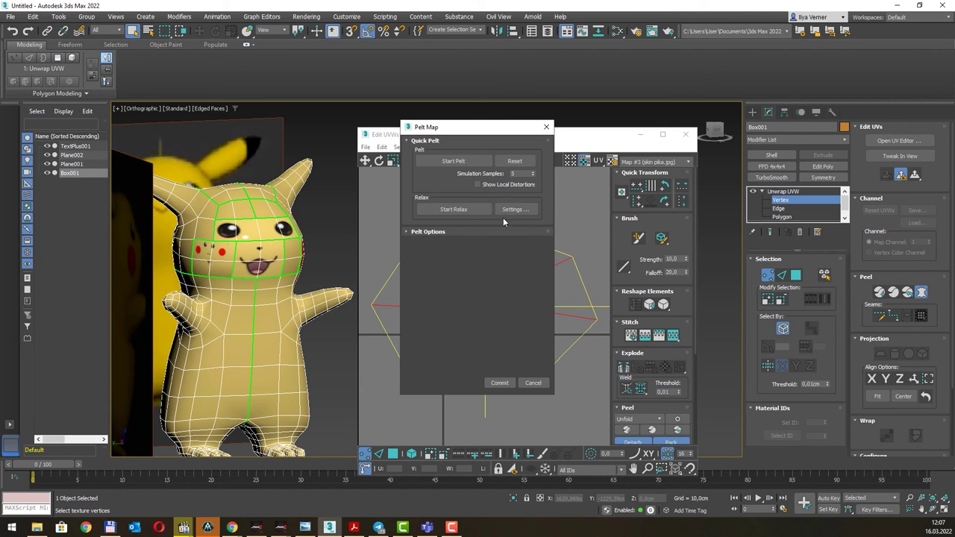
pyautogui.click(452, 162)
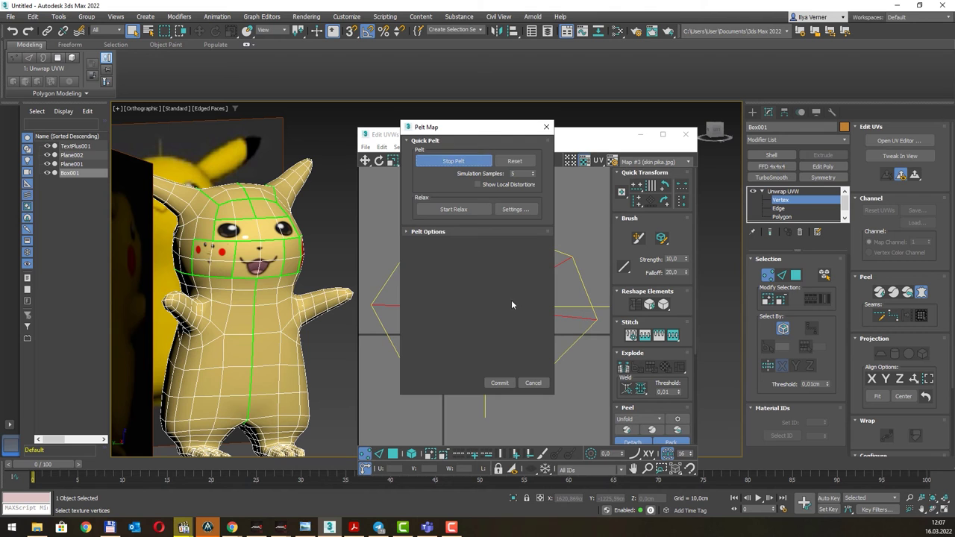
pyautogui.click(500, 383)
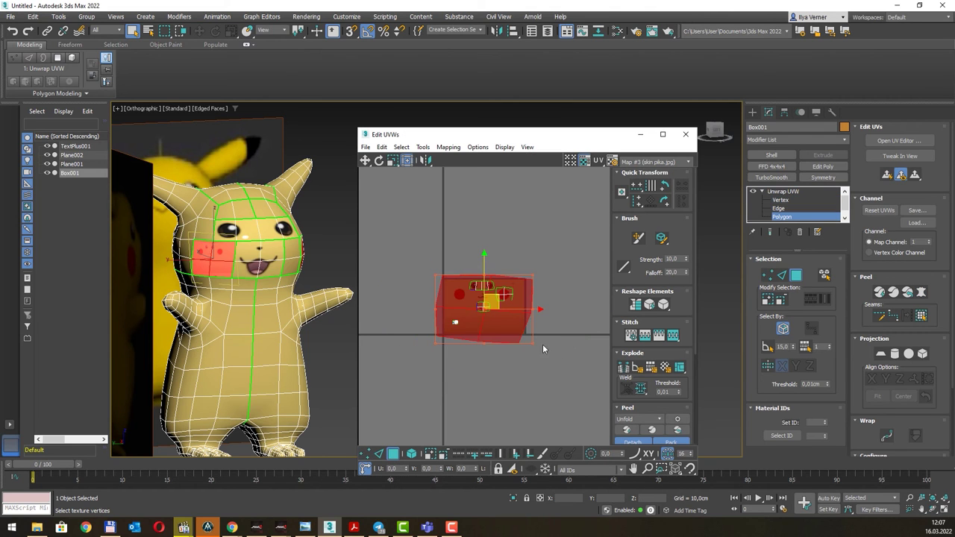
# - Shrink the new cheek UVs onto the red circle and close Edit UVWs
pyautogui.moveTo(543, 345); pyautogui.dragTo(471, 303)
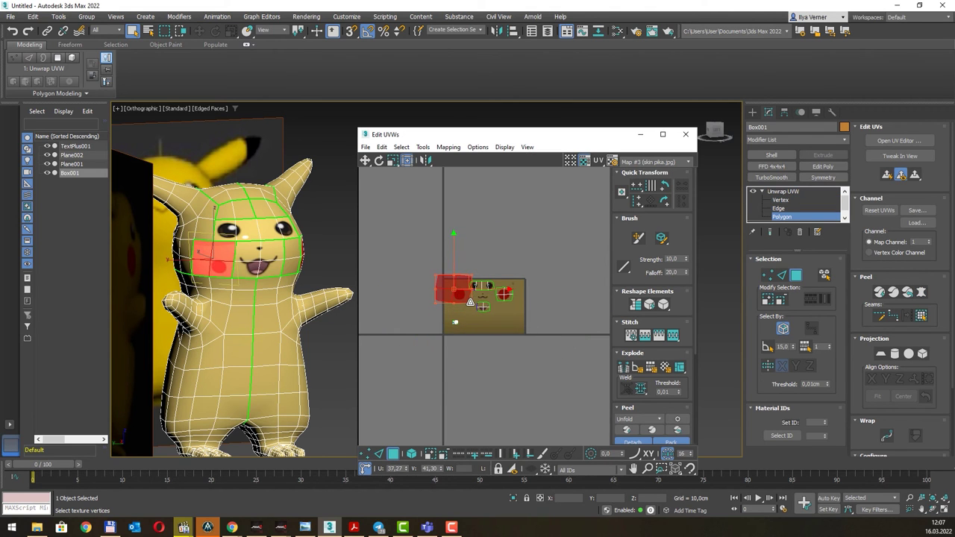
pyautogui.moveTo(438, 273); pyautogui.dragTo(451, 285)
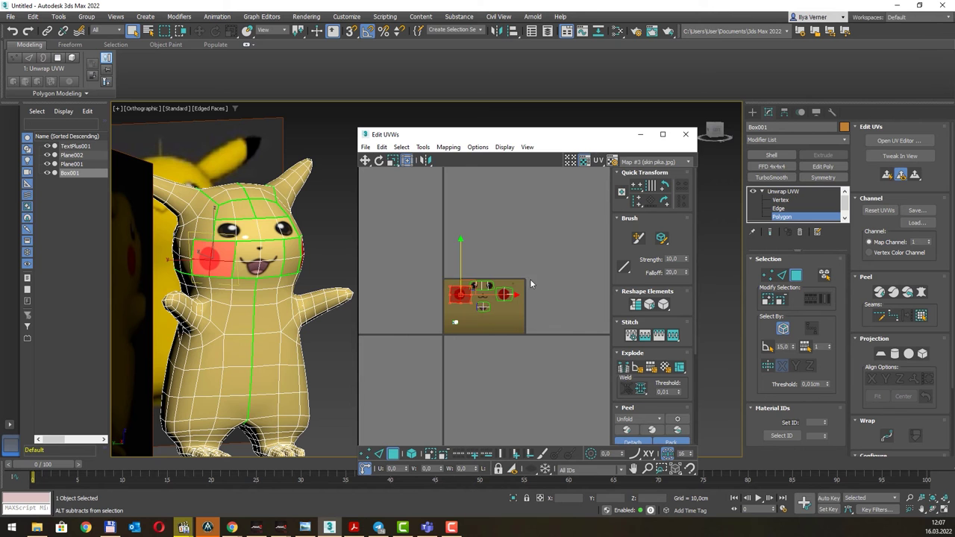
pyautogui.click(685, 134)
# - Show Pikachu with plain shading and no edges, leaving polygon sub-object level
pyautogui.click(483, 230)
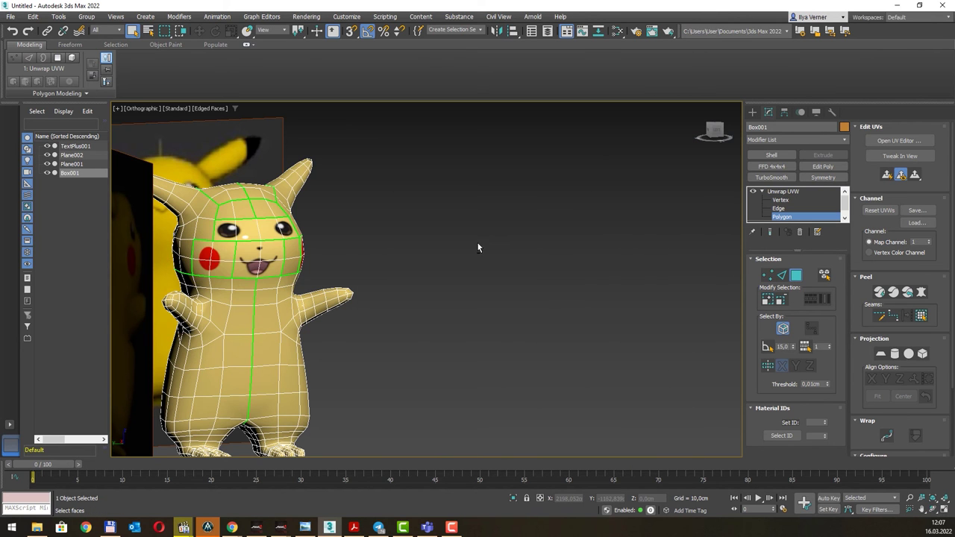
pyautogui.moveTo(478, 248)
pyautogui.keyDown('alt'); pyautogui.mouseDown(button='middle')
pyautogui.moveTo(291, 274)
pyautogui.moveTo(368, 278)
pyautogui.mouseUp(button='middle'); pyautogui.keyUp('alt')
pyautogui.scroll(-2, 291, 274)
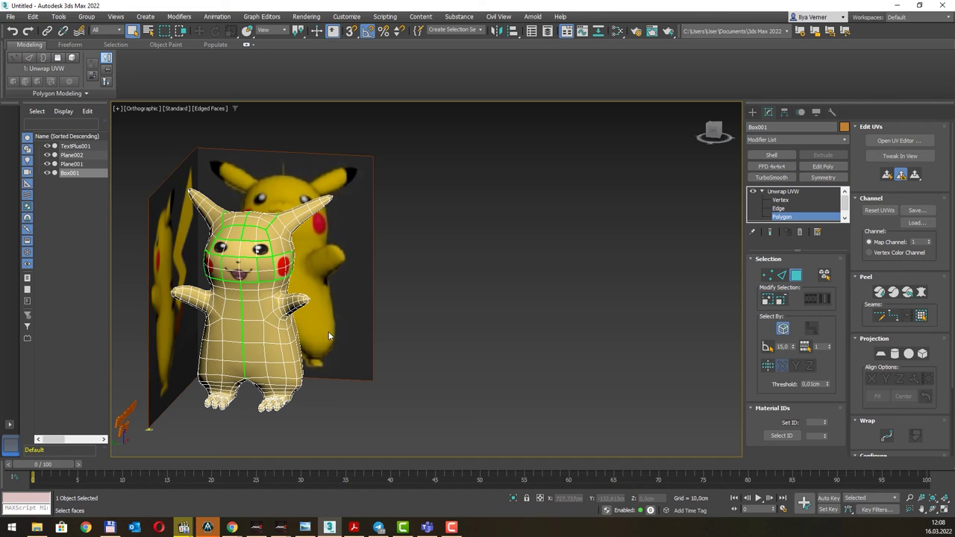
pyautogui.press('F3')
pyautogui.press('F3')
pyautogui.press('F4')
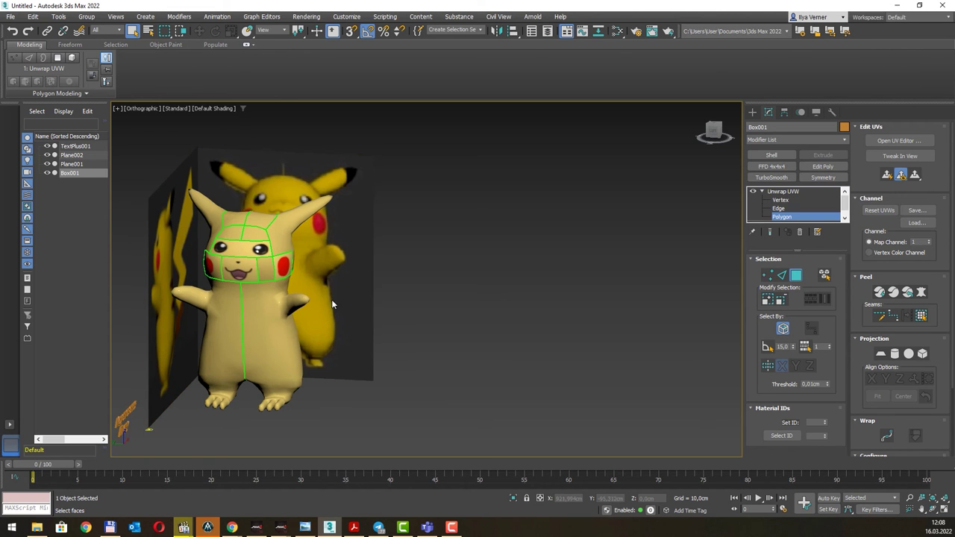
pyautogui.click(780, 192)
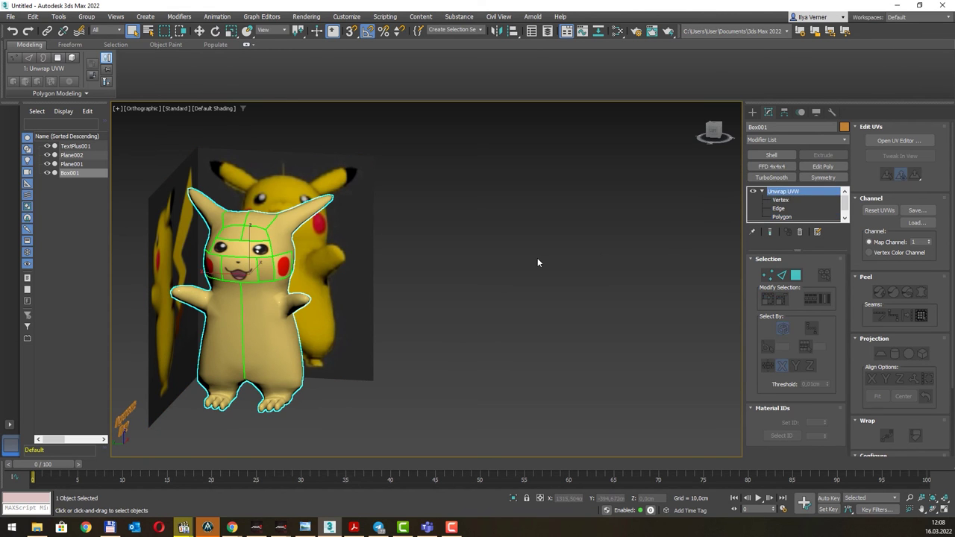
pyautogui.click(537, 263)
pyautogui.moveTo(405, 309)
pyautogui.keyDown('alt'); pyautogui.mouseDown(button='middle')
pyautogui.moveTo(363, 309)
pyautogui.moveTo(405, 308)
pyautogui.mouseUp(button='middle'); pyautogui.keyUp('alt')
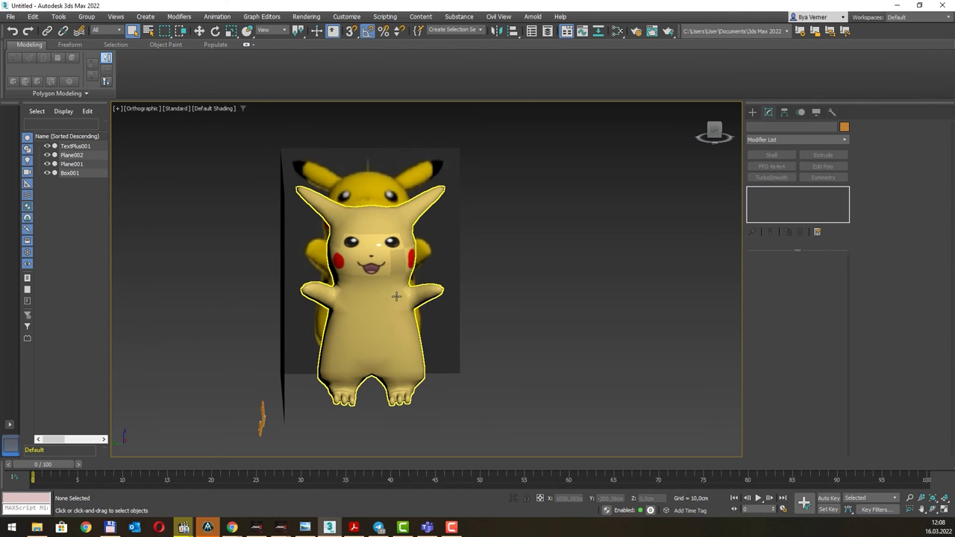
# - Move the front reference plane Plane002 to Pikachu's right and switch to the closing slide
pyautogui.click(393, 324)
pyautogui.press('w')
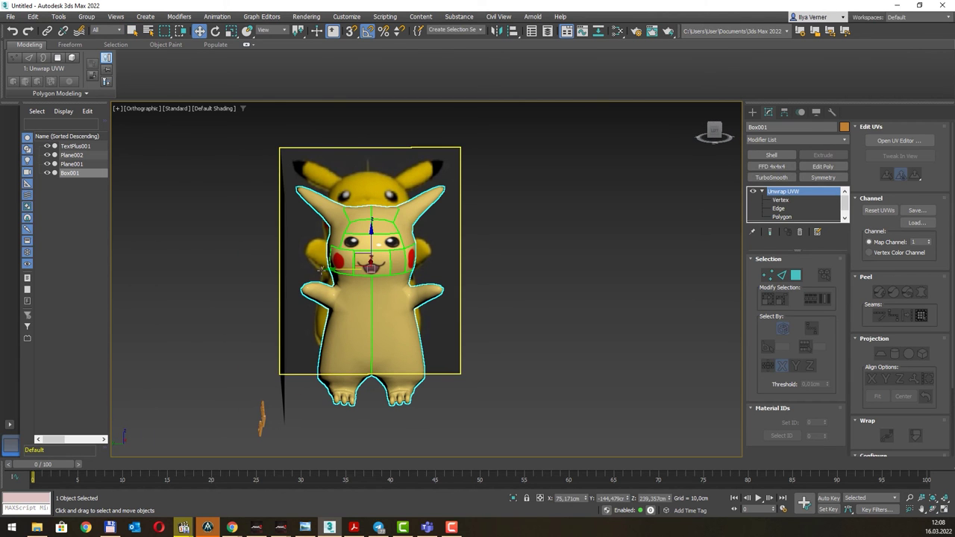
pyautogui.moveTo(328, 269)
pyautogui.mouseDown()
pyautogui.moveTo(567, 276)
pyautogui.moveTo(501, 287)
pyautogui.mouseUp()
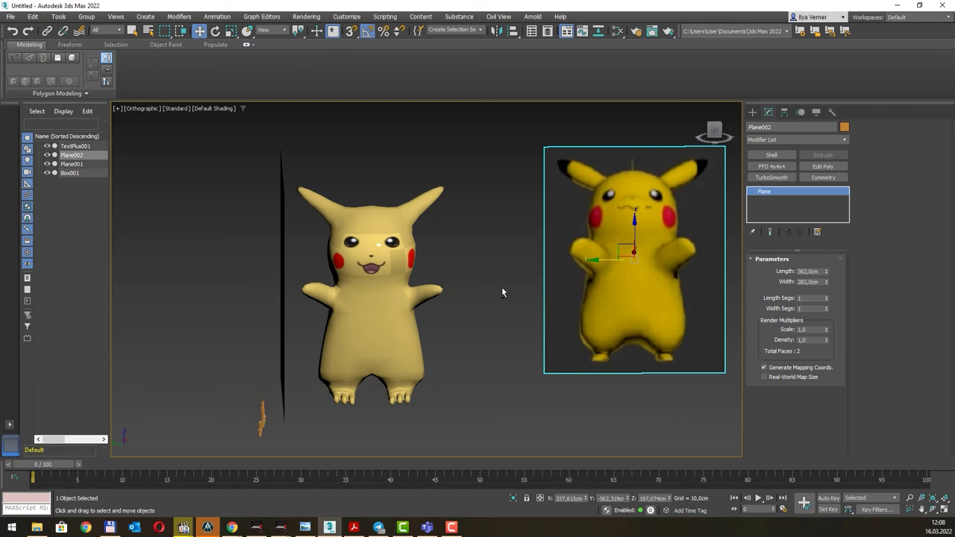
pyautogui.moveTo(501, 287)
pyautogui.keyDown('alt'); pyautogui.mouseDown(button='middle')
pyautogui.moveTo(440, 299)
pyautogui.moveTo(448, 282)
pyautogui.moveTo(473, 281)
pyautogui.mouseUp(button='middle'); pyautogui.keyUp('alt')
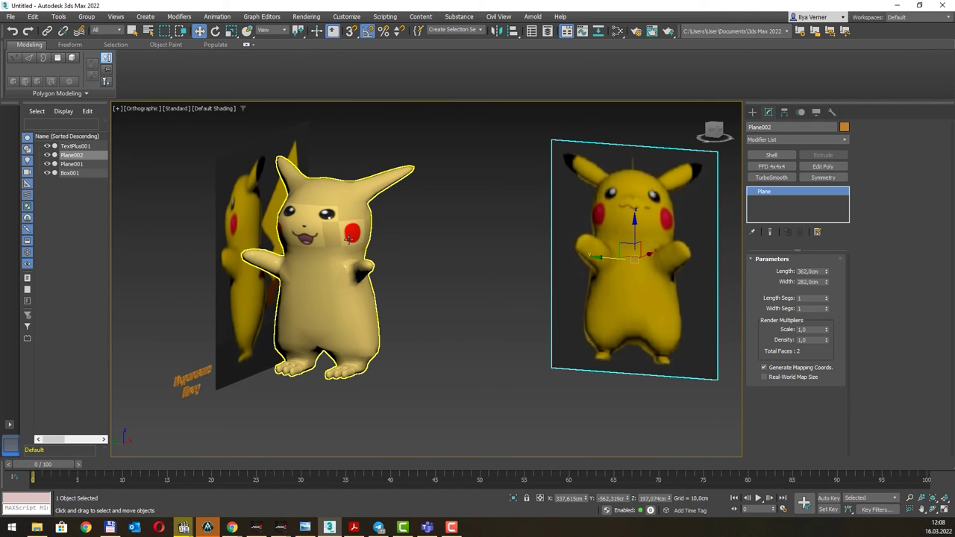
pyautogui.moveTo(348, 239)
pyautogui.keyDown('alt'); pyautogui.mouseDown(button='middle')
pyautogui.moveTo(373, 231)
pyautogui.moveTo(352, 226)
pyautogui.mouseUp(button='middle'); pyautogui.keyUp('alt')
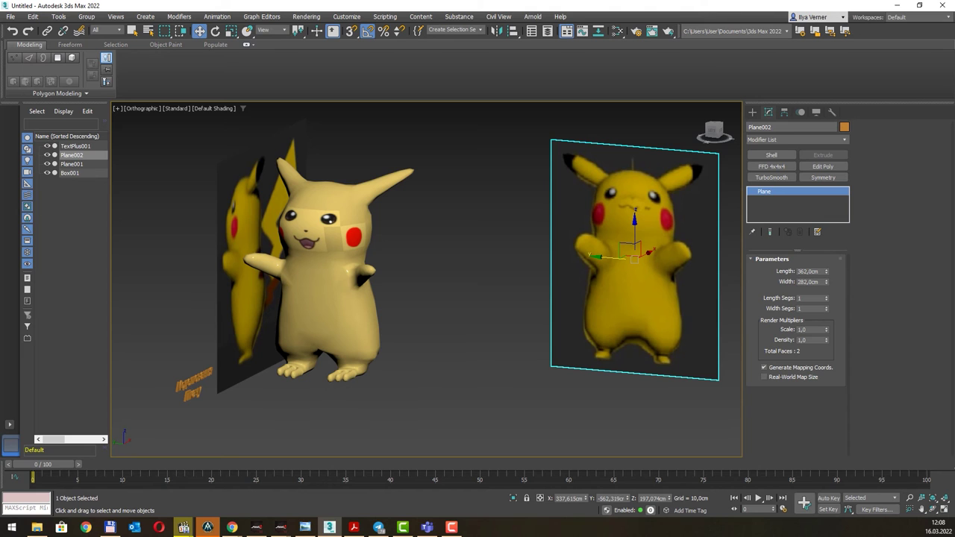
pyautogui.hotkey('alt', 'Tab')
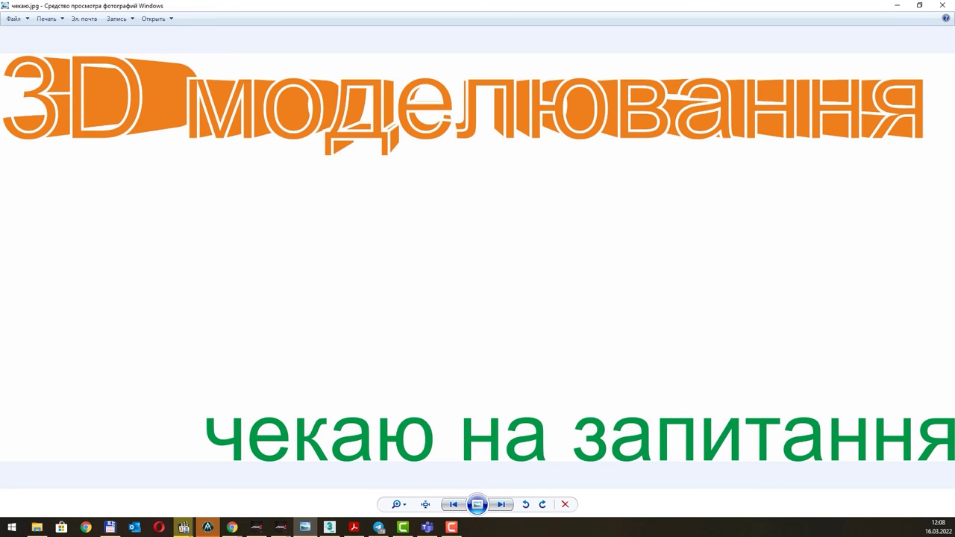
# - View skin pika.jpg in Photo Viewer, then minimize it and Explorer and reselect Box001 in 3ds Max
pyautogui.hotkey('alt', 'Tab')
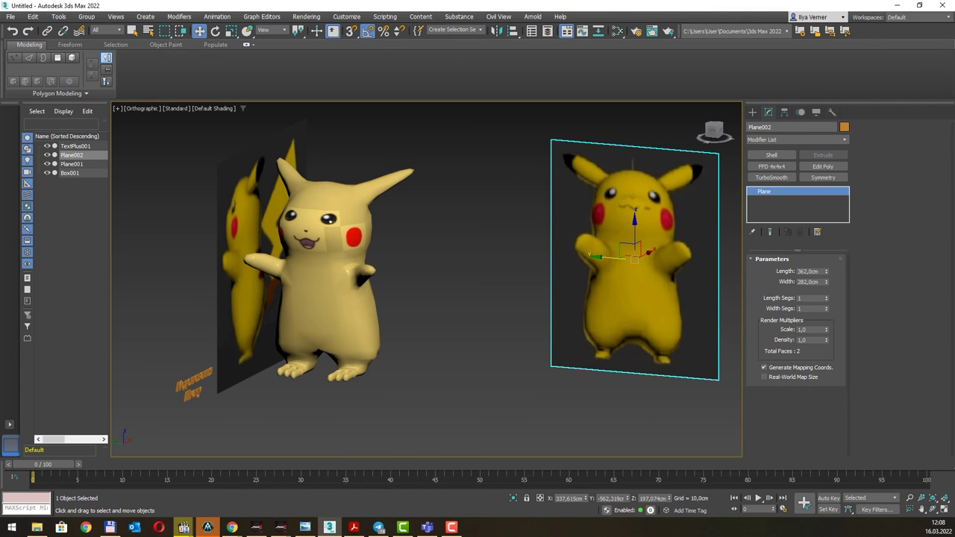
pyautogui.hotkey('alt', 'Tab')
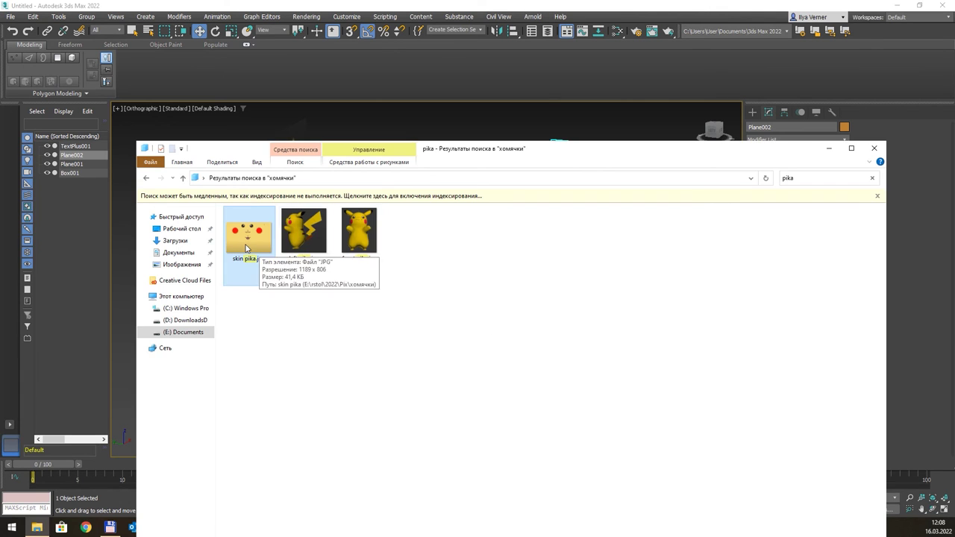
pyautogui.doubleClick(246, 249)
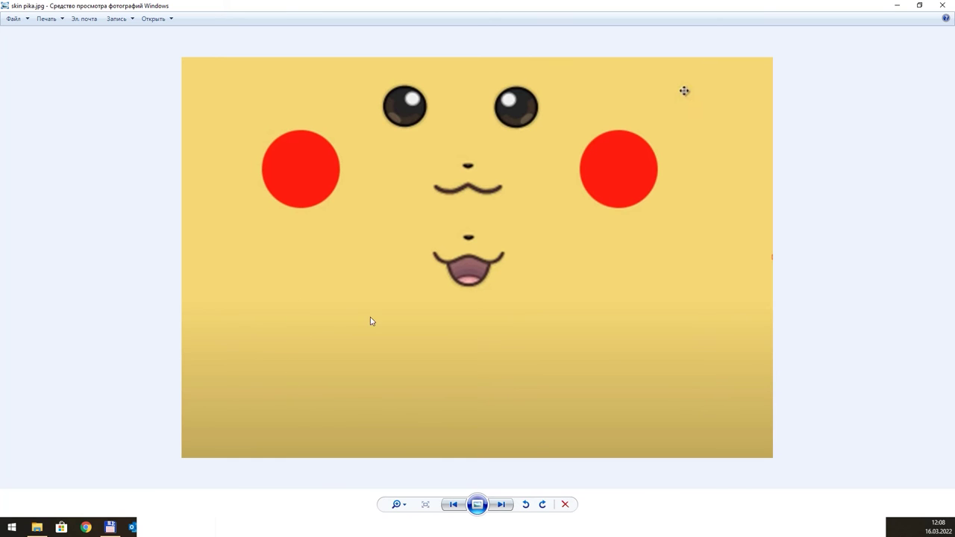
pyautogui.click(898, 9)
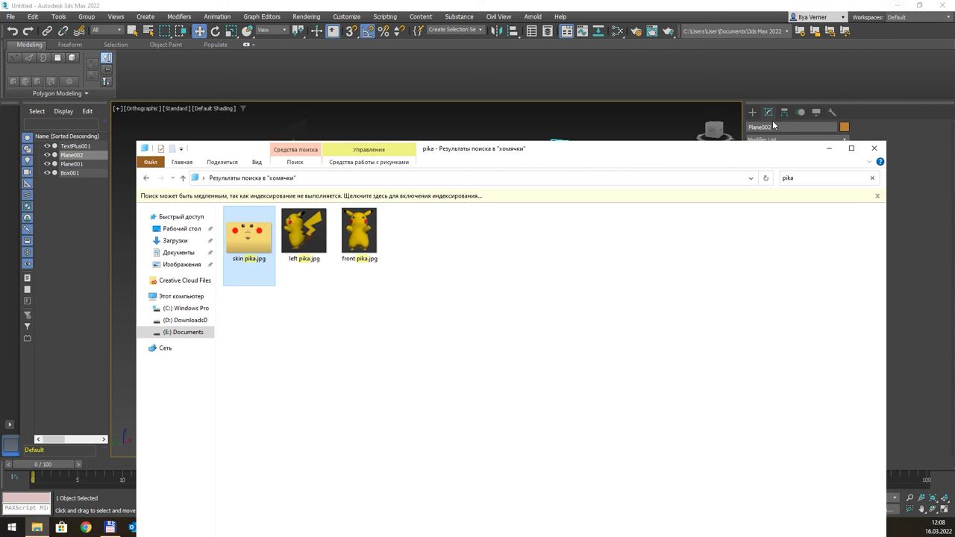
pyautogui.click(826, 149)
pyautogui.click(298, 190)
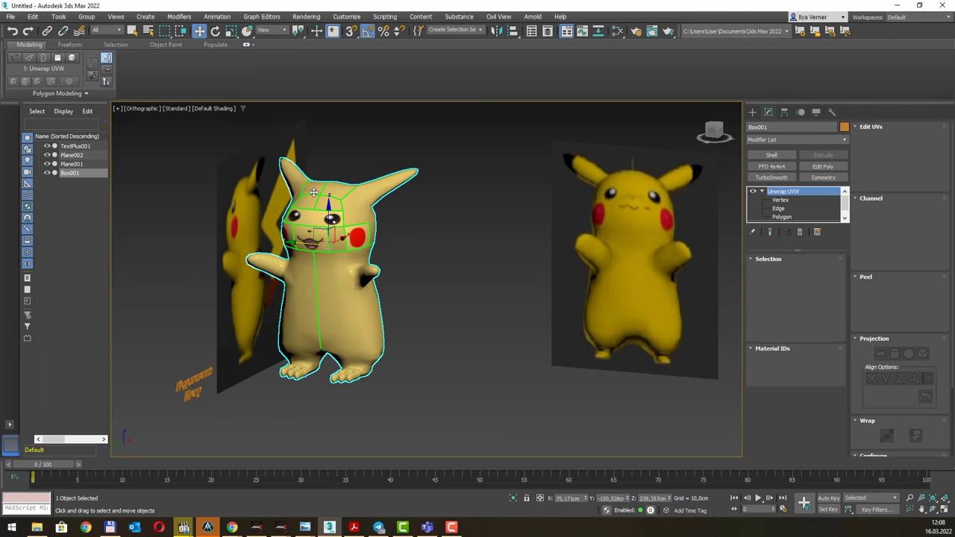
# - In the Unwrap UVW editor, select the body's UV polygons and drag them up beside the red cheek
pyautogui.click(819, 192)
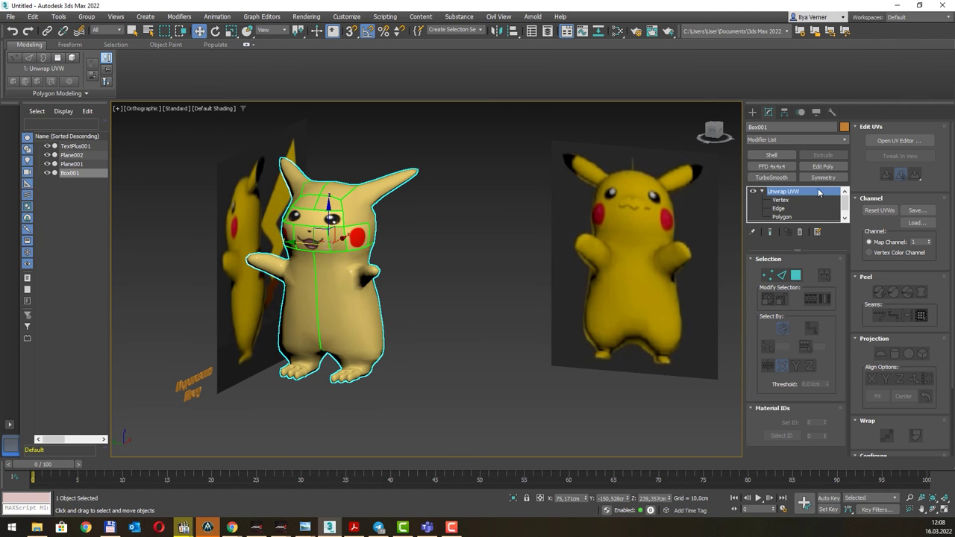
pyautogui.click(882, 140)
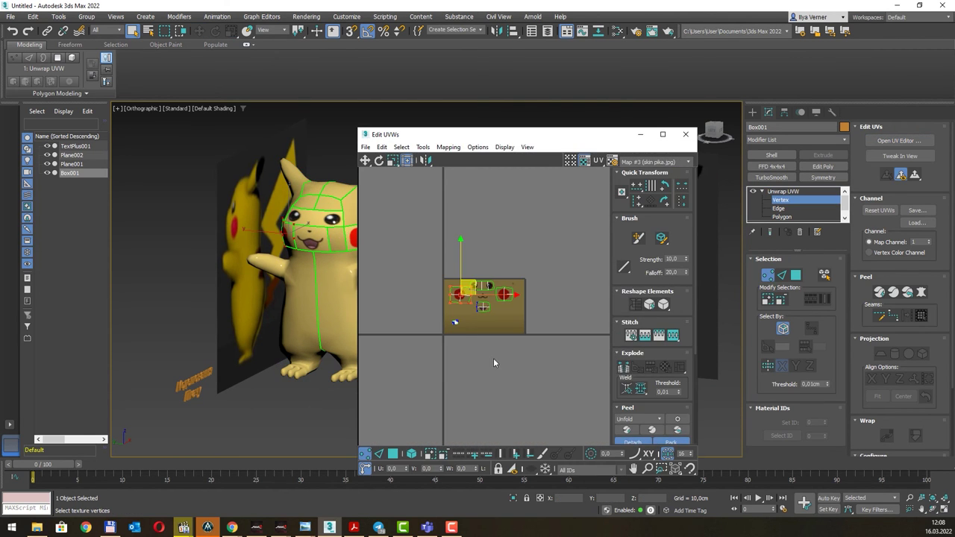
pyautogui.scroll(1, 452, 324)
pyautogui.scroll(2, 447, 319)
pyautogui.scroll(2, 472, 312)
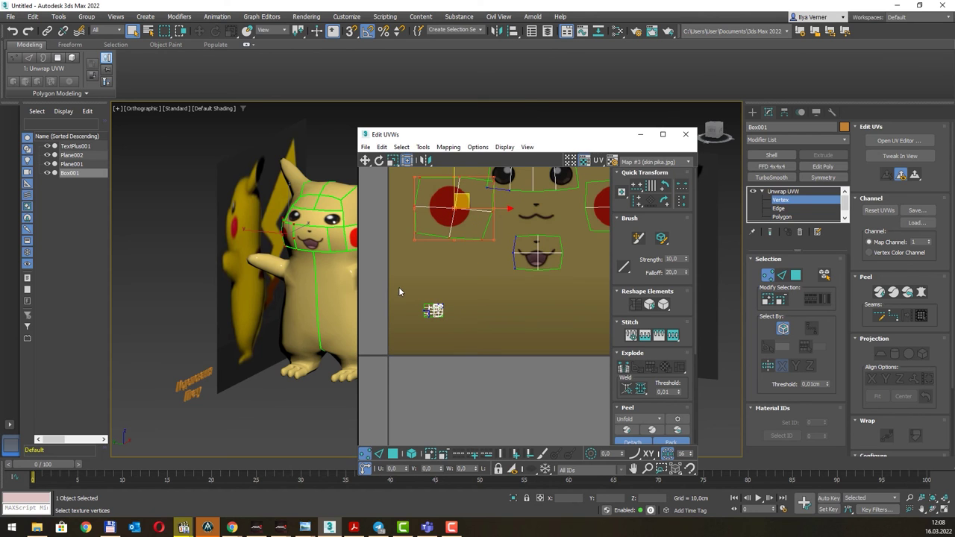
pyautogui.moveTo(399, 291); pyautogui.dragTo(476, 356)
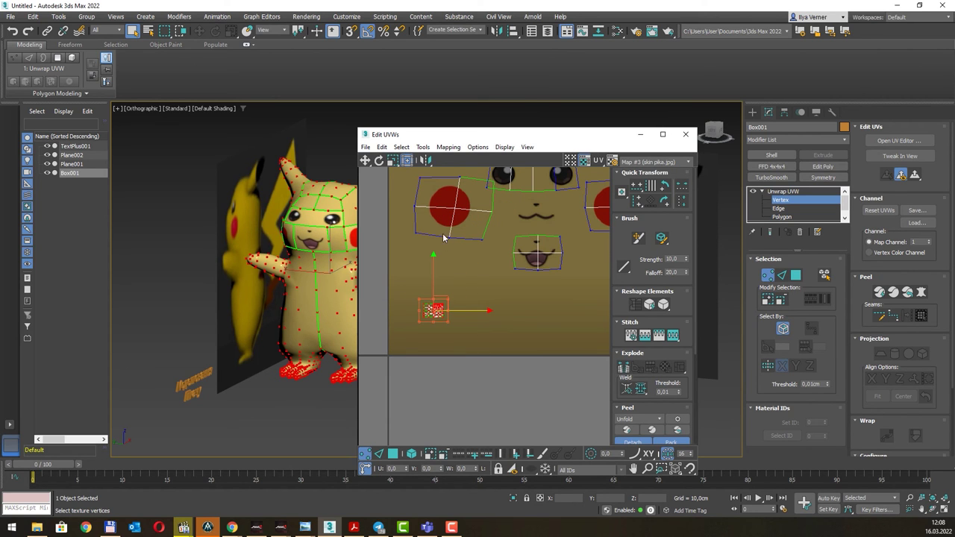
pyautogui.click(800, 216)
pyautogui.moveTo(411, 282); pyautogui.dragTo(473, 355)
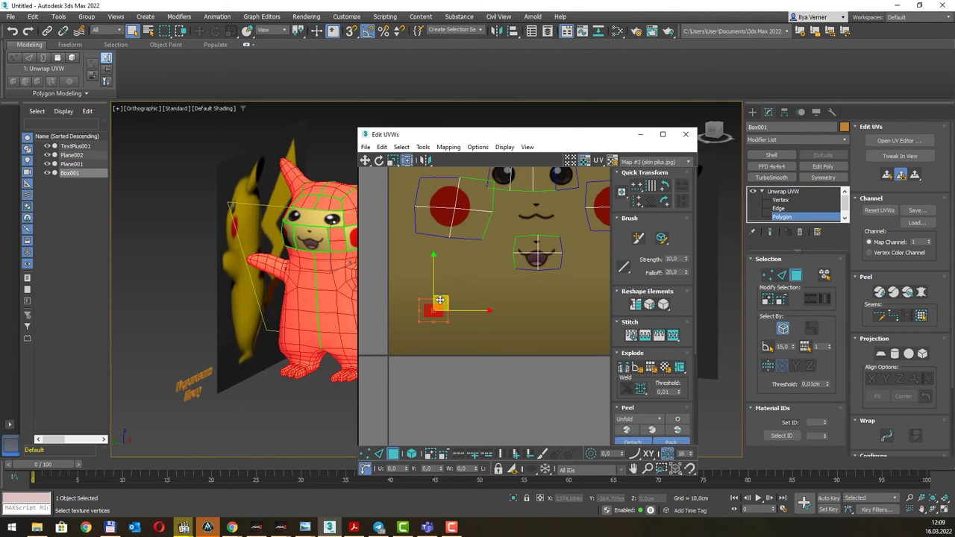
pyautogui.moveTo(440, 300)
pyautogui.mouseDown()
pyautogui.moveTo(494, 244)
pyautogui.moveTo(498, 202)
pyautogui.mouseUp()
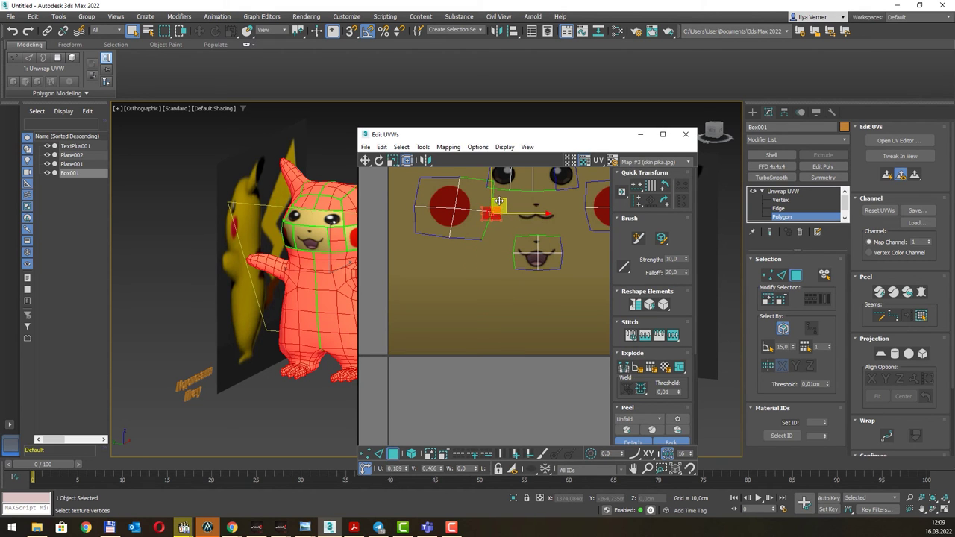
# - Close the UV editor, leave Unwrap UVW polygon level, and deselect the Pikachu model
pyautogui.click(685, 134)
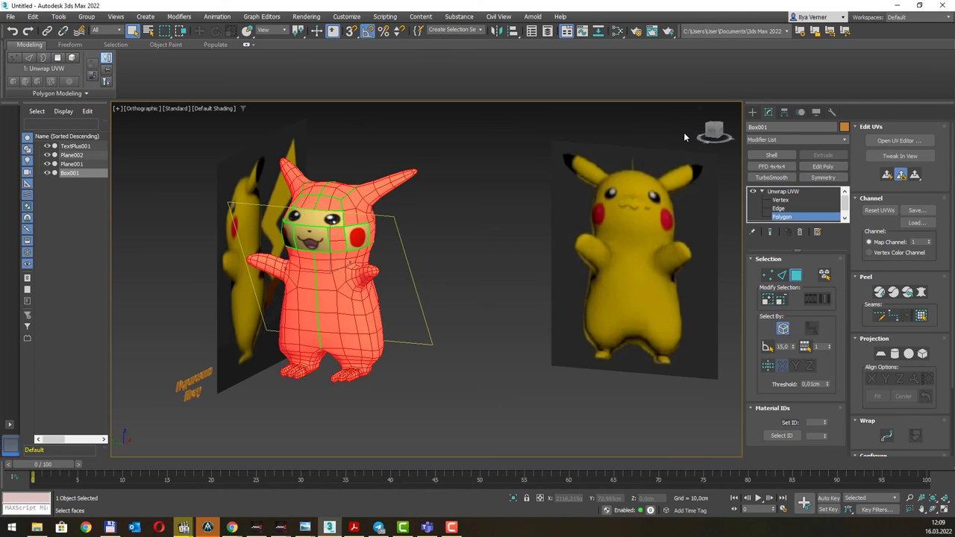
pyautogui.click(781, 191)
pyautogui.click(425, 208)
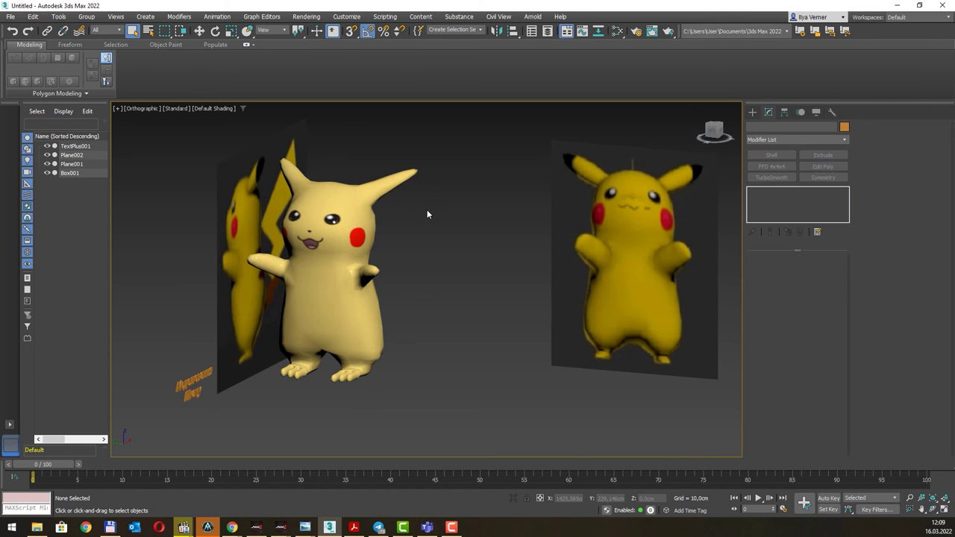
pyautogui.moveTo(426, 209)
pyautogui.keyDown('alt'); pyautogui.mouseDown(button='middle')
pyautogui.moveTo(431, 252)
pyautogui.moveTo(414, 252)
pyautogui.mouseUp(button='middle'); pyautogui.keyUp('alt')
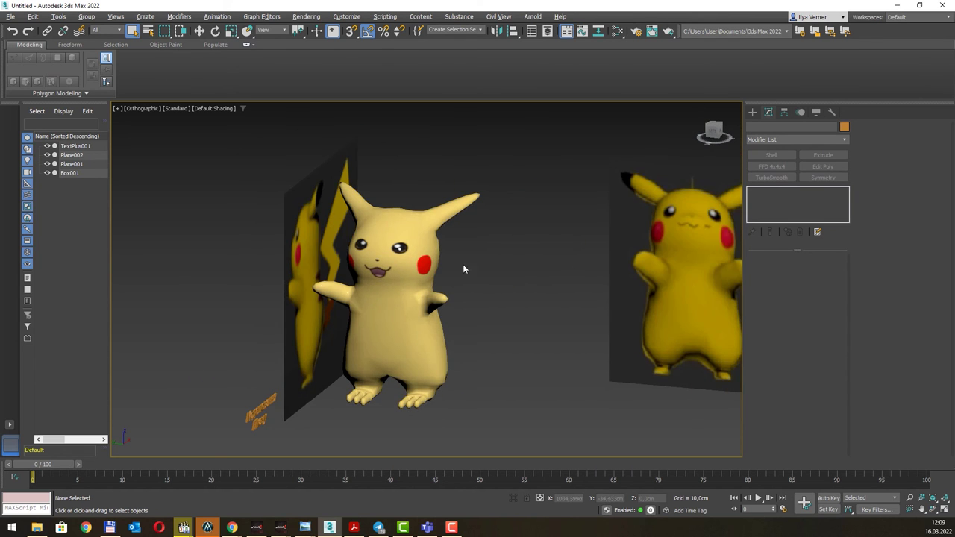
pyautogui.click(436, 335)
pyautogui.click(501, 350)
# - Turn on Edged Faces with F4 and select Pikachu with the Move tool
pyautogui.press('F4')
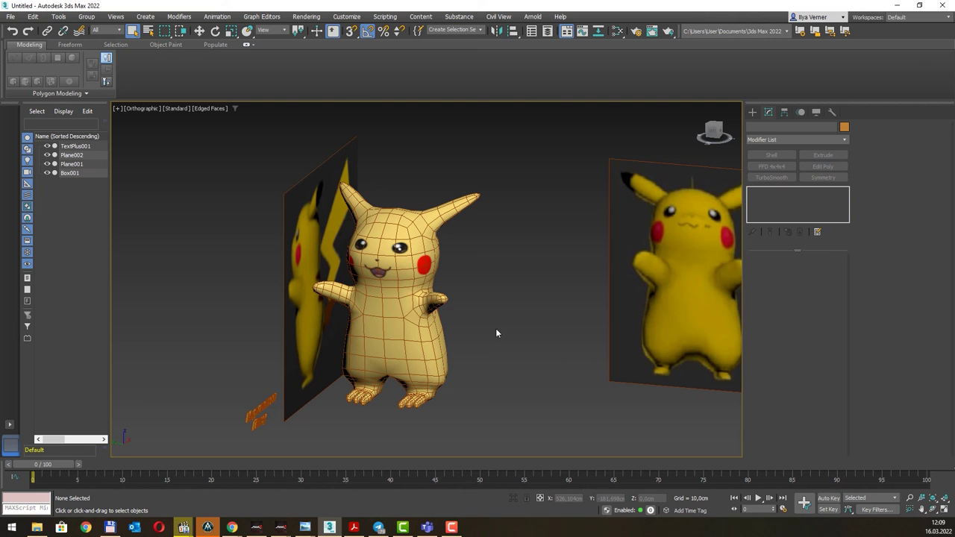
pyautogui.keyDown('alt'); pyautogui.moveTo(489, 279); pyautogui.dragTo(482, 281, button='middle'); pyautogui.keyUp('alt')
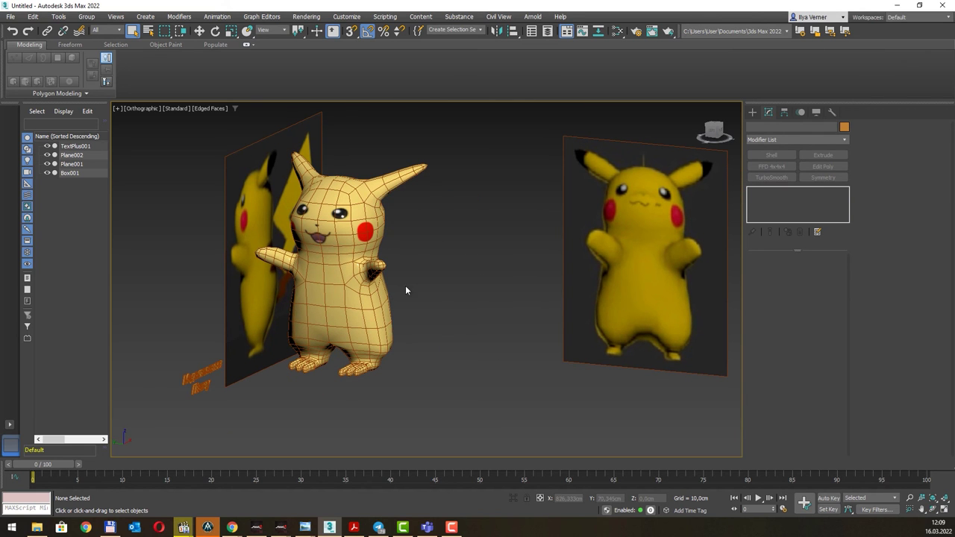
pyautogui.keyDown('alt'); pyautogui.moveTo(405, 285); pyautogui.dragTo(380, 319, button='middle'); pyautogui.keyUp('alt')
pyautogui.press('w')
pyautogui.click(302, 327)
pyautogui.moveTo(308, 327)
pyautogui.keyDown('alt'); pyautogui.mouseDown(button='middle')
pyautogui.moveTo(406, 335)
pyautogui.moveTo(367, 331)
pyautogui.mouseUp(button='middle'); pyautogui.keyUp('alt')
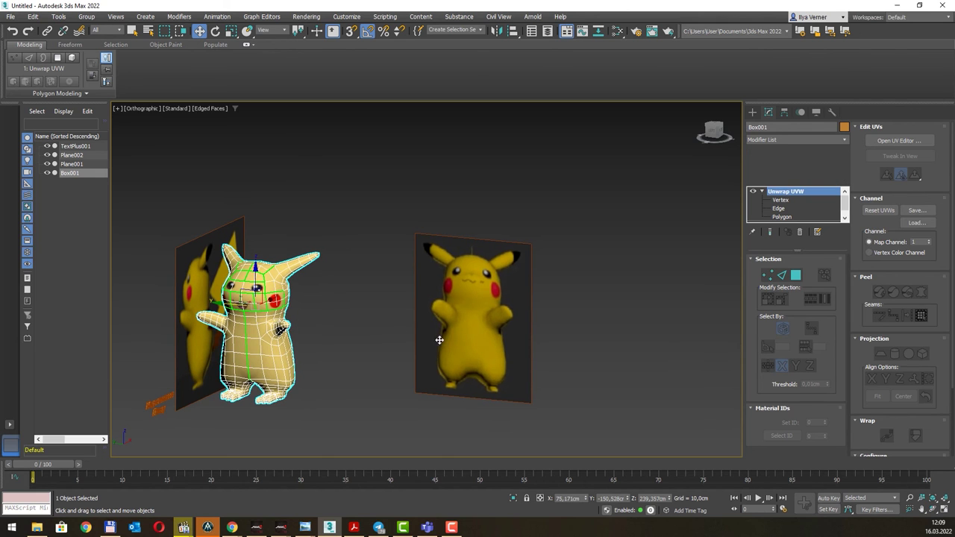
# - Clone Pikachu to the right, turn off the edge overlay, then delete the clone
pyautogui.keyDown('shift'); pyautogui.moveTo(228, 303); pyautogui.dragTo(608, 340); pyautogui.keyUp('shift')
pyautogui.click(475, 305)
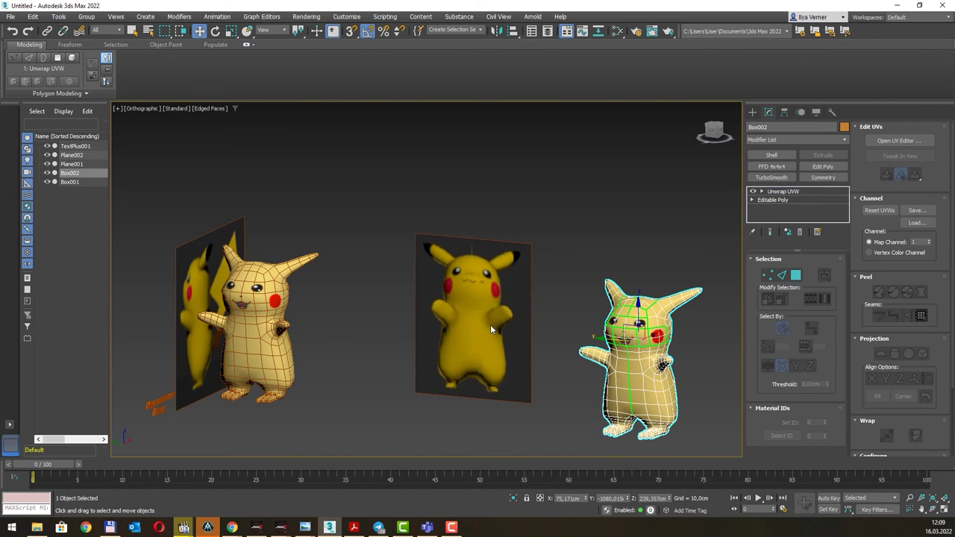
pyautogui.keyDown('alt'); pyautogui.moveTo(490, 325); pyautogui.dragTo(467, 263, button='middle'); pyautogui.keyUp('alt')
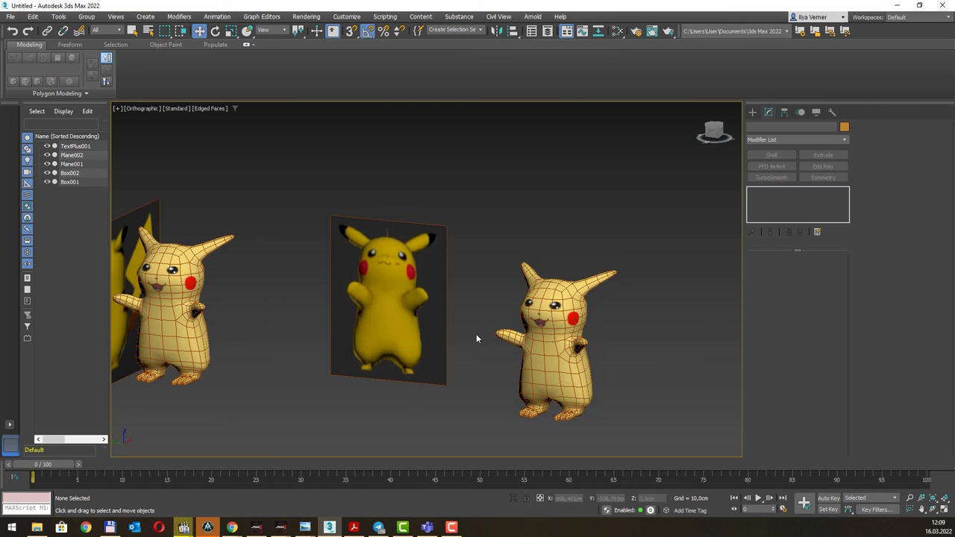
pyautogui.press('F4')
pyautogui.moveTo(526, 346)
pyautogui.keyDown('alt'); pyautogui.mouseDown(button='middle')
pyautogui.moveTo(545, 344)
pyautogui.moveTo(531, 345)
pyautogui.mouseUp(button='middle'); pyautogui.keyUp('alt')
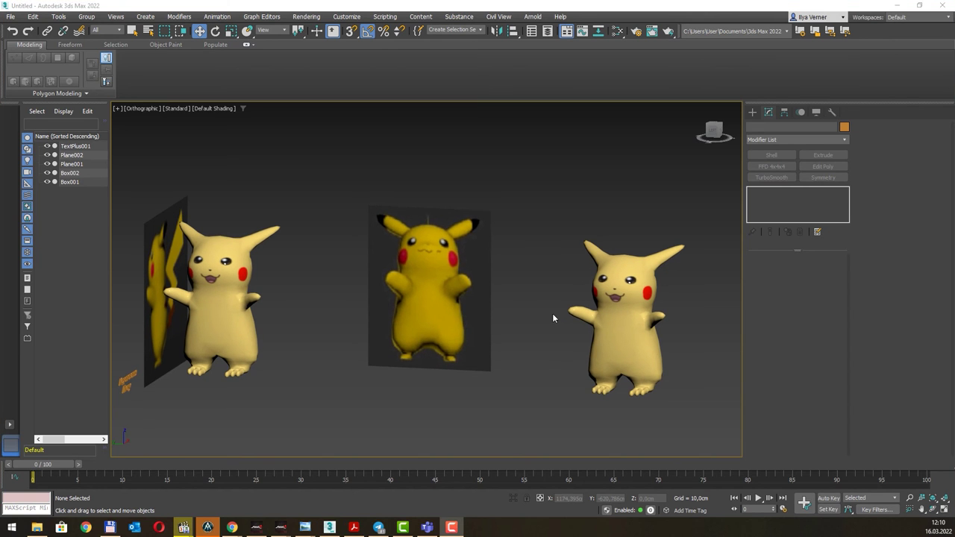
pyautogui.click(620, 277)
pyautogui.press('Delete')
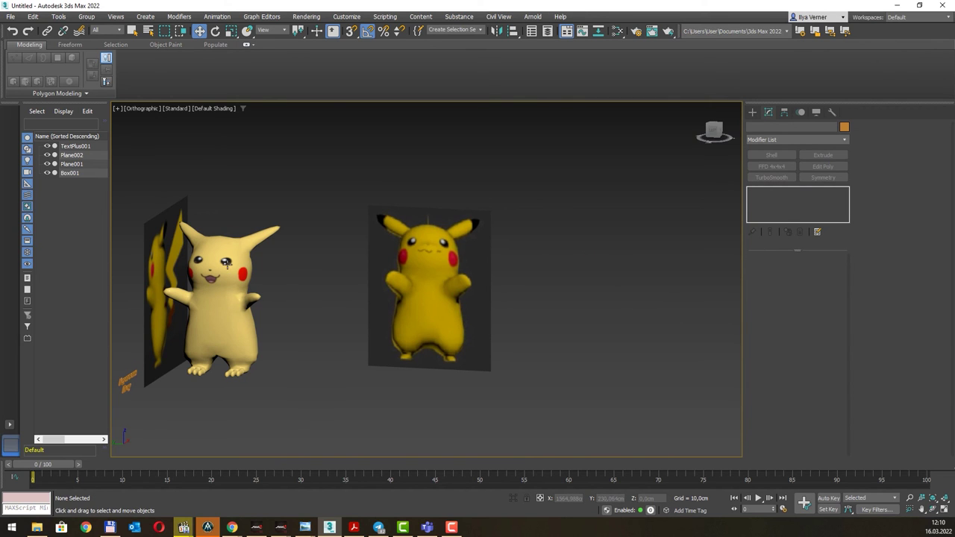
# - Delete the front reference plane Plane002 and reselect the Pikachu model
pyautogui.click(226, 264)
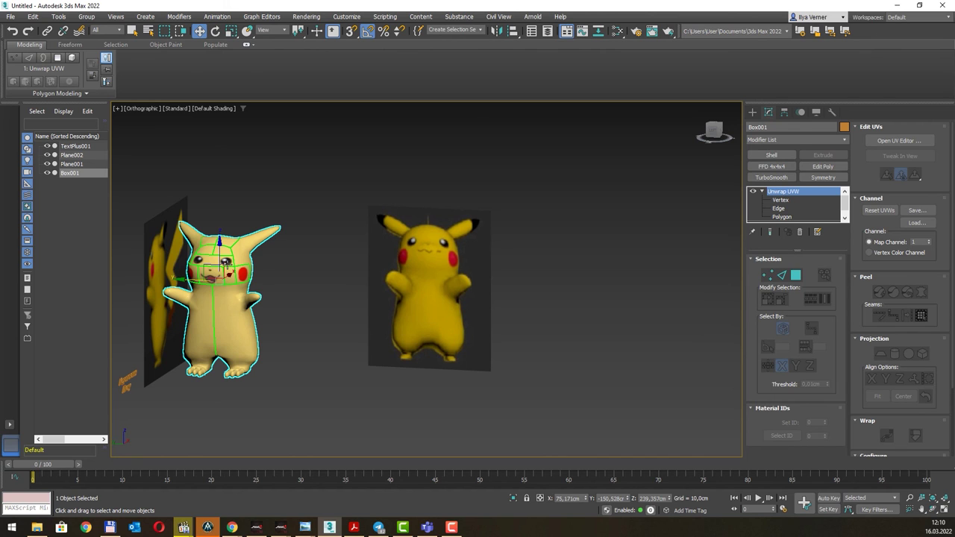
pyautogui.click(411, 240)
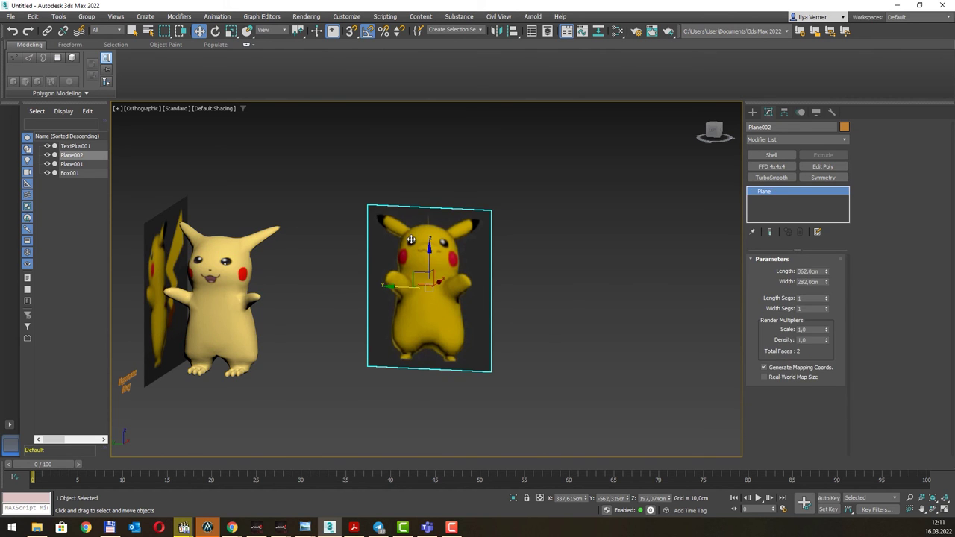
pyautogui.press('Delete')
pyautogui.click(220, 292)
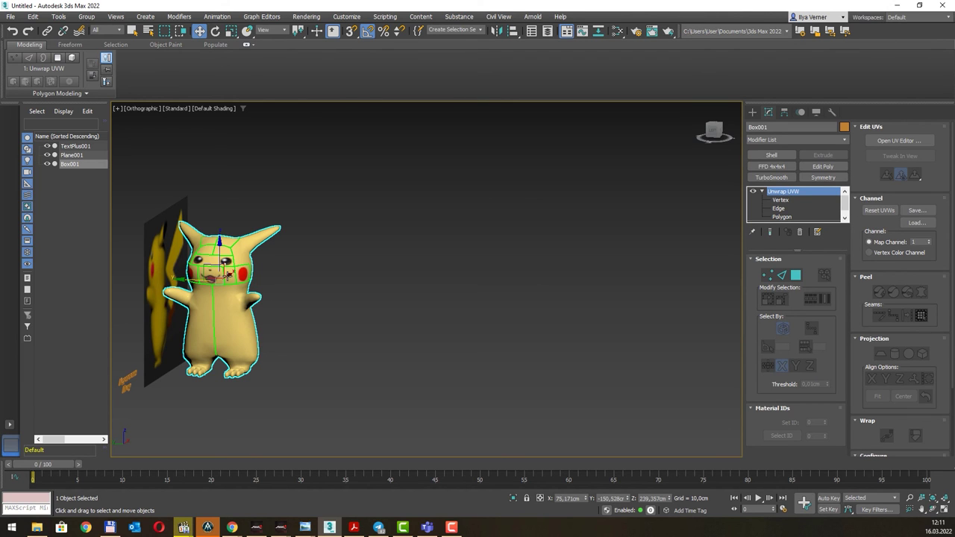
pyautogui.press('F10')
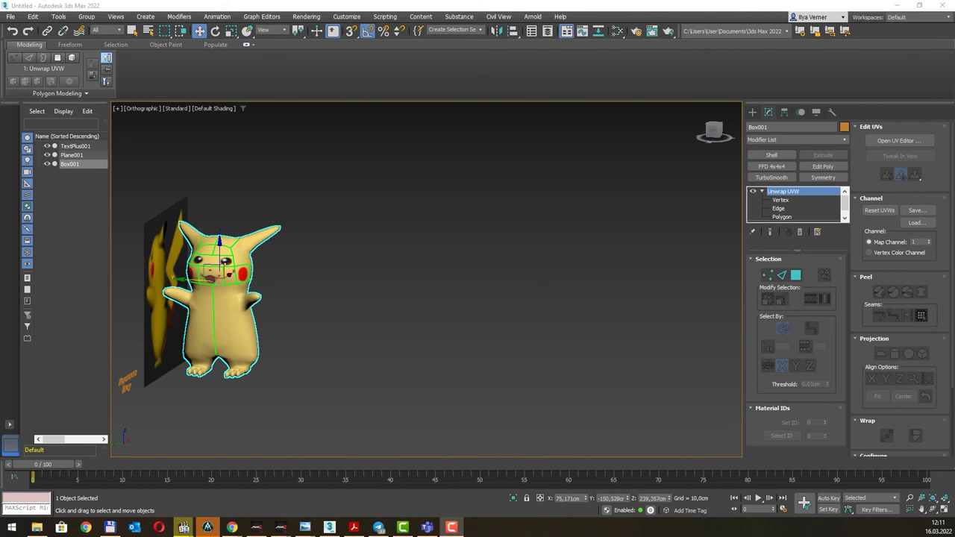
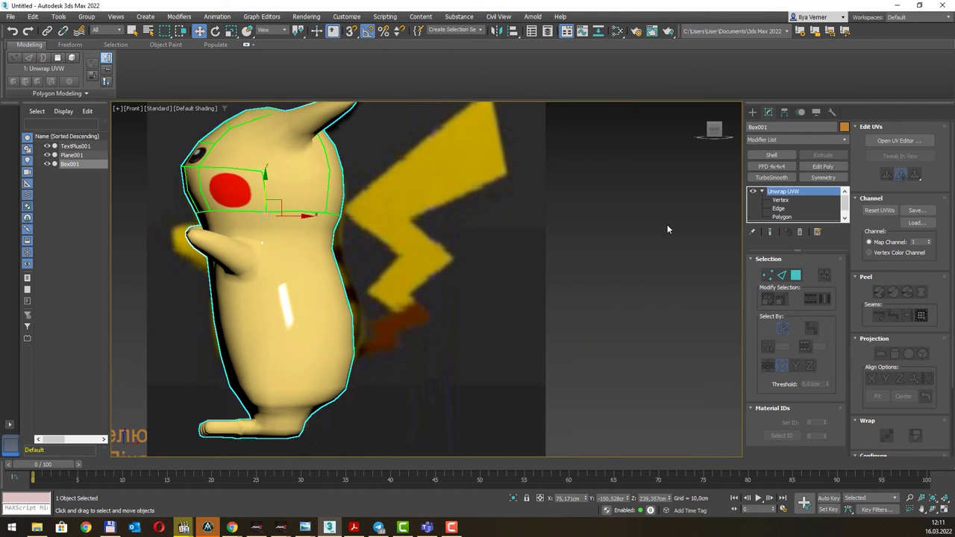
# - Start a Line spline and trace the bolt's zigzag from its top tip down to the bottom corner
pyautogui.click(754, 114)
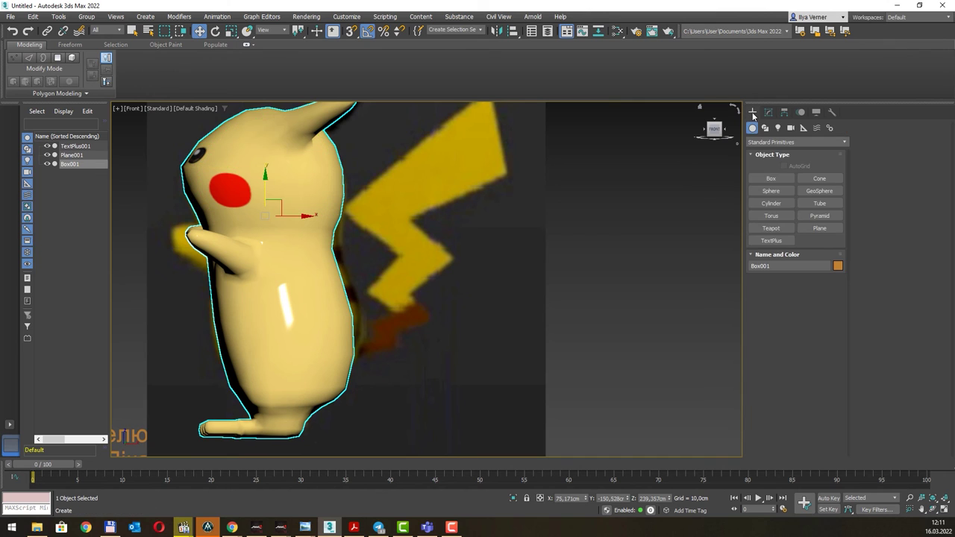
pyautogui.click(765, 127)
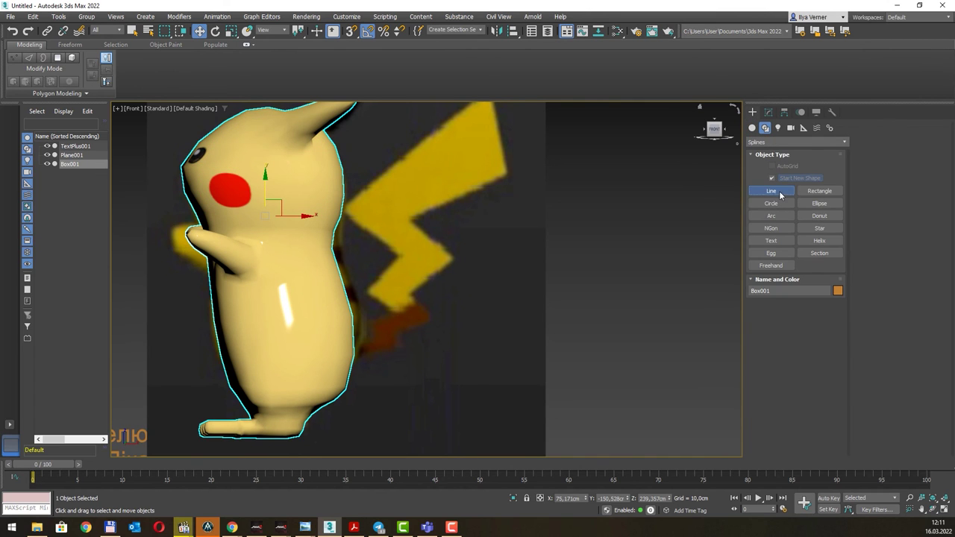
pyautogui.click(774, 192)
pyautogui.hotkey('shift', 'f')
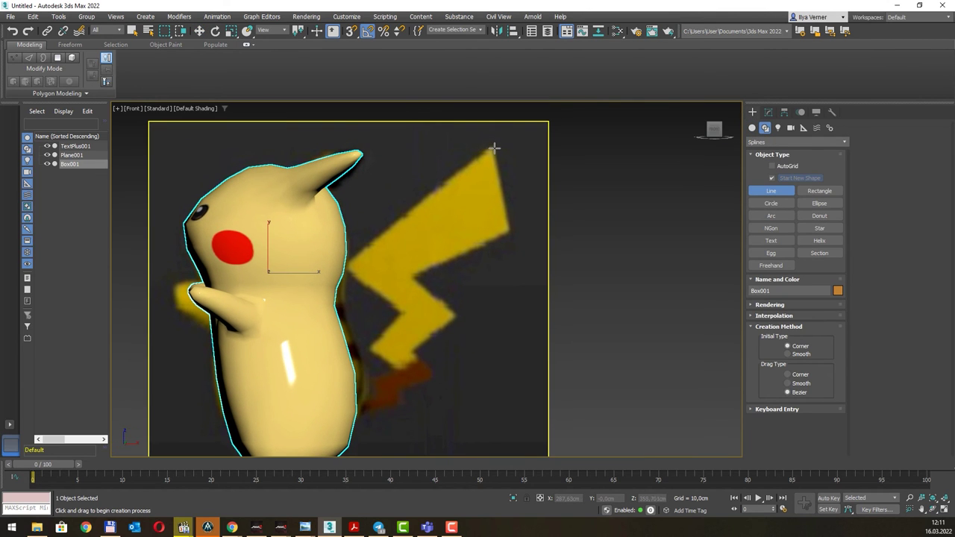
pyautogui.click(494, 147)
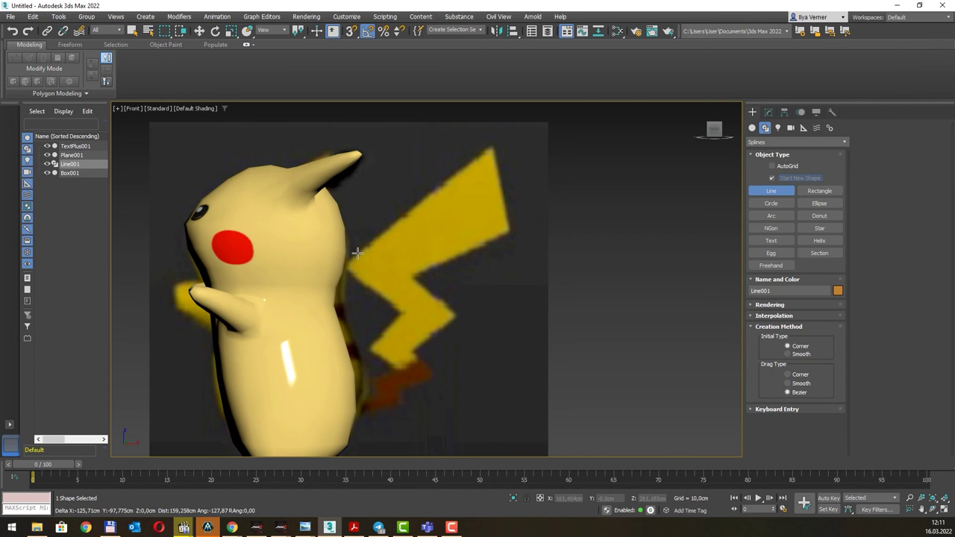
pyautogui.click(343, 273)
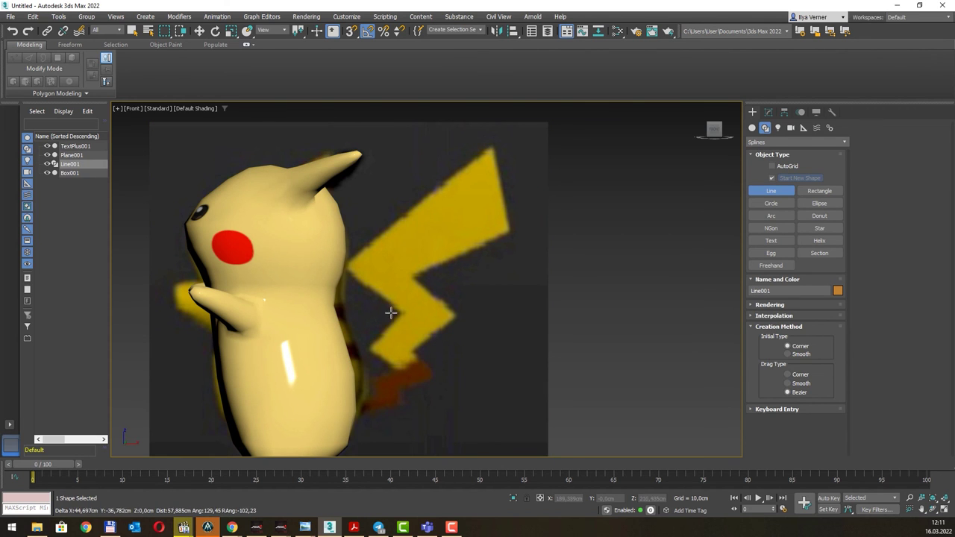
pyautogui.click(370, 352)
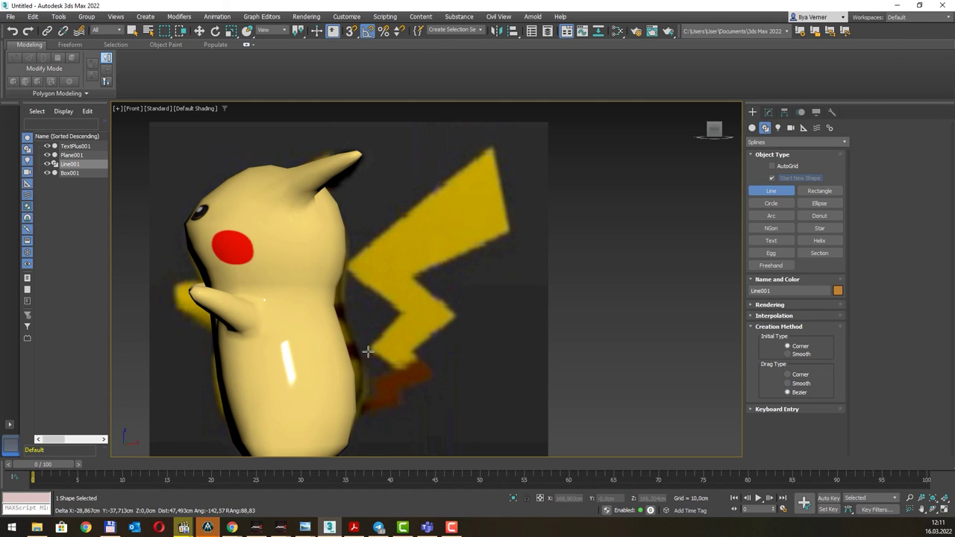
pyautogui.click(376, 397)
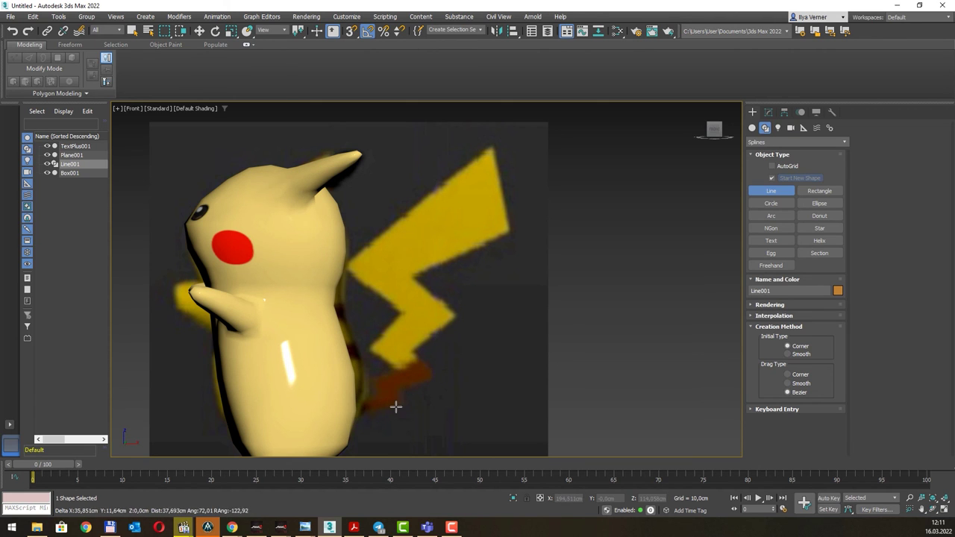
pyautogui.click(397, 405)
# - Trace the bolt's other side back up and close the spline at the starting tip
pyautogui.click(399, 387)
pyautogui.click(414, 357)
pyautogui.click(455, 313)
pyautogui.click(416, 276)
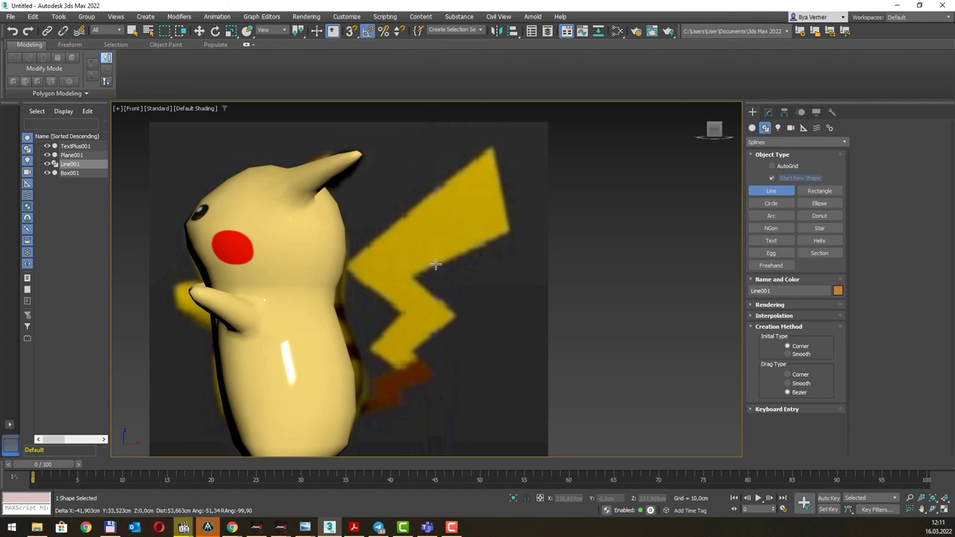
pyautogui.click(505, 228)
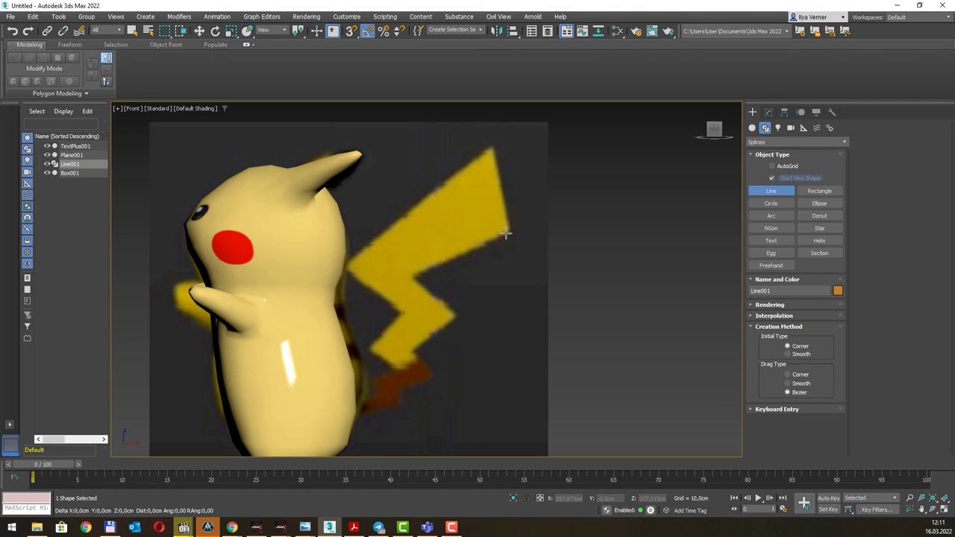
pyautogui.click(493, 146)
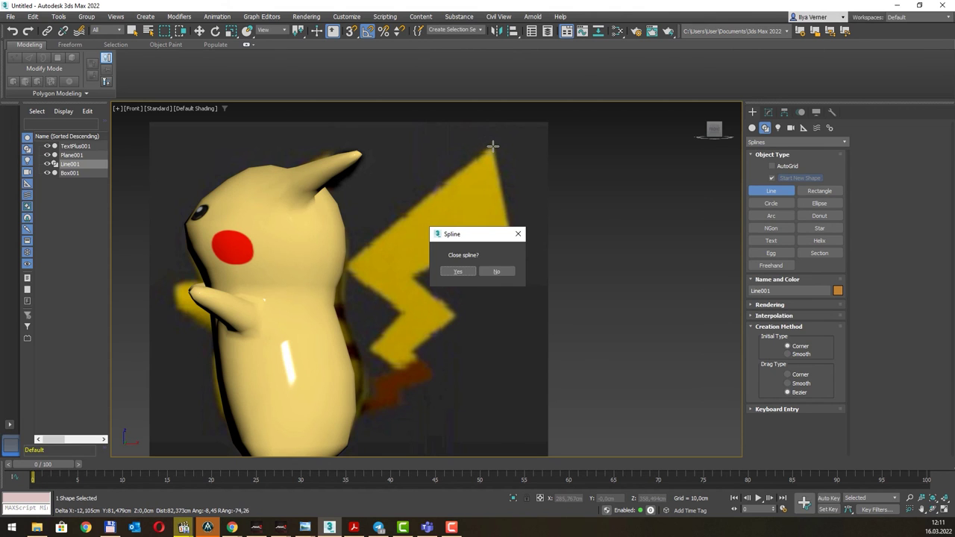
pyautogui.click(465, 271)
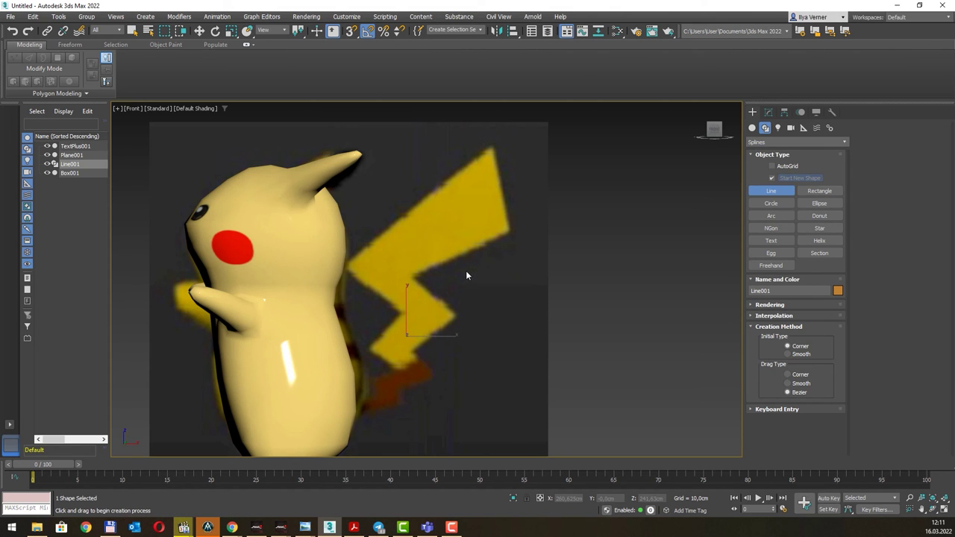
# - Toggle edged-faces and wireframe display, orbit around Pikachu, and end line creation
pyautogui.press('F4')
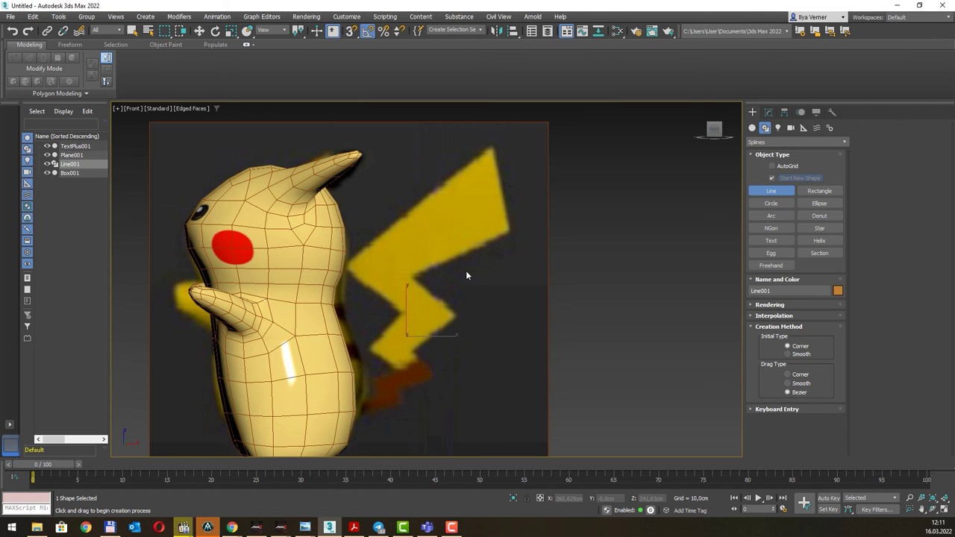
pyautogui.press('F3')
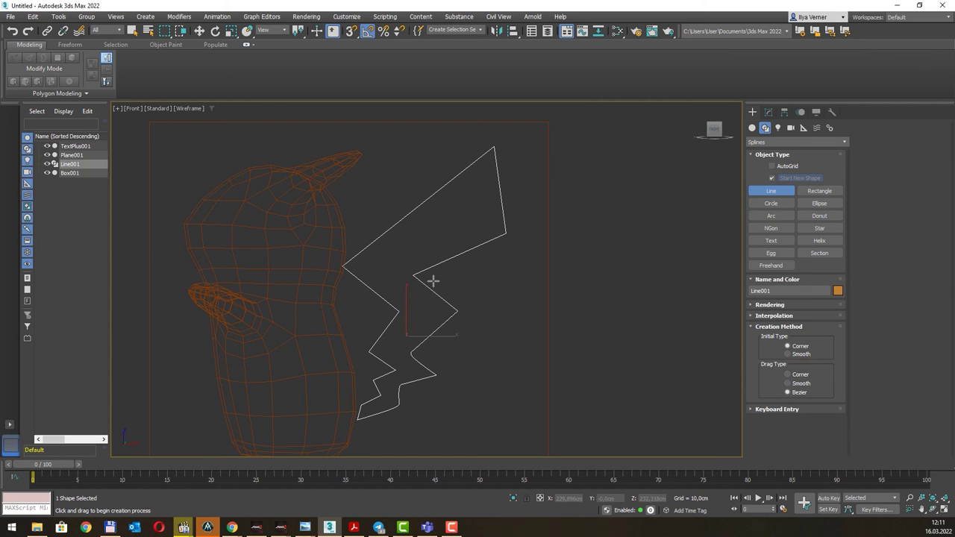
pyautogui.press('F3')
pyautogui.scroll(-5, 433, 281)
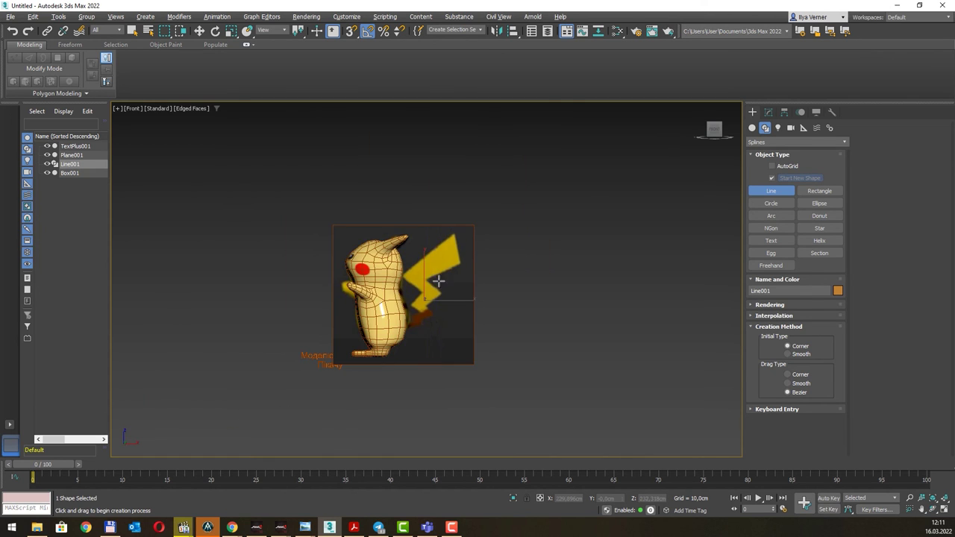
pyautogui.moveTo(438, 281)
pyautogui.keyDown('alt'); pyautogui.mouseDown(button='middle')
pyautogui.moveTo(428, 305)
pyautogui.moveTo(522, 269)
pyautogui.moveTo(505, 285)
pyautogui.mouseUp(button='middle'); pyautogui.keyUp('alt')
pyautogui.rightClick(428, 305)
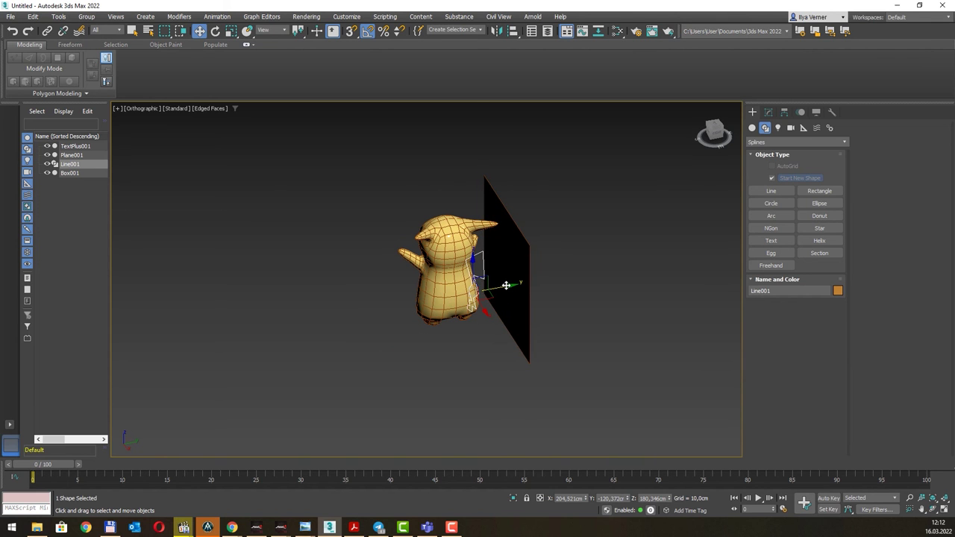
# - In Top view, move the tail outline along Y to about -152.394 cm behind the body
pyautogui.press('t')
pyautogui.press('Escape')
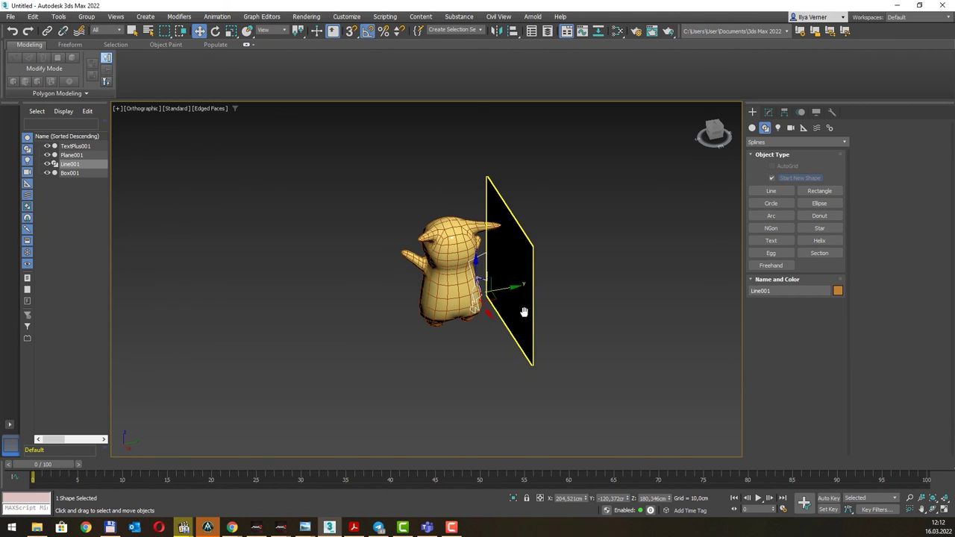
pyautogui.press('t')
pyautogui.scroll(-3, 525, 325)
pyautogui.scroll(-2, 525, 325)
pyautogui.moveTo(628, 358); pyautogui.dragTo(447, 304, button='middle')
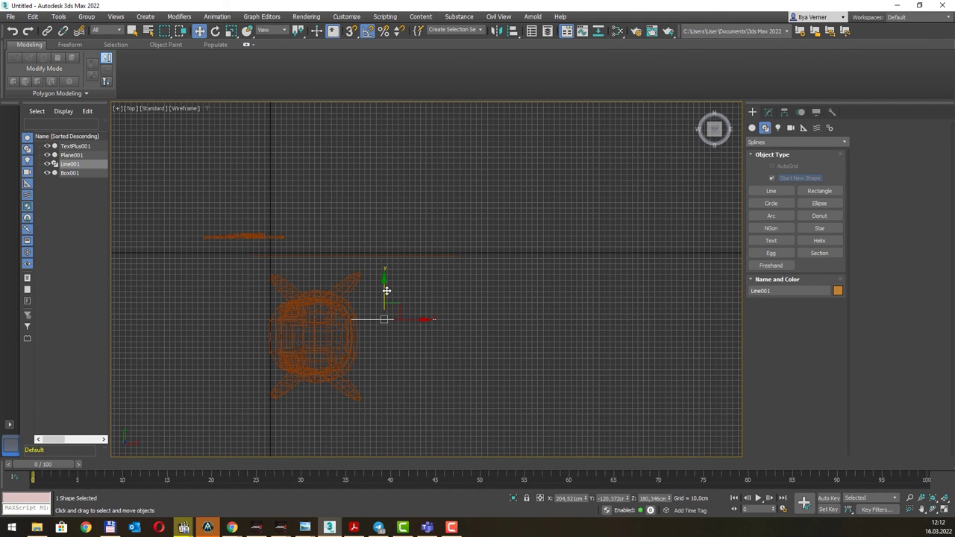
pyautogui.moveTo(388, 293); pyautogui.dragTo(386, 310)
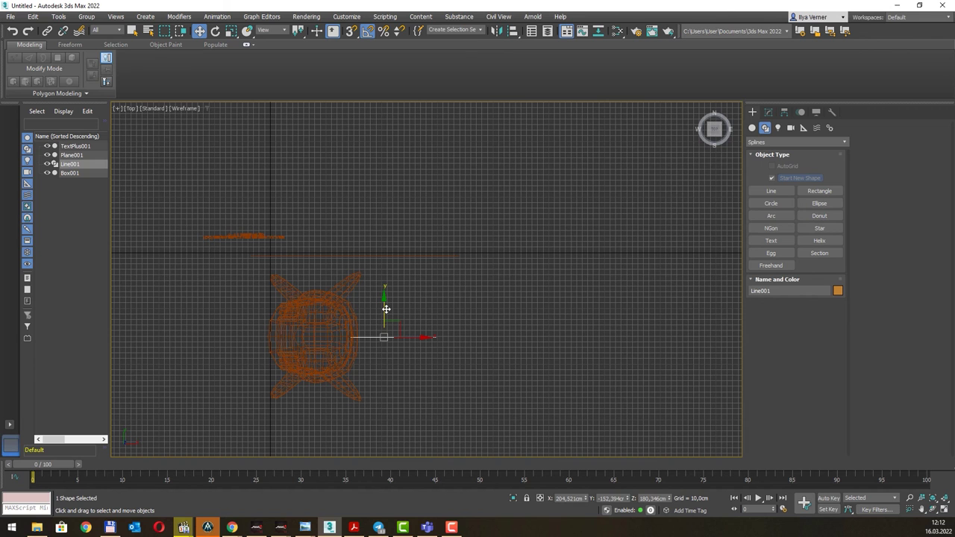
# - Check the tail outline's placement in a shaded, edged Perspective view
pyautogui.press('f')
pyautogui.press('p')
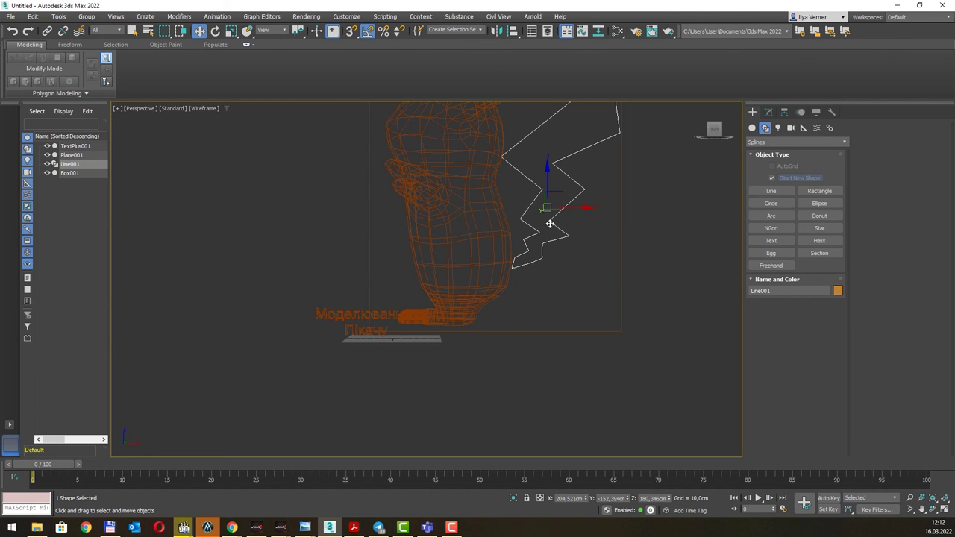
pyautogui.press('F3')
pyautogui.press('F4')
pyautogui.keyDown('alt'); pyautogui.moveTo(549, 224); pyautogui.dragTo(591, 295, button='middle'); pyautogui.keyUp('alt')
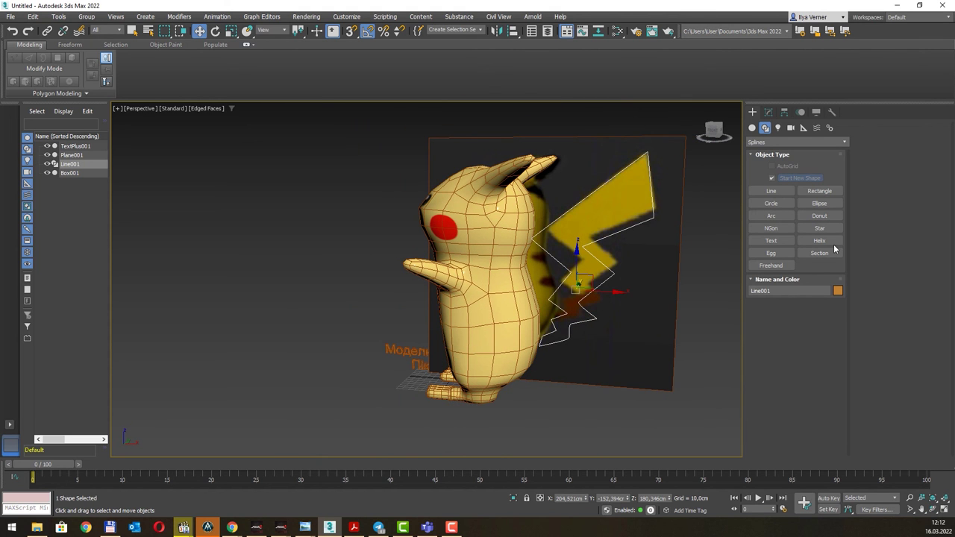
# - Add a Shell modifier to the tail with 2 cm inner and 2 cm outer amounts
pyautogui.click(769, 114)
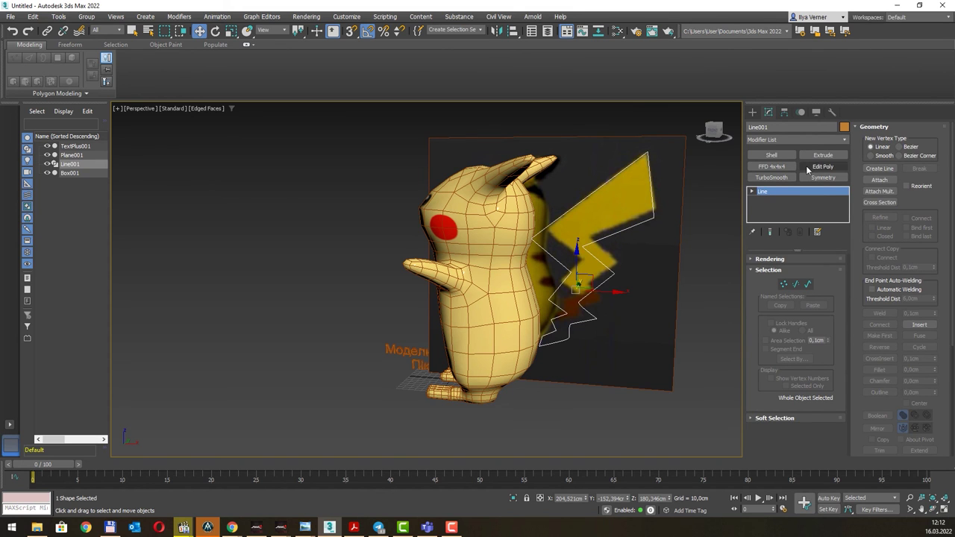
pyautogui.click(779, 156)
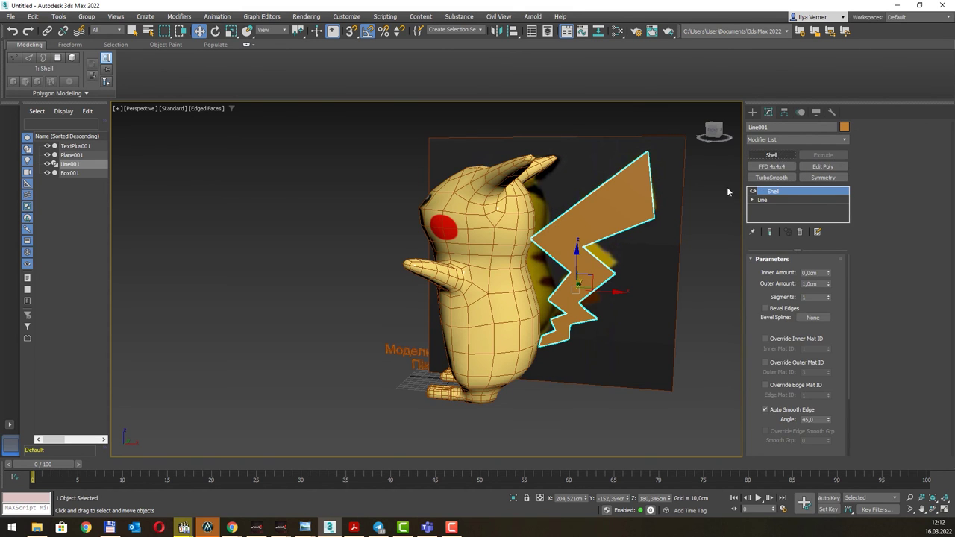
pyautogui.keyDown('alt'); pyautogui.moveTo(597, 247); pyautogui.dragTo(635, 254, button='middle'); pyautogui.keyUp('alt')
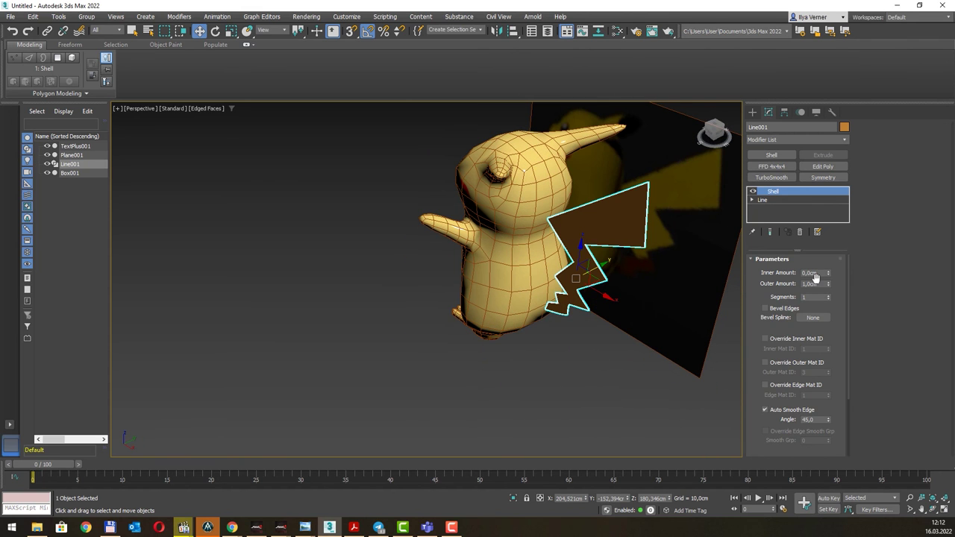
pyautogui.doubleClick(812, 273)
pyautogui.write('2')
pyautogui.press('Tab')
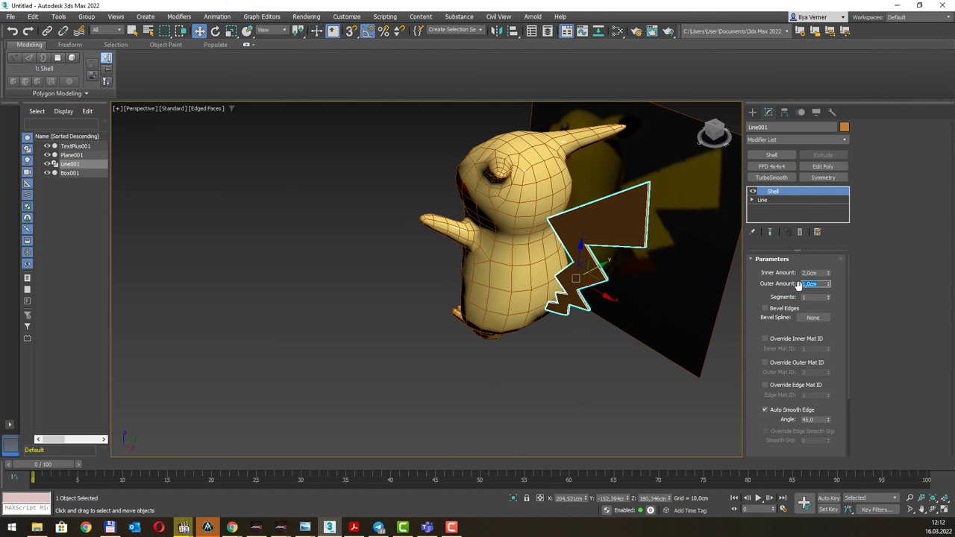
pyautogui.write('2')
pyautogui.press('Return')
# - Switch to the Select tool and frame Pikachu with its solid tail in Perspective
pyautogui.moveTo(611, 224)
pyautogui.keyDown('alt'); pyautogui.mouseDown(button='middle')
pyautogui.moveTo(572, 192)
pyautogui.moveTo(693, 182)
pyautogui.moveTo(641, 194)
pyautogui.mouseUp(button='middle'); pyautogui.keyUp('alt')
pyautogui.scroll(5, 569, 305)
pyautogui.scroll(-5, 565, 297)
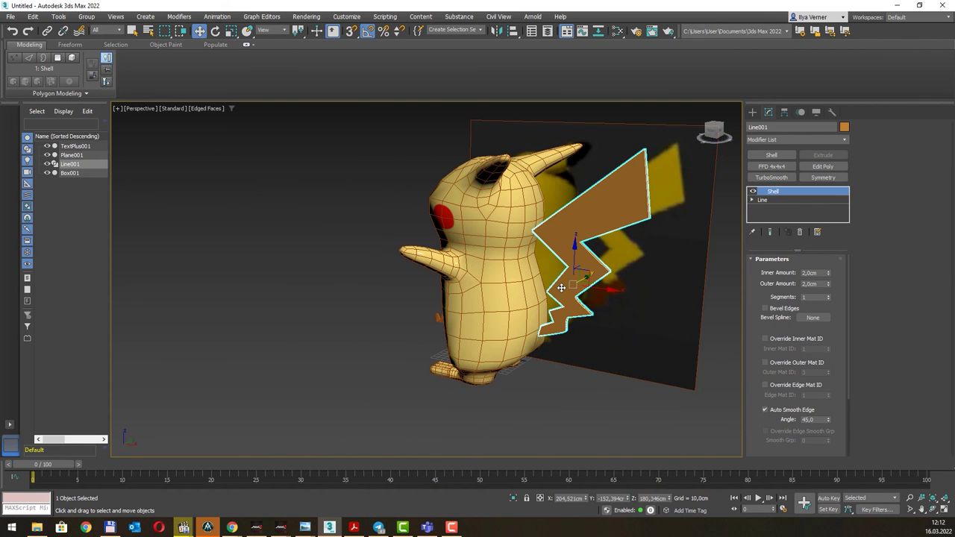
pyautogui.press('q')
pyautogui.moveTo(567, 294)
pyautogui.keyDown('alt'); pyautogui.mouseDown(button='middle')
pyautogui.moveTo(550, 267)
pyautogui.moveTo(522, 268)
pyautogui.mouseUp(button='middle'); pyautogui.keyUp('alt')
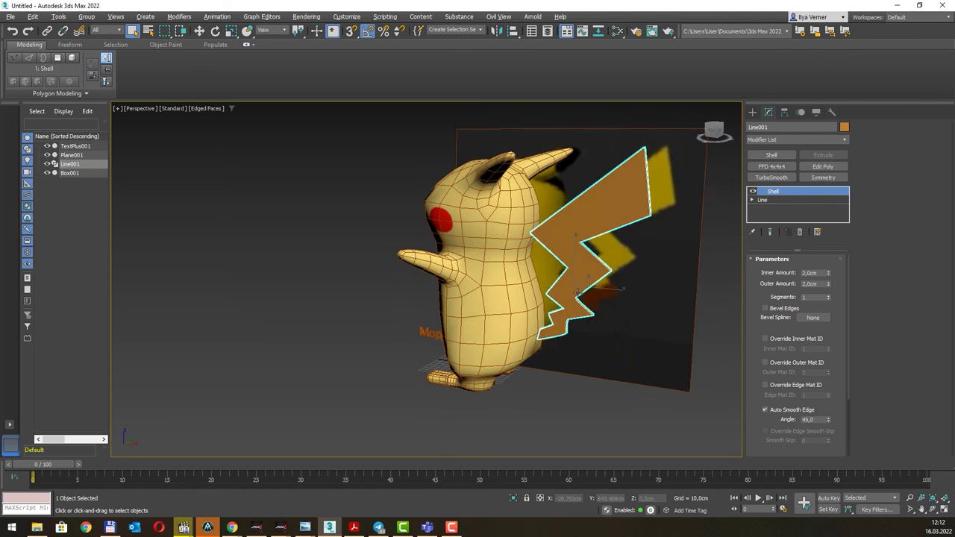
pyautogui.scroll(3, 427, 263)
pyautogui.scroll(2, 426, 263)
# - Convert the Pikachu body Box001 to Editable Poly and zoom to the tail junction
pyautogui.click(372, 232)
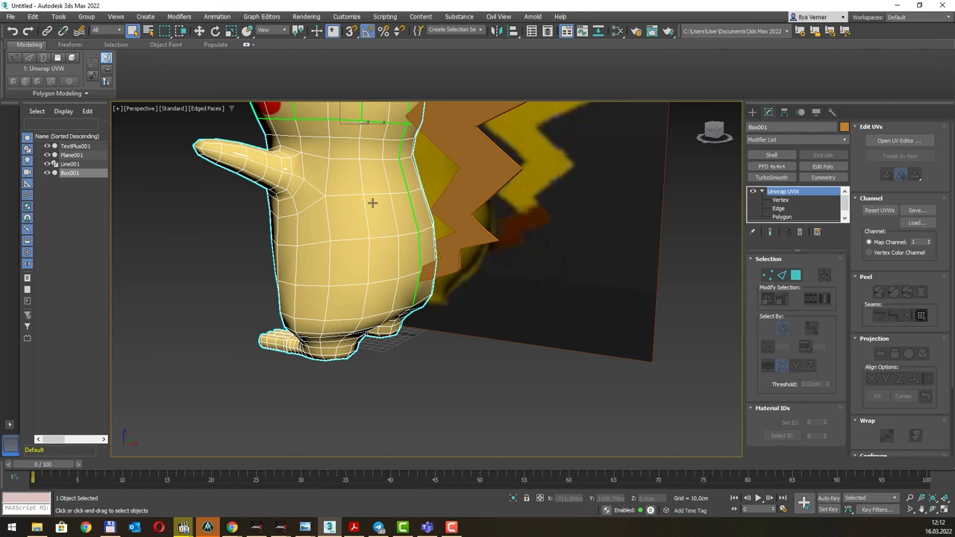
pyautogui.rightClick(373, 202)
pyautogui.click(471, 308)
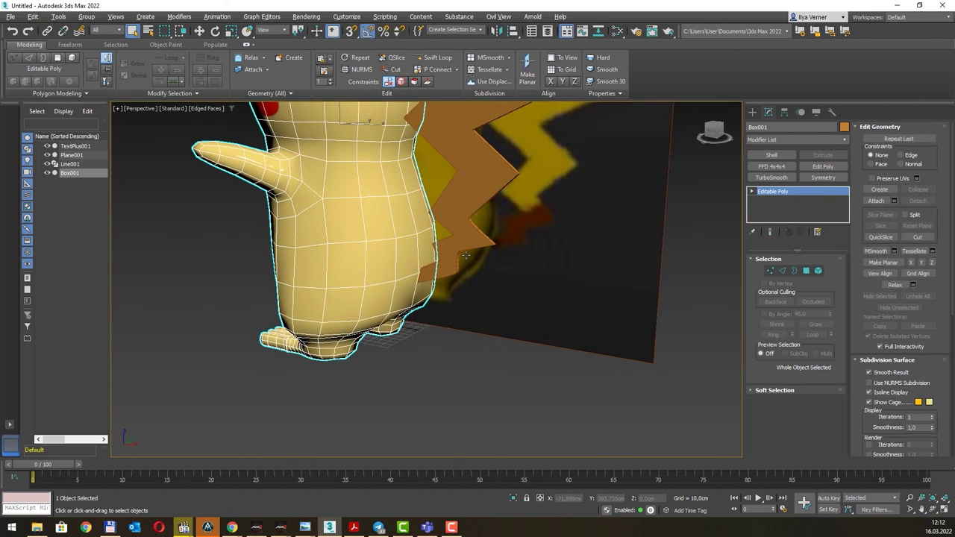
pyautogui.keyDown('alt'); pyautogui.moveTo(466, 255); pyautogui.dragTo(467, 248, button='middle'); pyautogui.keyUp('alt')
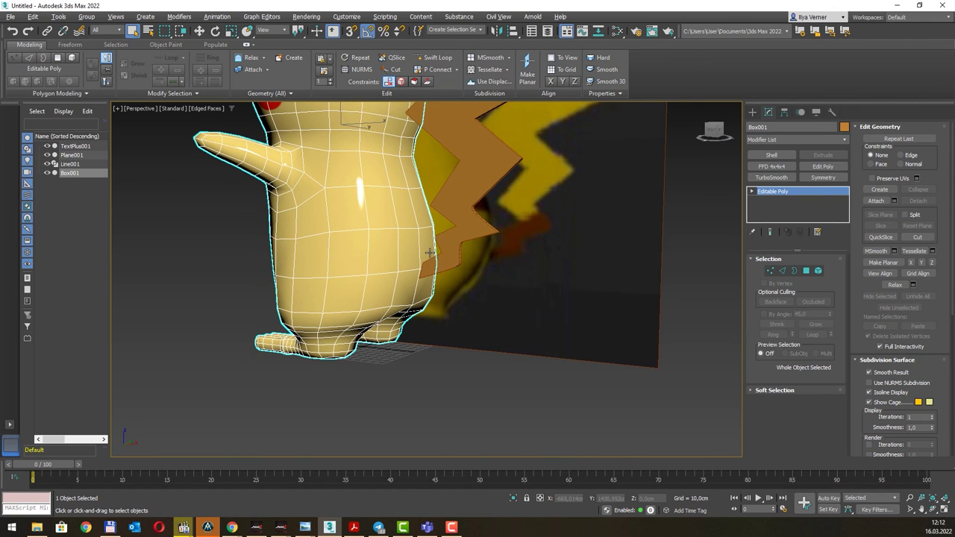
pyautogui.scroll(3, 448, 261)
pyautogui.scroll(3, 421, 280)
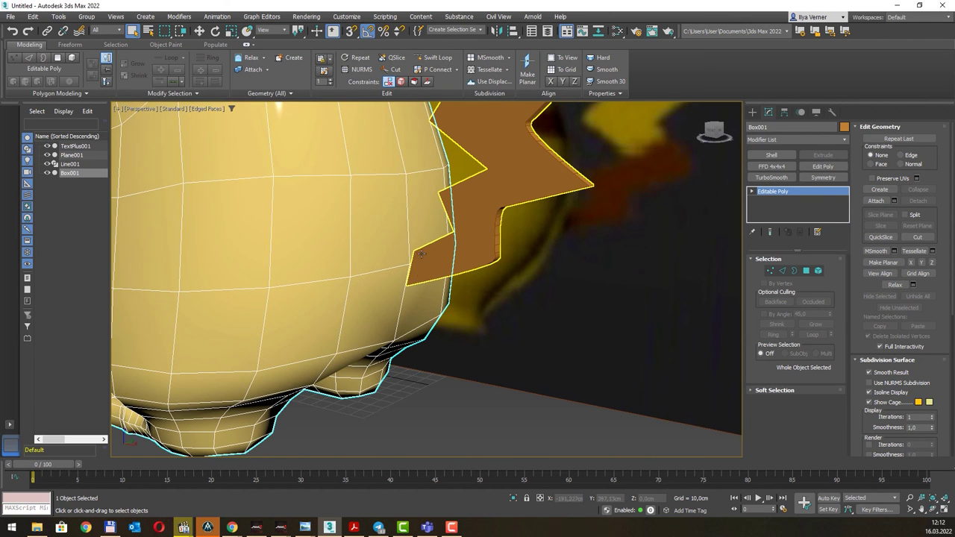
pyautogui.moveTo(421, 255)
pyautogui.keyDown('alt'); pyautogui.mouseDown(button='middle')
pyautogui.moveTo(440, 270)
pyautogui.moveTo(420, 258)
pyautogui.moveTo(444, 245)
pyautogui.moveTo(451, 258)
pyautogui.moveTo(425, 261)
pyautogui.mouseUp(button='middle'); pyautogui.keyUp('alt')
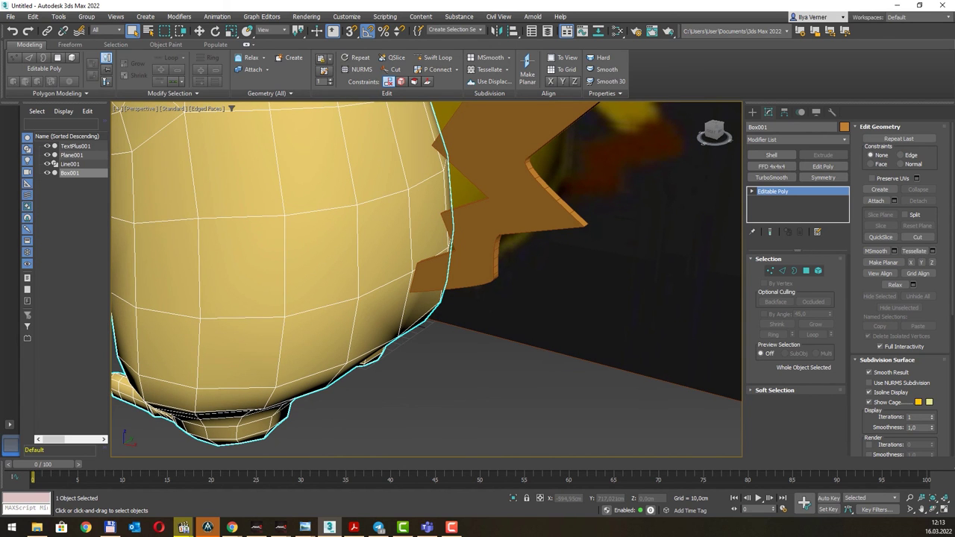
# - Cut a new edge into the body faces next to the tail
pyautogui.click(389, 69)
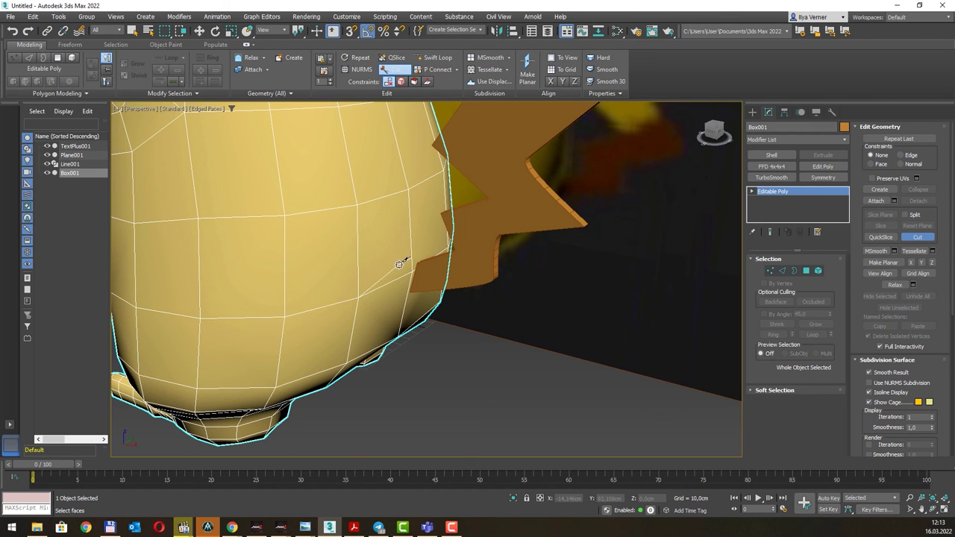
pyautogui.click(399, 264)
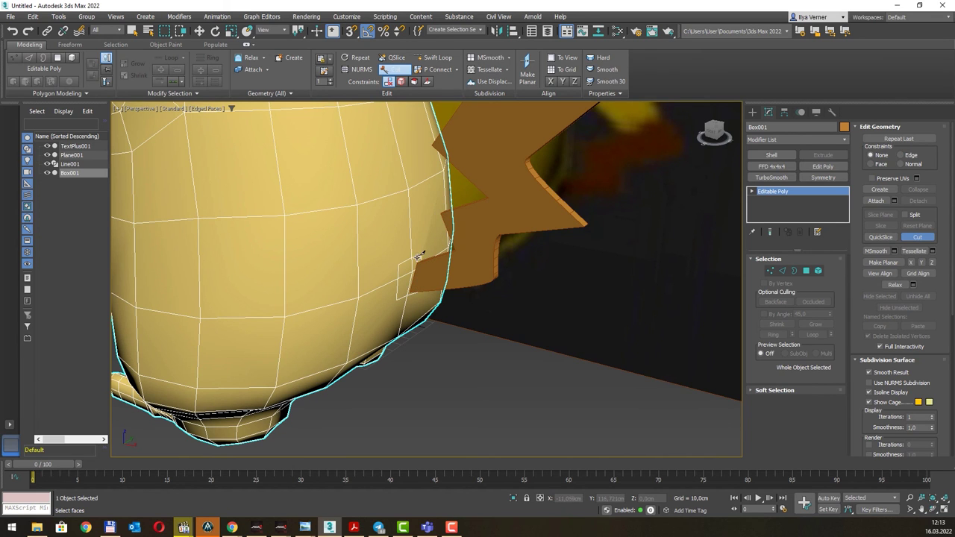
pyautogui.moveTo(447, 252)
pyautogui.keyDown('alt'); pyautogui.mouseDown(button='middle')
pyautogui.moveTo(383, 222)
pyautogui.moveTo(431, 226)
pyautogui.moveTo(453, 242)
pyautogui.mouseUp(button='middle'); pyautogui.keyUp('alt')
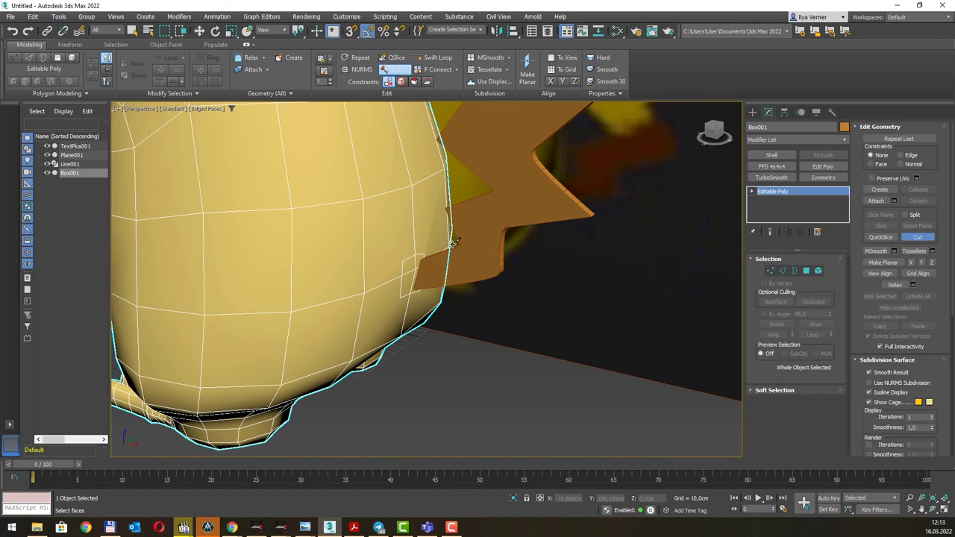
pyautogui.rightClick(452, 243)
# - At Polygon level, select the four body polygons touching the tail and delete them
pyautogui.press('4')
pyautogui.hotkey('ctrl', 'a')
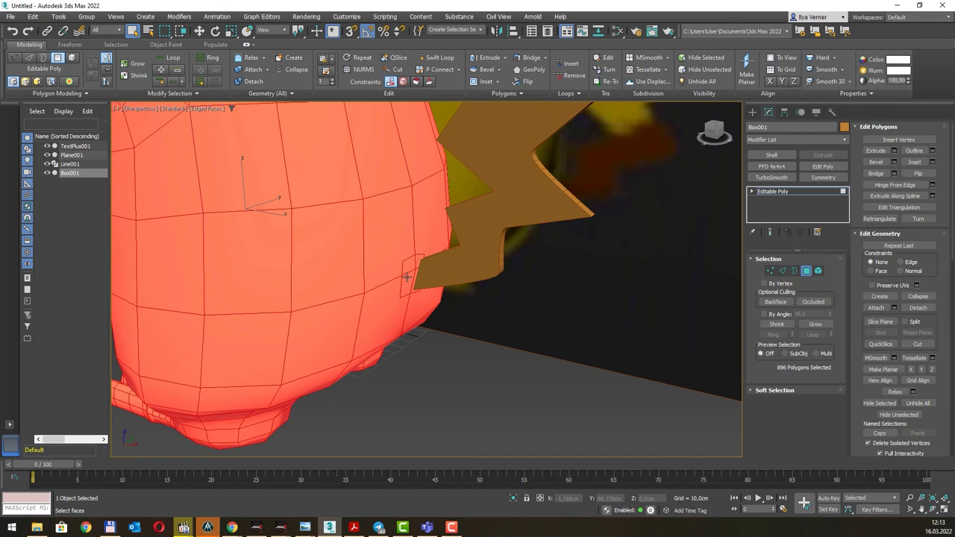
pyautogui.click(407, 277)
pyautogui.scroll(5, 415, 280)
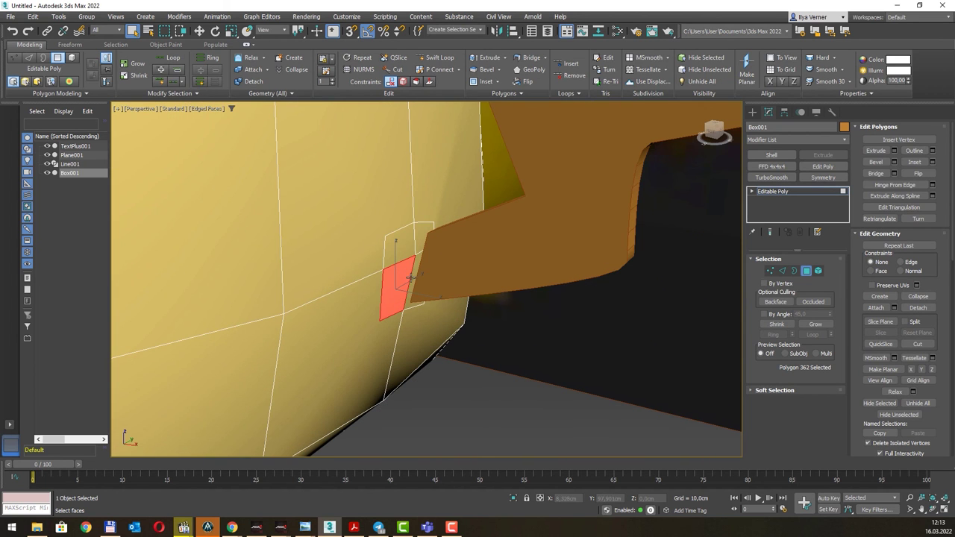
pyautogui.keyDown('ctrl'); pyautogui.click(414, 270); pyautogui.keyUp('ctrl')
pyautogui.keyDown('ctrl'); pyautogui.click(412, 243); pyautogui.keyUp('ctrl')
pyautogui.keyDown('ctrl'); pyautogui.click(403, 245); pyautogui.keyUp('ctrl')
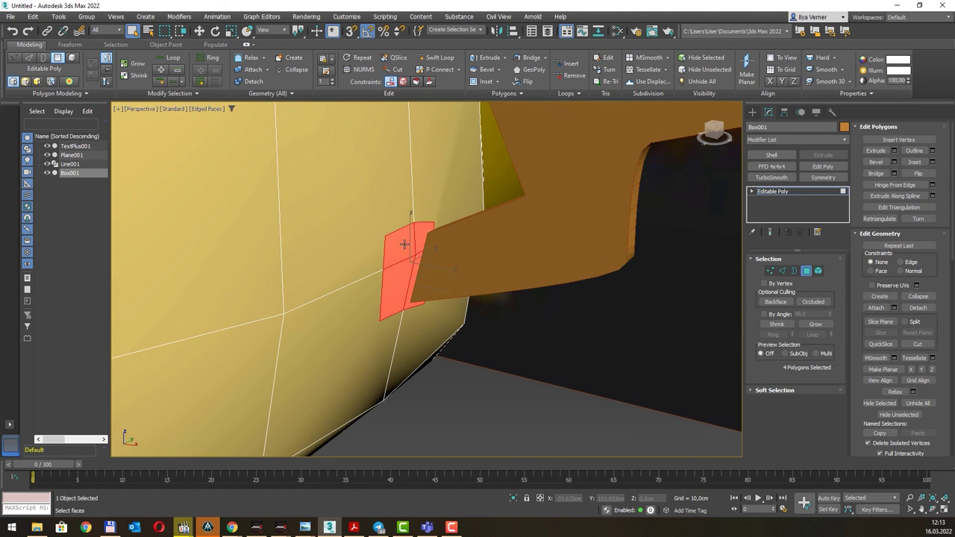
pyautogui.press('Delete')
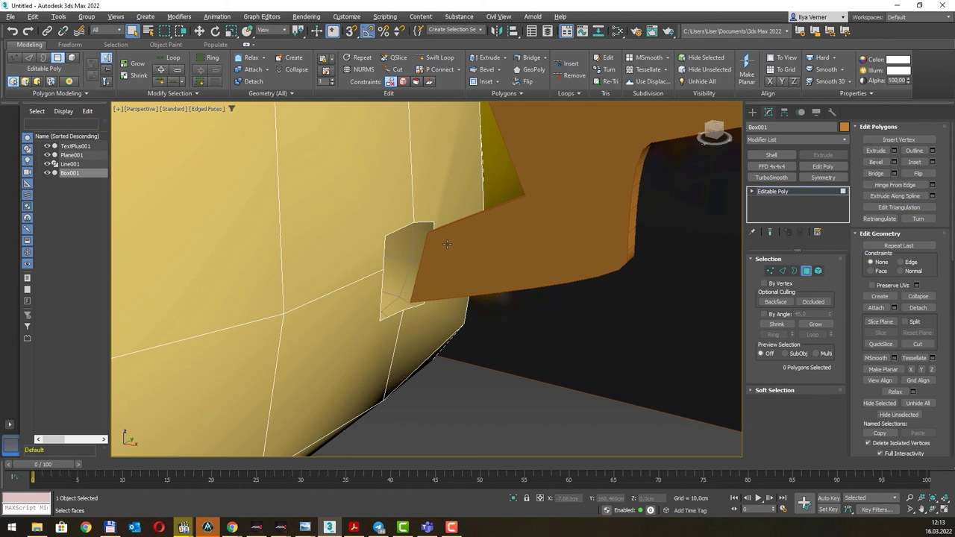
# - Inspect the hole, redo the deletion after an undo, and exit Polygon level
pyautogui.keyDown('alt'); pyautogui.moveTo(446, 244); pyautogui.dragTo(509, 242, button='middle'); pyautogui.keyUp('alt')
pyautogui.hotkey('ctrl', 'z')
pyautogui.press('Delete')
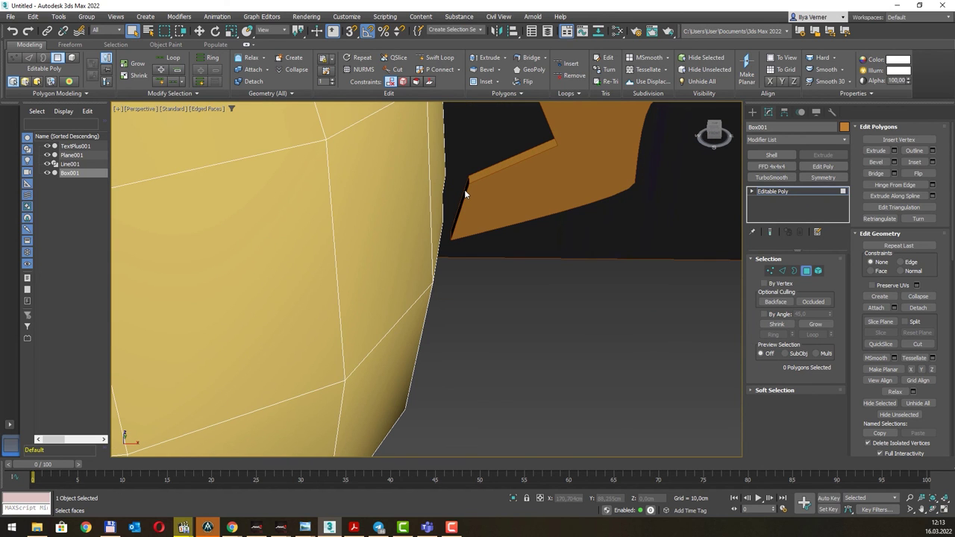
pyautogui.click(796, 192)
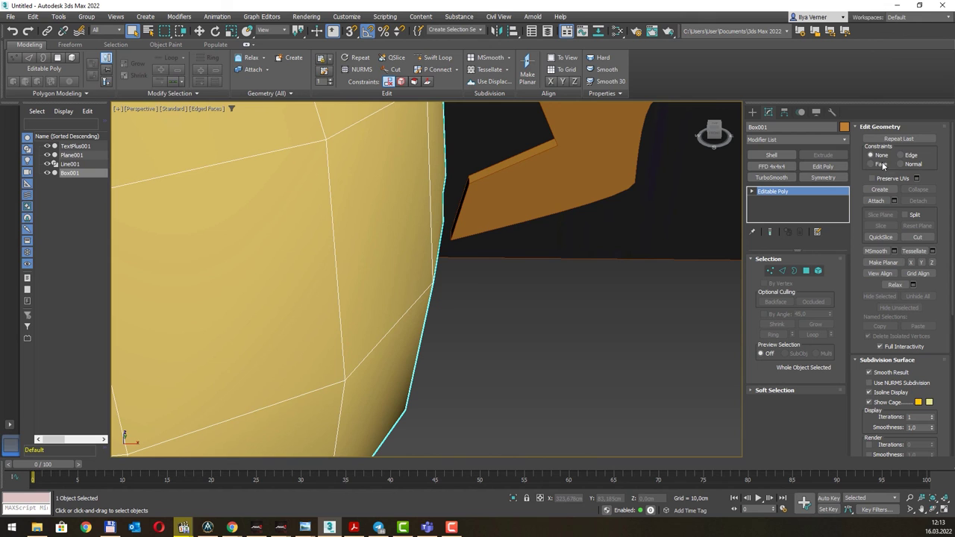
# - Attach Line001 to the body, then inspect the tail's thin end polygon at Polygon level
pyautogui.click(879, 203)
pyautogui.click(534, 182)
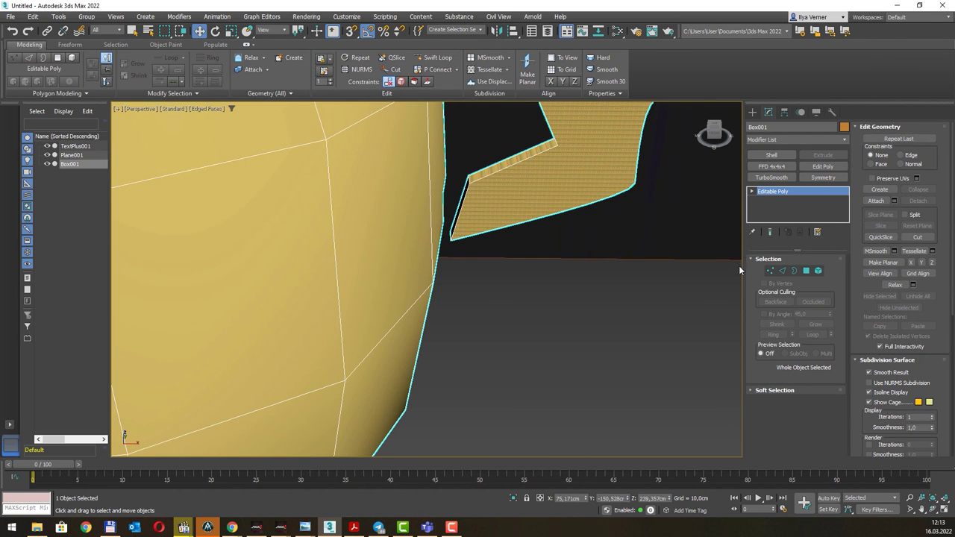
pyautogui.click(806, 270)
pyautogui.keyDown('alt'); pyautogui.moveTo(505, 215); pyautogui.dragTo(499, 219, button='middle'); pyautogui.keyUp('alt')
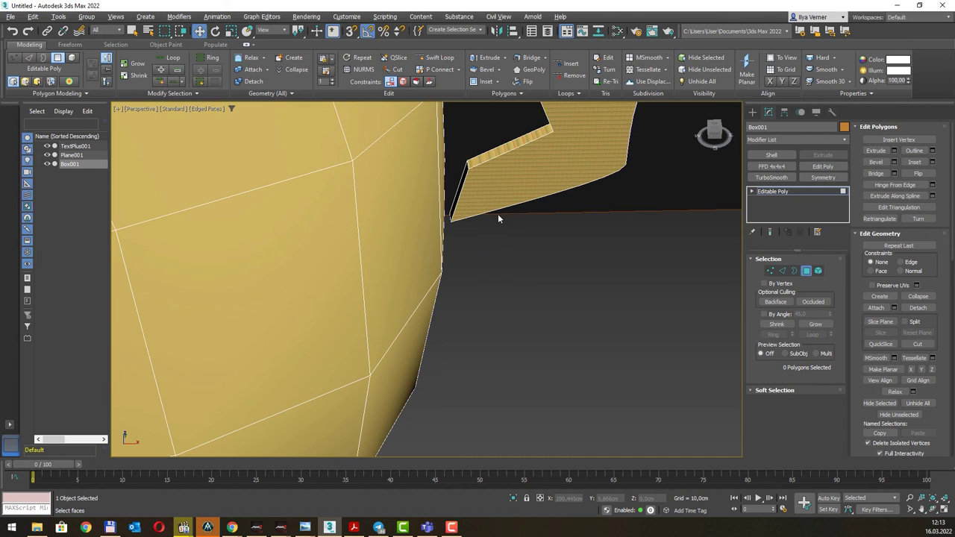
pyautogui.click(462, 182)
pyautogui.keyDown('alt'); pyautogui.click(462, 182); pyautogui.keyUp('alt')
pyautogui.moveTo(462, 182)
pyautogui.keyDown('alt'); pyautogui.mouseDown(button='middle')
pyautogui.moveTo(511, 211)
pyautogui.moveTo(531, 205)
pyautogui.moveTo(514, 210)
pyautogui.mouseUp(button='middle'); pyautogui.keyUp('alt')
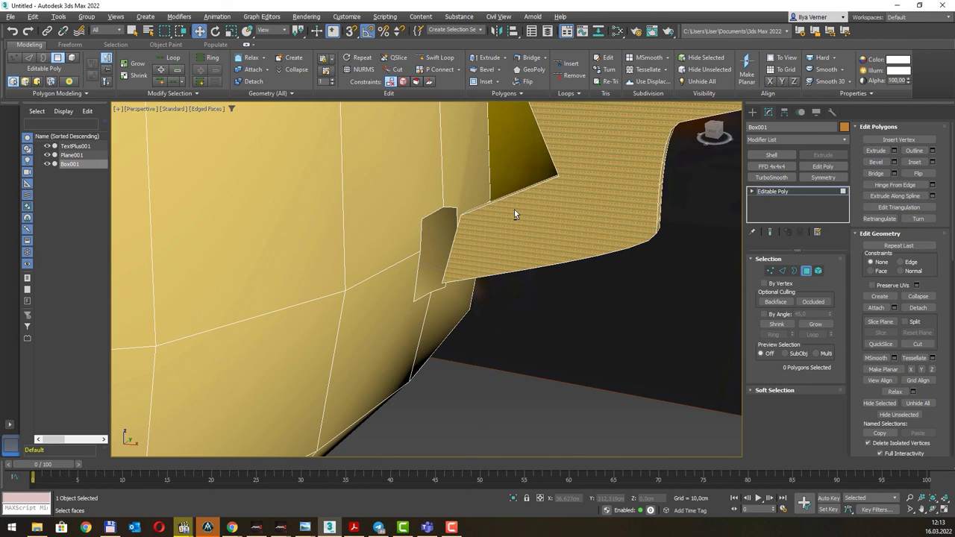
# - Box-select the hole and tail-end borders at Border level and Bridge them together
pyautogui.click(795, 270)
pyautogui.moveTo(532, 332); pyautogui.dragTo(426, 257)
pyautogui.moveTo(448, 246)
pyautogui.keyDown('alt'); pyautogui.mouseDown(button='middle')
pyautogui.moveTo(474, 237)
pyautogui.moveTo(676, 274)
pyautogui.mouseUp(button='middle'); pyautogui.keyUp('alt')
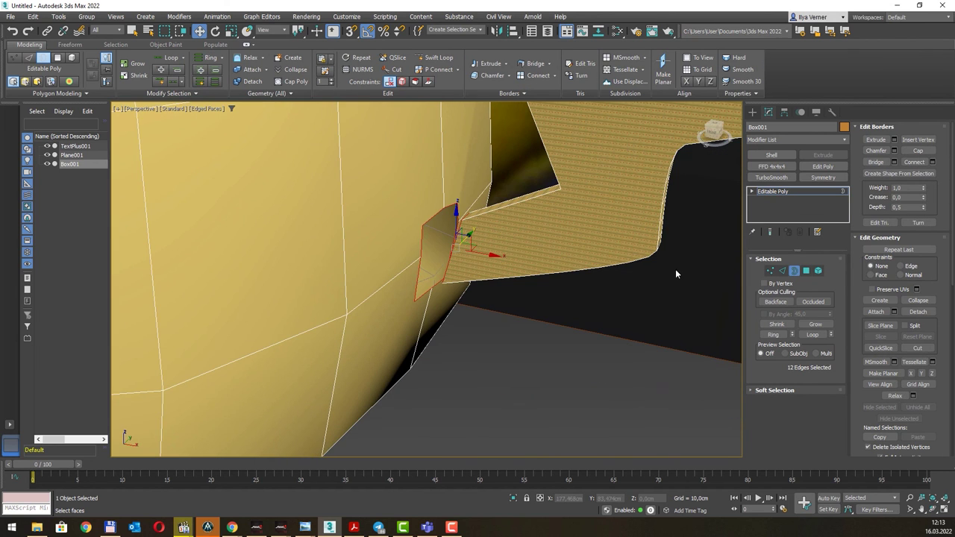
pyautogui.click(894, 162)
pyautogui.keyDown('alt'); pyautogui.moveTo(573, 239); pyautogui.dragTo(580, 219, button='middle'); pyautogui.keyUp('alt')
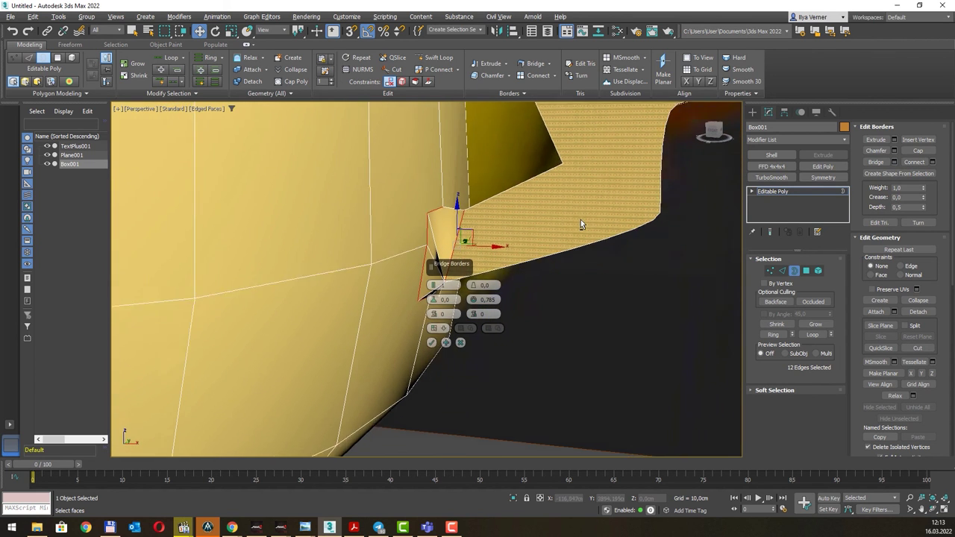
pyautogui.click(431, 342)
pyautogui.moveTo(485, 246)
pyautogui.keyDown('alt'); pyautogui.mouseDown(button='middle')
pyautogui.moveTo(494, 224)
pyautogui.moveTo(456, 261)
pyautogui.moveTo(450, 280)
pyautogui.mouseUp(button='middle'); pyautogui.keyUp('alt')
pyautogui.moveTo(456, 218)
pyautogui.keyDown('alt'); pyautogui.mouseDown(button='middle')
pyautogui.moveTo(447, 179)
pyautogui.moveTo(437, 197)
pyautogui.mouseUp(button='middle'); pyautogui.keyUp('alt')
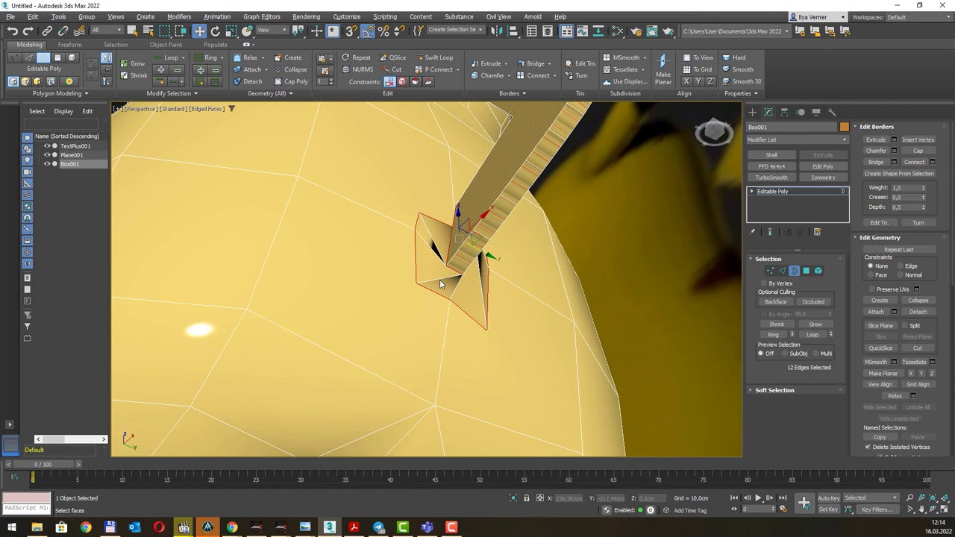
# - At Edge level, cut a new edge from the top-left vertex to the right vertex
pyautogui.click(782, 271)
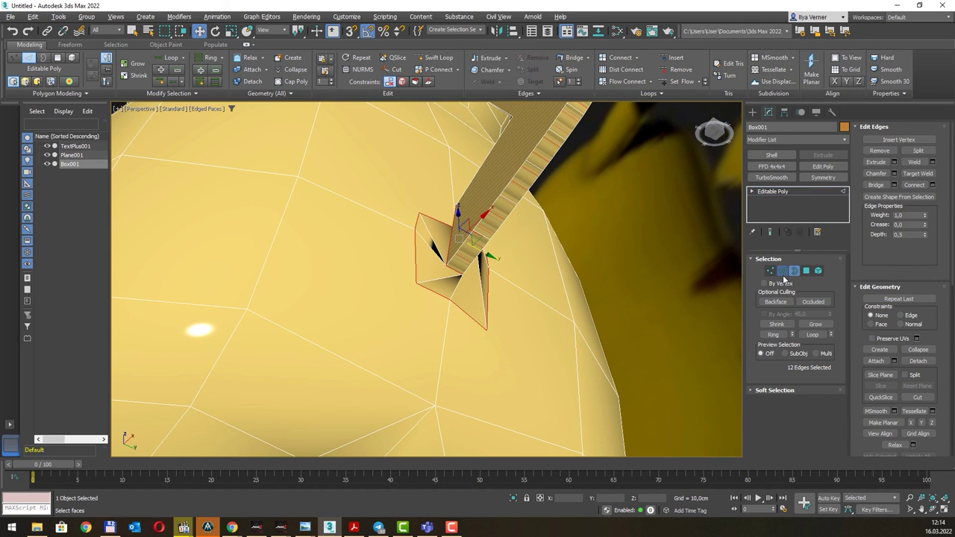
pyautogui.moveTo(467, 221); pyautogui.dragTo(480, 247, button='middle')
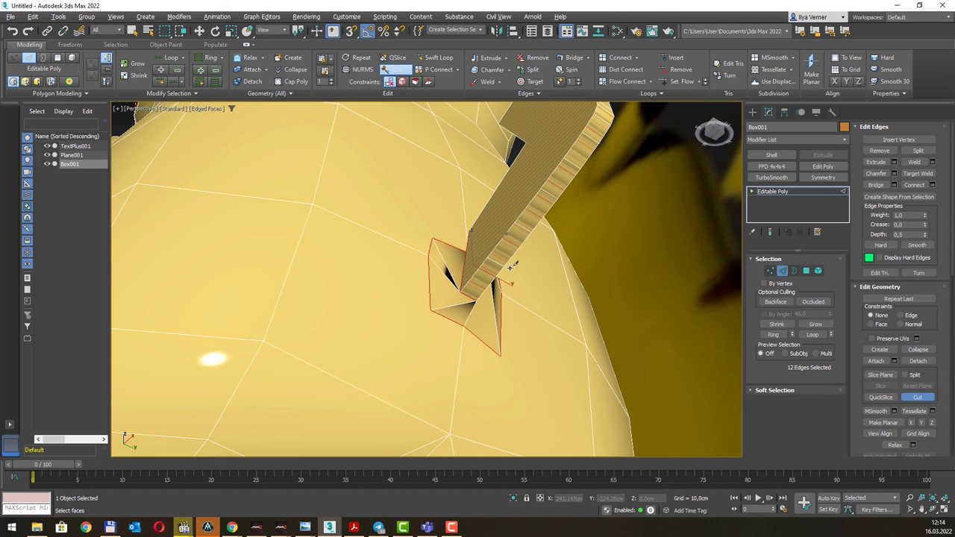
pyautogui.keyDown('alt'); pyautogui.moveTo(511, 266); pyautogui.dragTo(515, 278, button='middle'); pyautogui.keyUp('alt')
pyautogui.scroll(4, 466, 310)
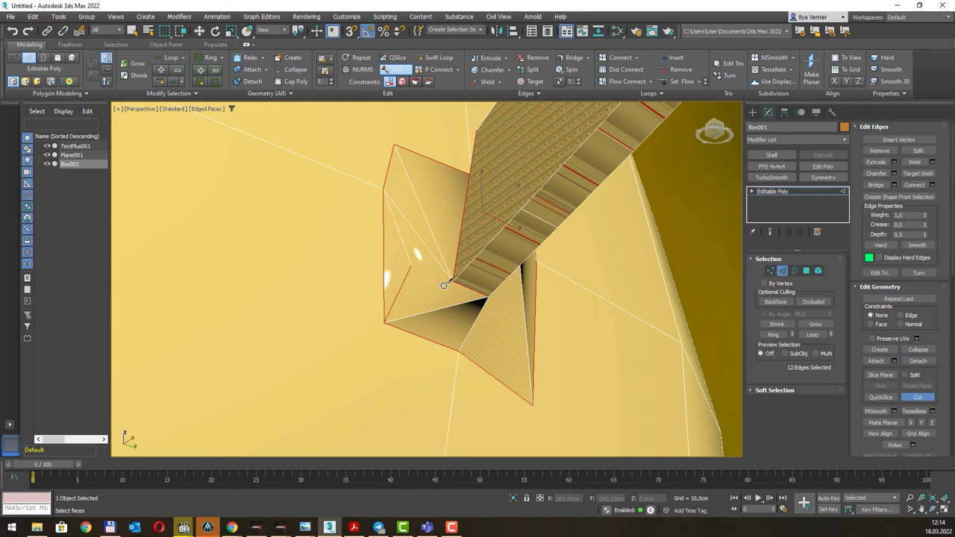
pyautogui.moveTo(496, 244)
pyautogui.keyDown('alt'); pyautogui.mouseDown(button='middle')
pyautogui.moveTo(473, 220)
pyautogui.moveTo(486, 256)
pyautogui.moveTo(446, 217)
pyautogui.mouseUp(button='middle'); pyautogui.keyUp('alt')
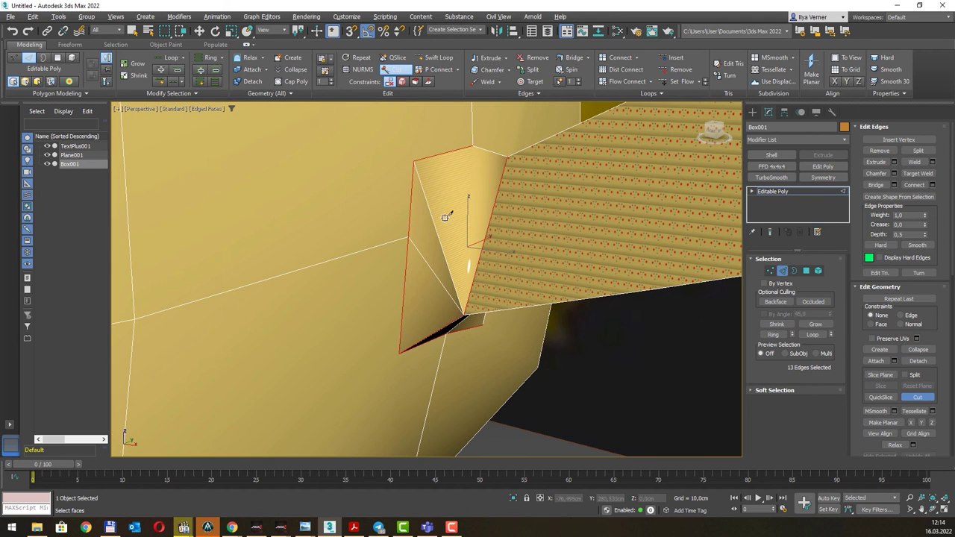
pyautogui.click(416, 162)
pyautogui.click(507, 153)
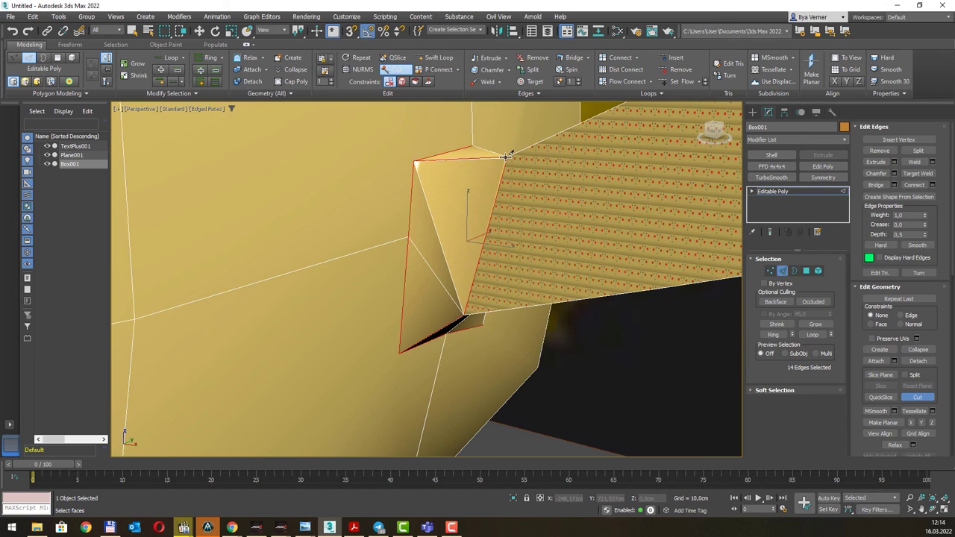
pyautogui.moveTo(522, 222)
pyautogui.keyDown('alt'); pyautogui.mouseDown(button='middle')
pyautogui.moveTo(540, 228)
pyautogui.moveTo(505, 229)
pyautogui.moveTo(495, 187)
pyautogui.moveTo(503, 192)
pyautogui.moveTo(454, 197)
pyautogui.moveTo(445, 208)
pyautogui.mouseUp(button='middle'); pyautogui.keyUp('alt')
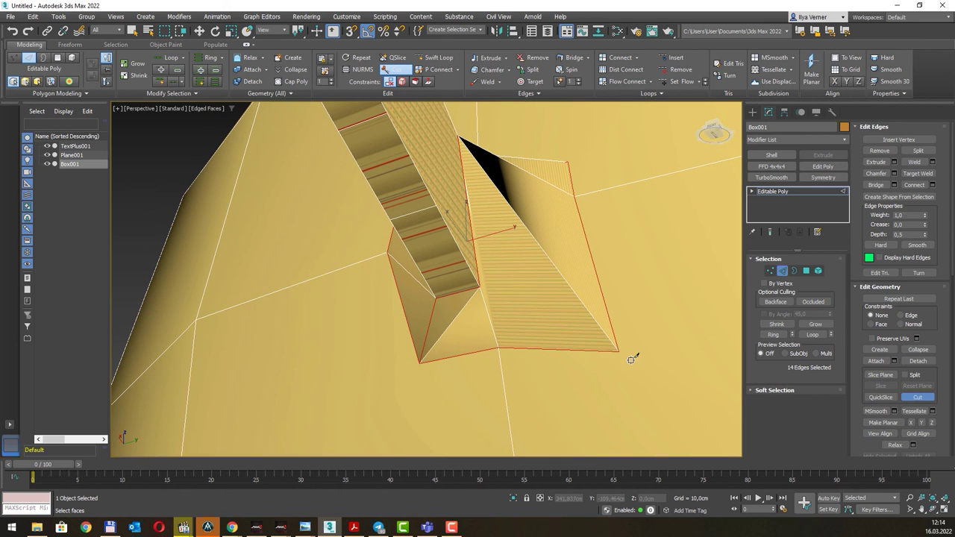
# - Cut another edge from the corner vertex at the tail base and select the resulting edge
pyautogui.keyDown('alt'); pyautogui.moveTo(600, 295); pyautogui.dragTo(617, 350, button='middle'); pyautogui.keyUp('alt')
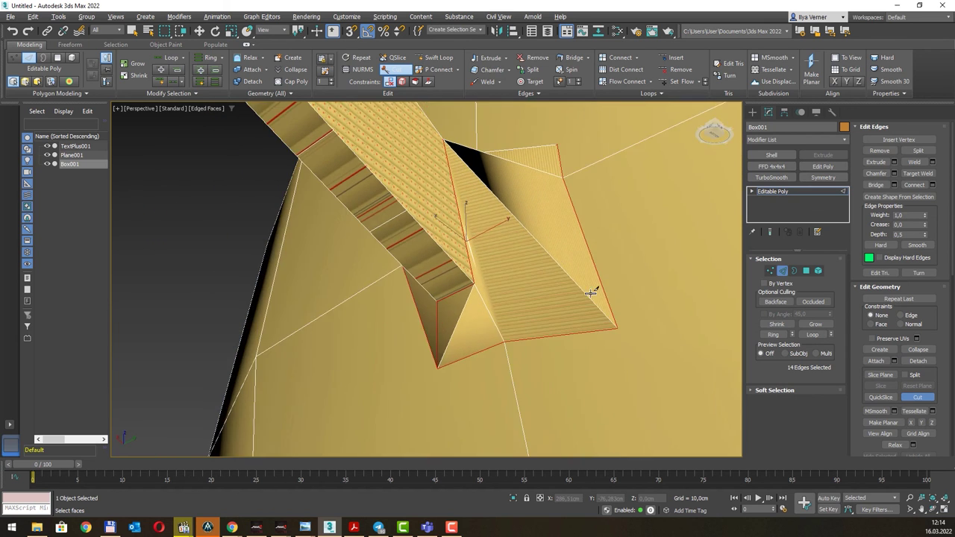
pyautogui.click(620, 346)
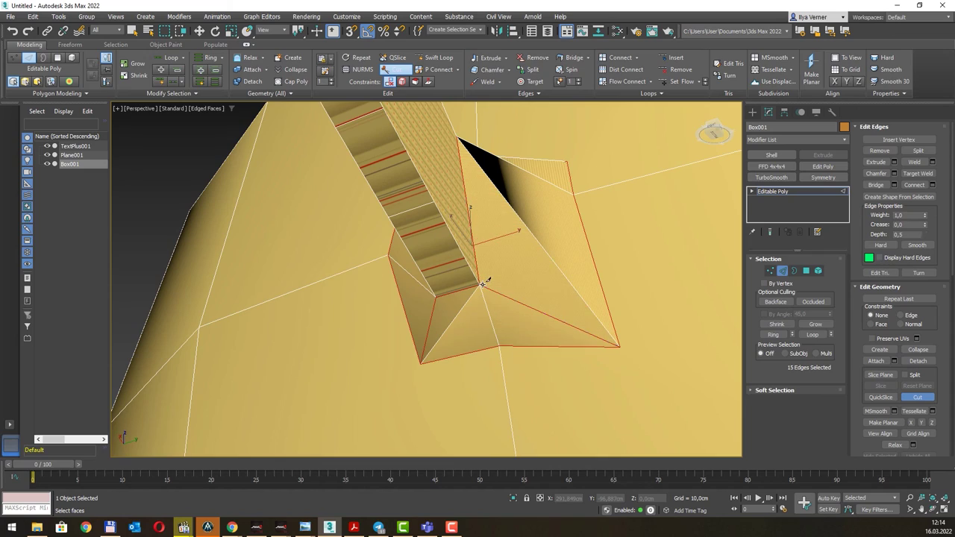
pyautogui.moveTo(592, 262)
pyautogui.keyDown('alt'); pyautogui.mouseDown(button='middle')
pyautogui.moveTo(579, 273)
pyautogui.moveTo(579, 341)
pyautogui.moveTo(625, 276)
pyautogui.moveTo(642, 271)
pyautogui.mouseUp(button='middle'); pyautogui.keyUp('alt')
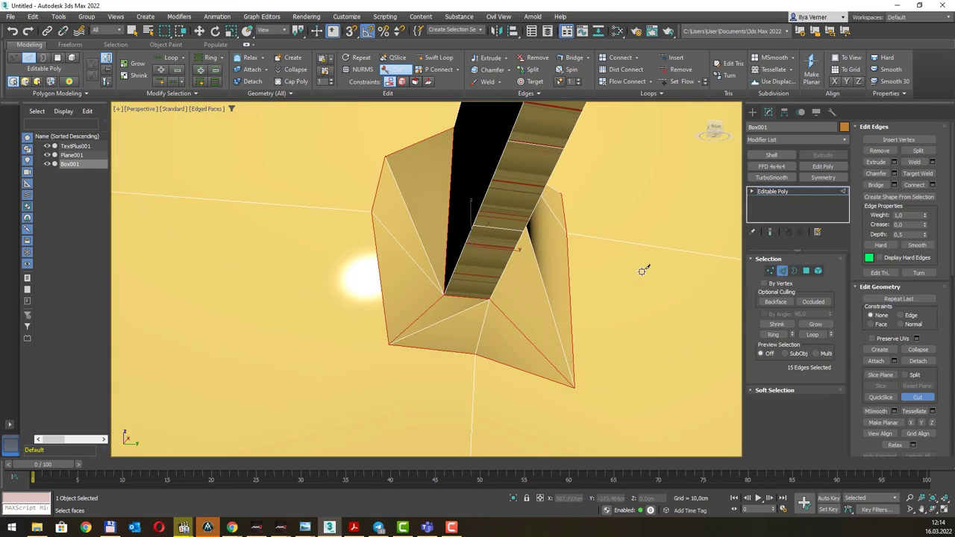
pyautogui.keyDown('alt'); pyautogui.moveTo(510, 291); pyautogui.dragTo(530, 278, button='middle'); pyautogui.keyUp('alt')
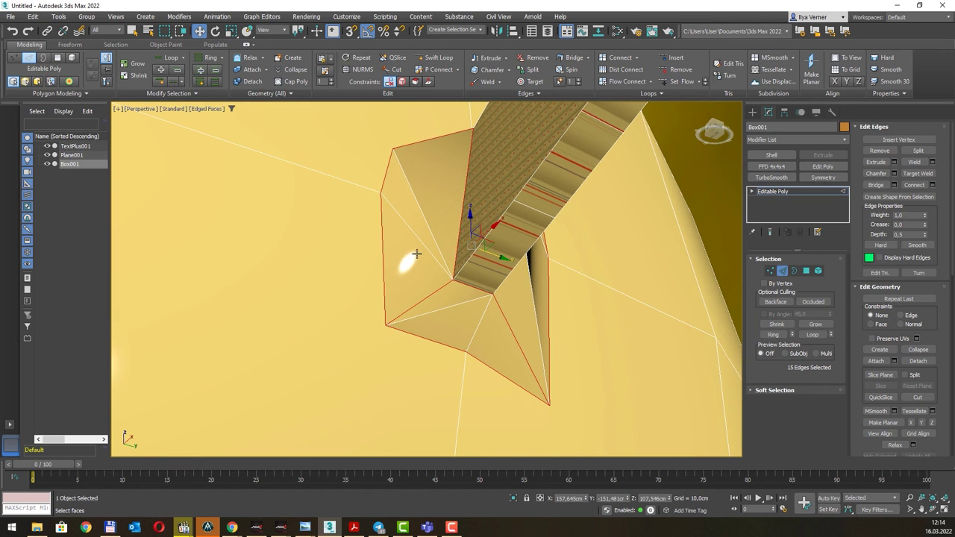
pyautogui.moveTo(470, 298)
pyautogui.keyDown('alt'); pyautogui.mouseDown(button='middle')
pyautogui.moveTo(518, 288)
pyautogui.moveTo(467, 314)
pyautogui.mouseUp(button='middle'); pyautogui.keyUp('alt')
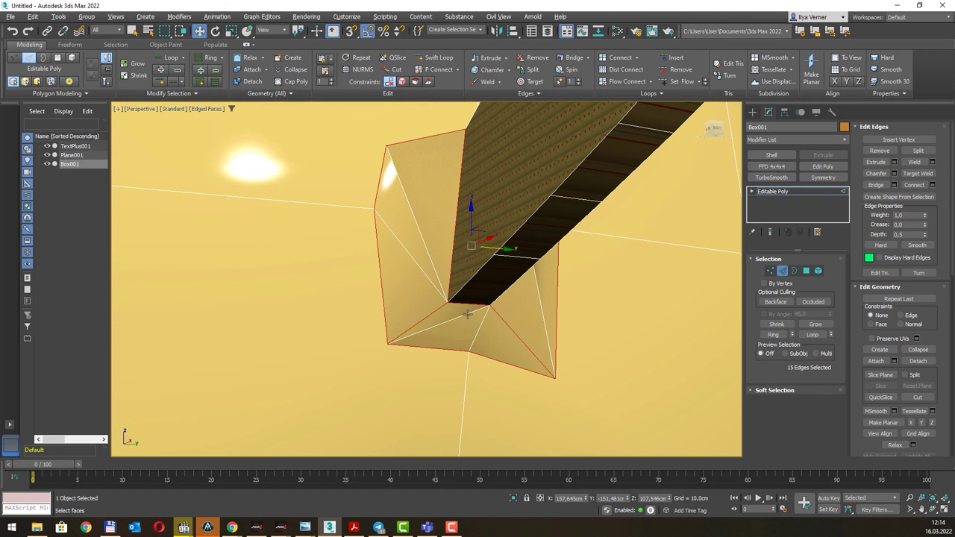
pyautogui.click(419, 266)
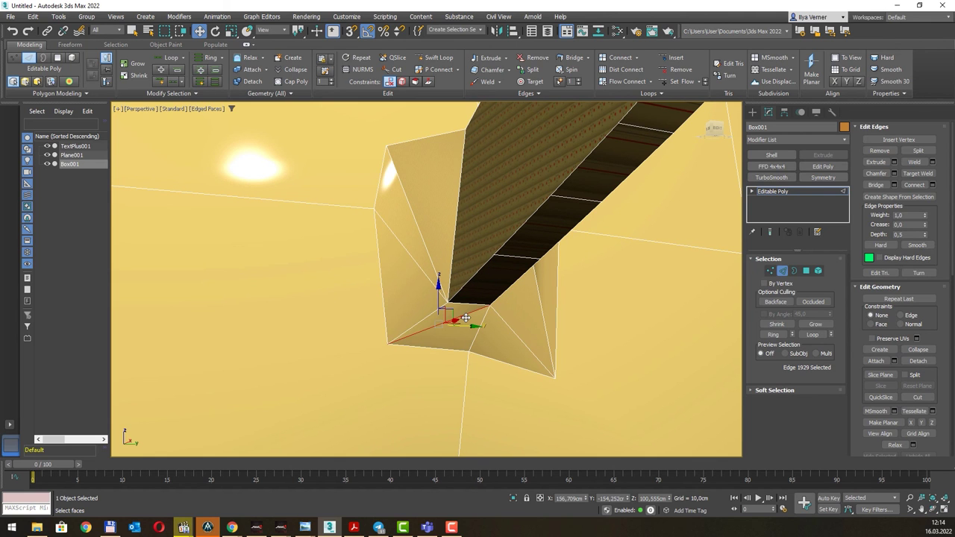
# - Remove the stray edge at the tail base with Backspace so its faces merge
pyautogui.click(465, 318)
pyautogui.moveTo(557, 328)
pyautogui.keyDown('alt'); pyautogui.mouseDown(button='middle')
pyautogui.moveTo(563, 313)
pyautogui.moveTo(553, 323)
pyautogui.mouseUp(button='middle'); pyautogui.keyUp('alt')
pyautogui.keyDown('alt'); pyautogui.moveTo(558, 280); pyautogui.dragTo(546, 281, button='middle'); pyautogui.keyUp('alt')
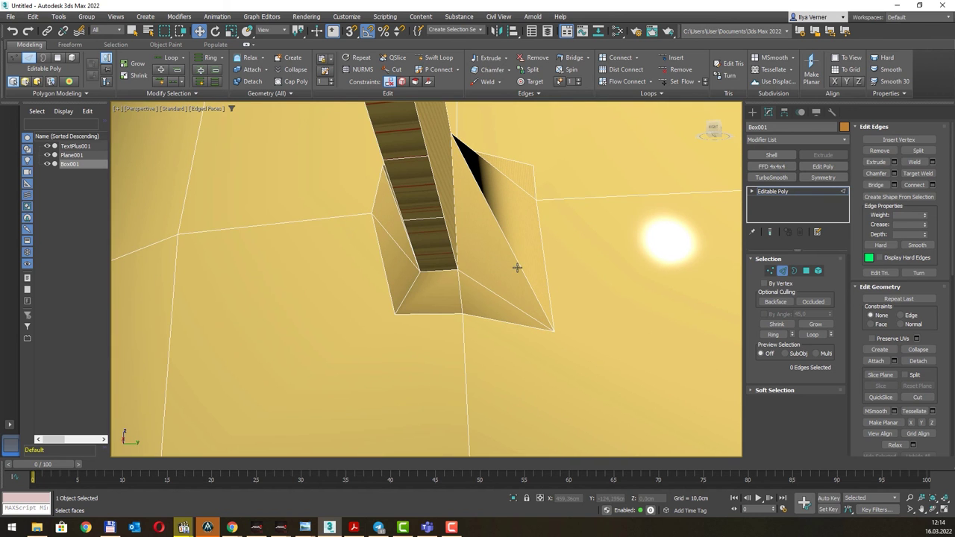
pyautogui.press('BackSpace')
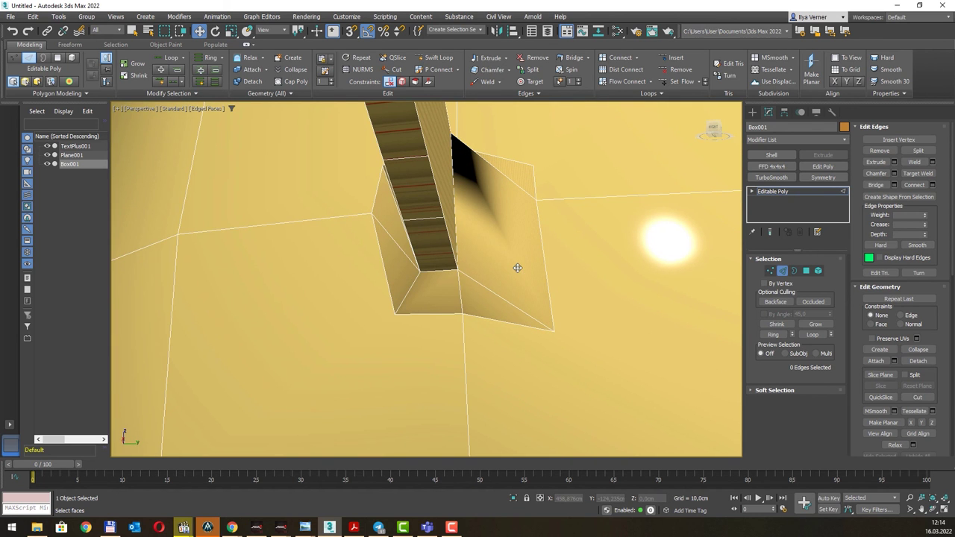
pyautogui.moveTo(518, 268)
pyautogui.keyDown('alt'); pyautogui.mouseDown(button='middle')
pyautogui.moveTo(560, 235)
pyautogui.moveTo(575, 247)
pyautogui.moveTo(514, 239)
pyautogui.moveTo(515, 293)
pyautogui.mouseUp(button='middle'); pyautogui.keyUp('alt')
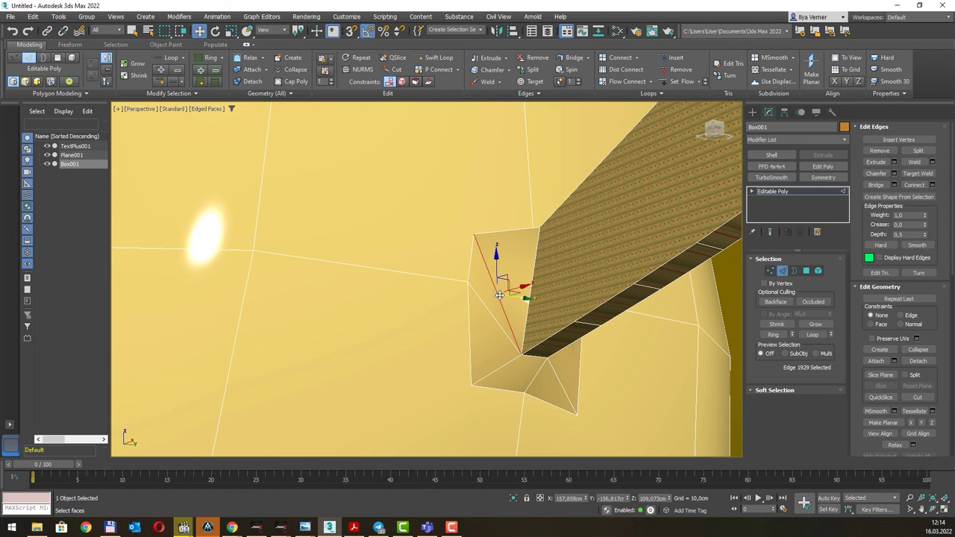
pyautogui.moveTo(503, 282)
pyautogui.keyDown('alt'); pyautogui.mouseDown(button='middle')
pyautogui.moveTo(529, 262)
pyautogui.moveTo(548, 273)
pyautogui.moveTo(540, 299)
pyautogui.moveTo(518, 288)
pyautogui.mouseUp(button='middle'); pyautogui.keyUp('alt')
# - Zoom into the notched corner and remove its edge and vertex with Ctrl+Backspace
pyautogui.scroll(2, 518, 288)
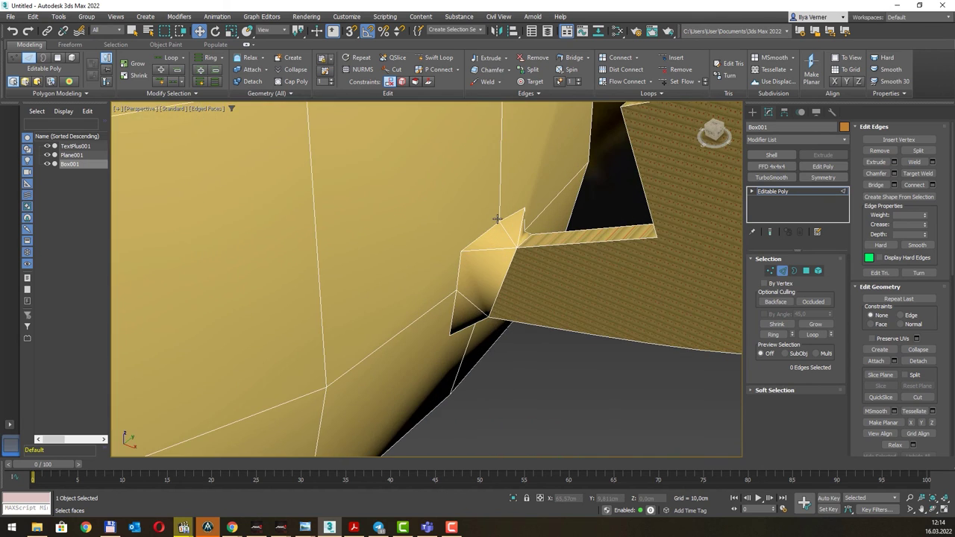
pyautogui.scroll(2, 529, 216)
pyautogui.scroll(2, 529, 218)
pyautogui.keyDown('alt'); pyautogui.moveTo(529, 219); pyautogui.dragTo(558, 232, button='middle'); pyautogui.keyUp('alt')
pyautogui.scroll(2, 558, 232)
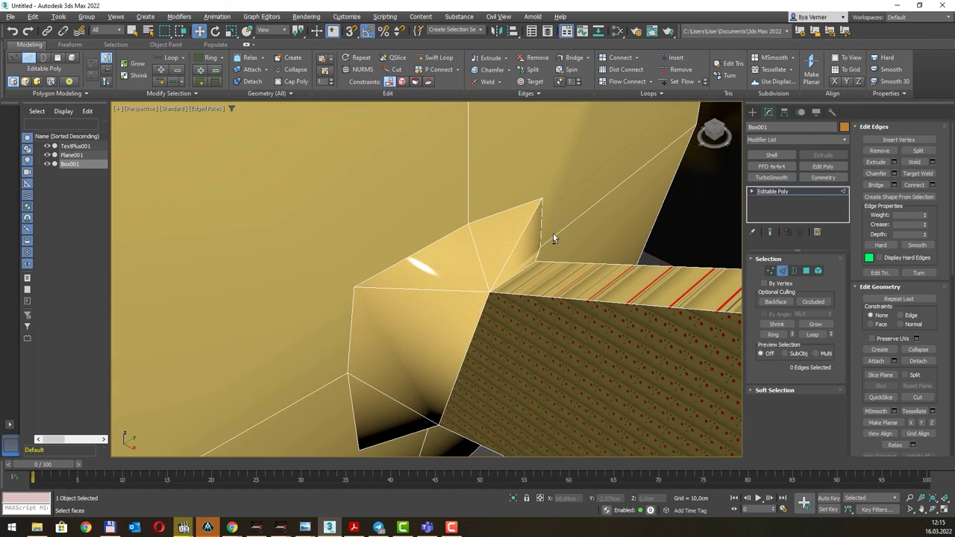
pyautogui.scroll(2, 553, 234)
pyautogui.scroll(2, 538, 234)
pyautogui.scroll(2, 520, 228)
pyautogui.scroll(-4, 514, 229)
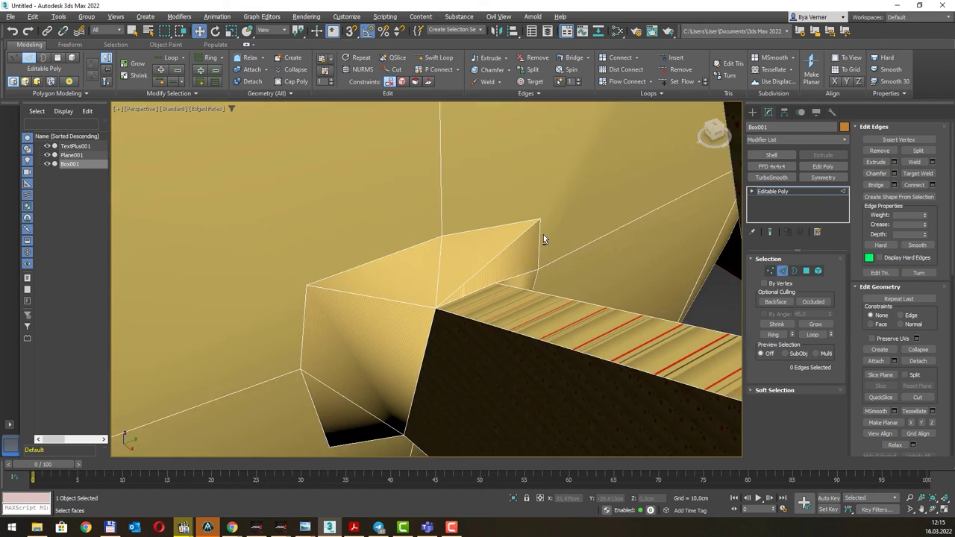
pyautogui.scroll(-1, 543, 234)
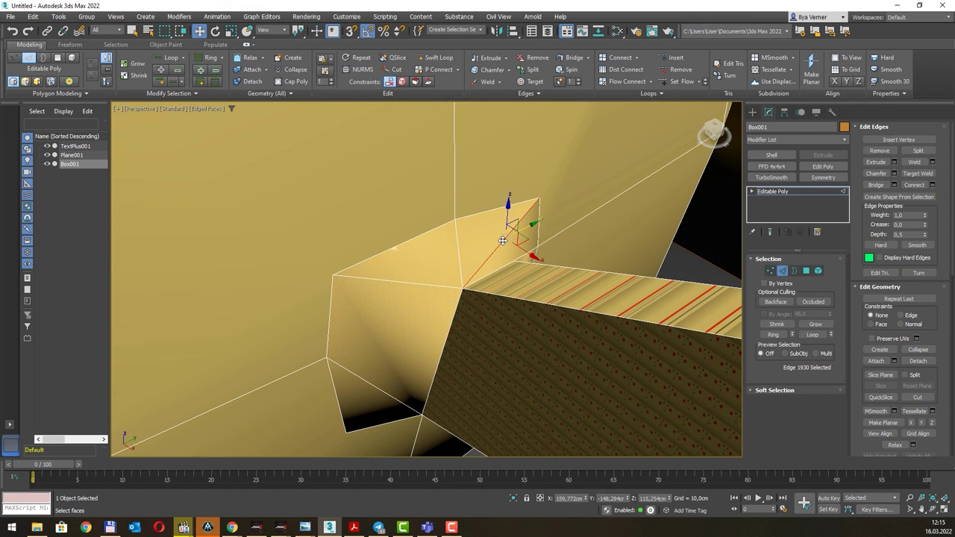
pyautogui.hotkey('ctrl', 'BackSpace')
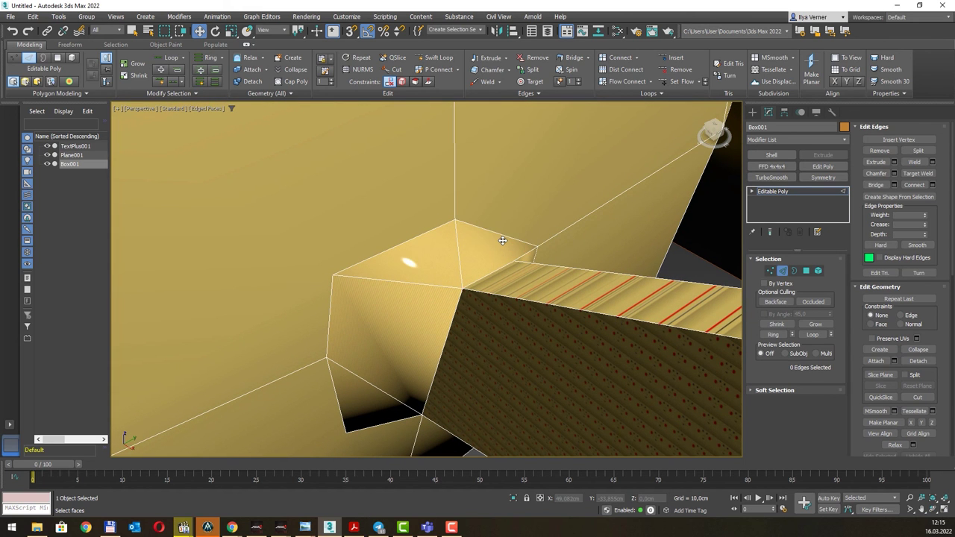
# - Zoom out and orbit to view the whole Pikachu with its joined tail
pyautogui.scroll(-2, 521, 231)
pyautogui.scroll(-2, 519, 232)
pyautogui.scroll(-2, 514, 236)
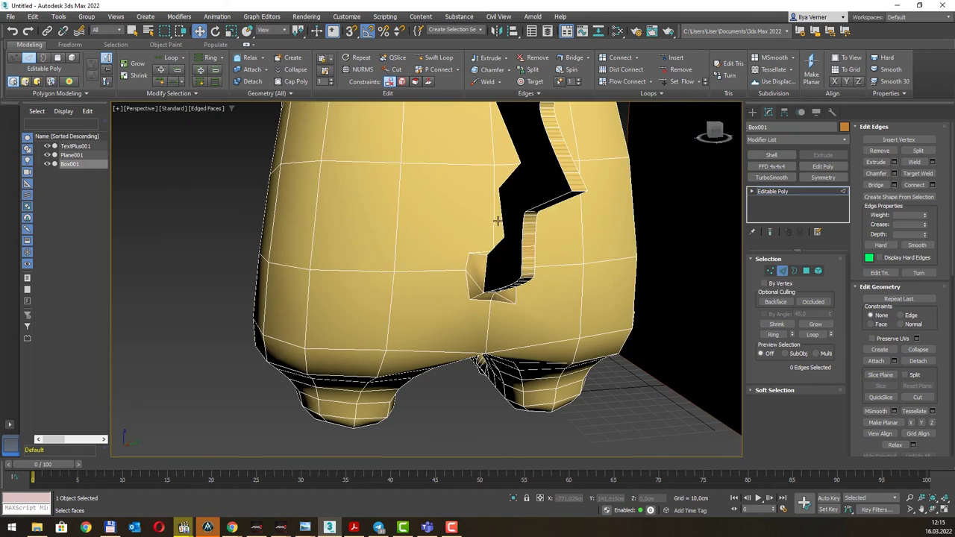
pyautogui.scroll(-2, 513, 238)
pyautogui.moveTo(513, 238)
pyautogui.keyDown('alt'); pyautogui.mouseDown(button='middle')
pyautogui.moveTo(490, 179)
pyautogui.moveTo(537, 247)
pyautogui.moveTo(490, 258)
pyautogui.moveTo(491, 224)
pyautogui.moveTo(503, 206)
pyautogui.moveTo(477, 223)
pyautogui.moveTo(482, 249)
pyautogui.moveTo(502, 238)
pyautogui.moveTo(512, 187)
pyautogui.moveTo(552, 194)
pyautogui.moveTo(583, 180)
pyautogui.moveTo(620, 257)
pyautogui.moveTo(587, 279)
pyautogui.moveTo(597, 277)
pyautogui.moveTo(481, 252)
pyautogui.mouseUp(button='middle'); pyautogui.keyUp('alt')
pyautogui.scroll(-2, 608, 224)
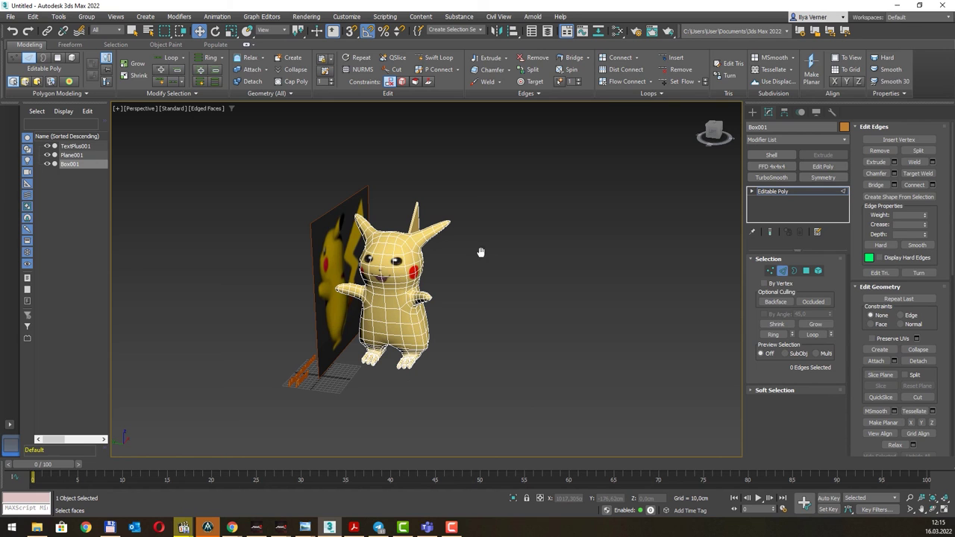
# - Shift-drag a Copy clone of the Pikachu to the right as Box002 and rotate it about its vertical axis
pyautogui.click(782, 270)
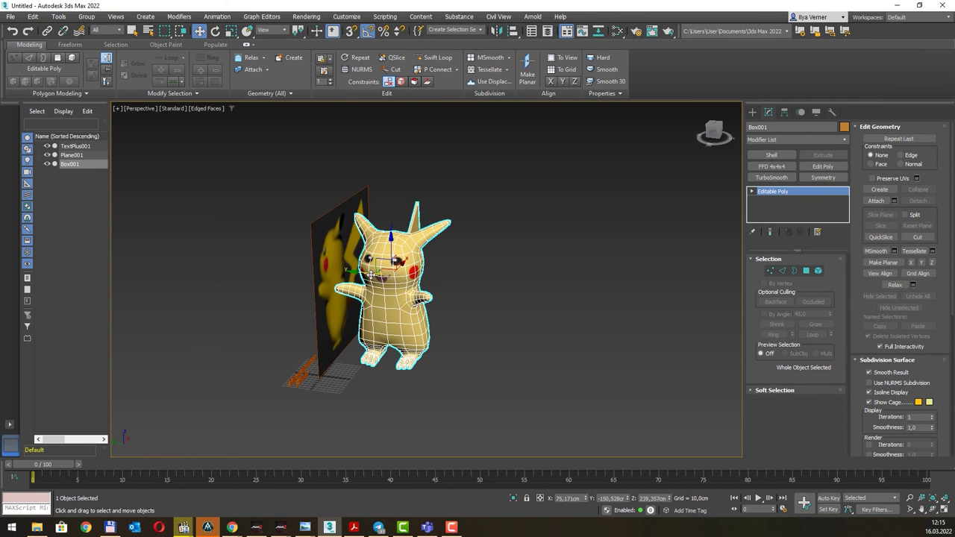
pyautogui.keyDown('shift'); pyautogui.moveTo(456, 276); pyautogui.dragTo(568, 358); pyautogui.keyUp('shift')
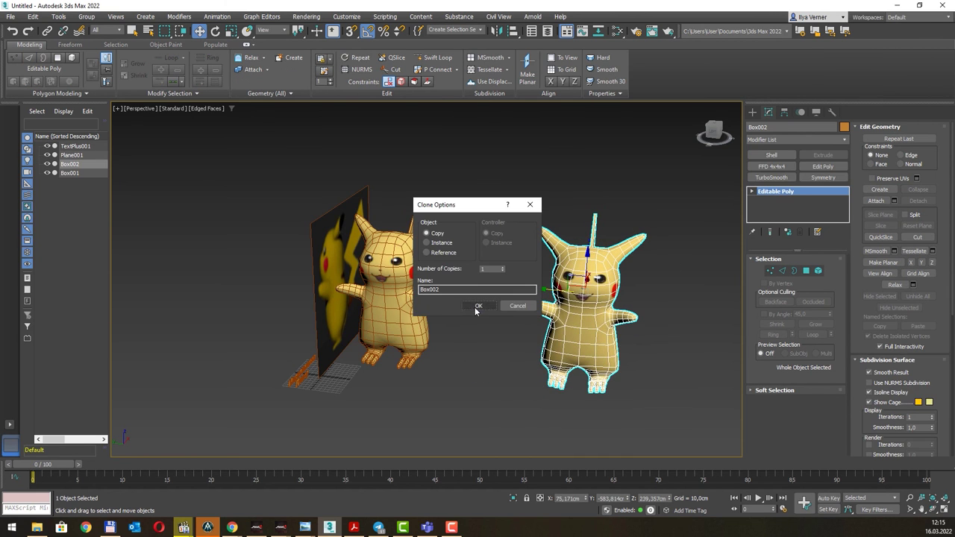
pyautogui.click(478, 306)
pyautogui.press('e')
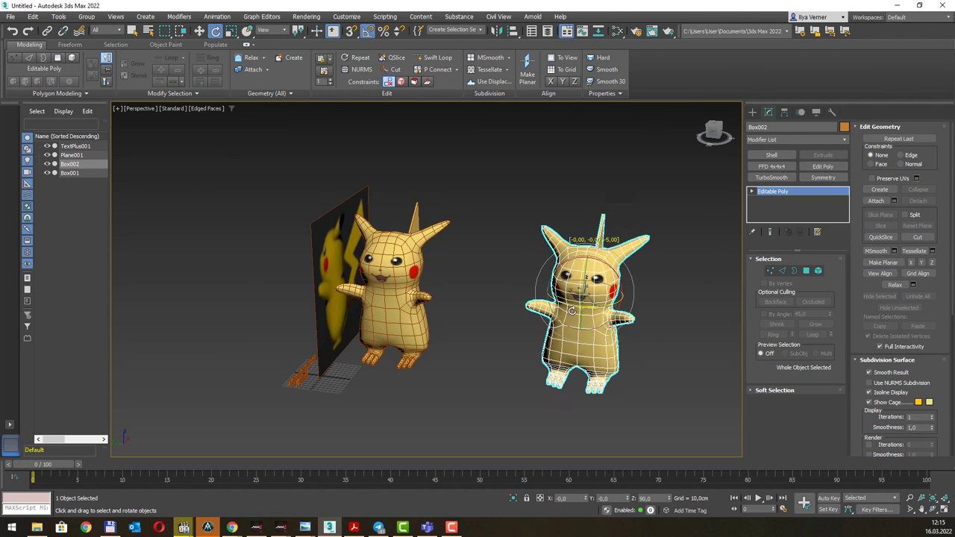
pyautogui.moveTo(571, 311)
pyautogui.mouseDown()
pyautogui.moveTo(592, 322)
pyautogui.moveTo(596, 278)
pyautogui.mouseUp()
# - Add two more Copy clones, Box003 and Box004, lined up further to the right
pyautogui.moveTo(644, 308); pyautogui.dragTo(456, 319, button='middle')
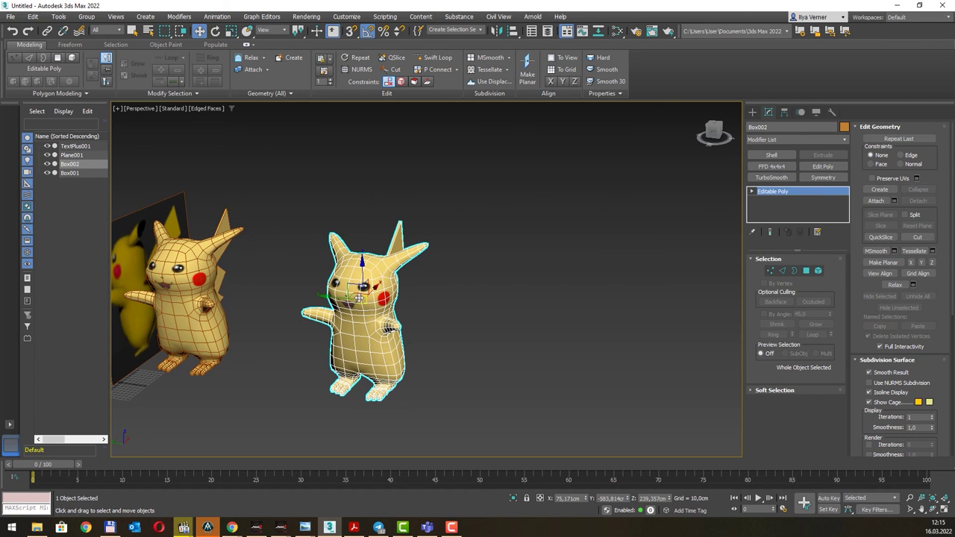
pyautogui.keyDown('shift'); pyautogui.moveTo(366, 287); pyautogui.dragTo(510, 280); pyautogui.keyUp('shift')
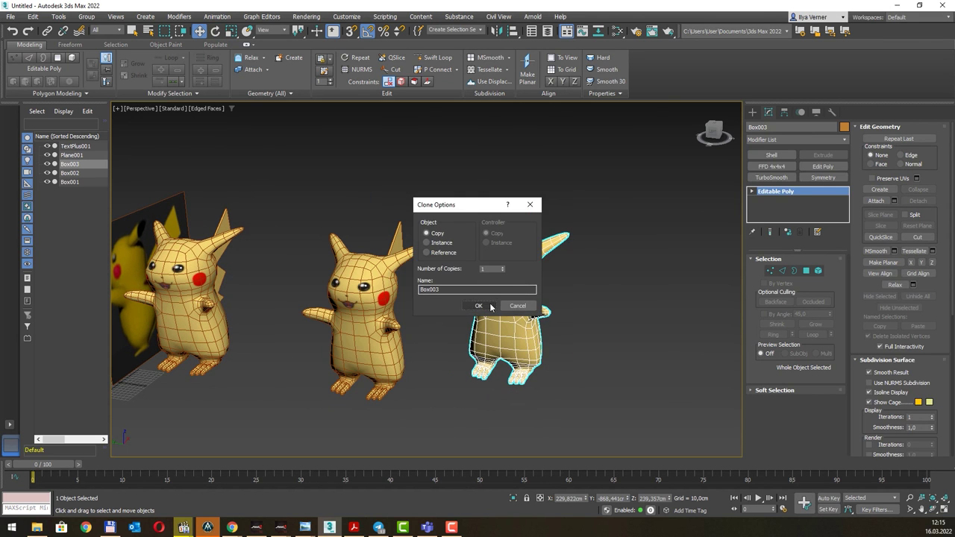
pyautogui.click(478, 306)
pyautogui.keyDown('shift'); pyautogui.moveTo(514, 276); pyautogui.dragTo(655, 257); pyautogui.keyUp('shift')
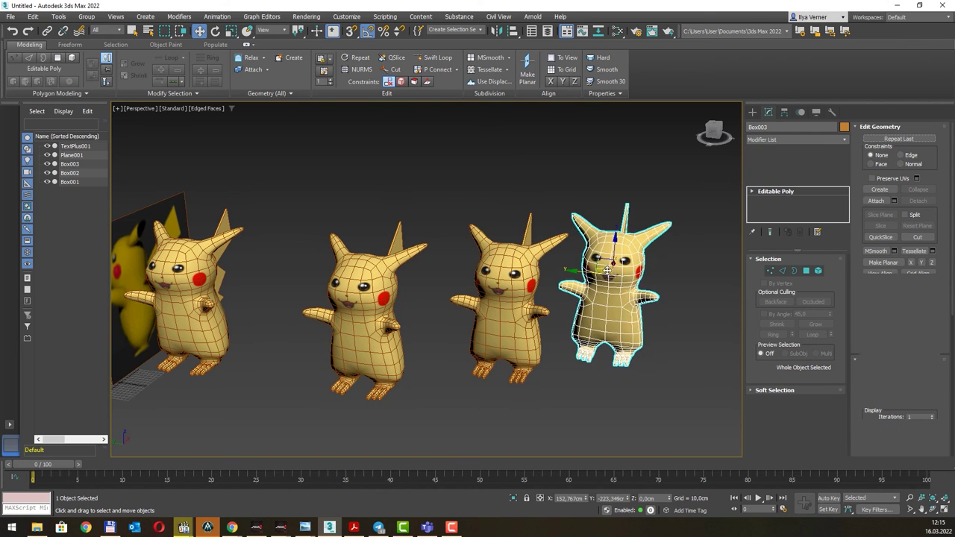
pyautogui.click(478, 305)
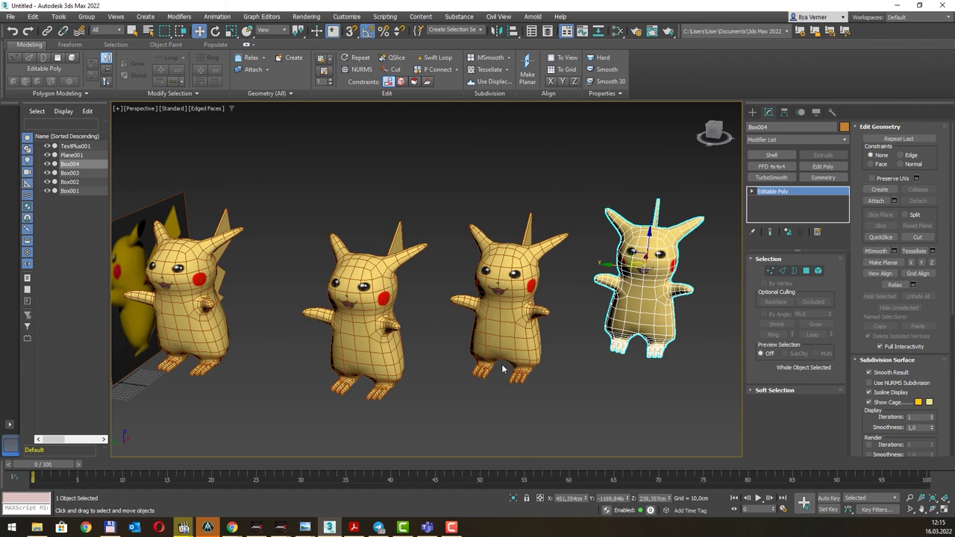